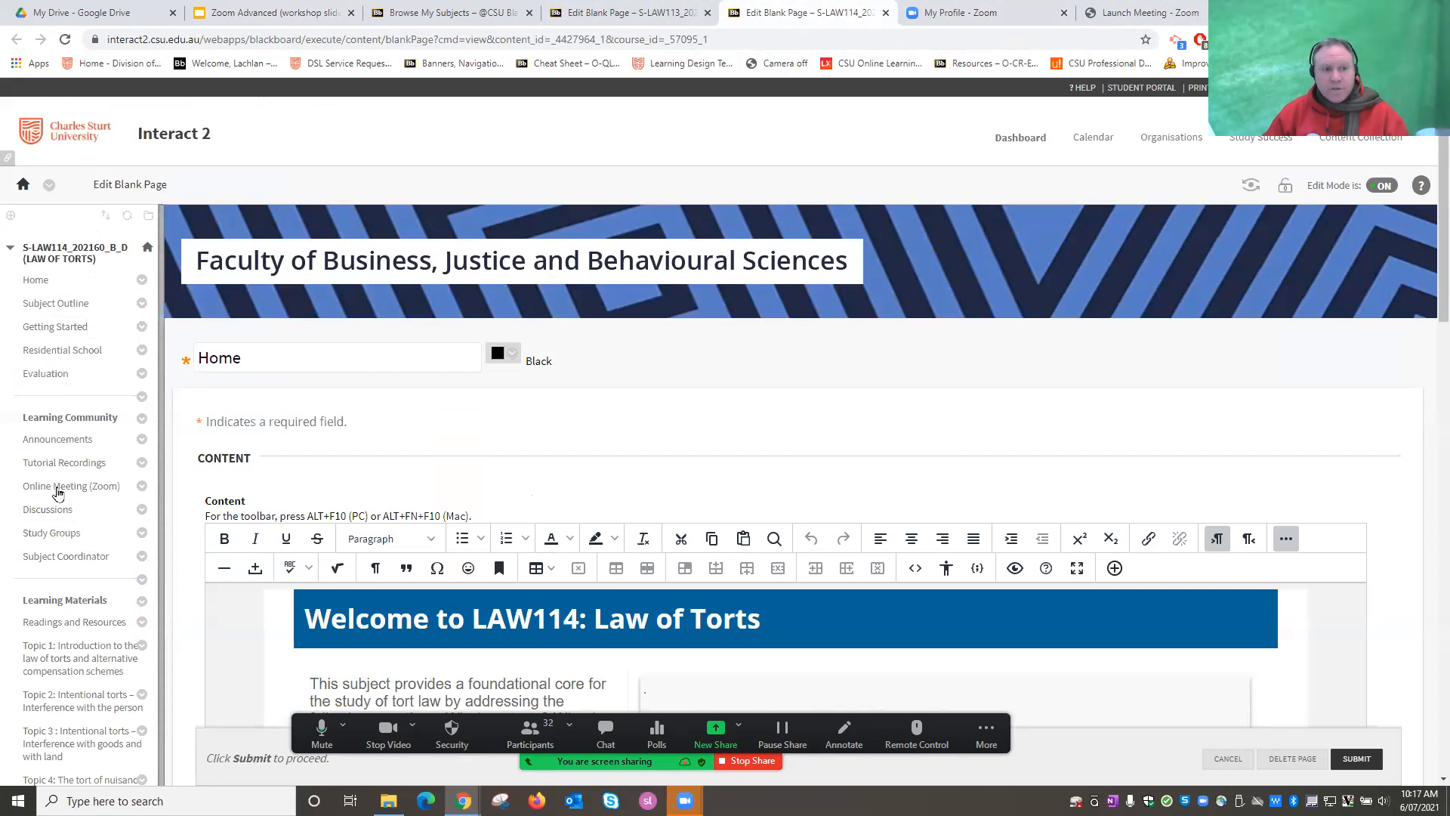
From Online Meeting (Zoom) Cloud Recordings, play the Personal Meeting Room Recording-1 video.
click(59, 490)
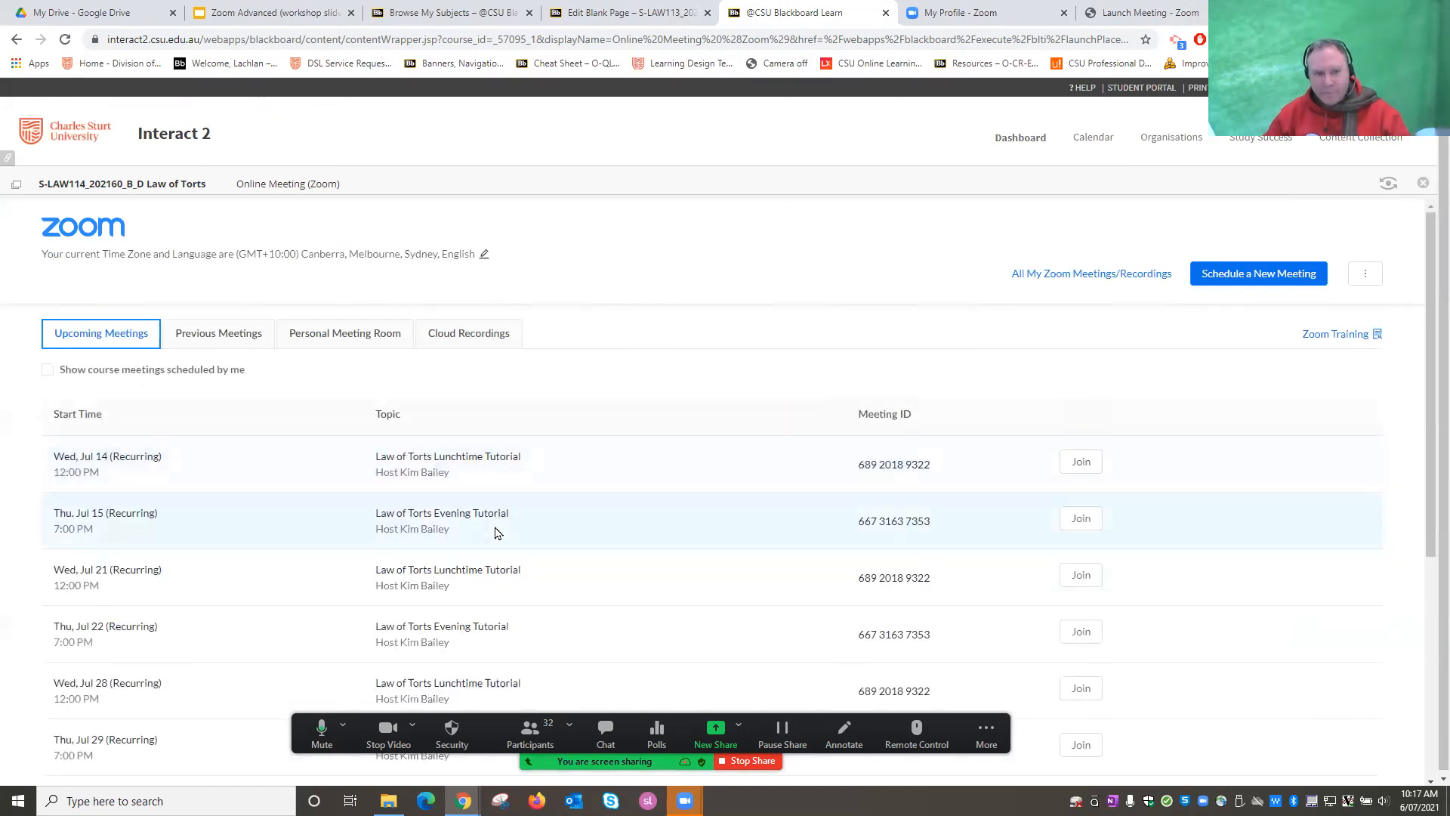
click(467, 336)
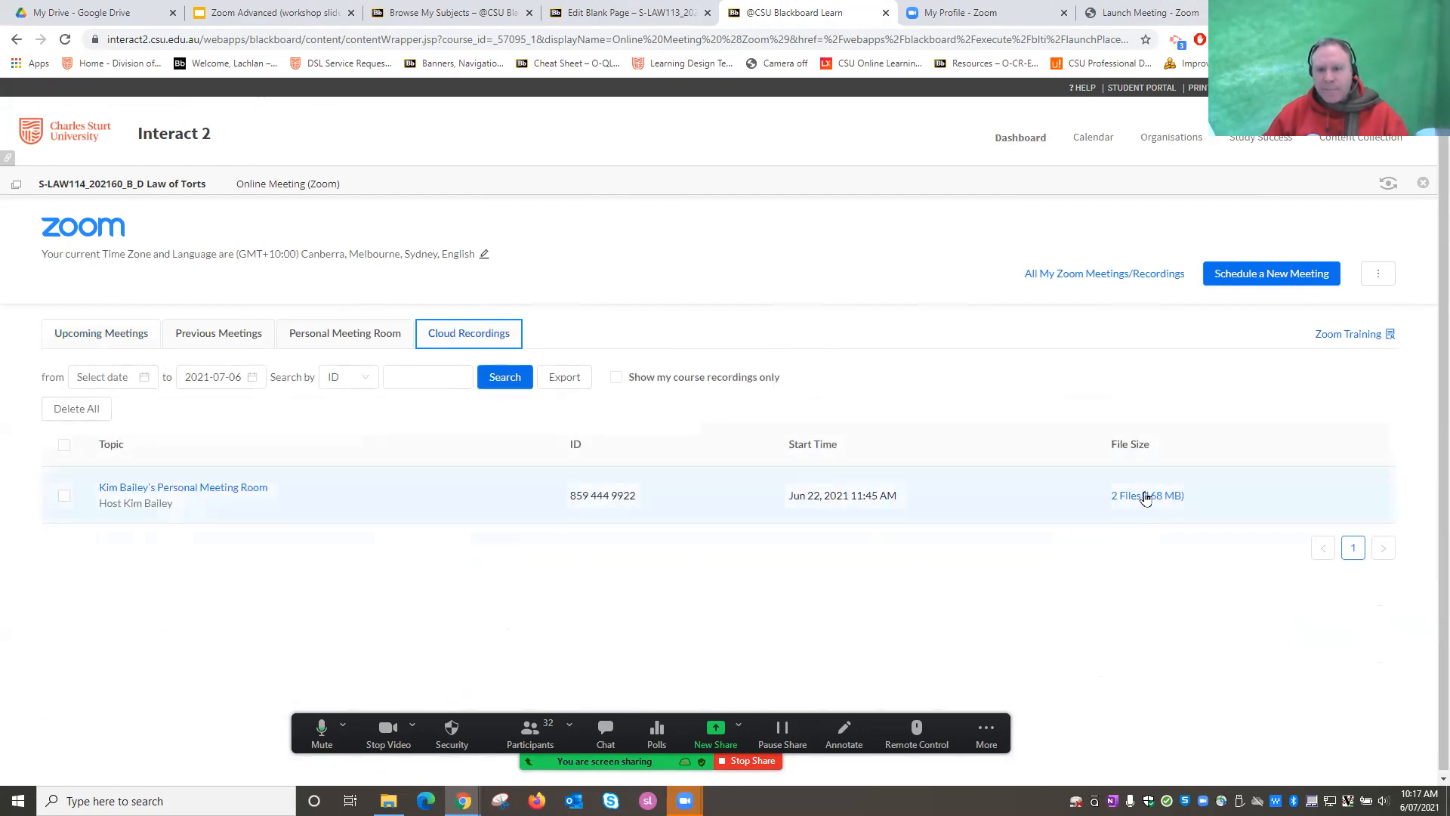
click(206, 490)
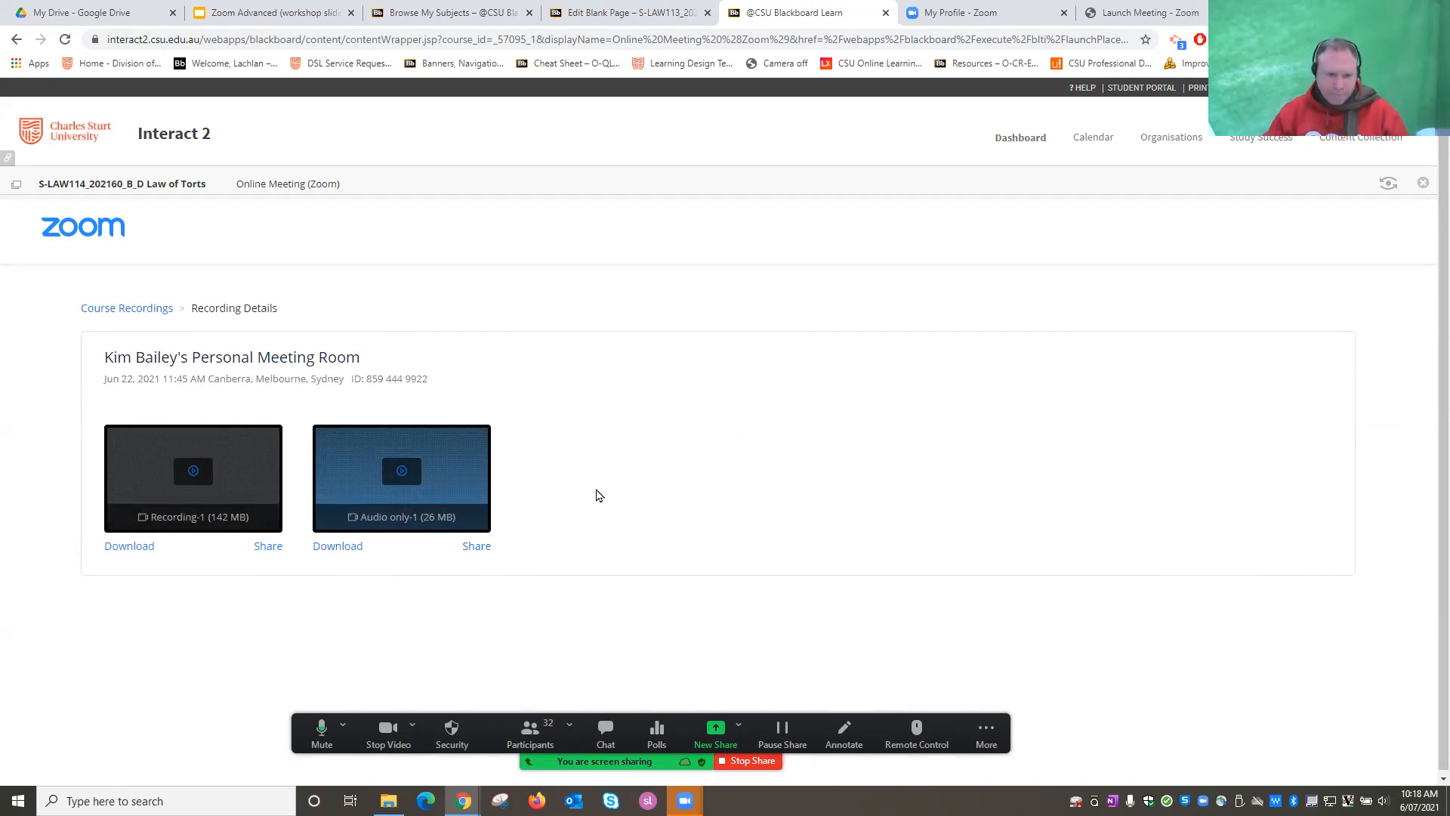
click(196, 482)
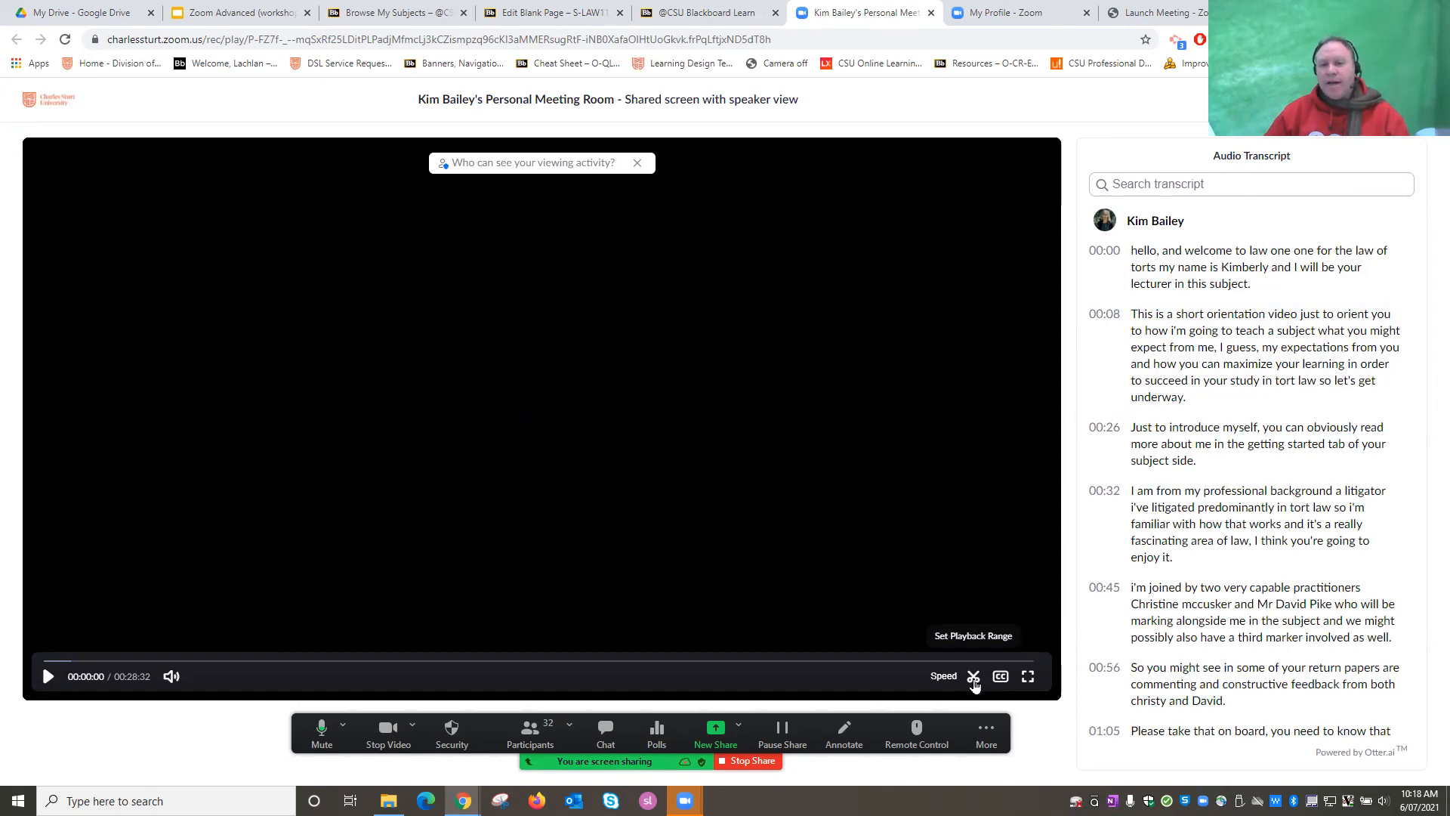
Try a 00:02:48–00:25:27 playback range on the recording, then cancel without saving.
click(974, 677)
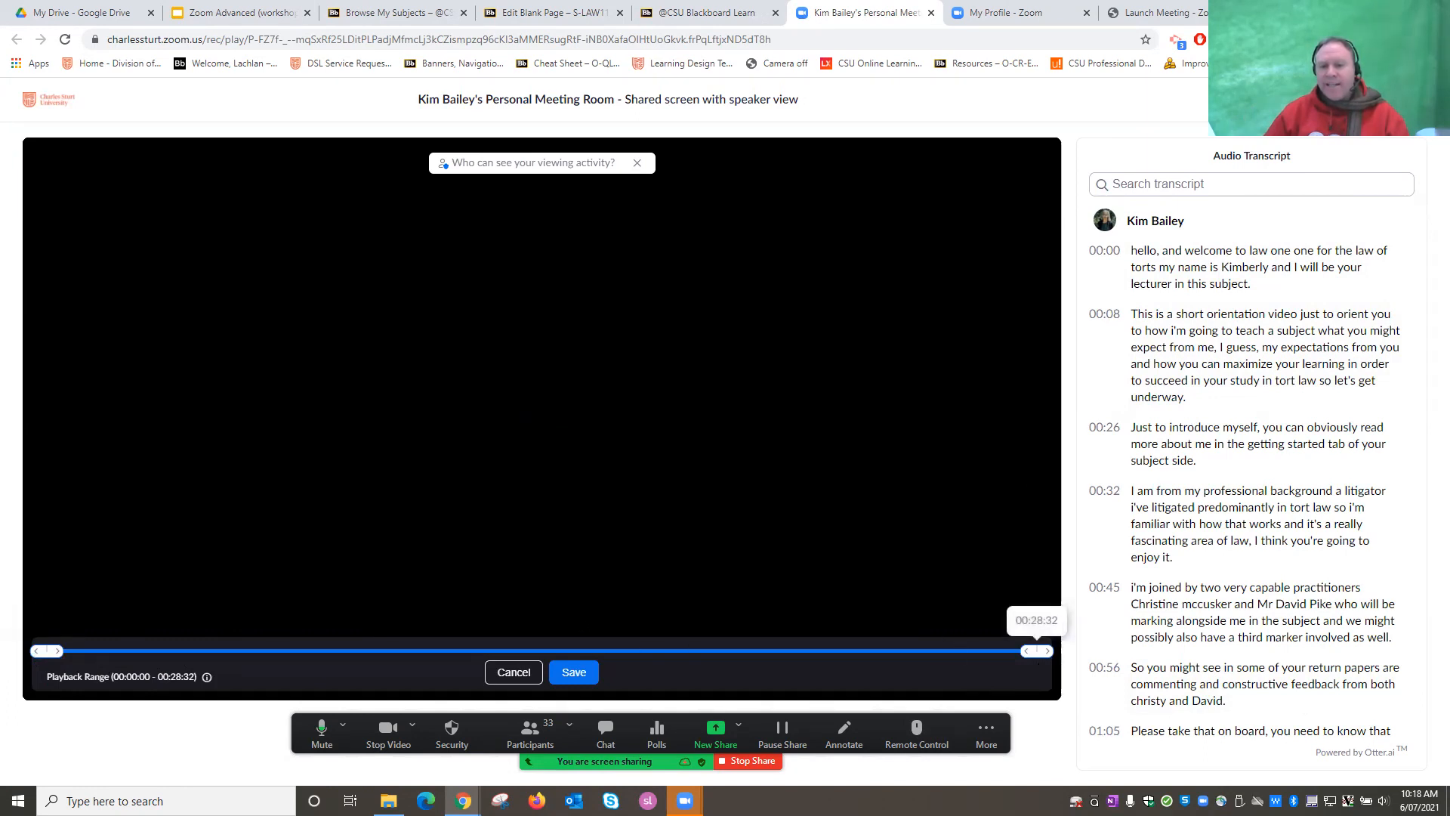
drag(48, 651, 144, 650)
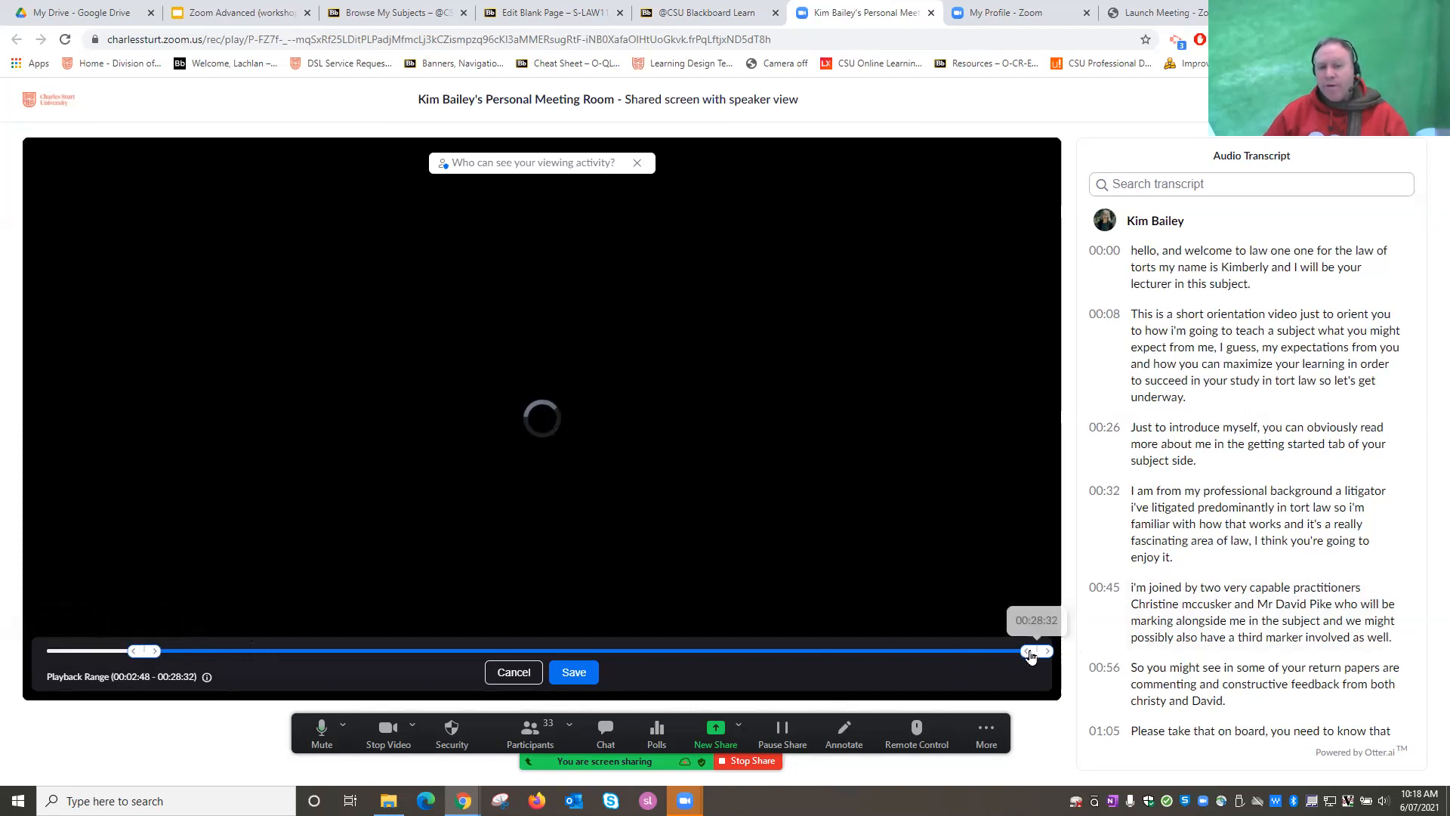
drag(1030, 650, 930, 650)
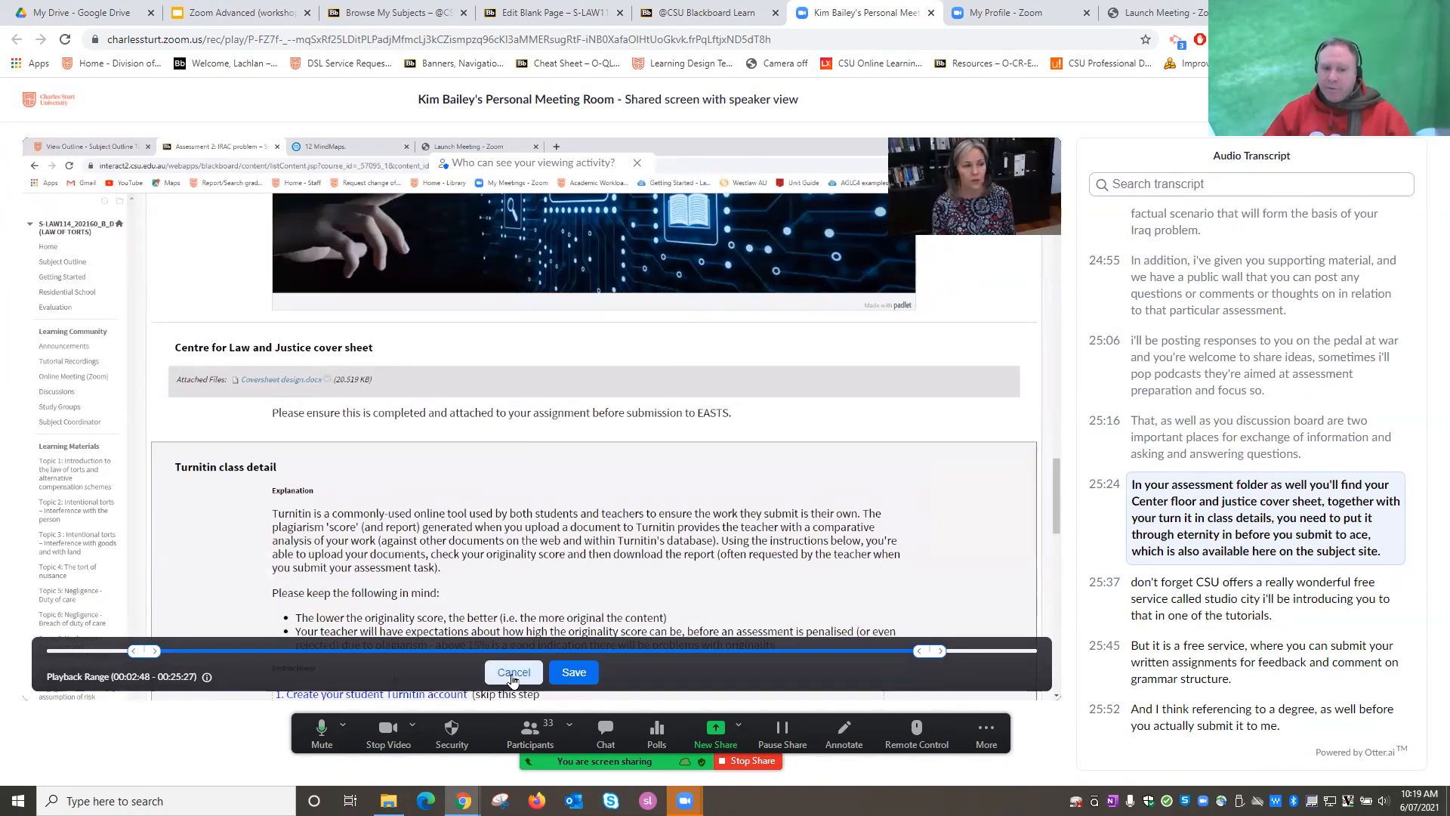
click(514, 672)
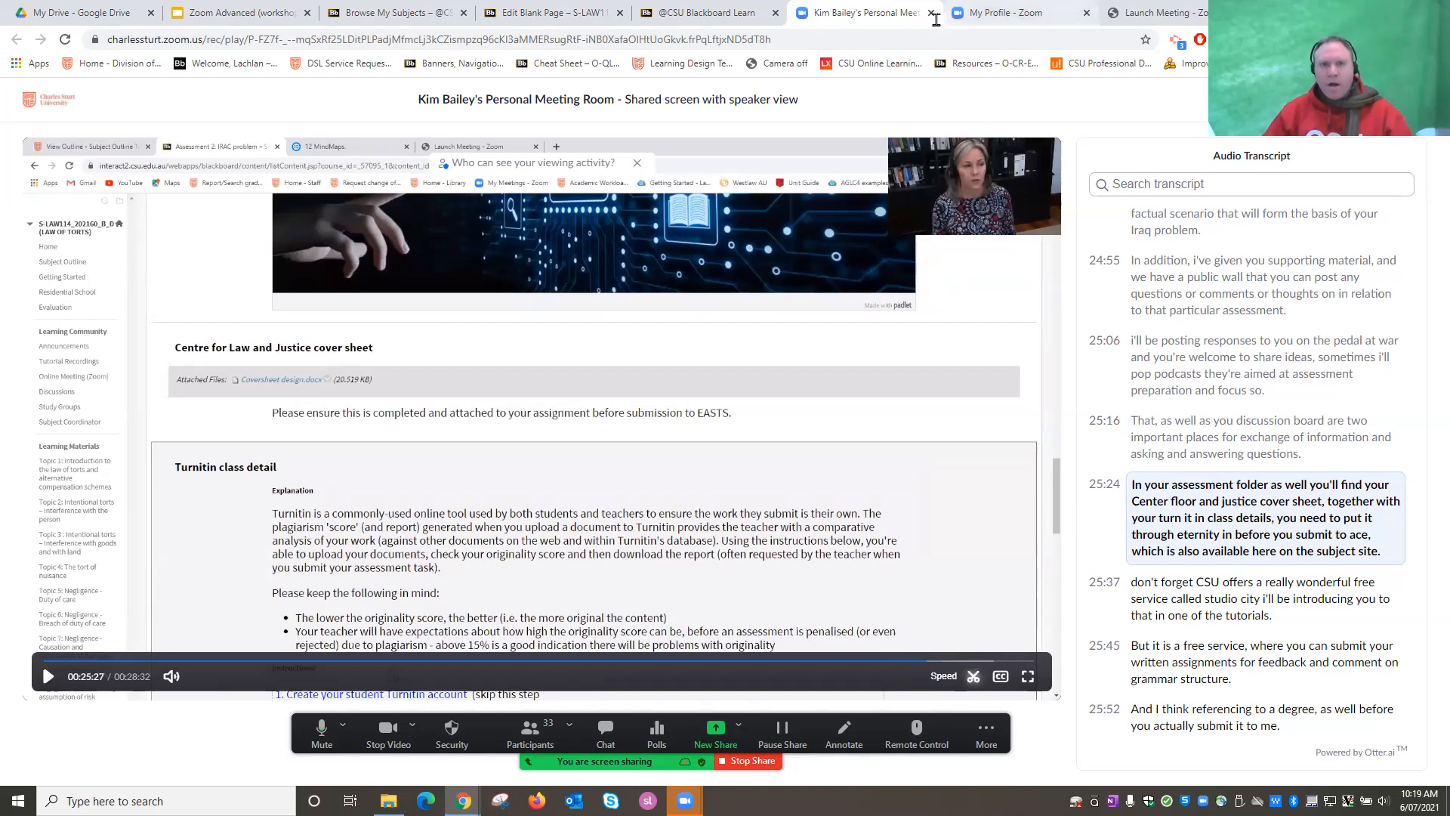
Go to the My Profile - Zoom tab after briefly revisiting the playback page.
click(1021, 12)
click(865, 12)
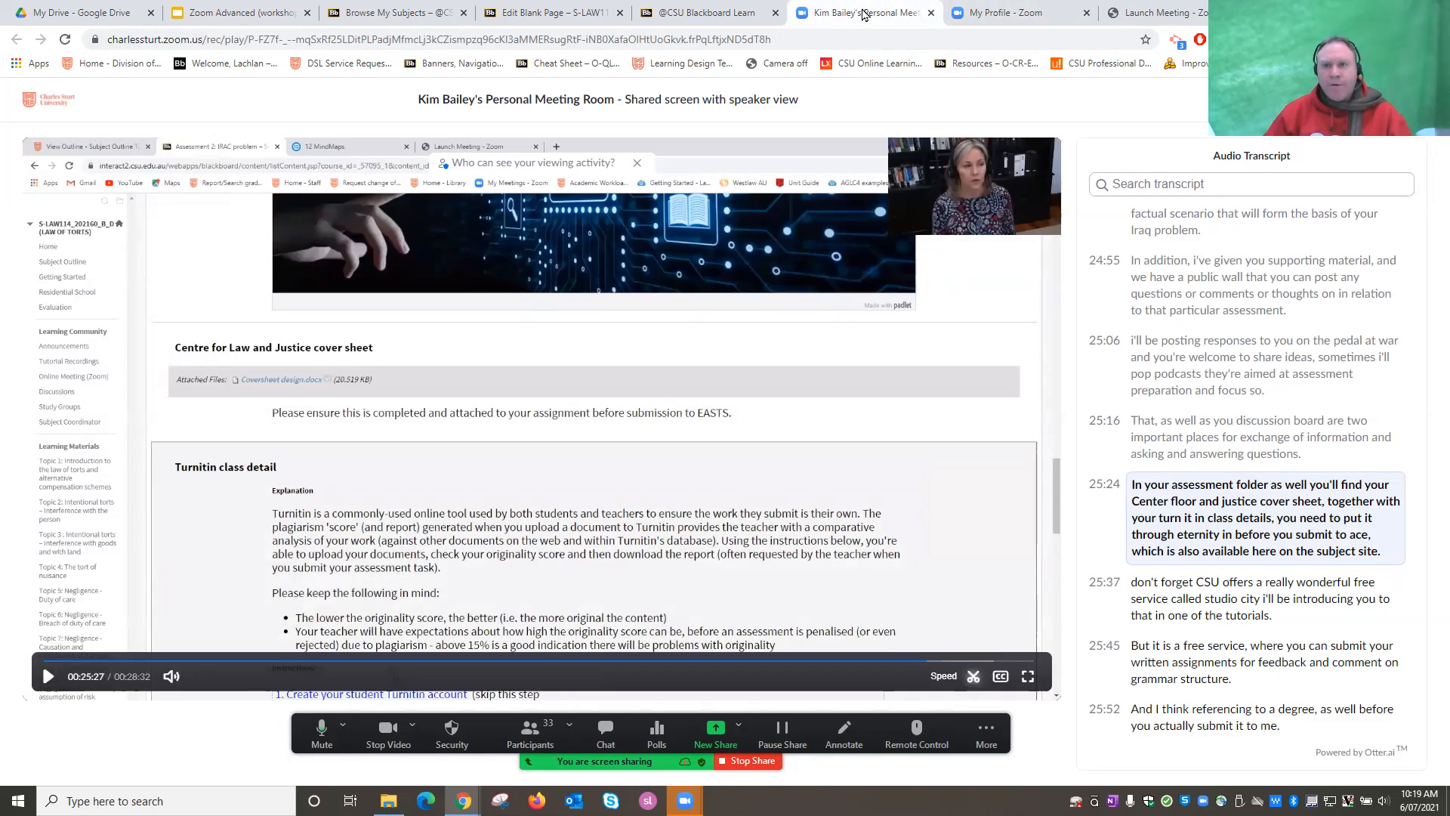
click(1038, 18)
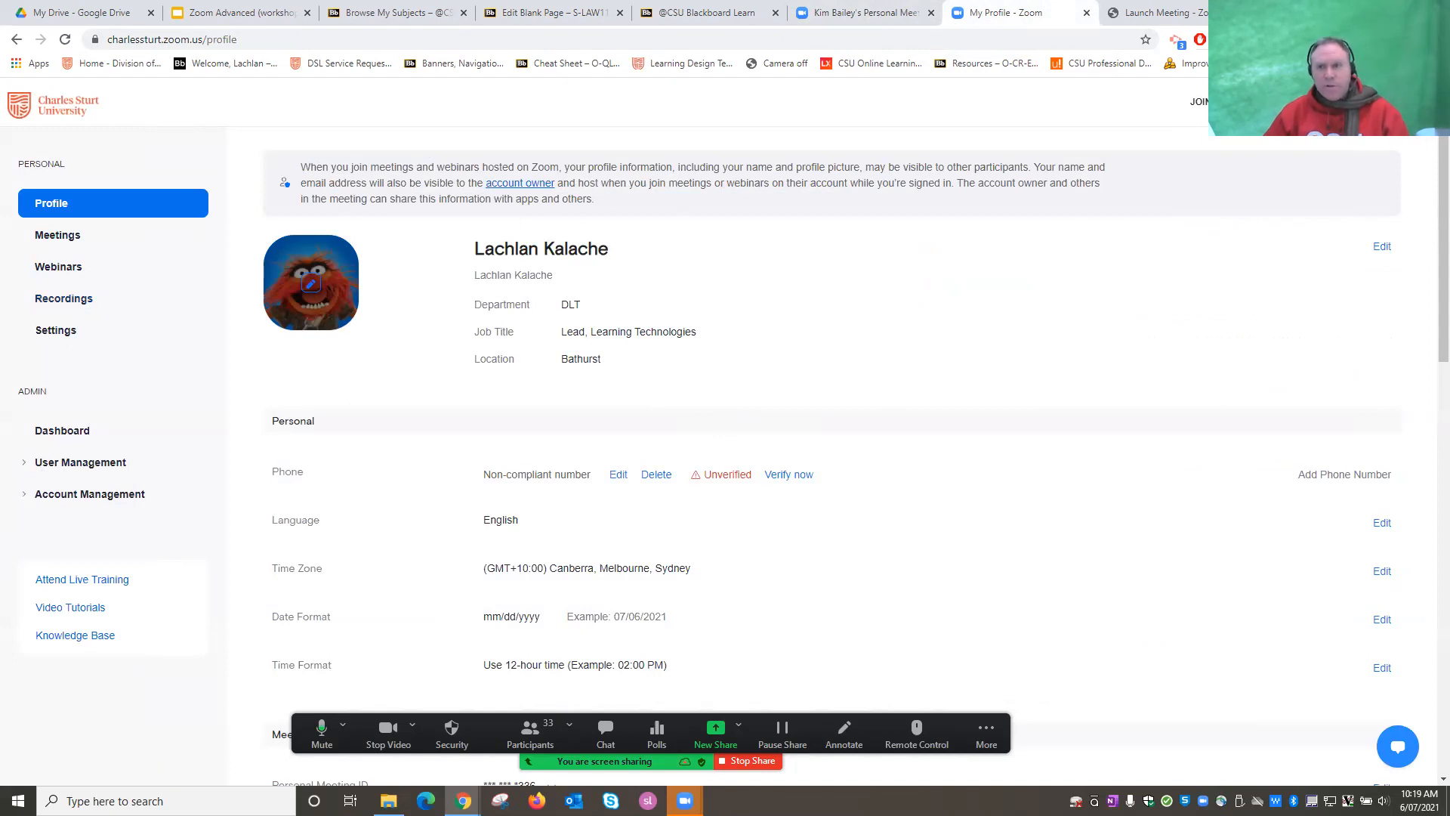
Open charlessturt.zoom.us in a new browser tab and sign in.
key(ctrl+t)
text(charlessturt.zoom.us)
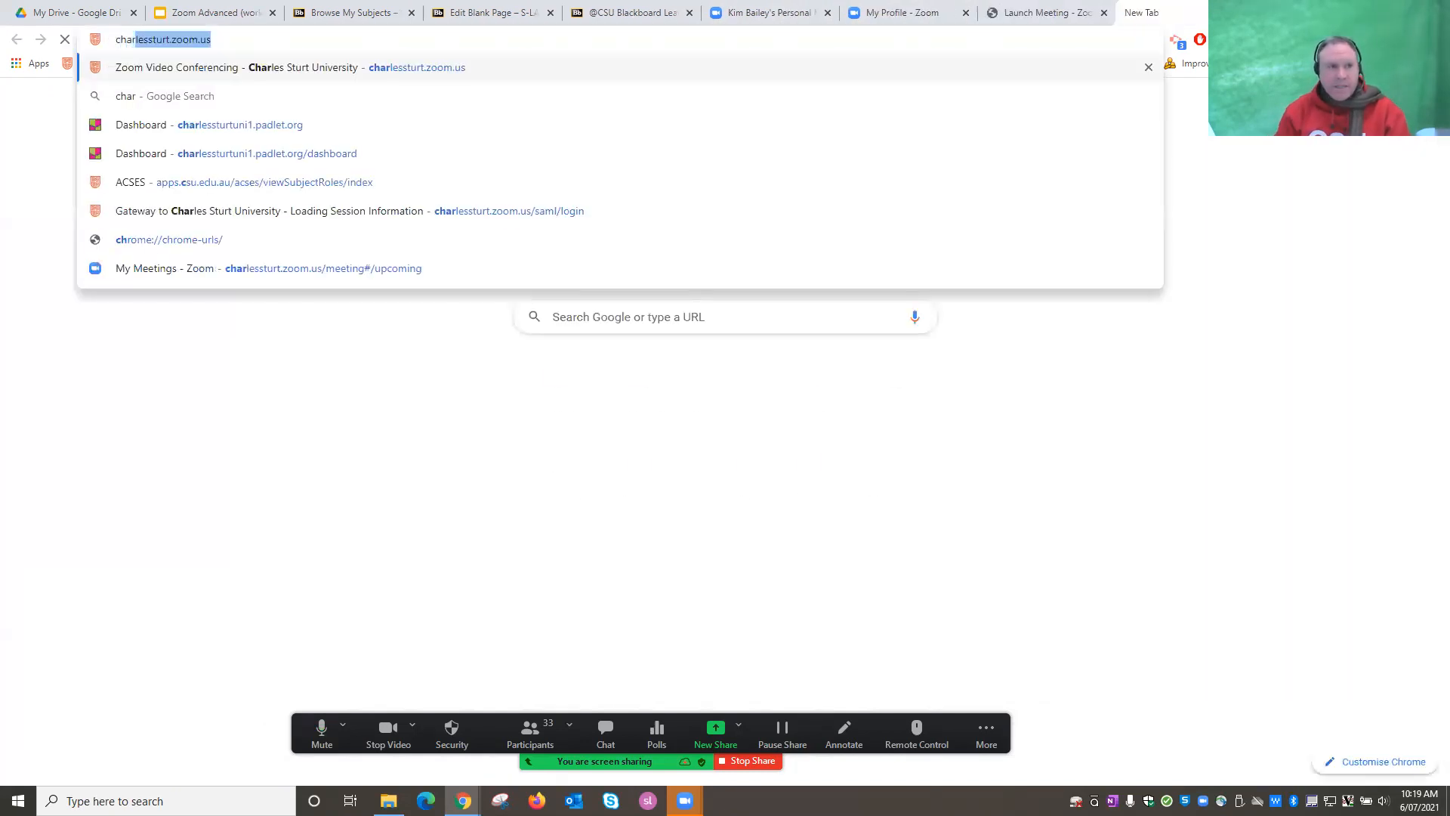
key(Return)
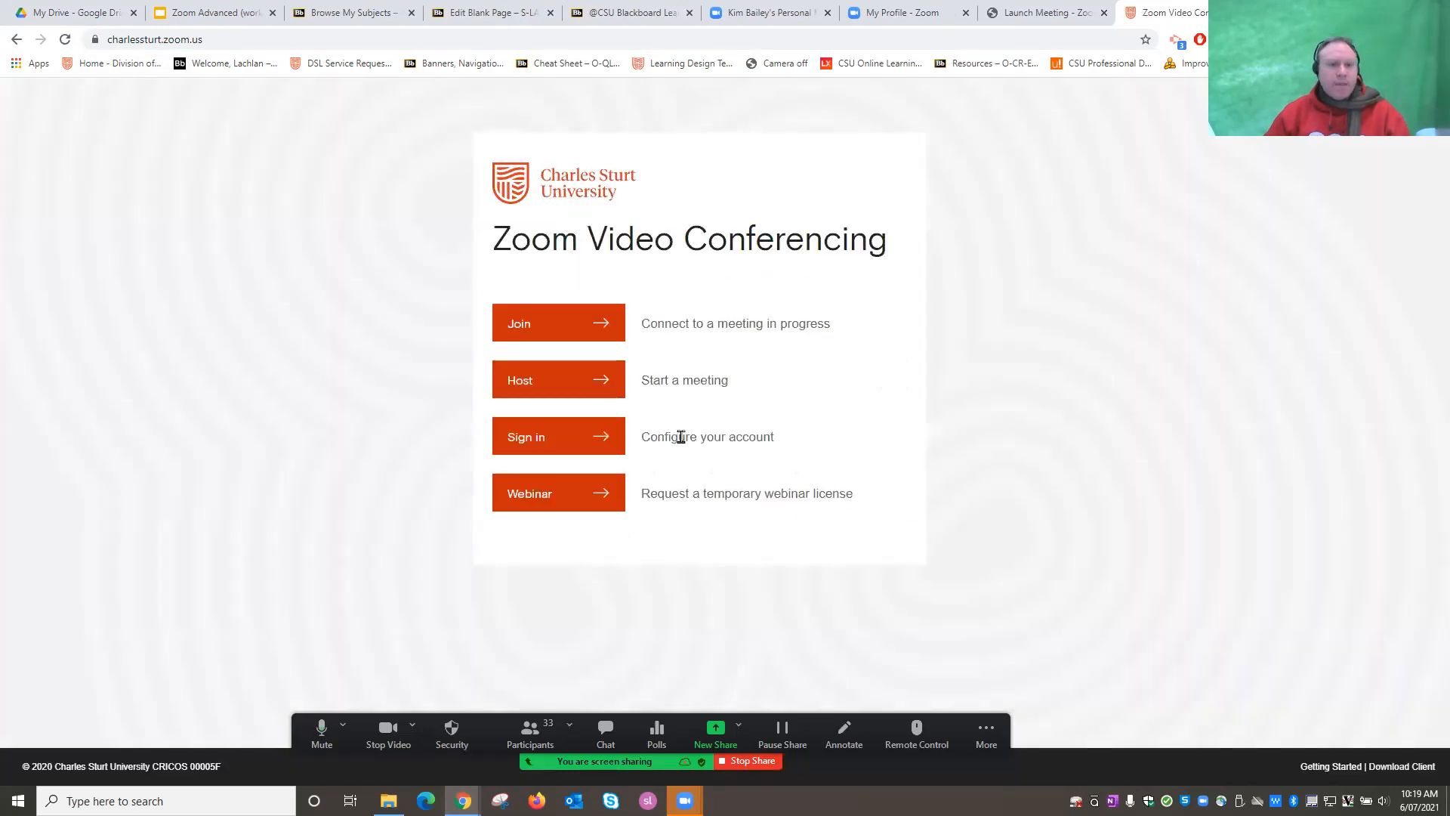
click(545, 446)
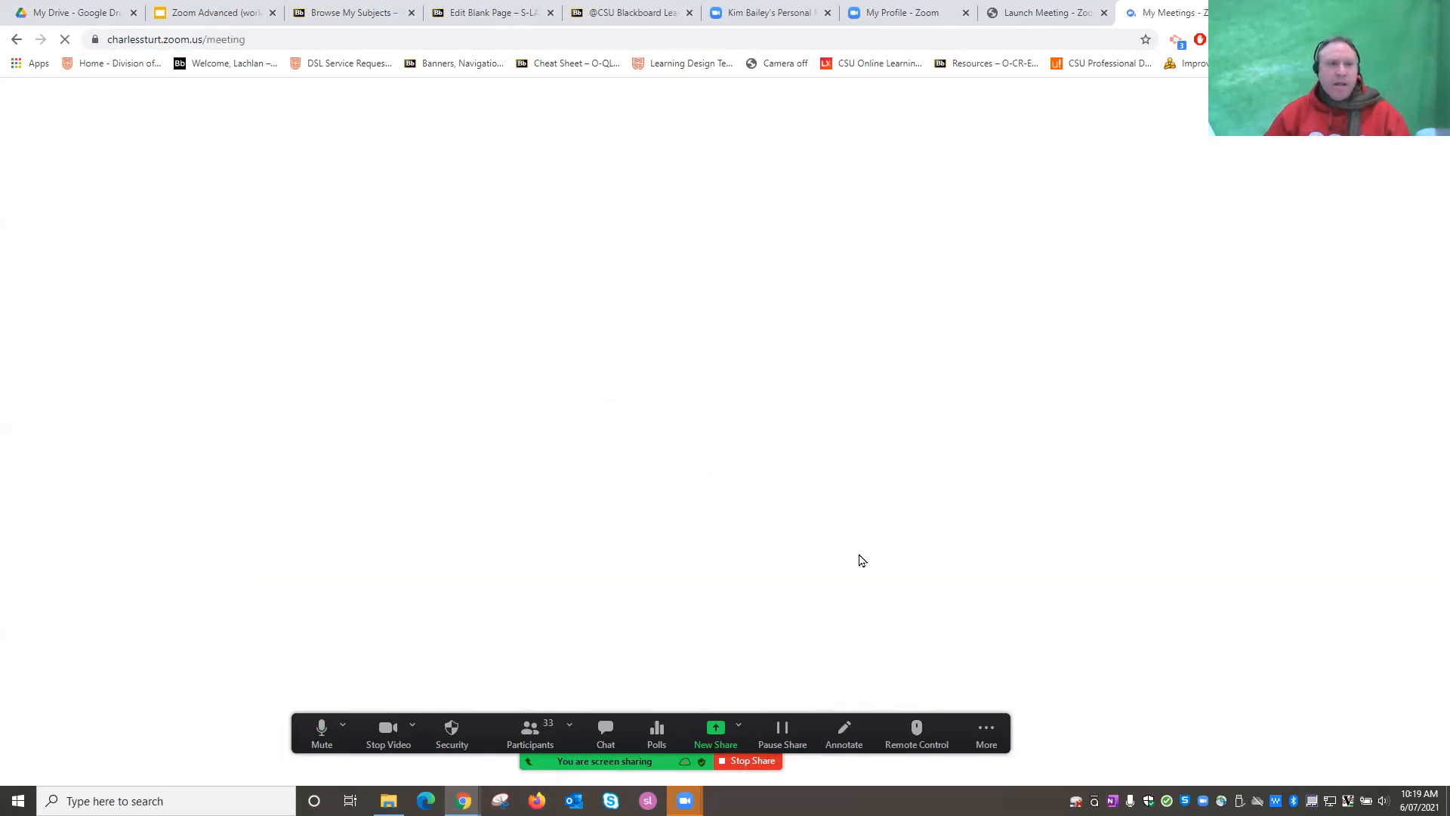
Open the Grade Centre Sanity Check recording's details from the Recordings list.
click(69, 300)
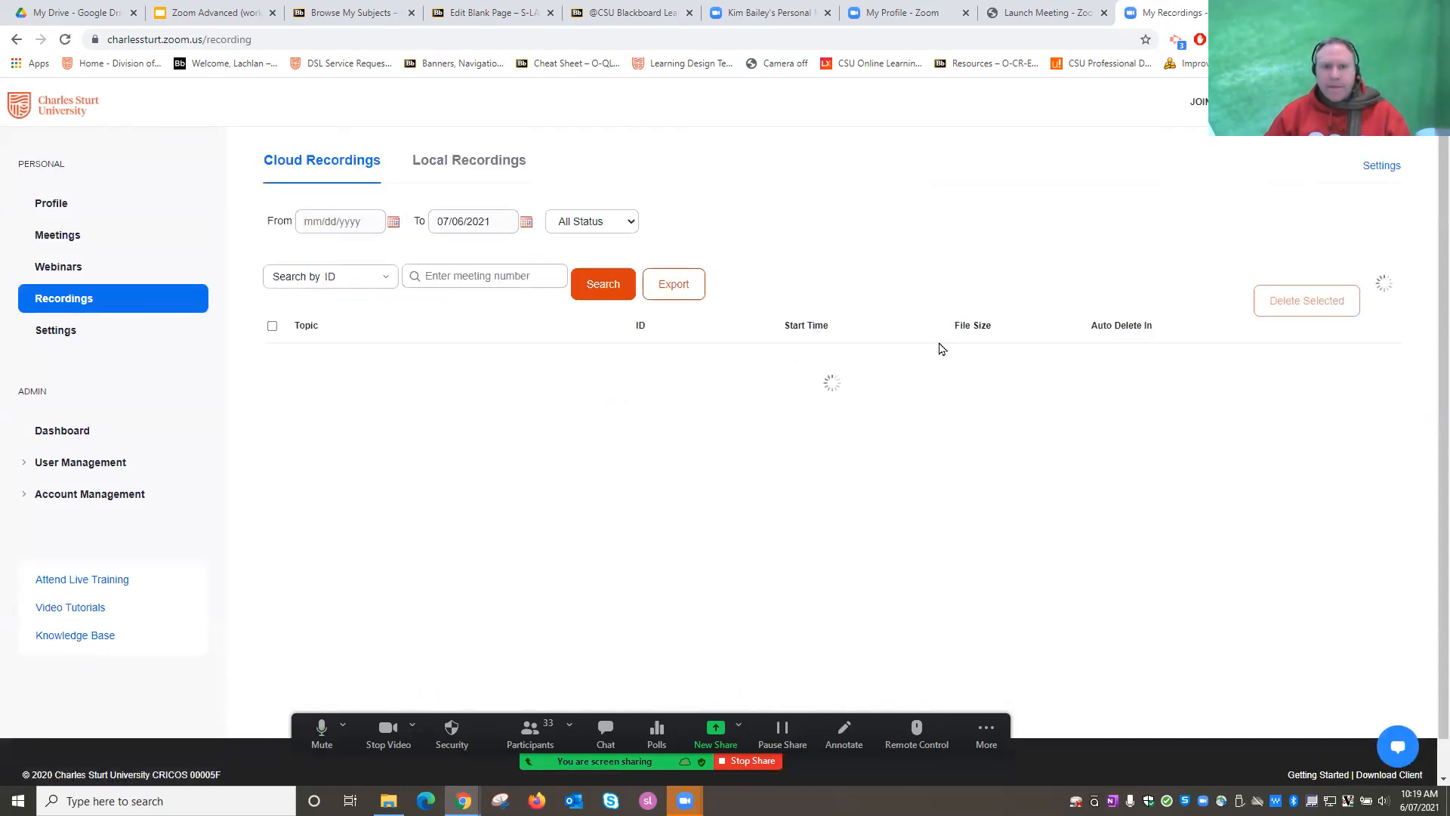
scroll(932, 380, down, 2)
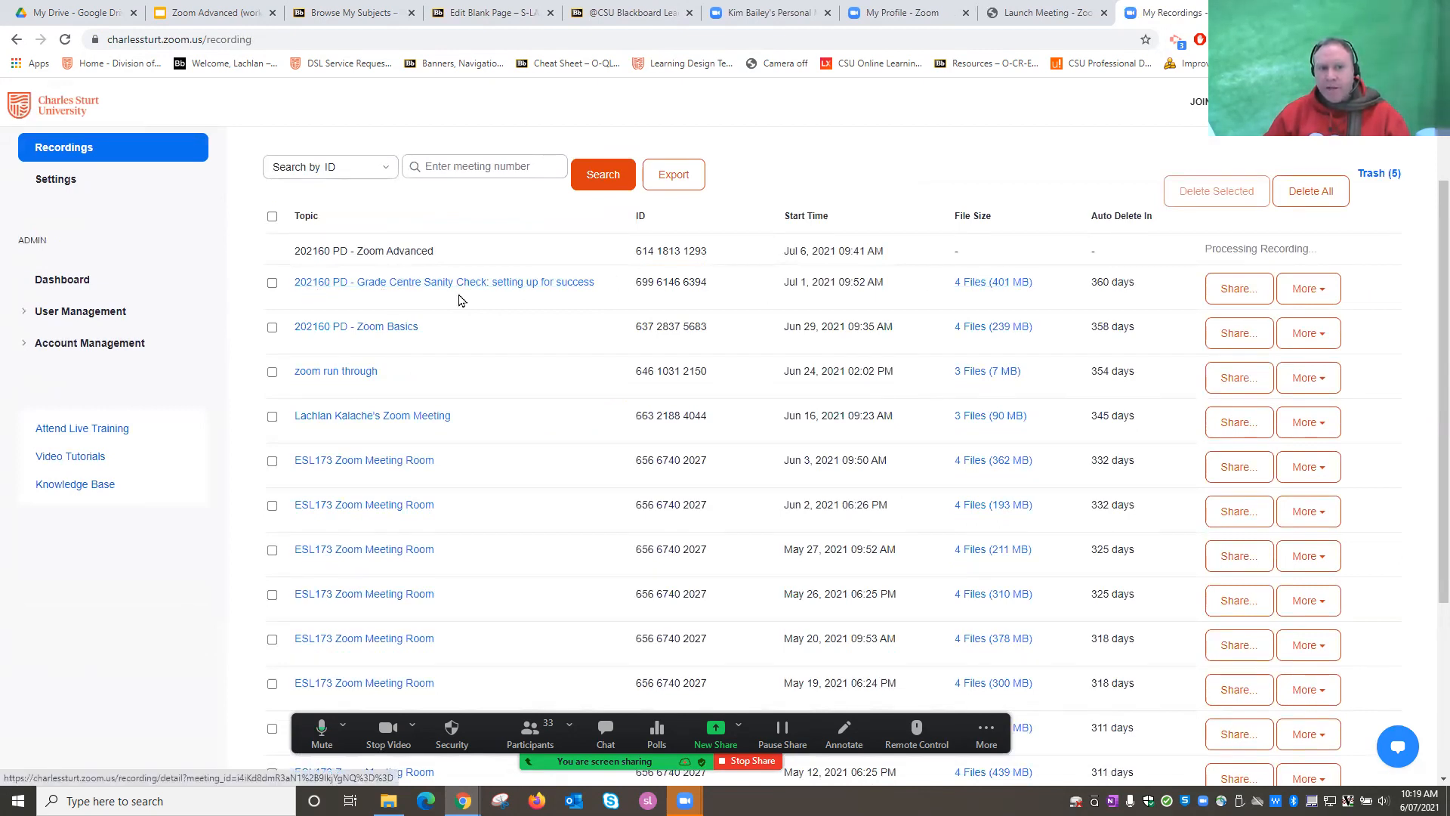
click(389, 290)
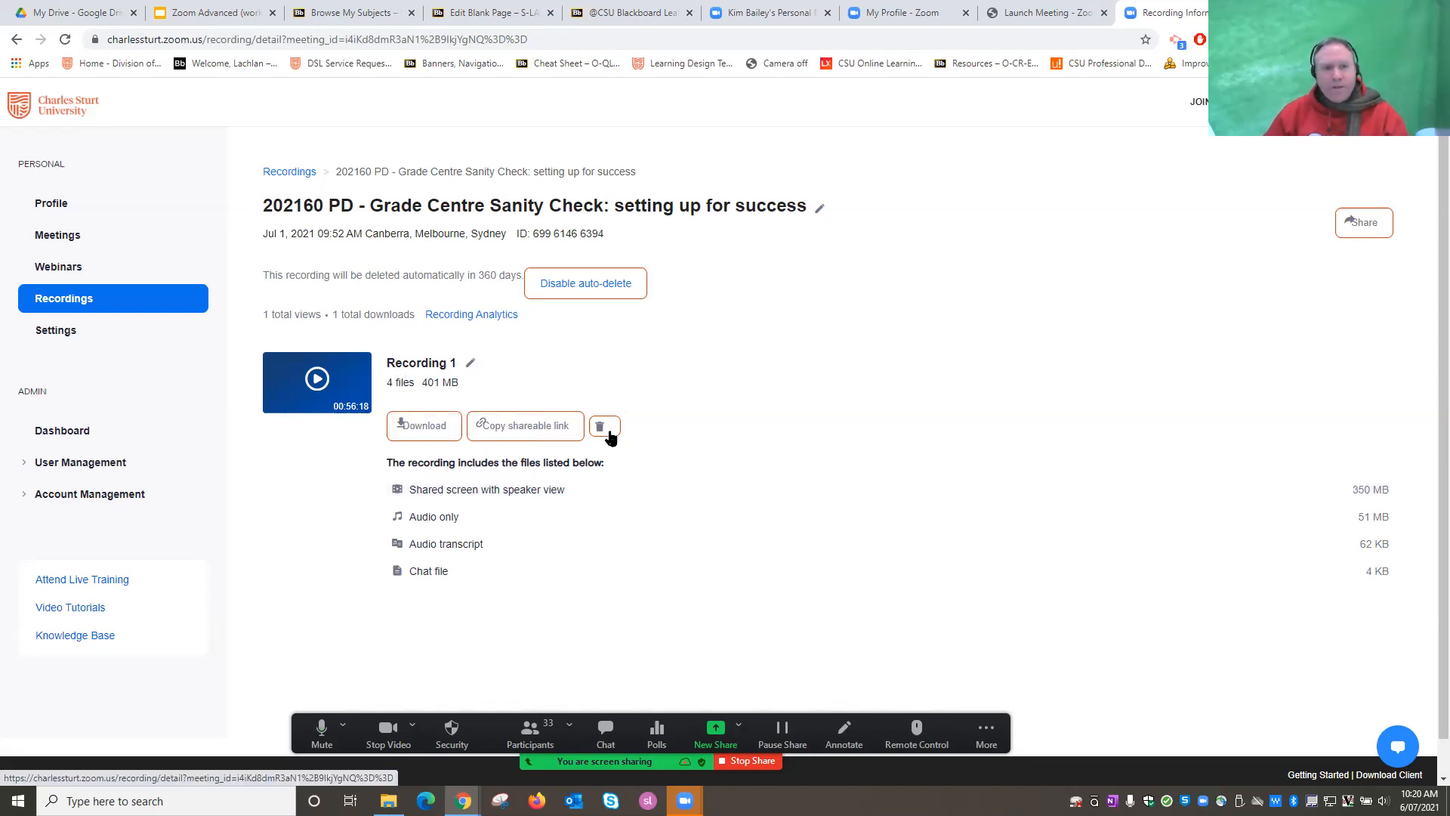
Start renaming Recording 1, then return to the Personal Meeting Room playback tab.
click(470, 366)
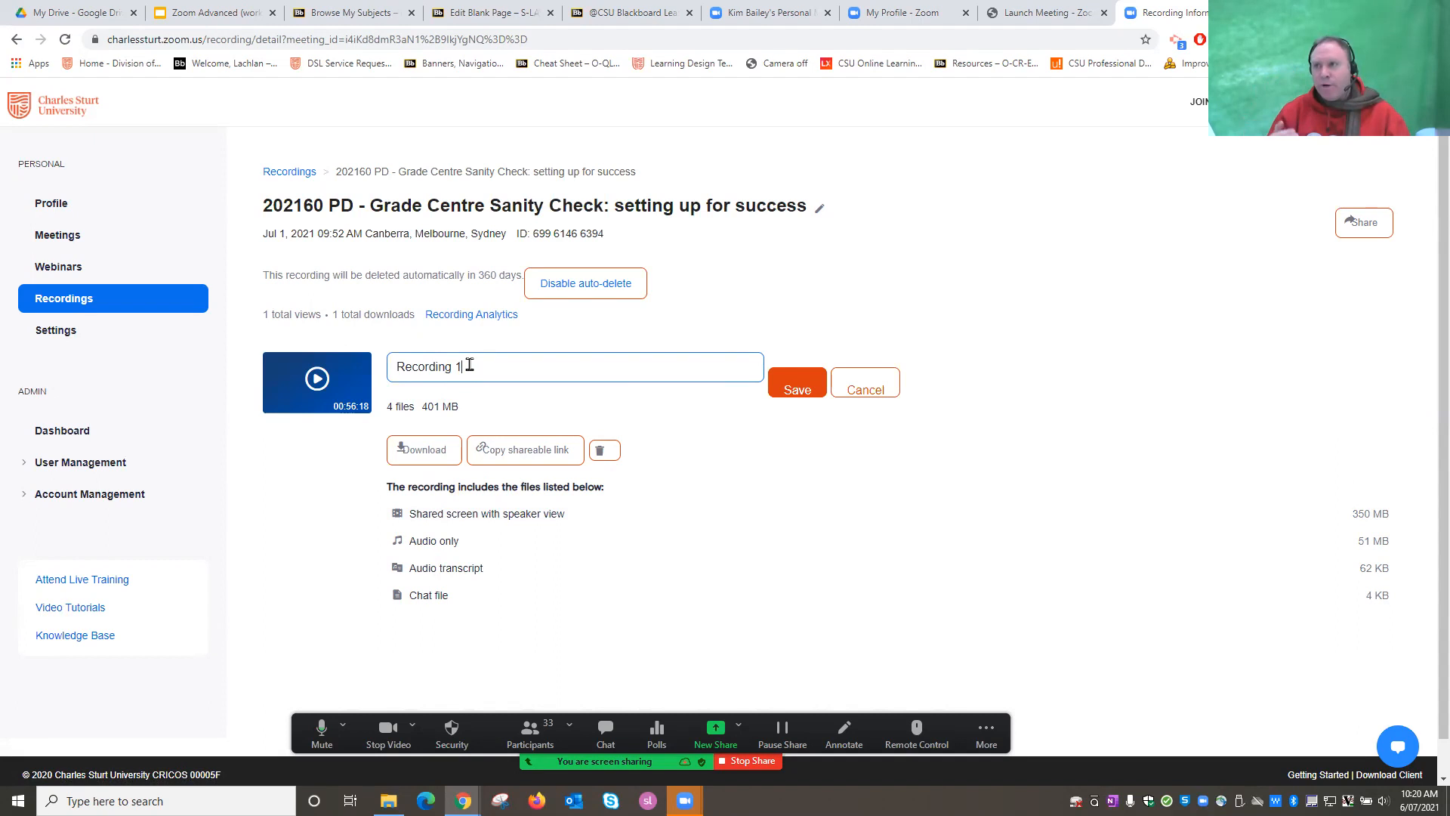
click(757, 18)
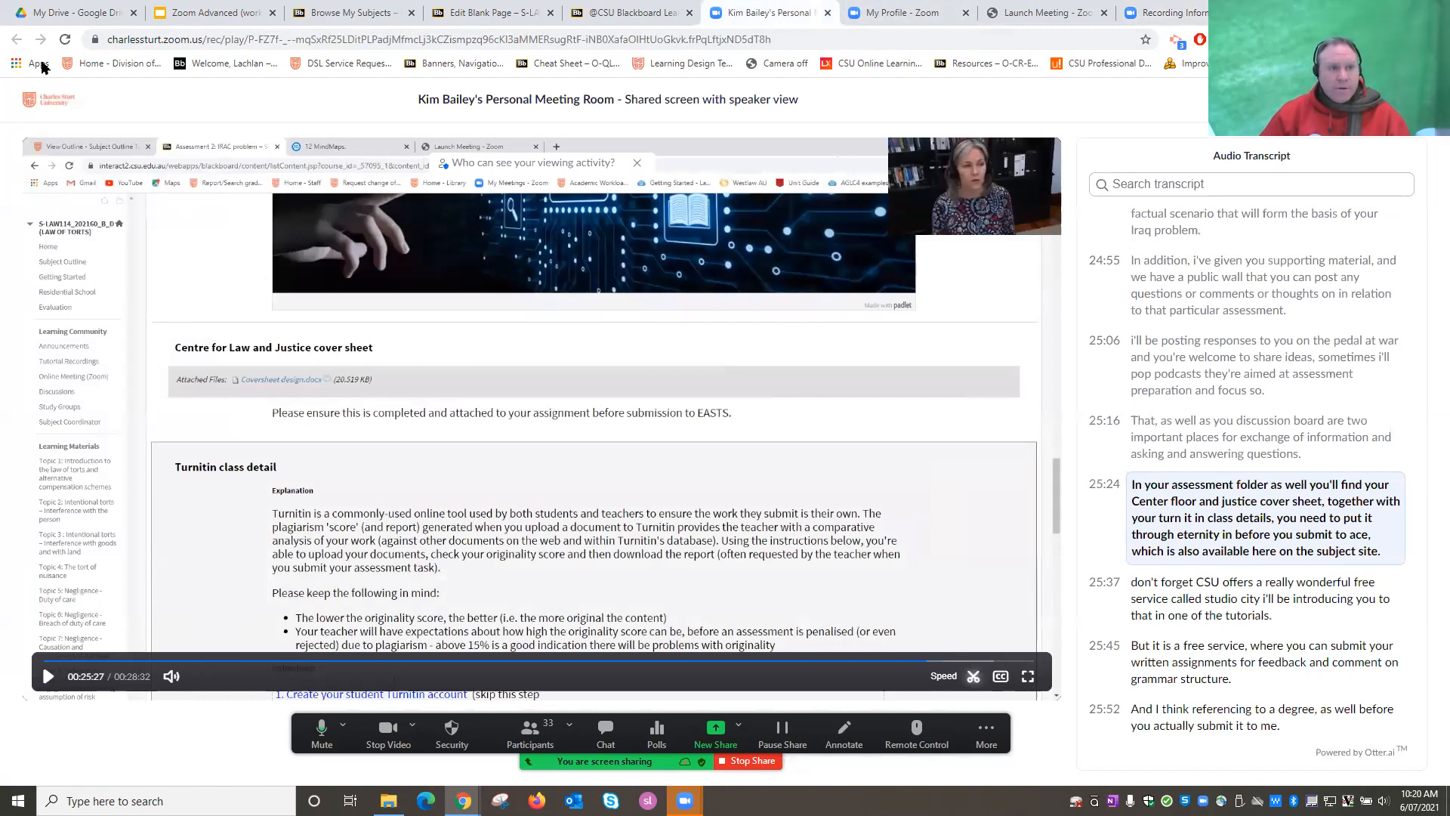
Close the playback tab and pass through Blackboard and Recording Information to My Profile - Zoom.
click(828, 13)
click(625, 12)
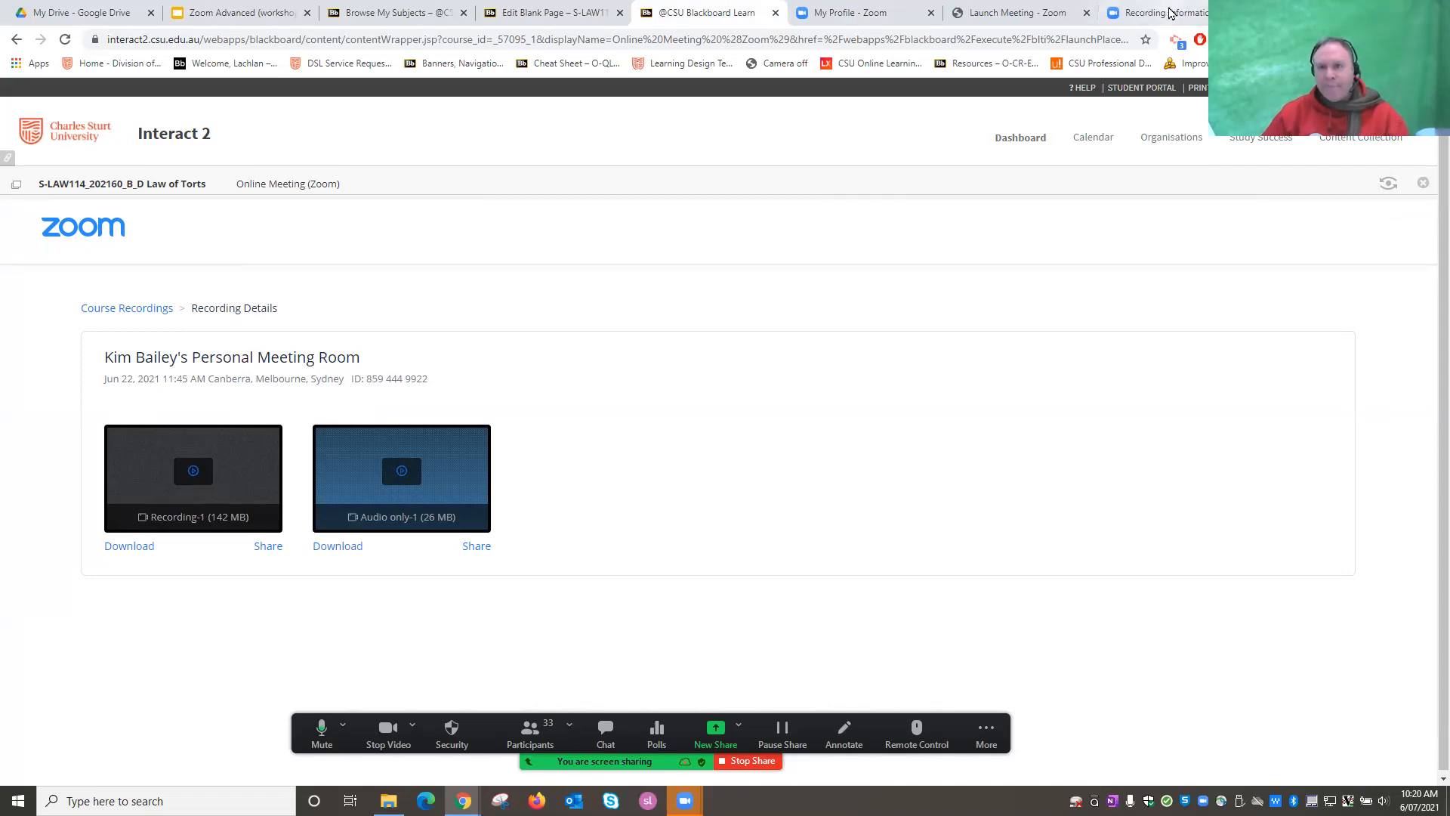
click(1163, 13)
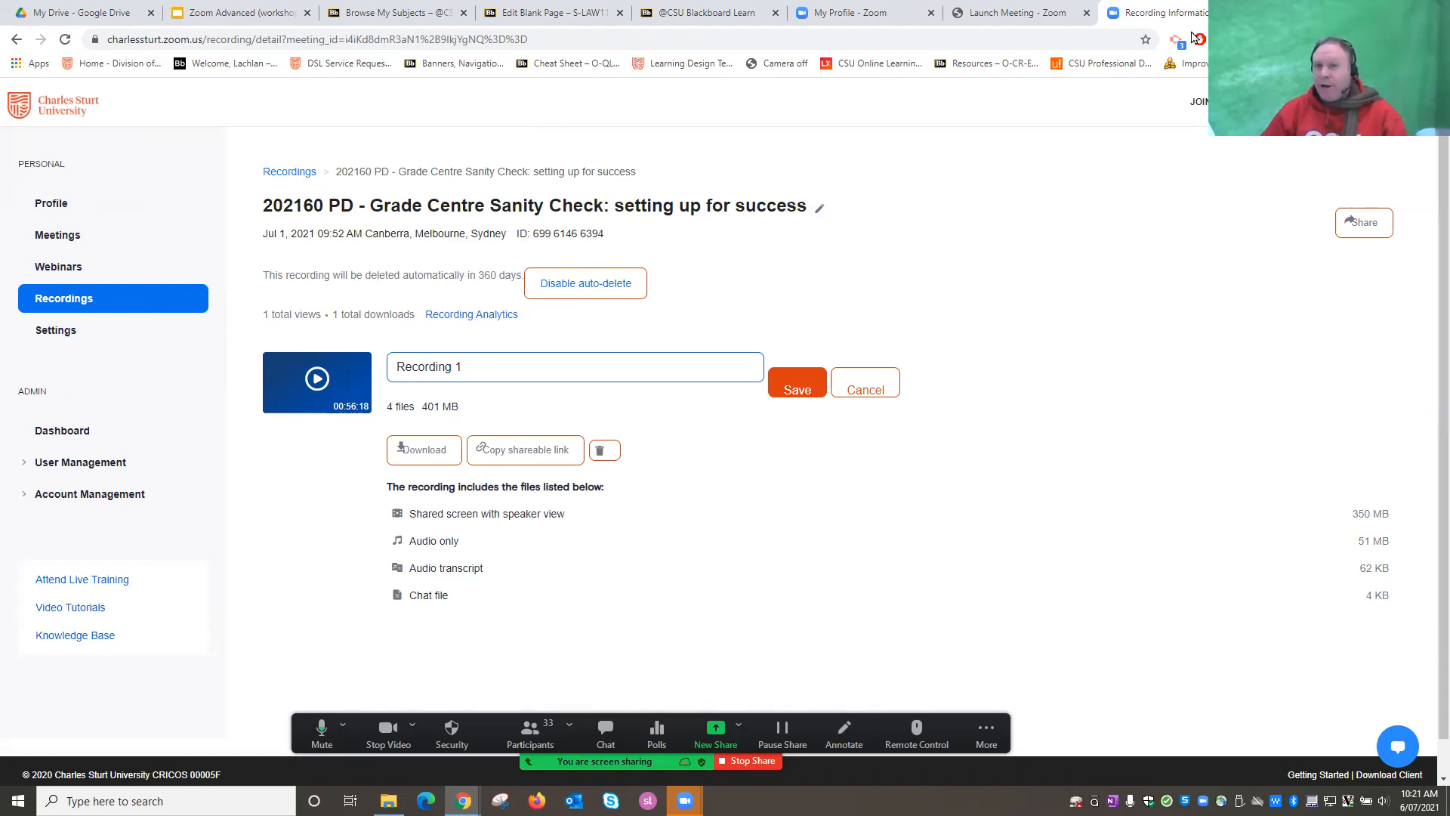
click(875, 15)
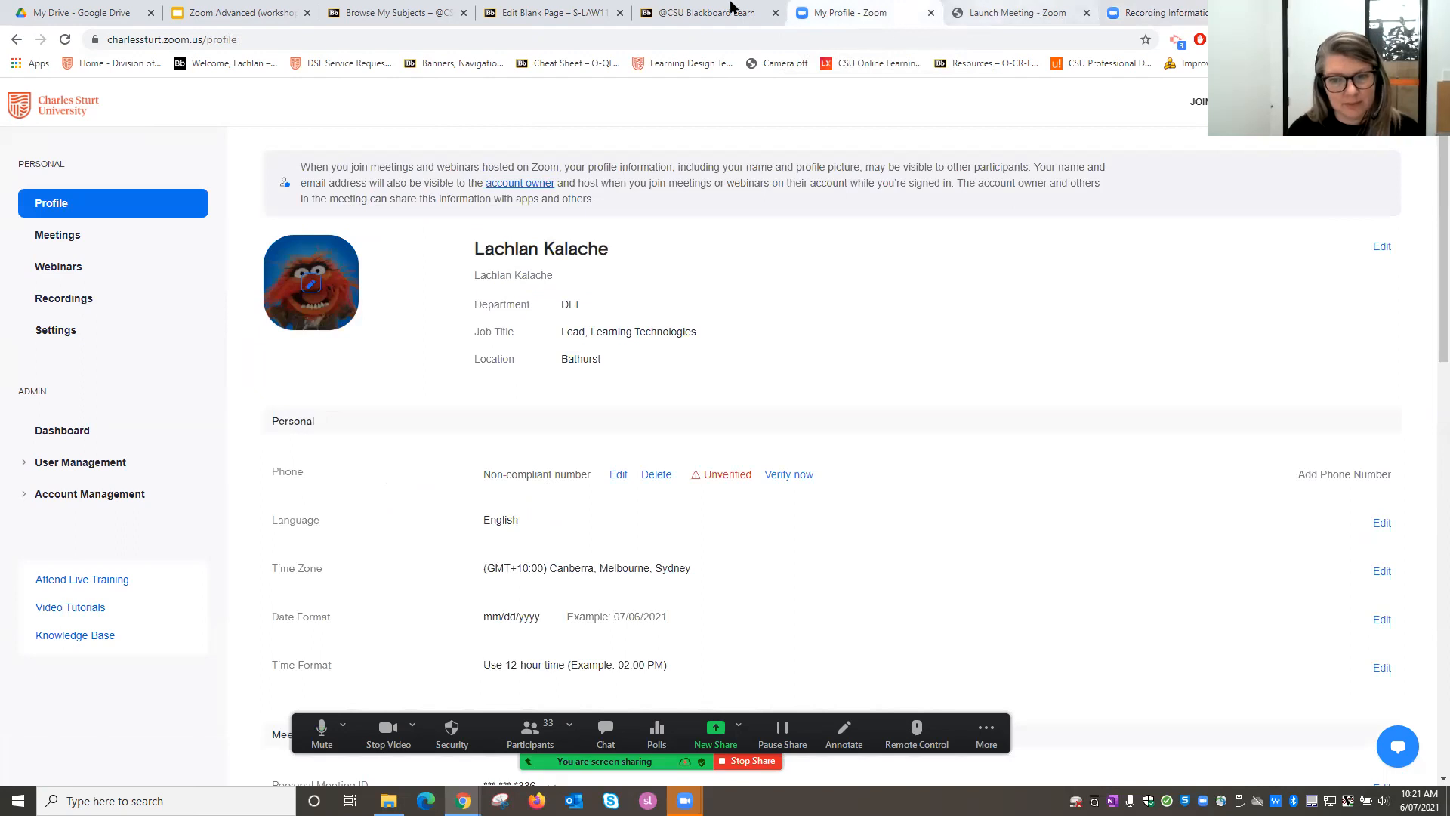
Alternate between Law of Torts Cloud Recordings and Upcoming Meetings, finishing on Upcoming Meetings.
click(706, 12)
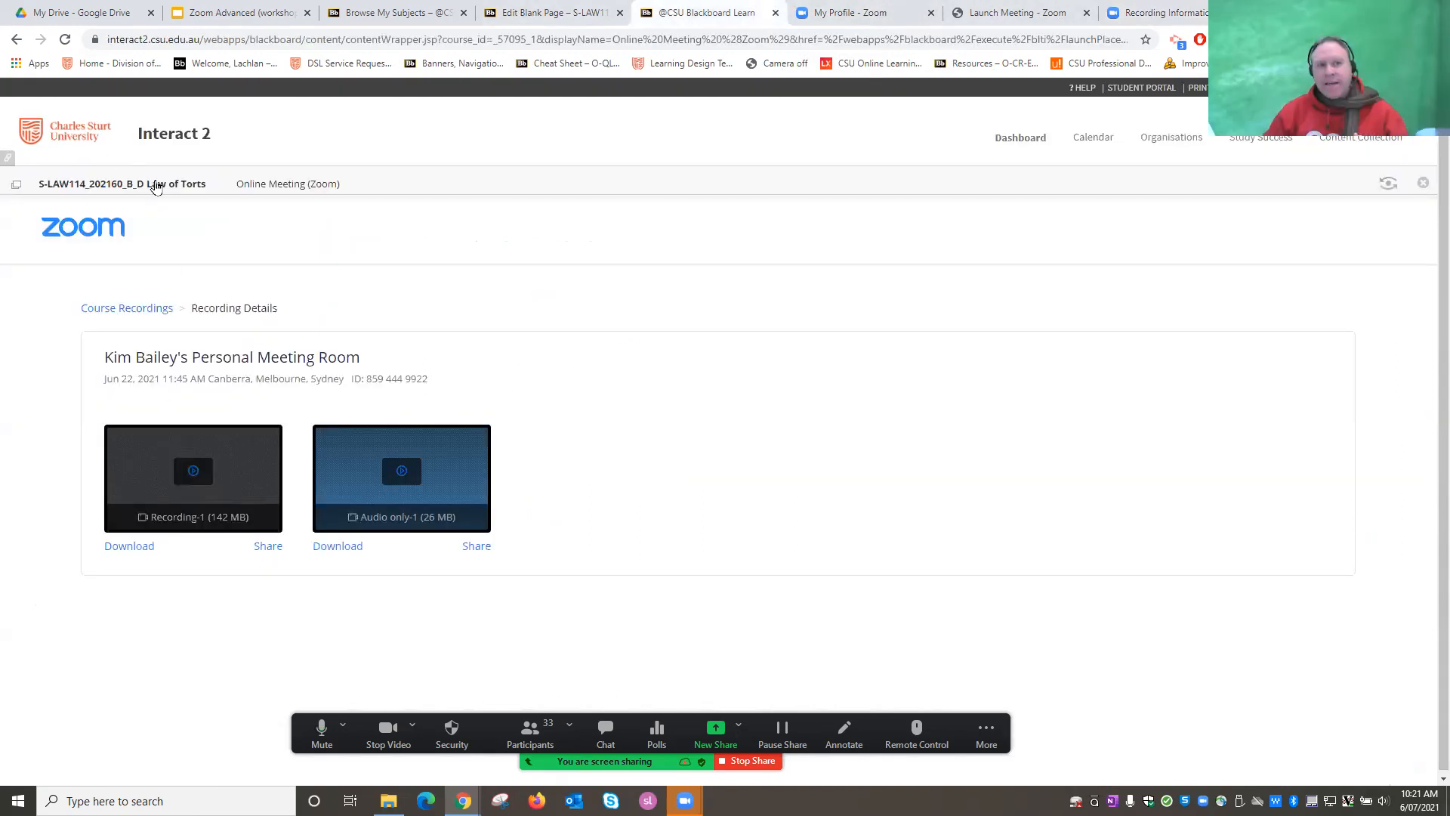
click(123, 309)
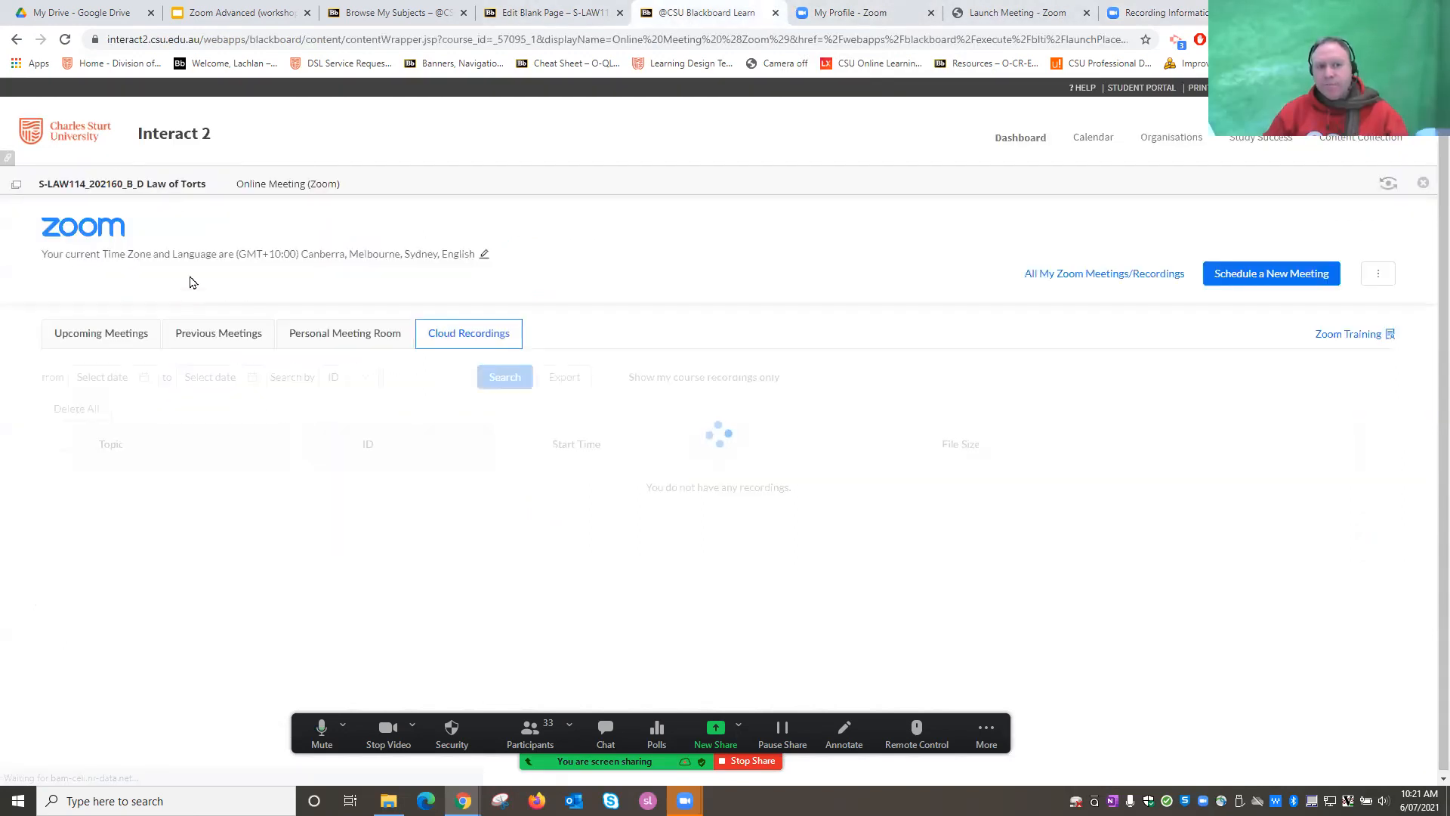
click(101, 336)
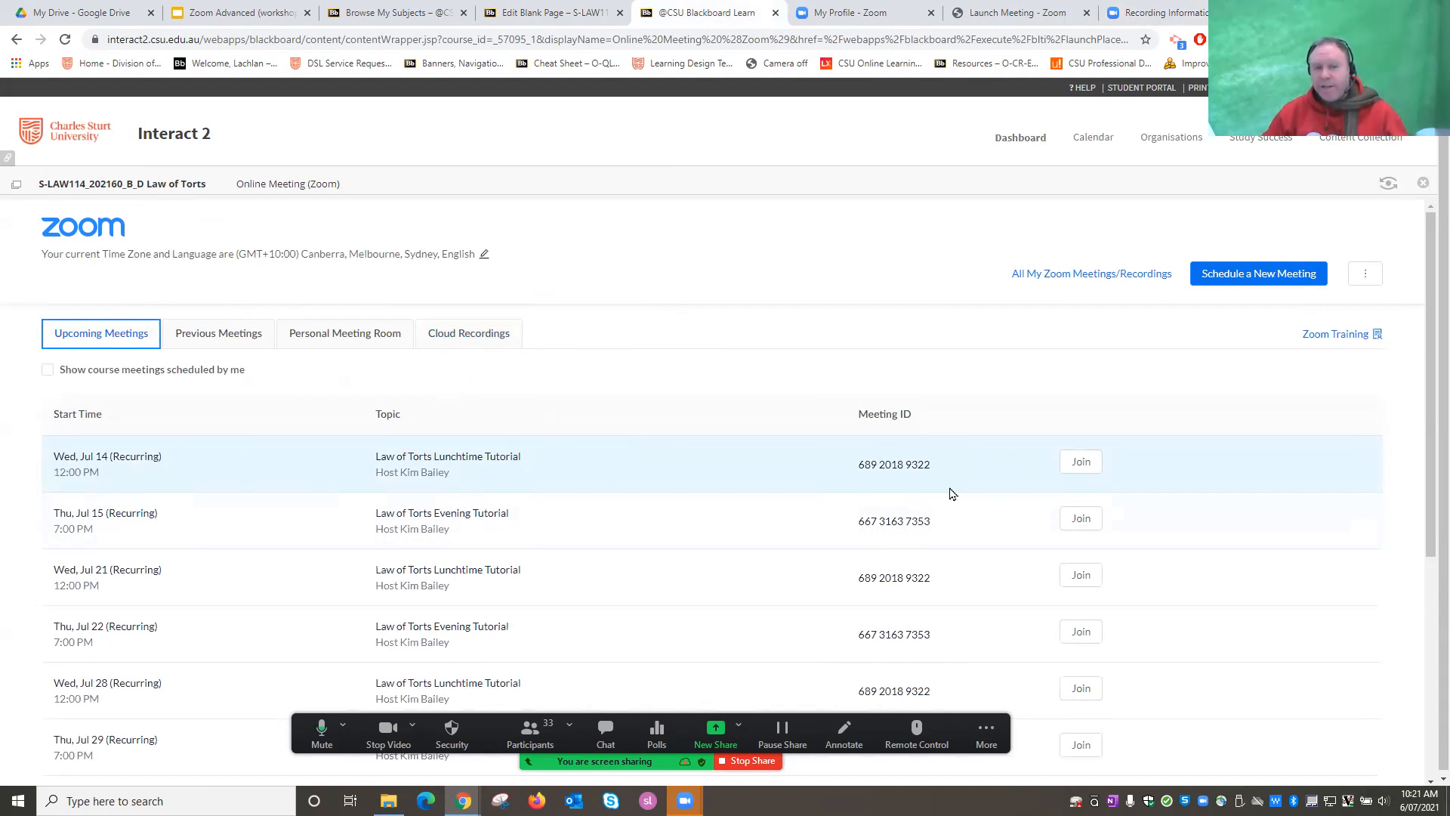
click(467, 336)
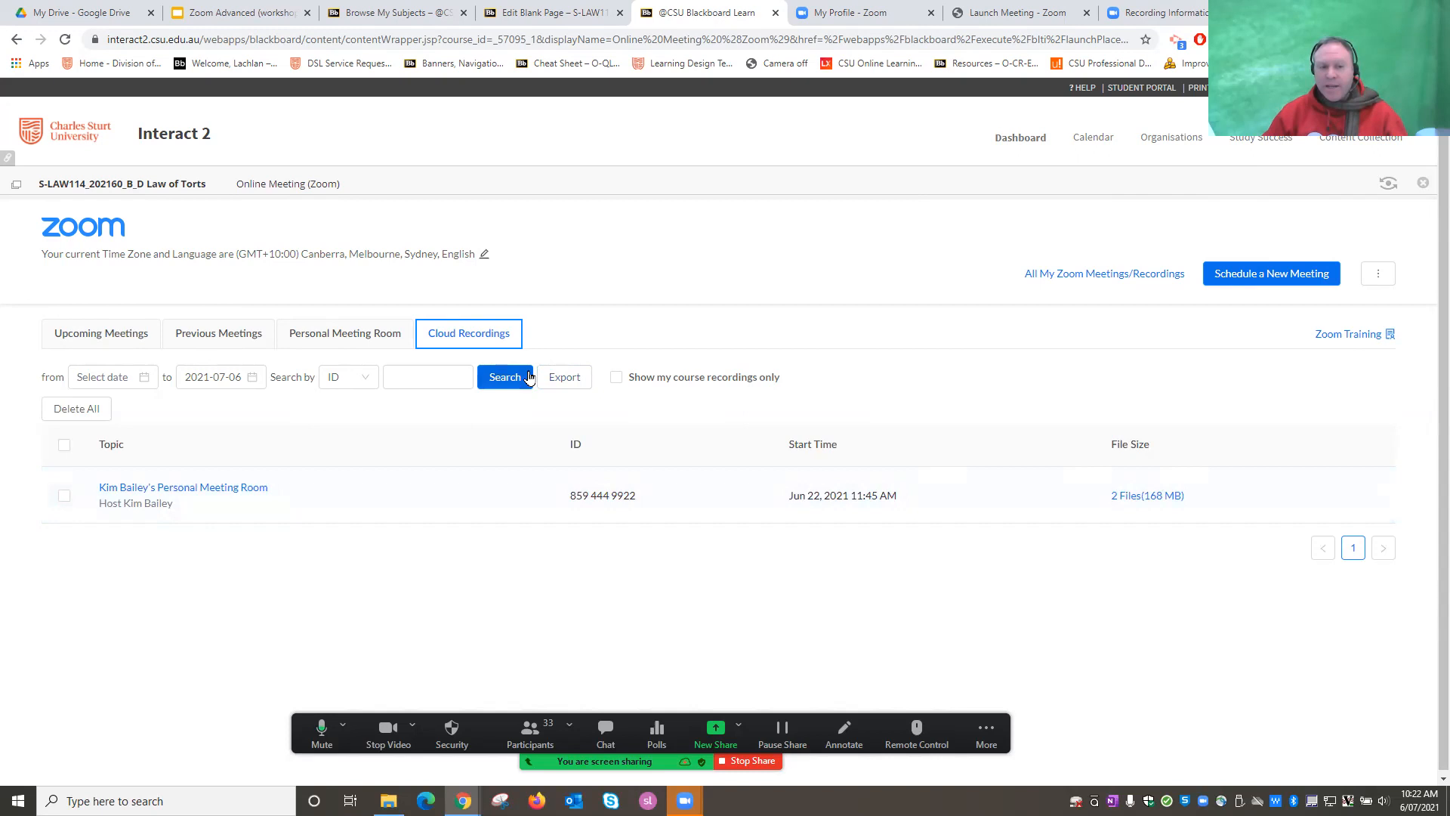
click(104, 338)
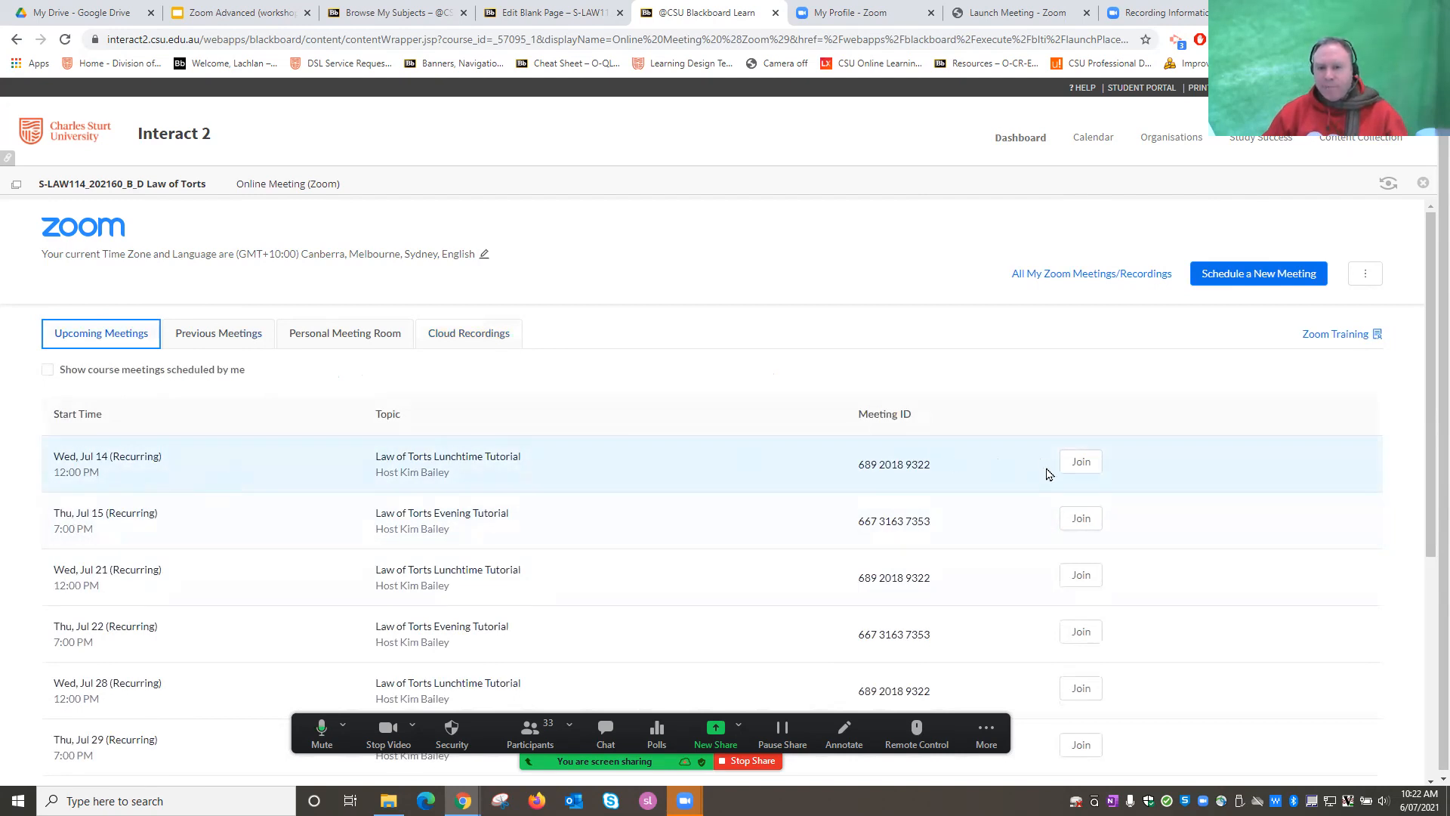
click(473, 334)
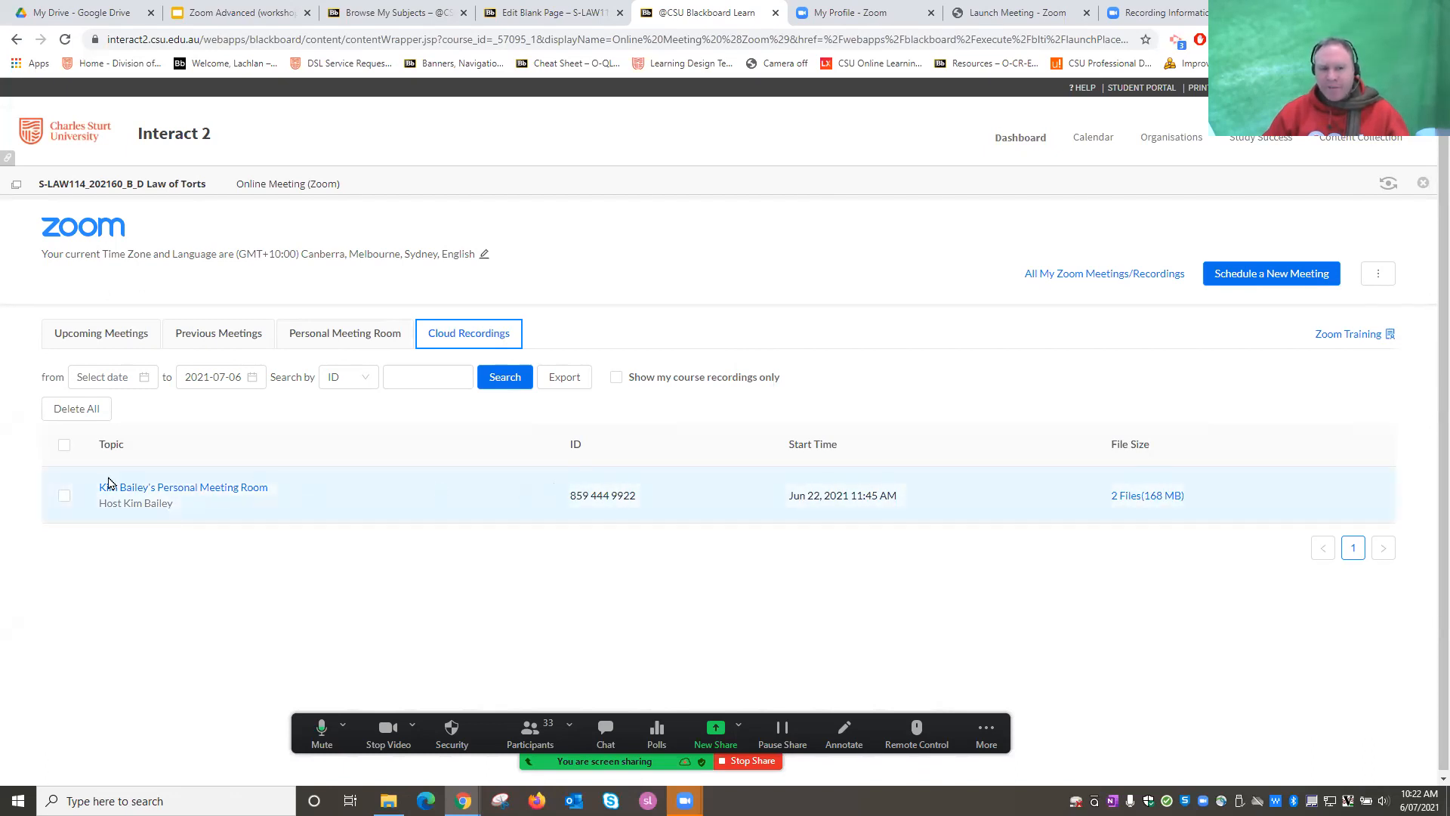
click(110, 334)
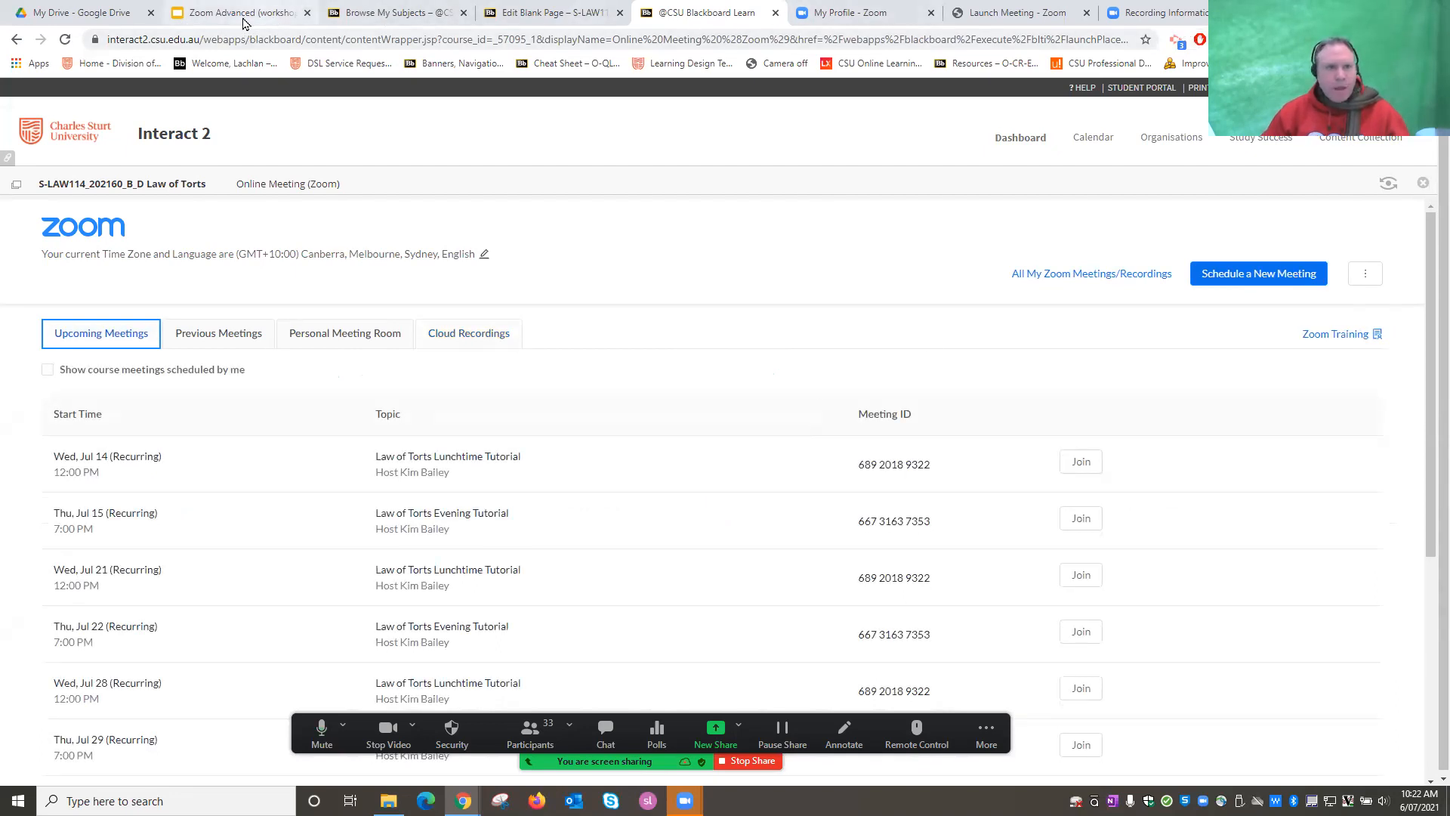
View the Grade Centre Sanity Check details, then return via the Recordings breadcrumb.
click(1159, 13)
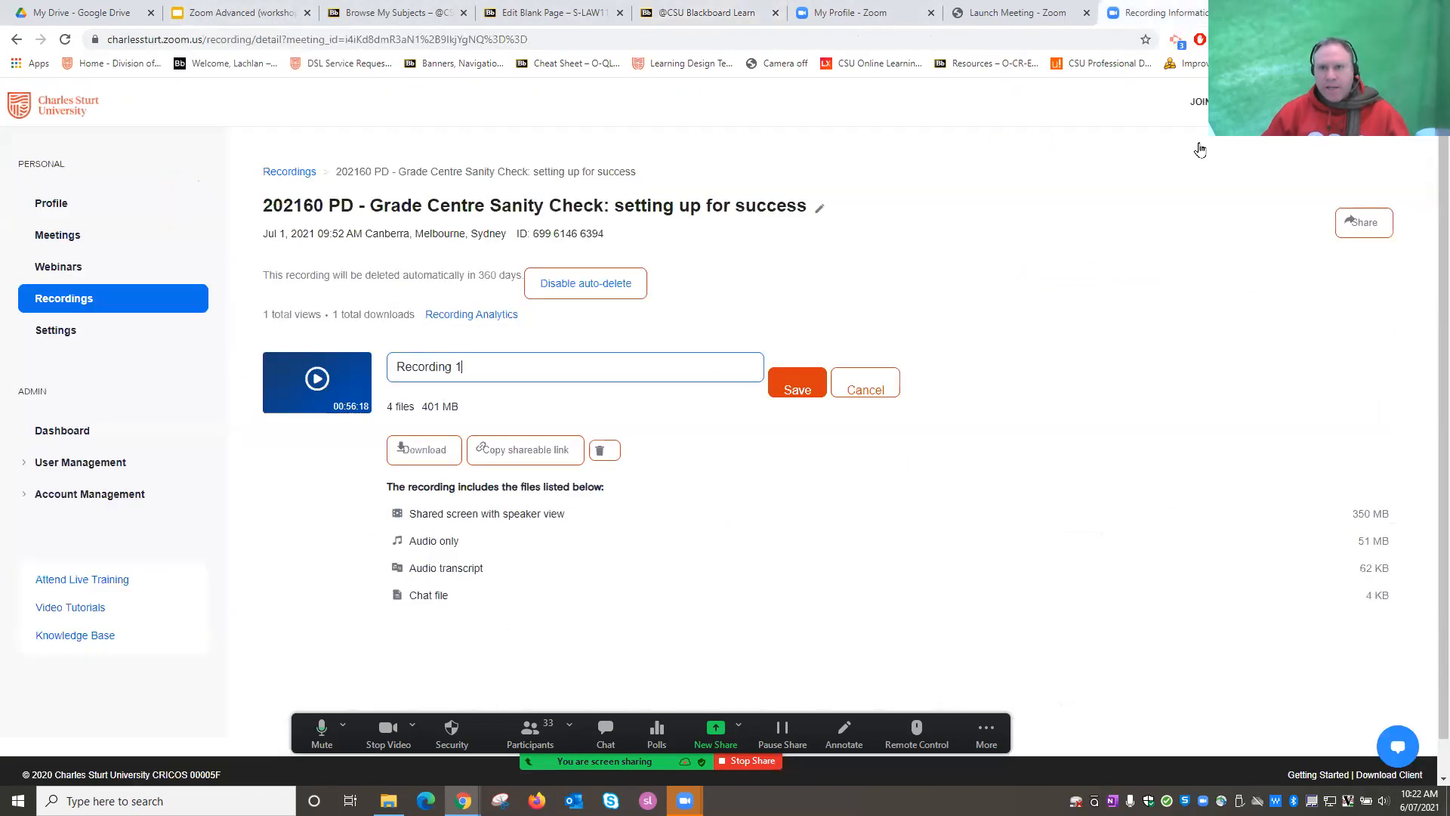
mouse_move(867, 513)
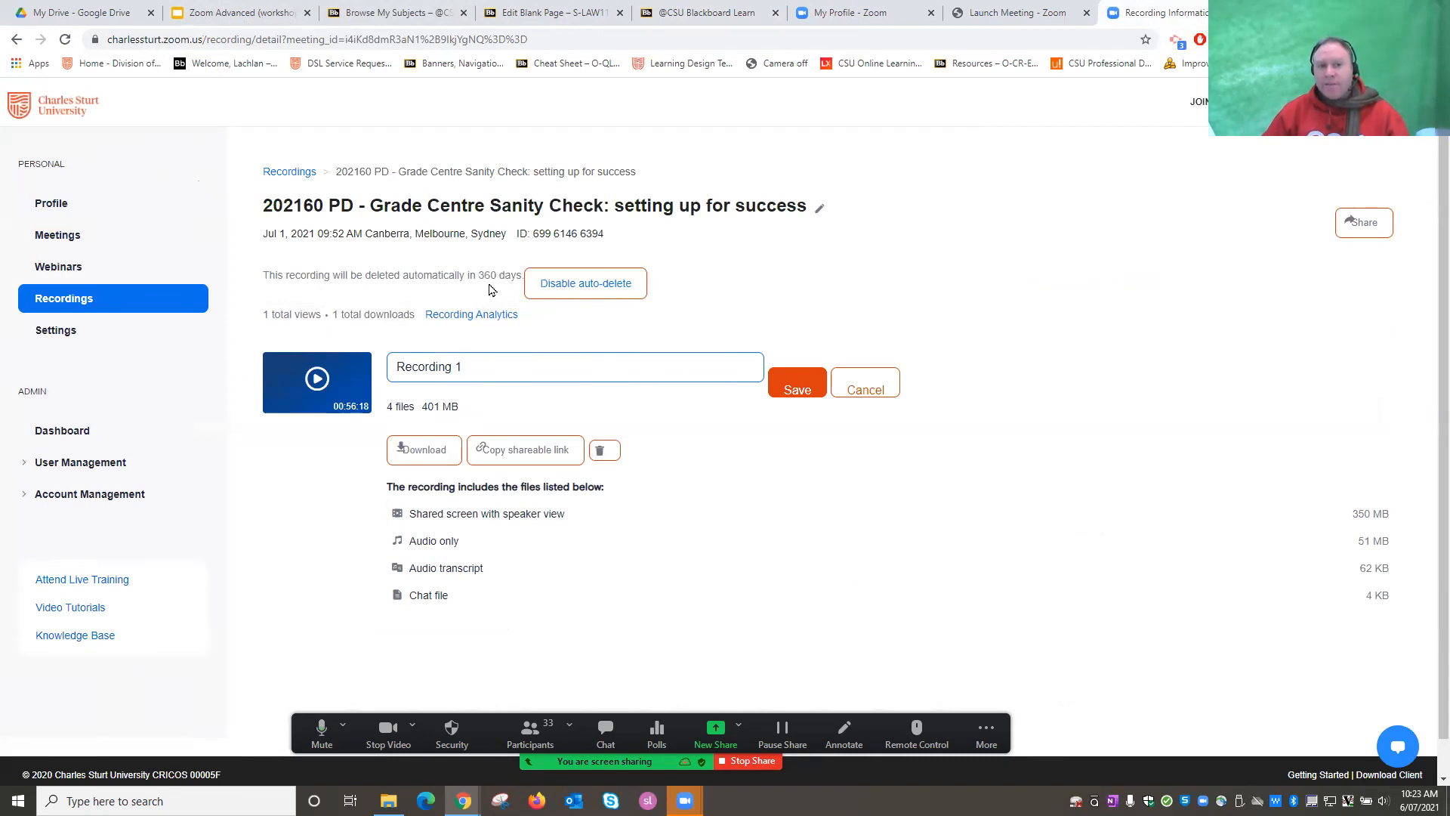
click(290, 173)
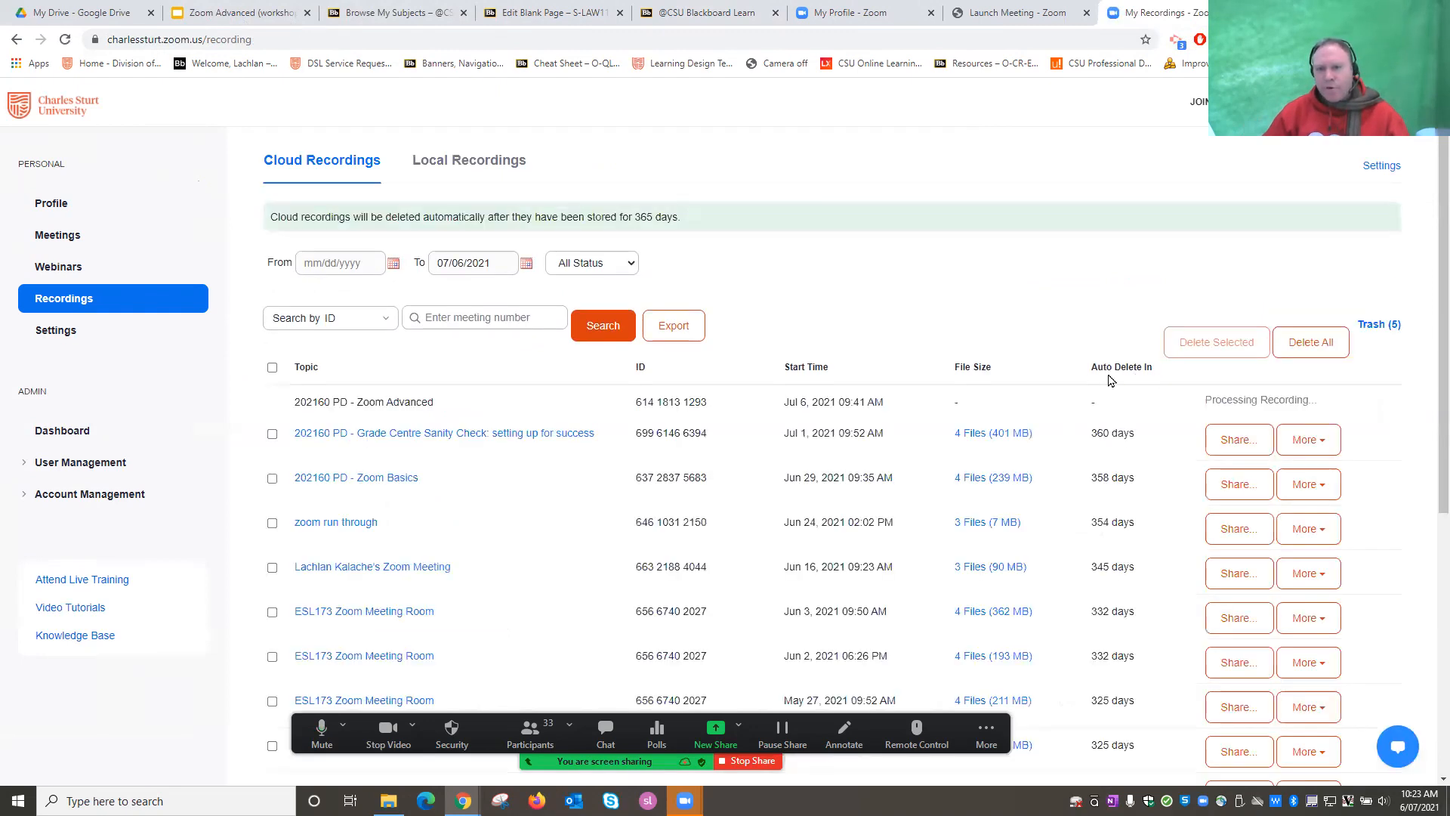
Scroll through all 92 cloud recordings to the bottom and back up.
scroll(1132, 395, down, 2)
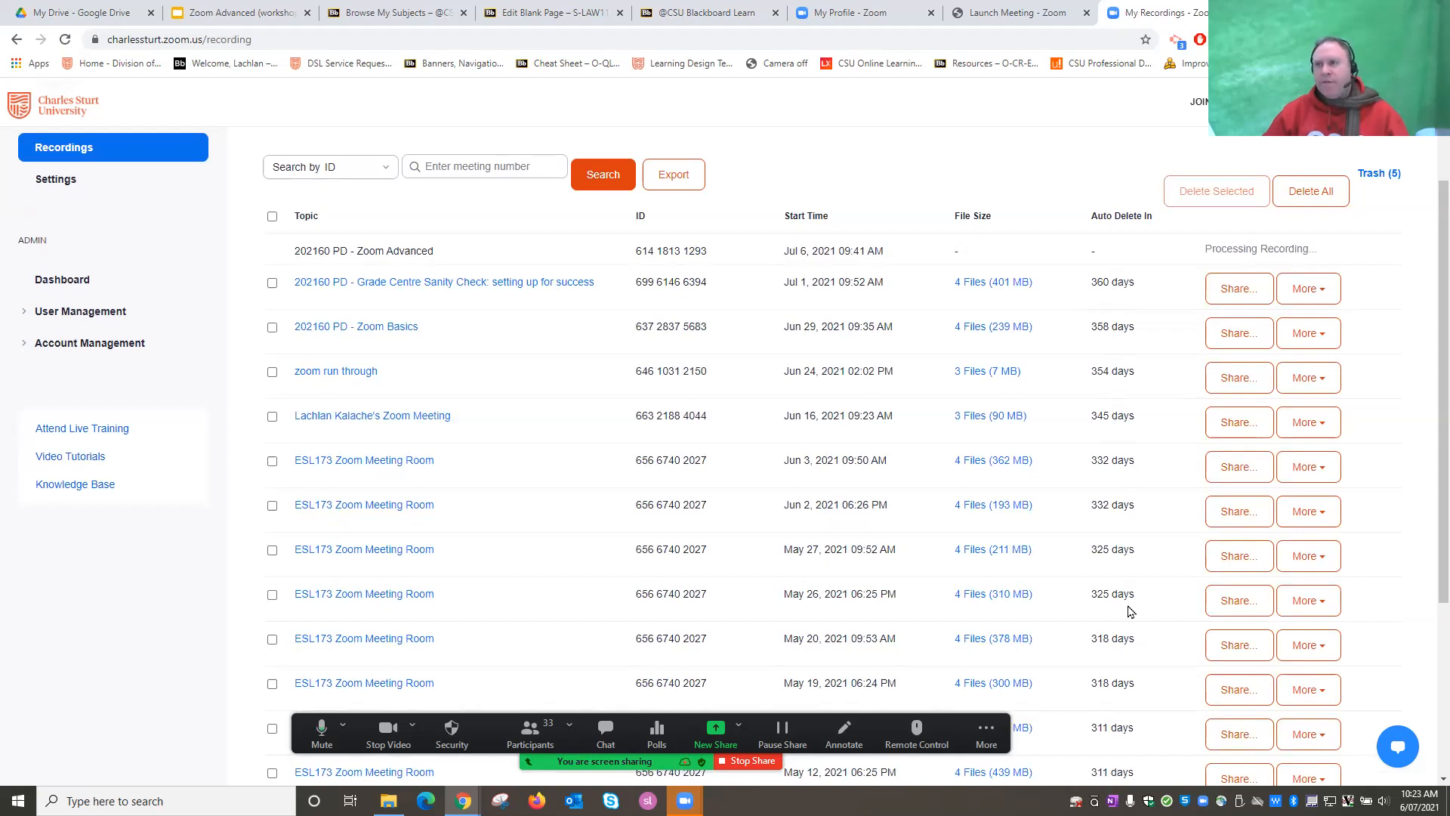
scroll(1145, 506, down, 2)
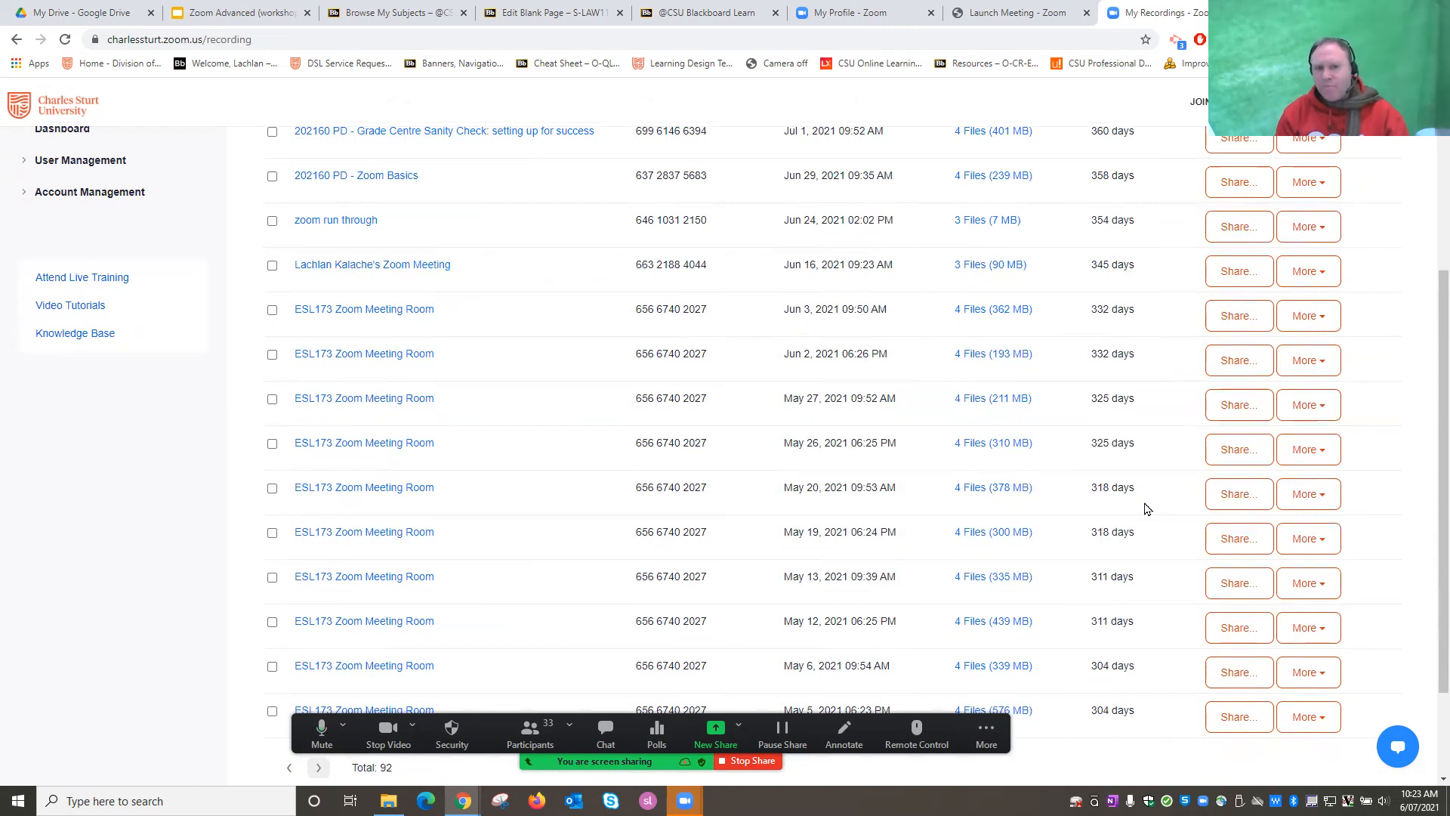
scroll(1148, 389, down, 3)
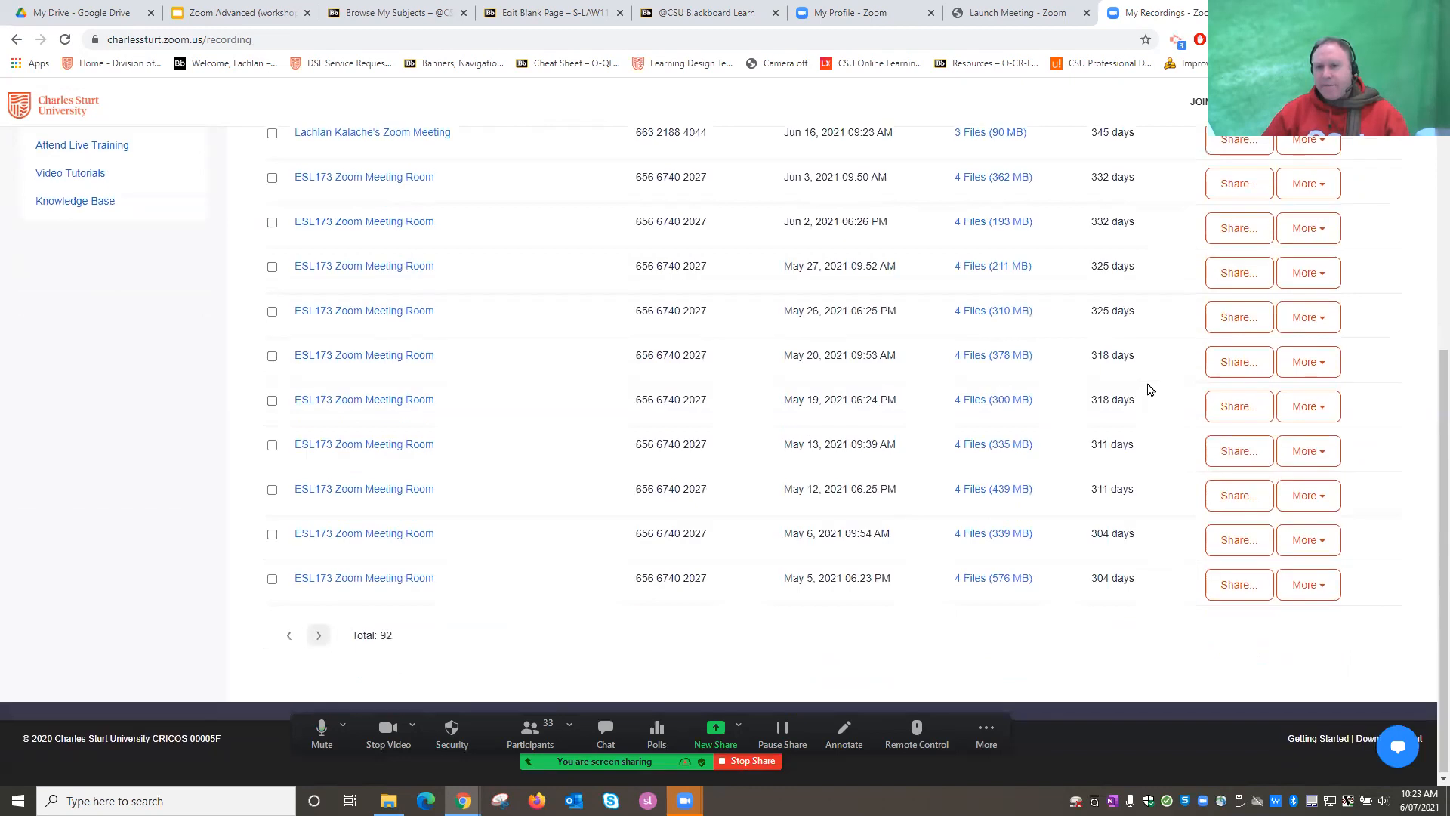
scroll(1148, 389, up, 3)
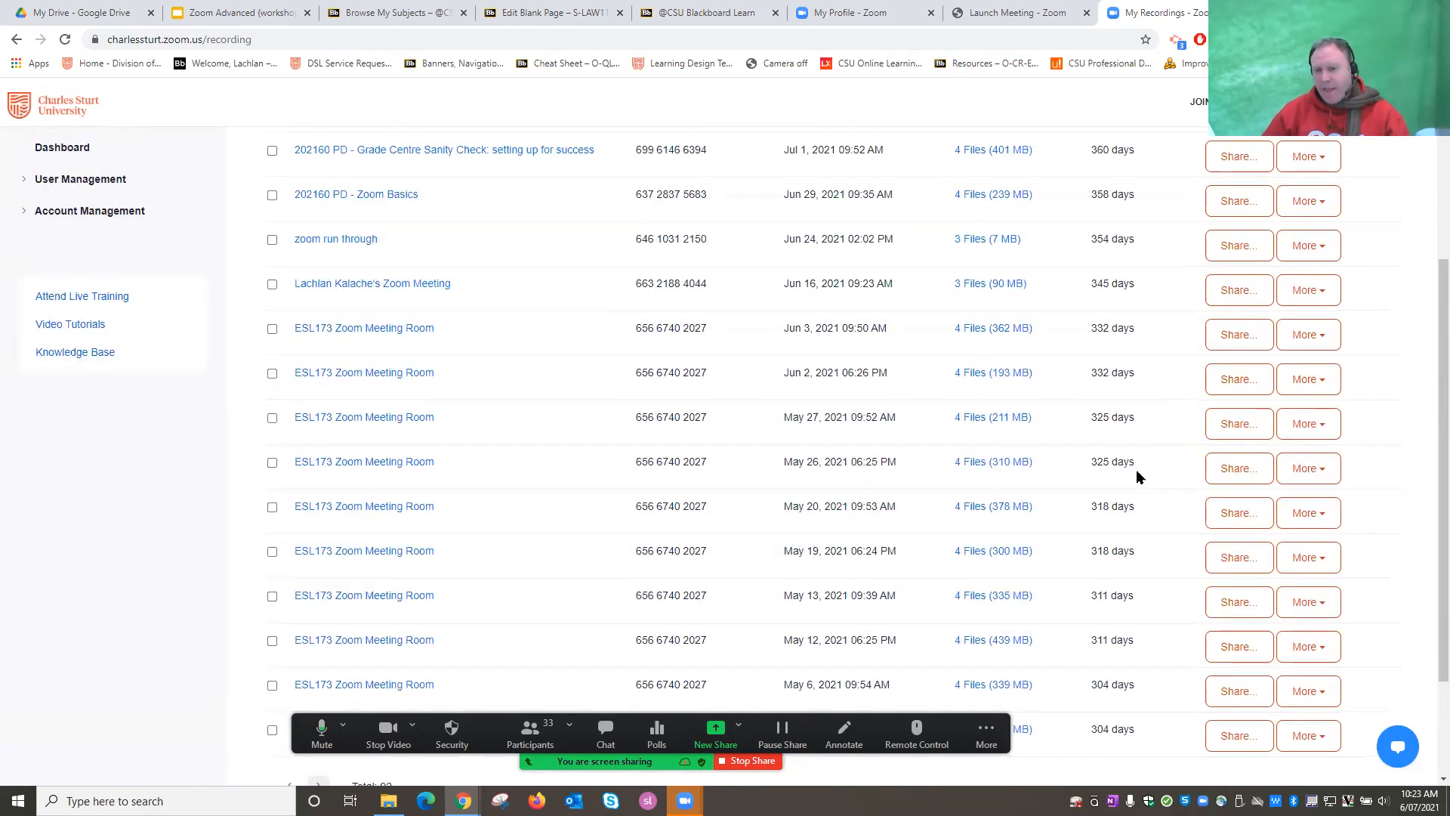
scroll(1139, 477, up, 2)
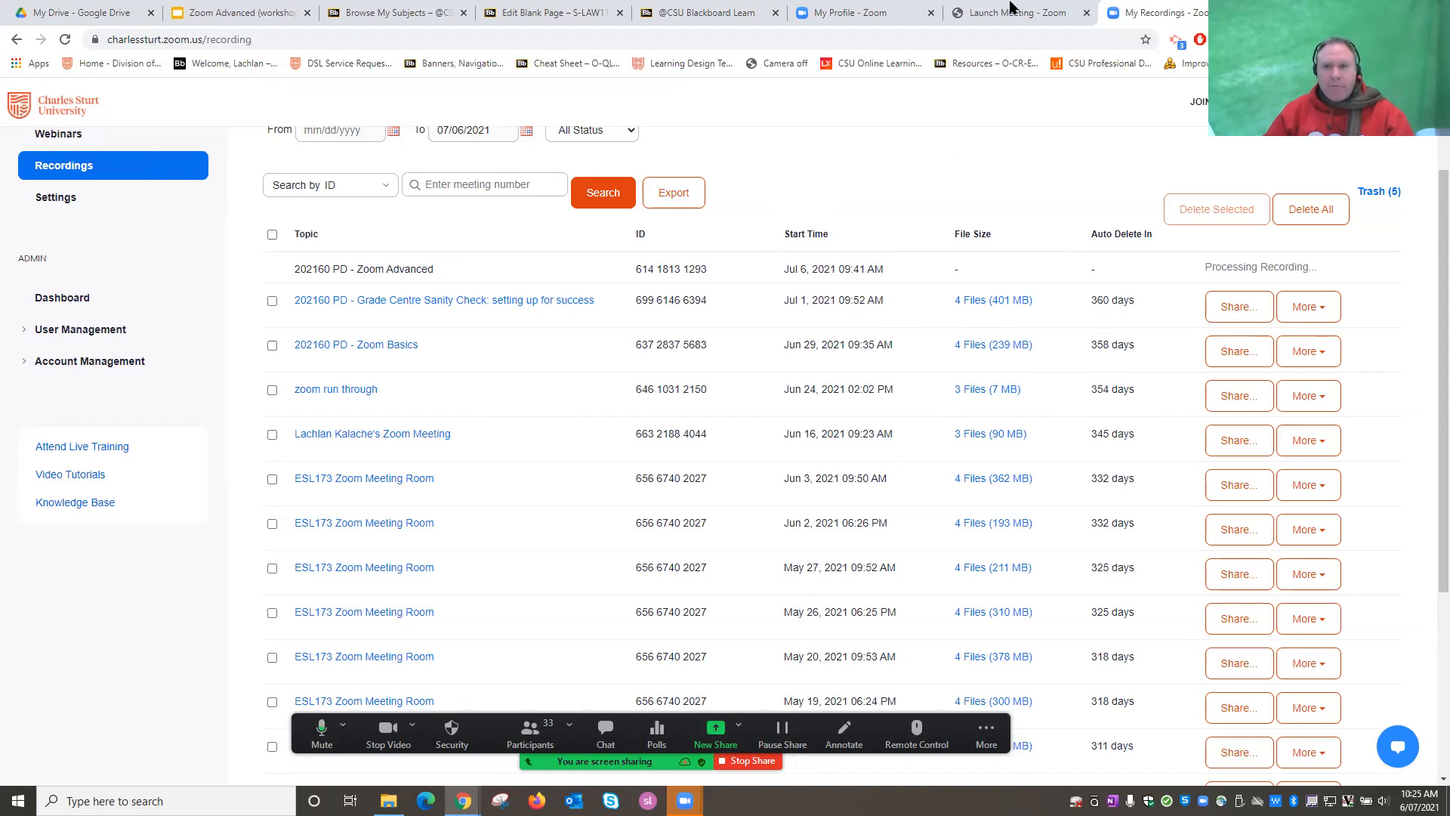
Switch to the Zoom Advanced slides and select slide 5 in the filmstrip.
click(227, 13)
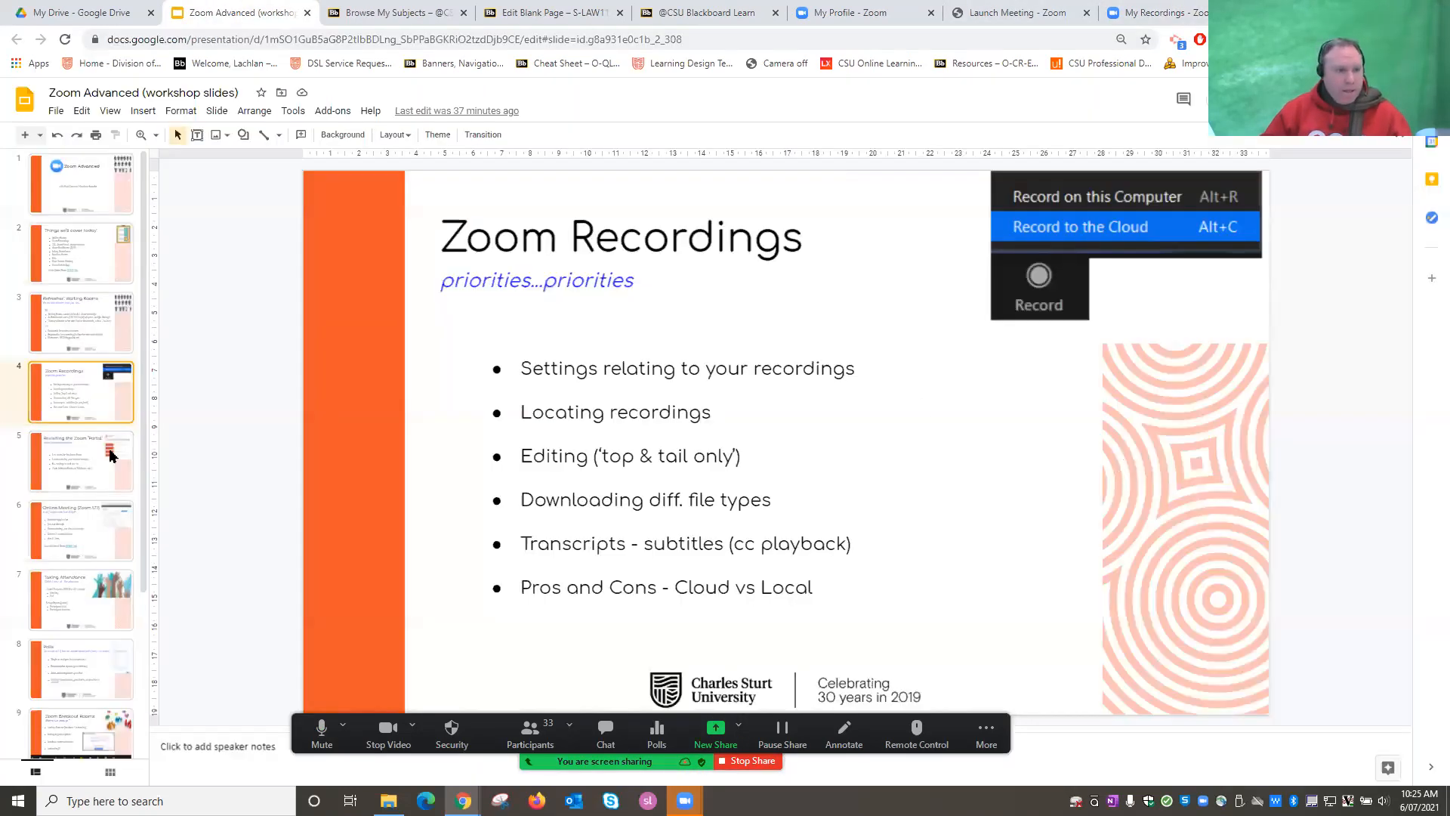
click(110, 455)
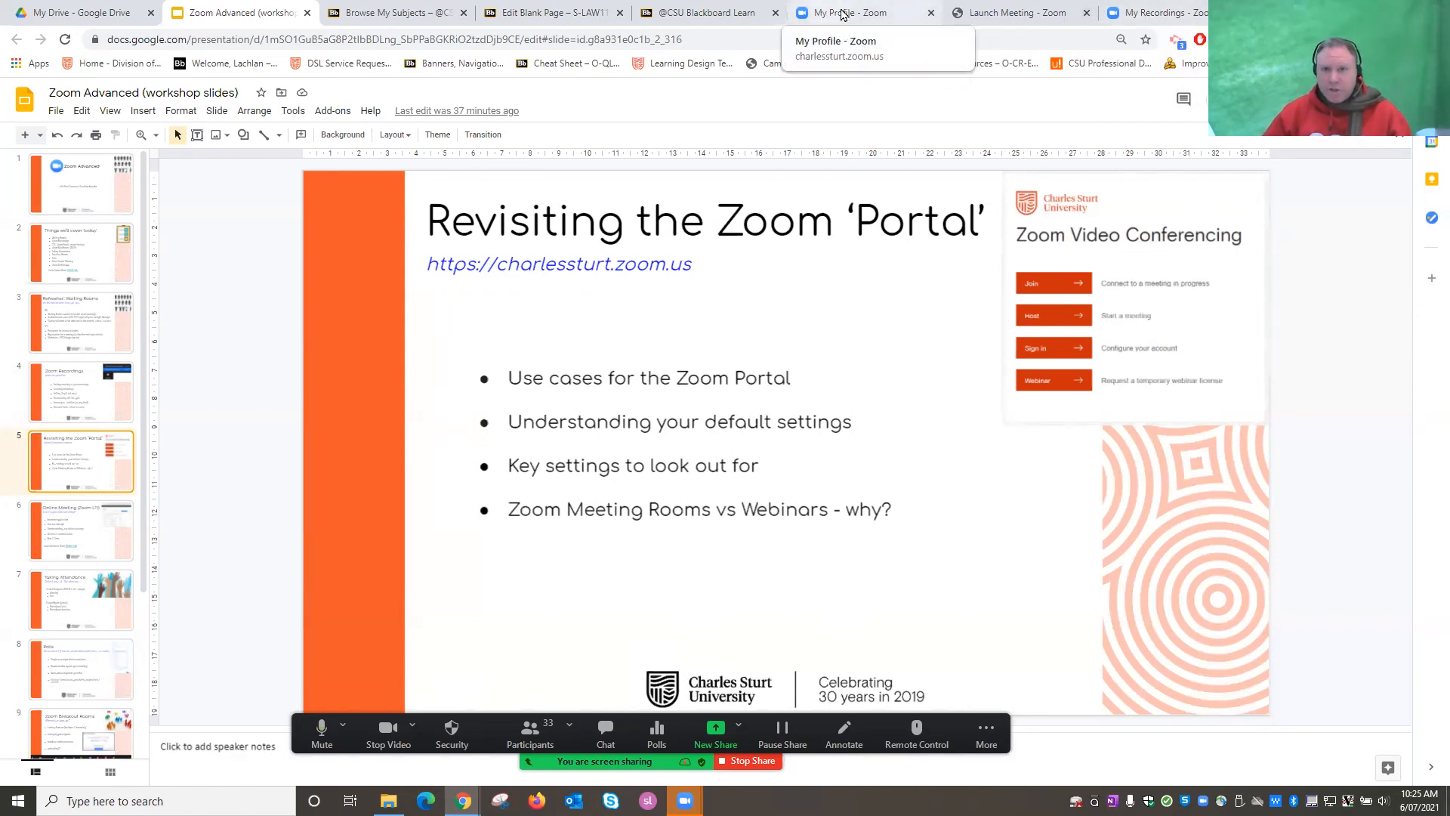
Review Zoom's Email Notification settings, then switch to the LAW113 Criminal Law page editor.
click(1154, 12)
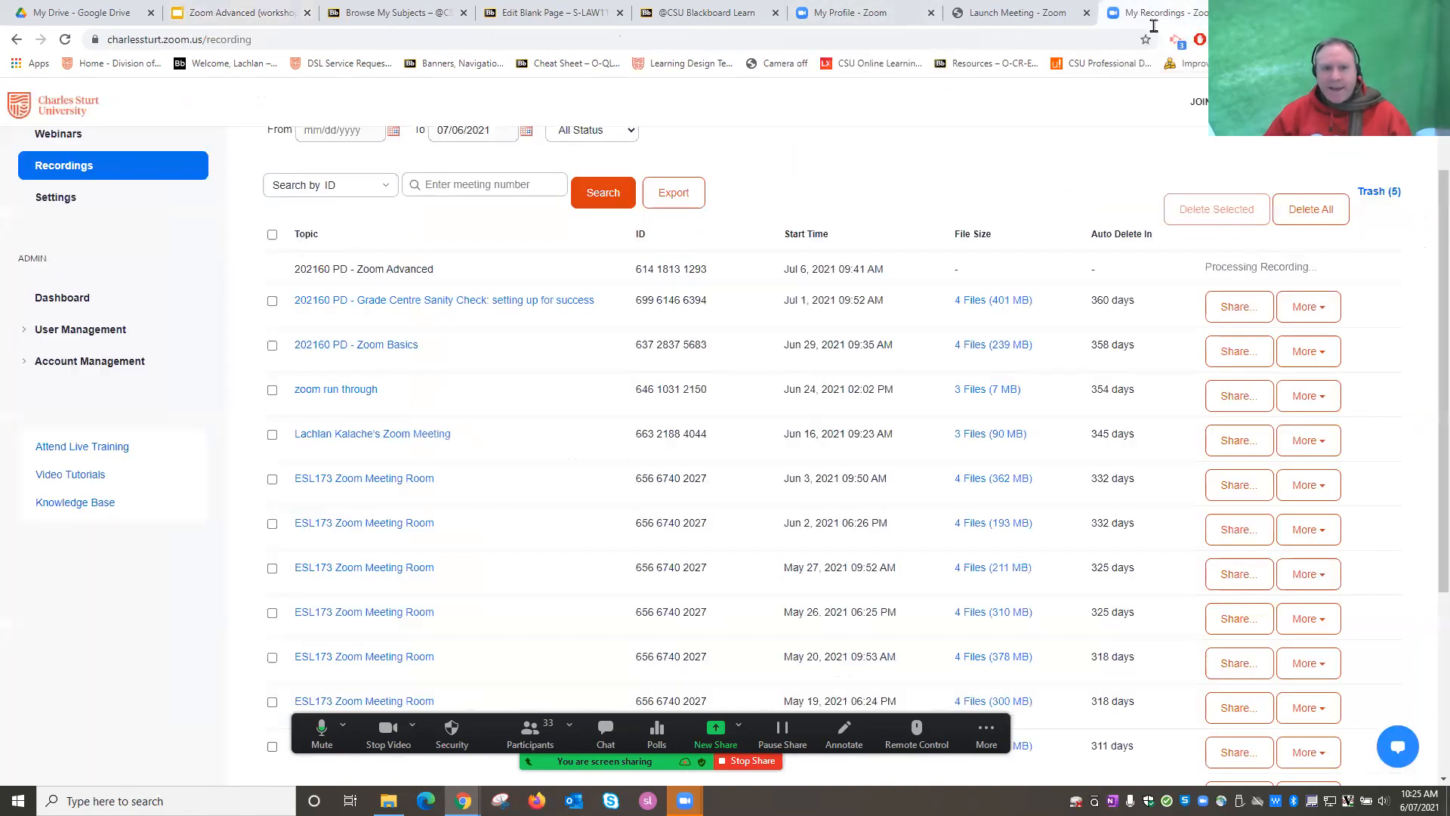
scroll(466, 299, up, 2)
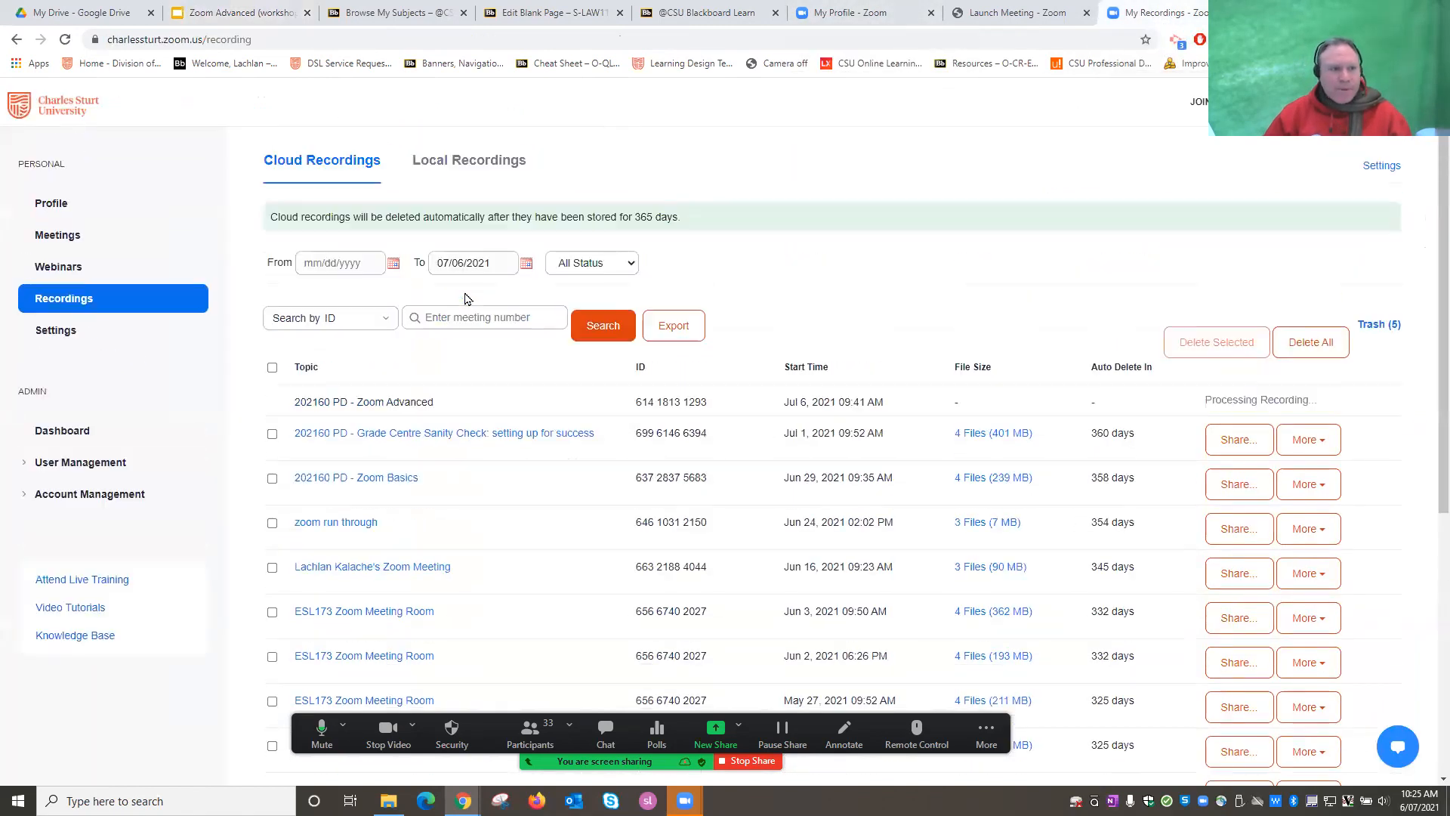
click(56, 331)
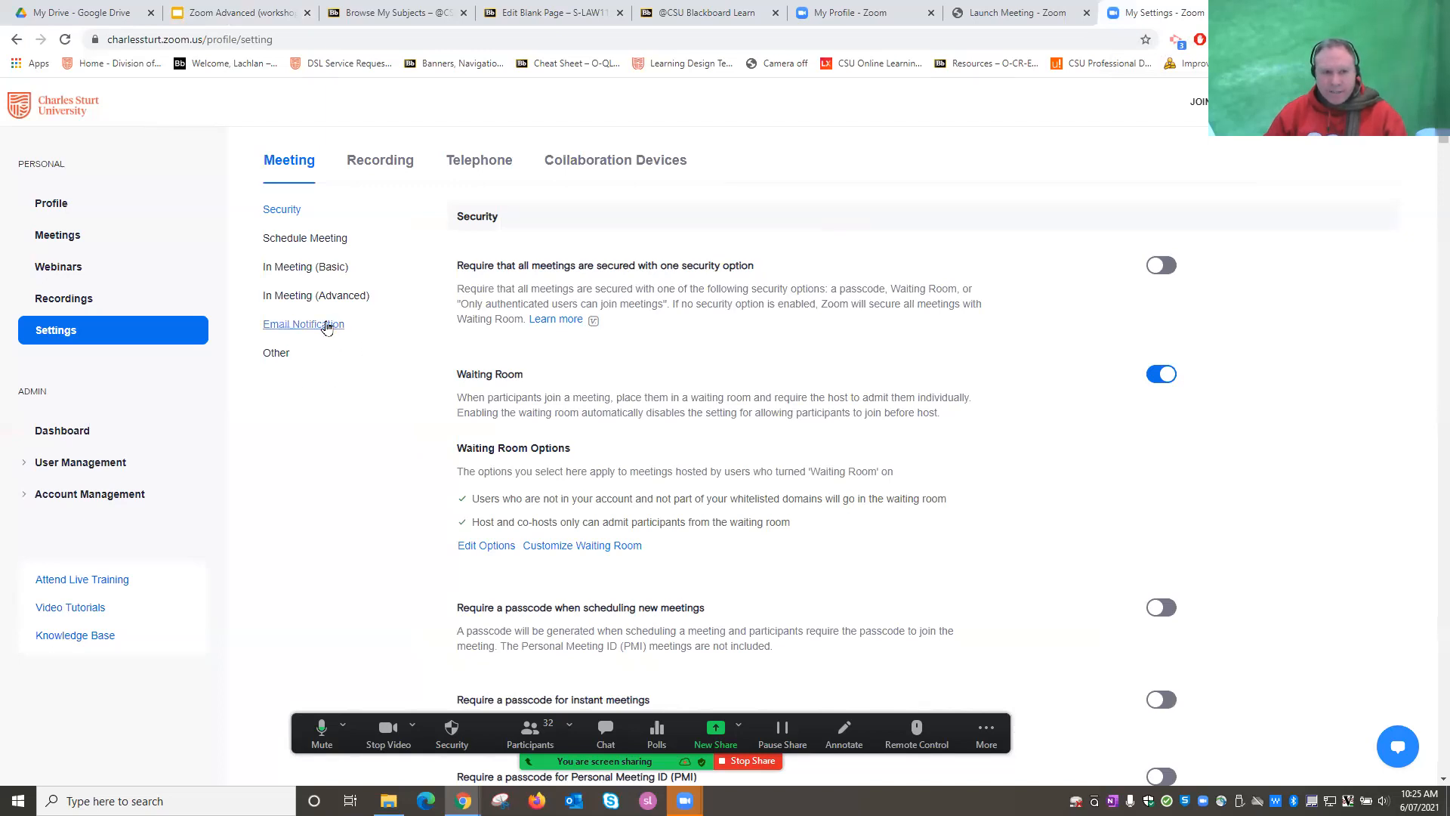
click(298, 324)
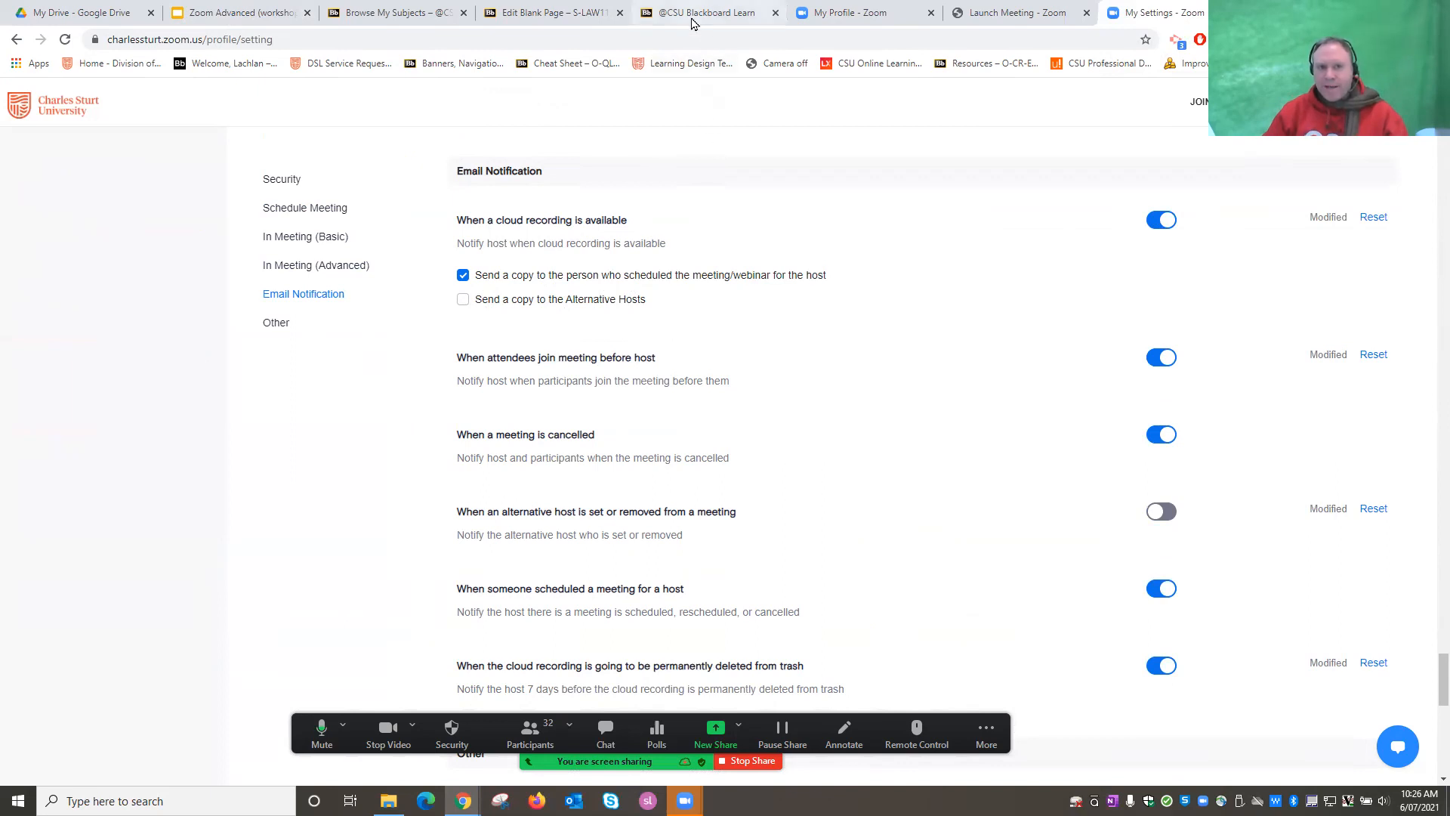
click(559, 13)
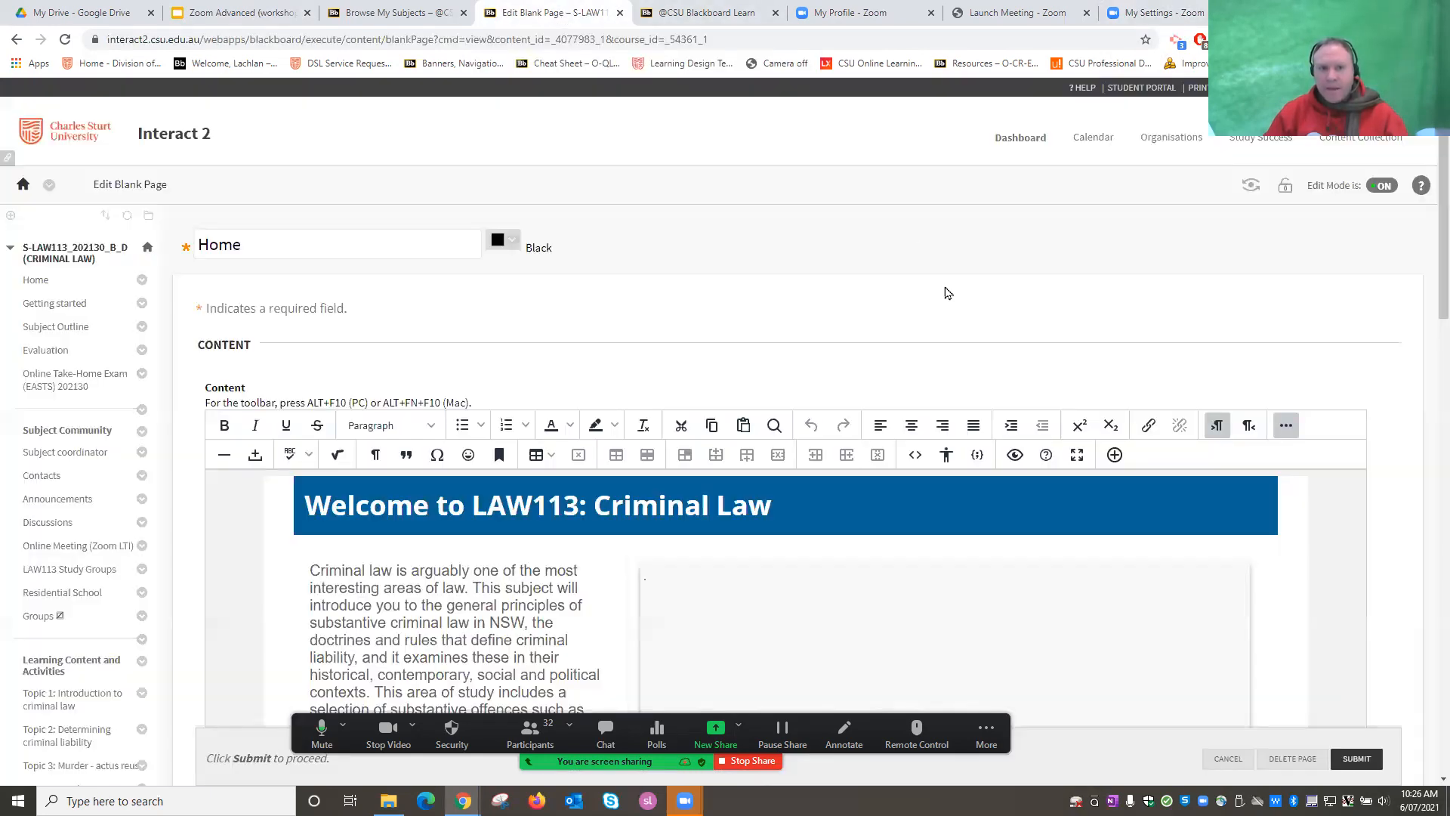
Show the Criminal Law course's Zoom cloud recordings, then return to the Zoom email notification settings.
click(68, 552)
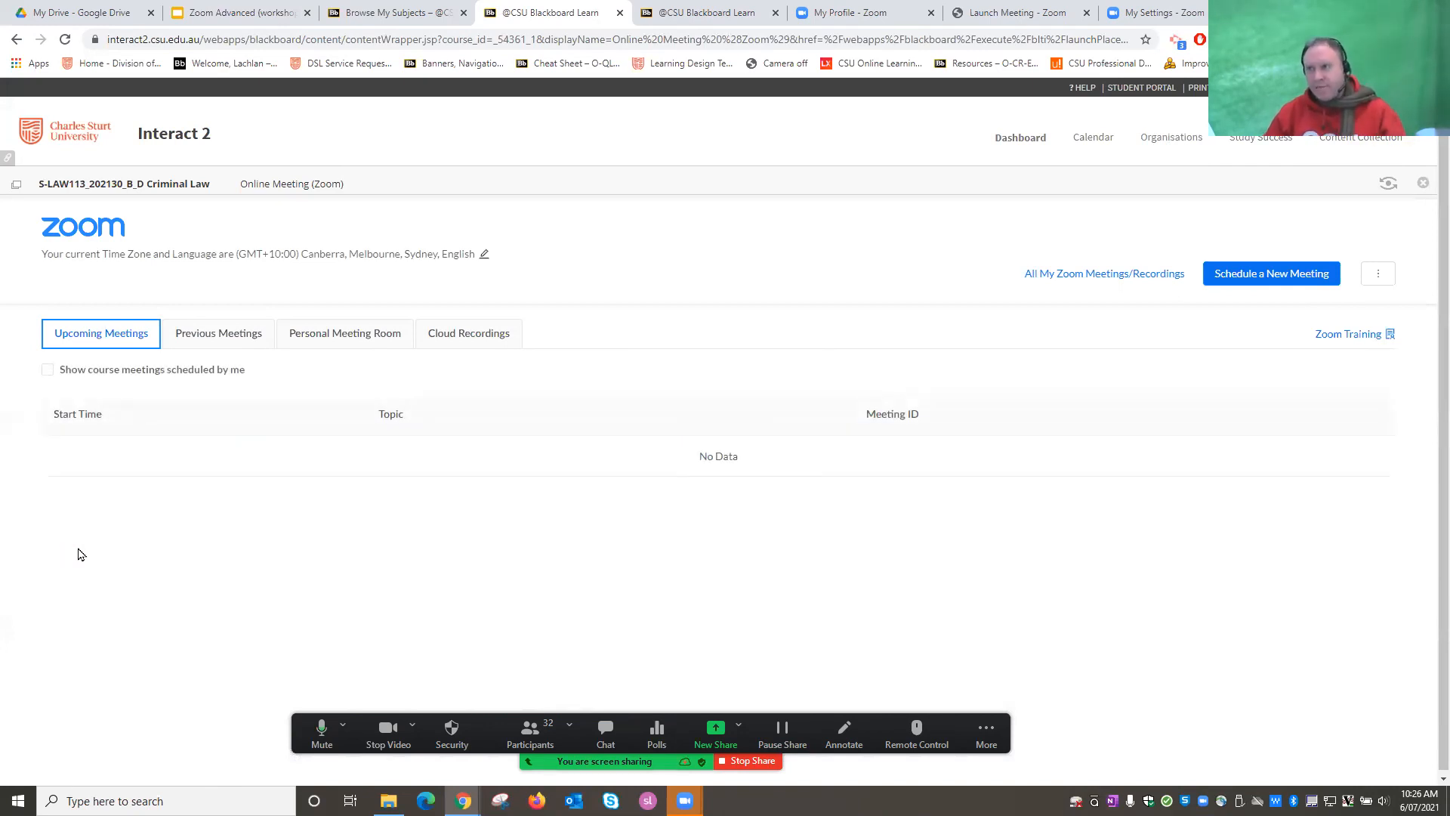
click(435, 346)
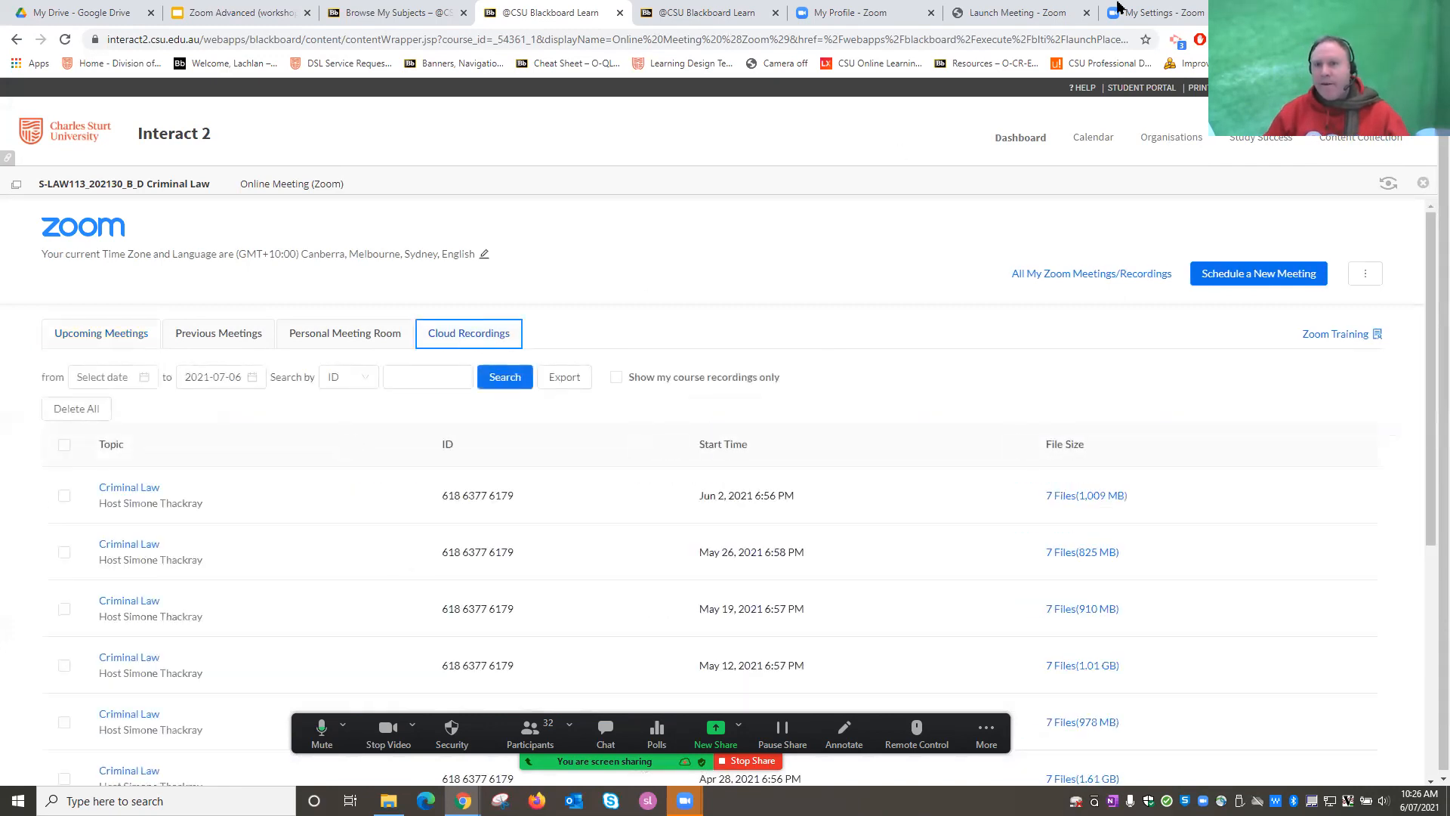
click(1169, 18)
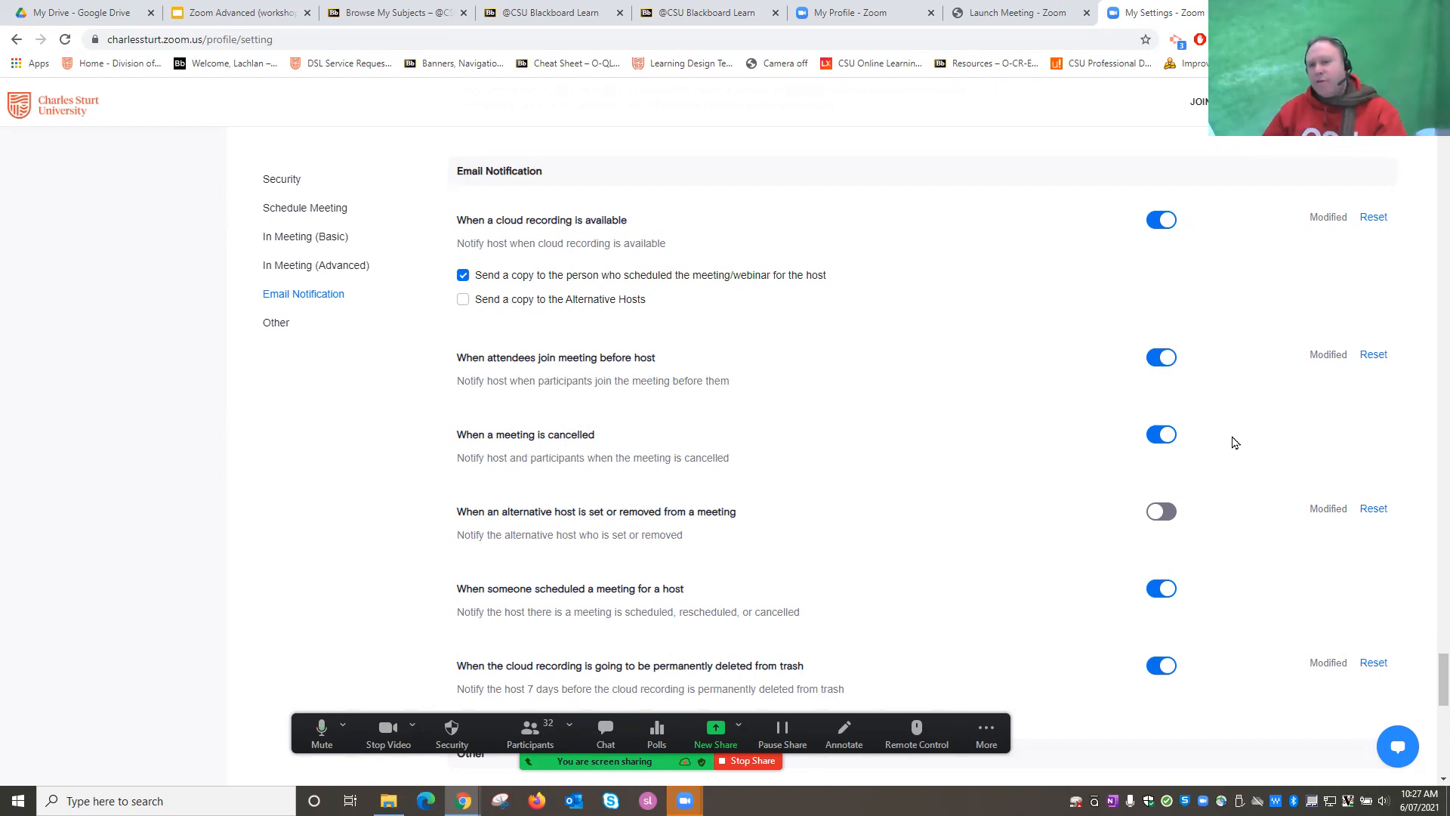
Scroll through the Email Notification toggles, then close the My Settings - Zoom page.
scroll(727, 550, down, 1)
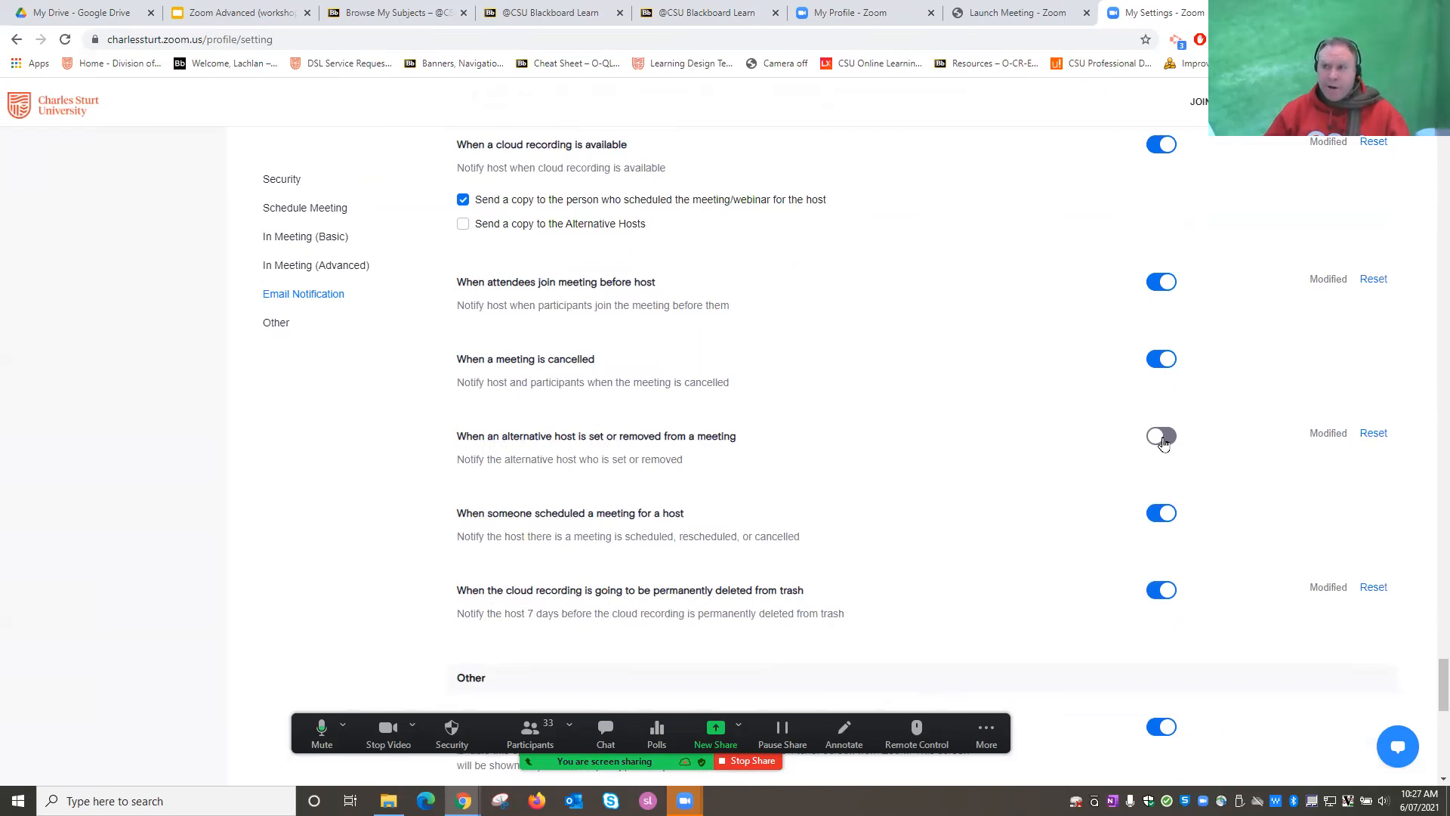
scroll(925, 508, down, 1)
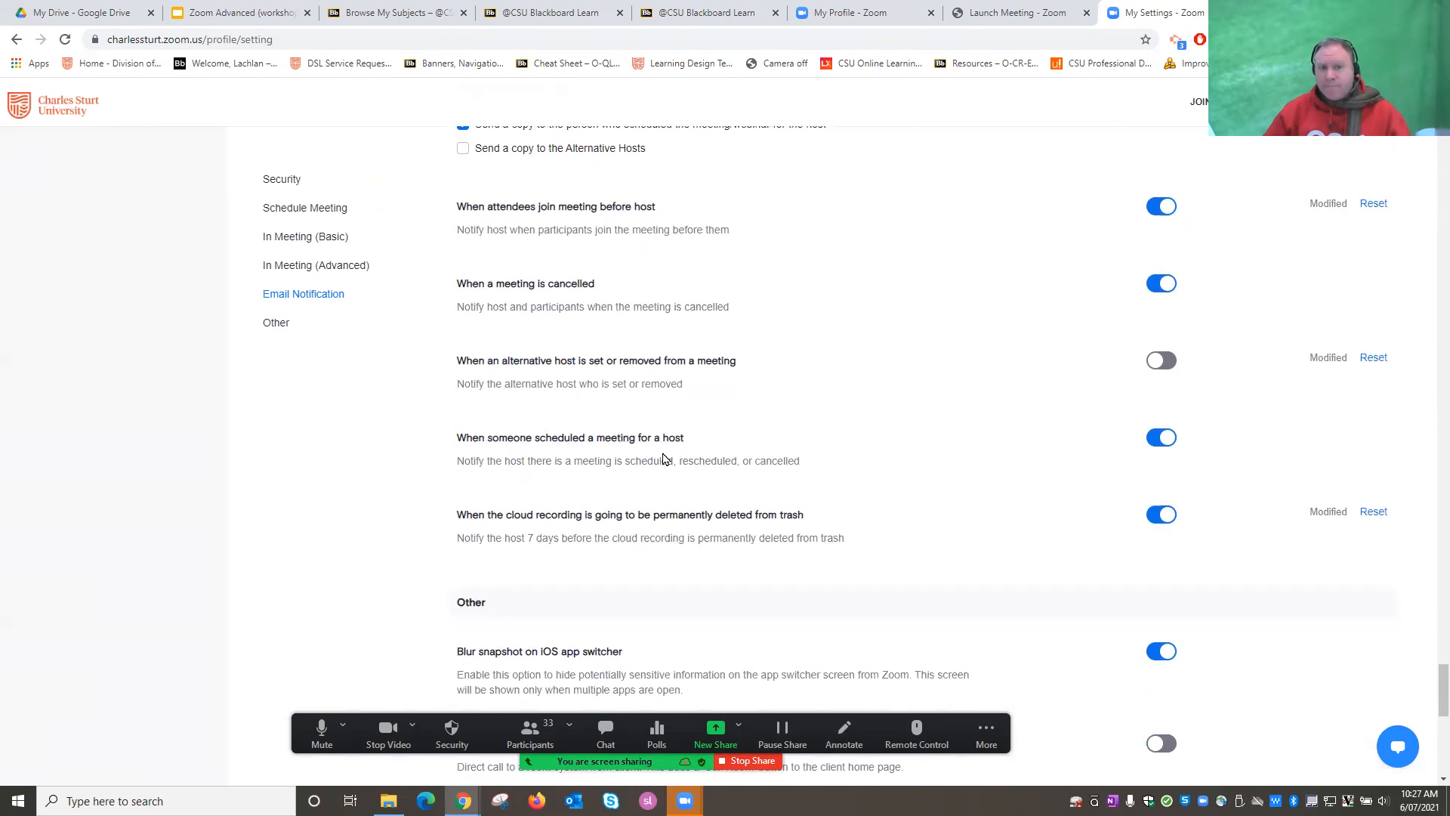
scroll(664, 459, down, 2)
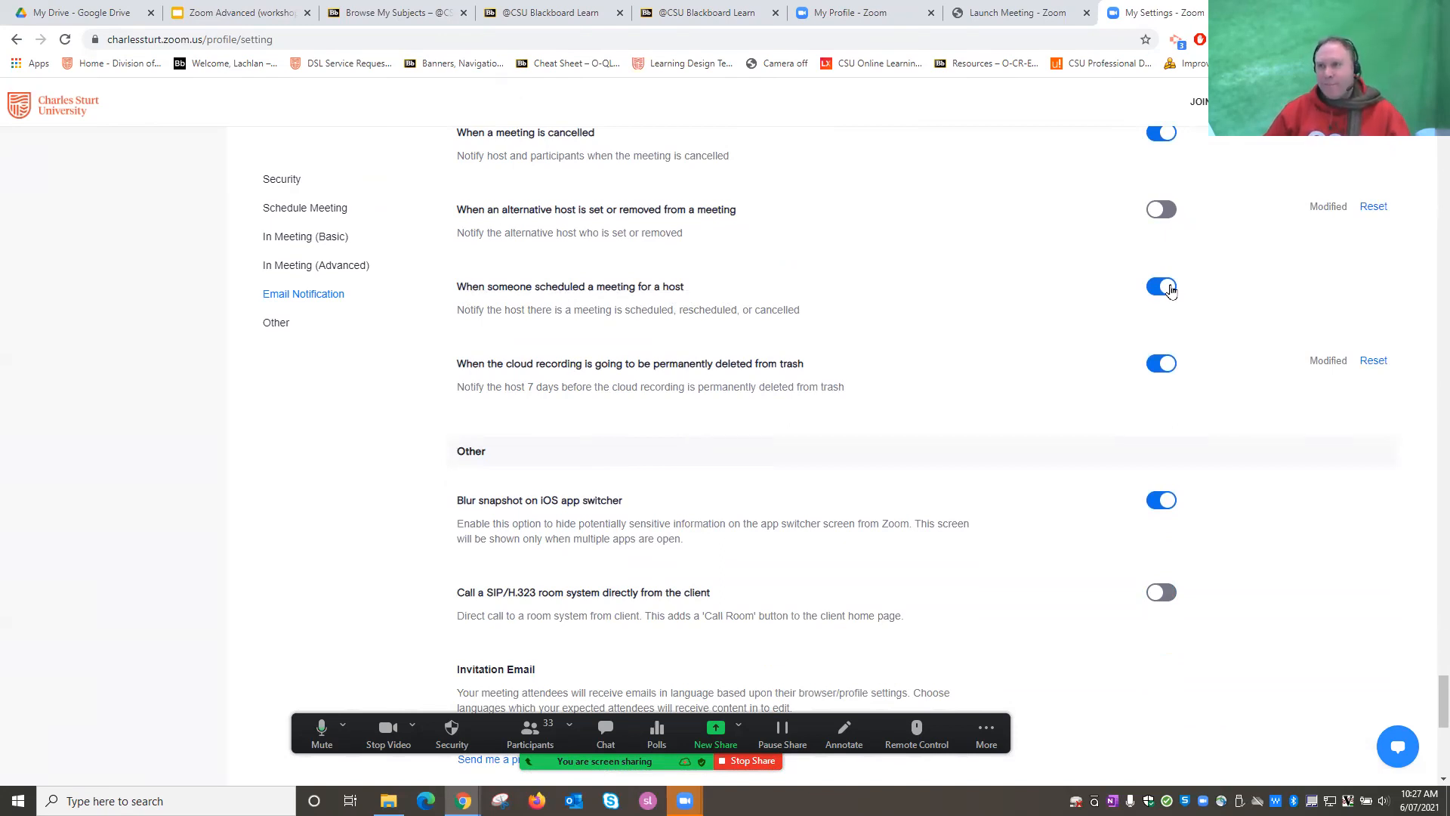
scroll(654, 361, down, 1)
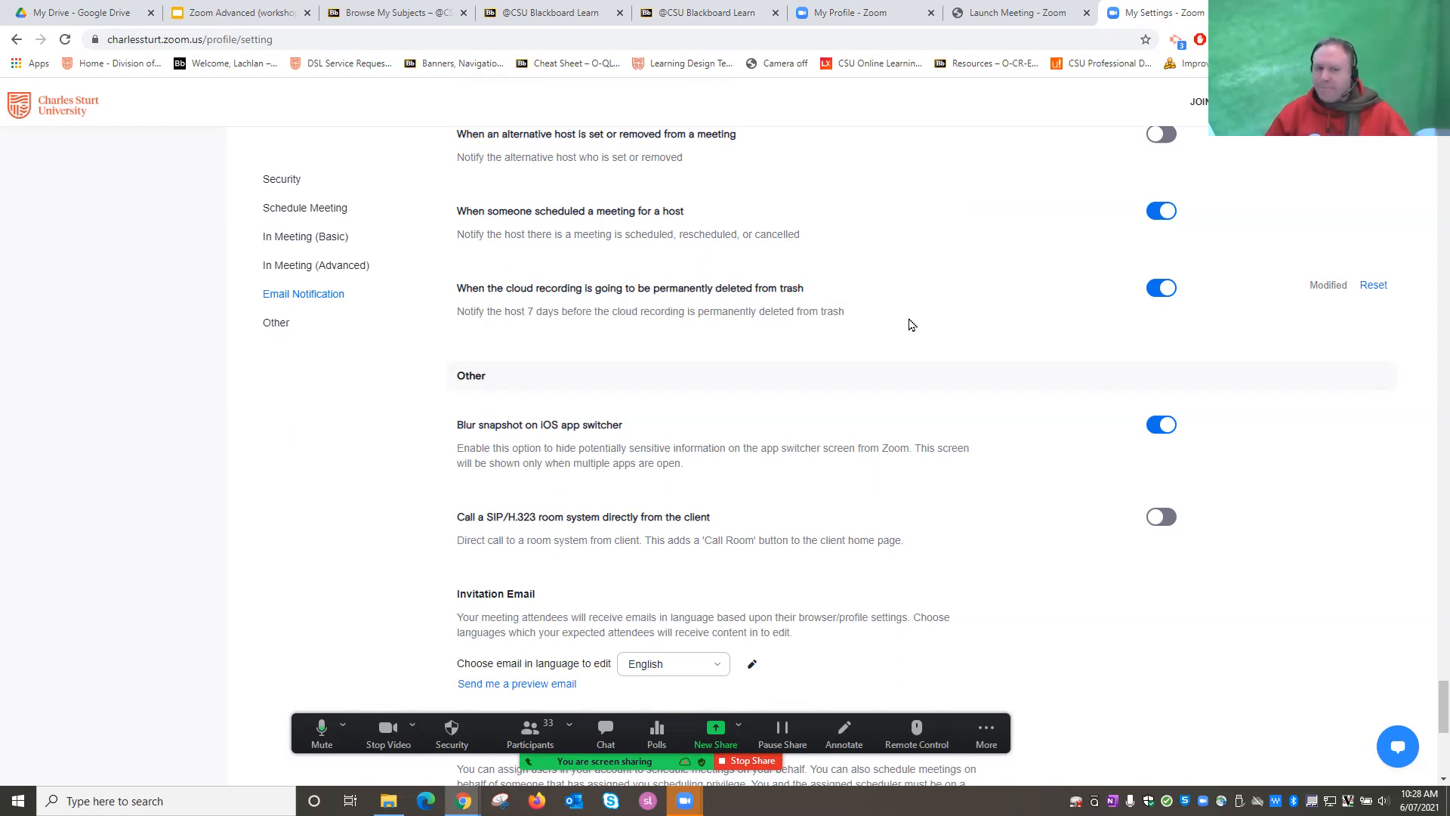
scroll(956, 351, up, 7)
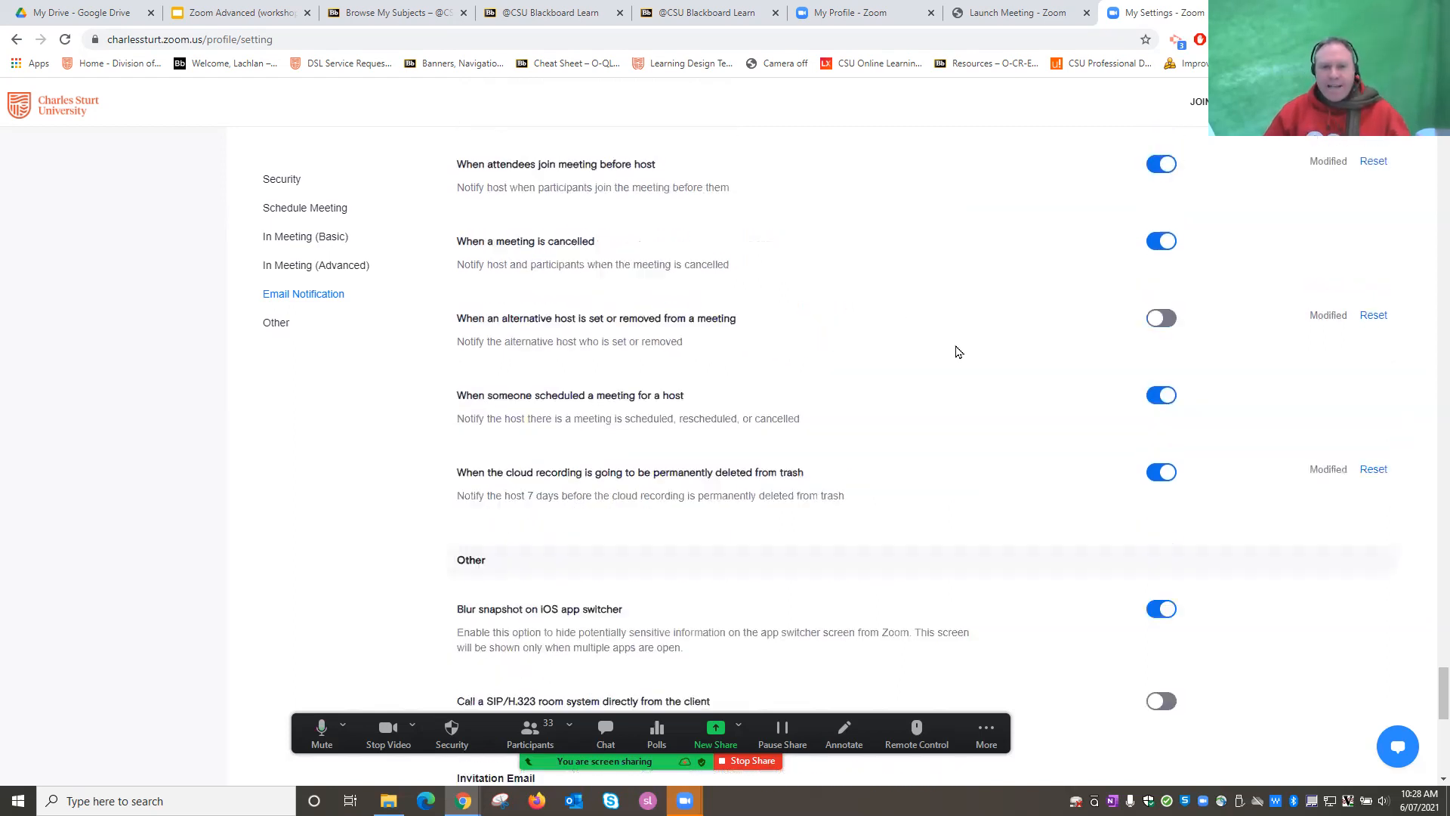
scroll(956, 352, down, 1)
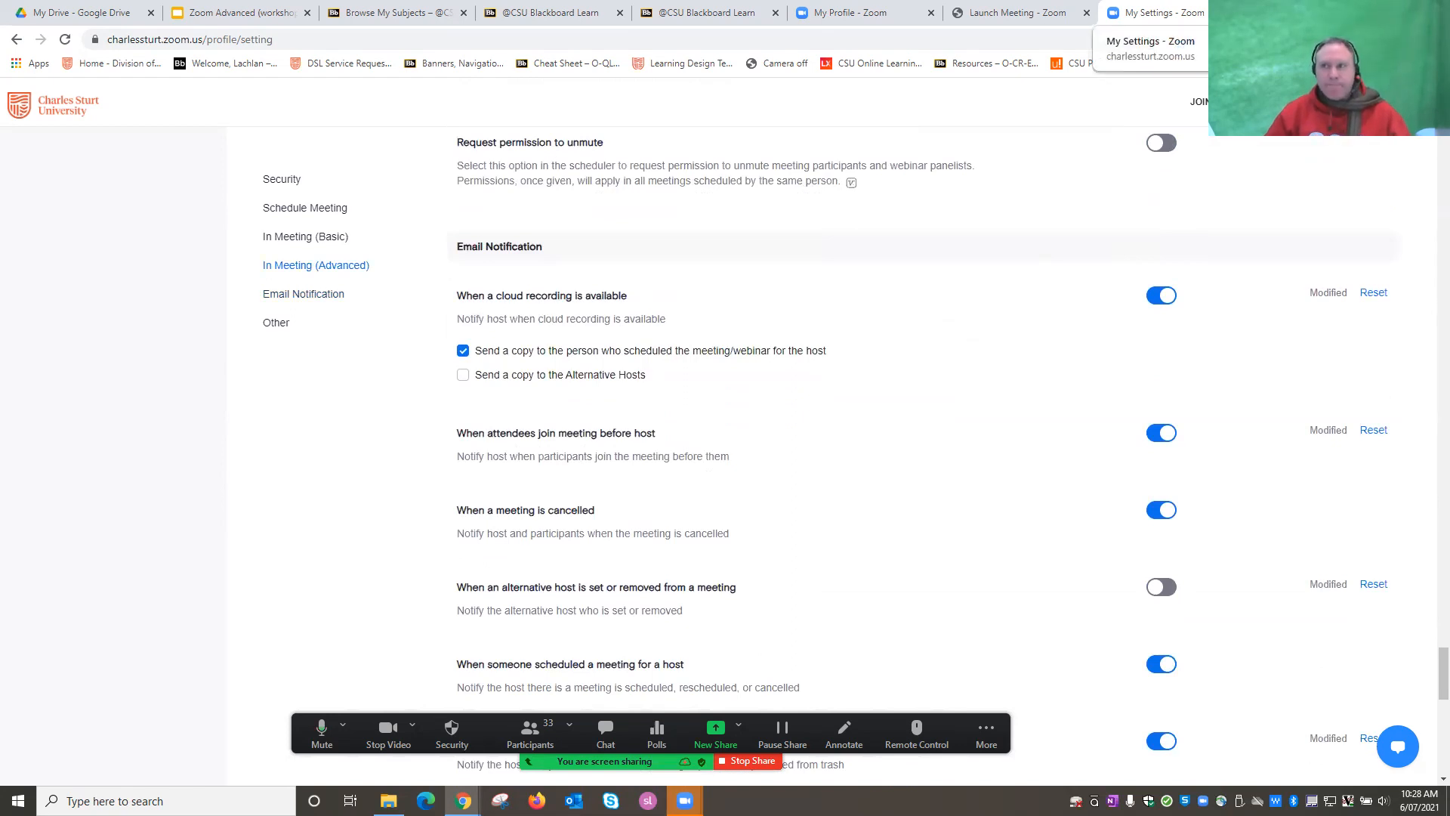
key(ctrl+w)
Show slide 6, Online Meeting (Zoom LTI), then go back to Criminal Law's Zoom recordings in Interact 2.
click(281, 13)
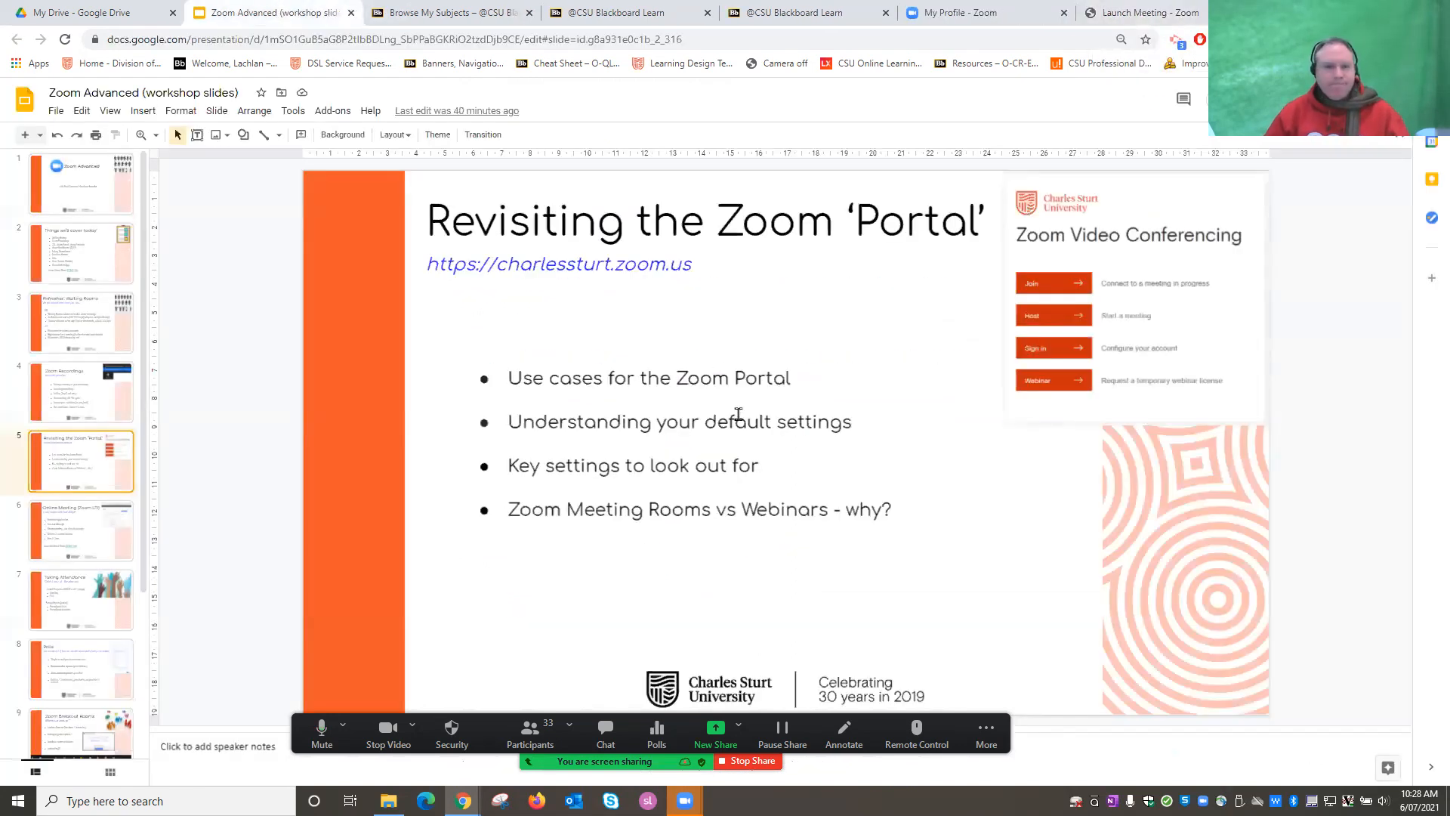
click(68, 533)
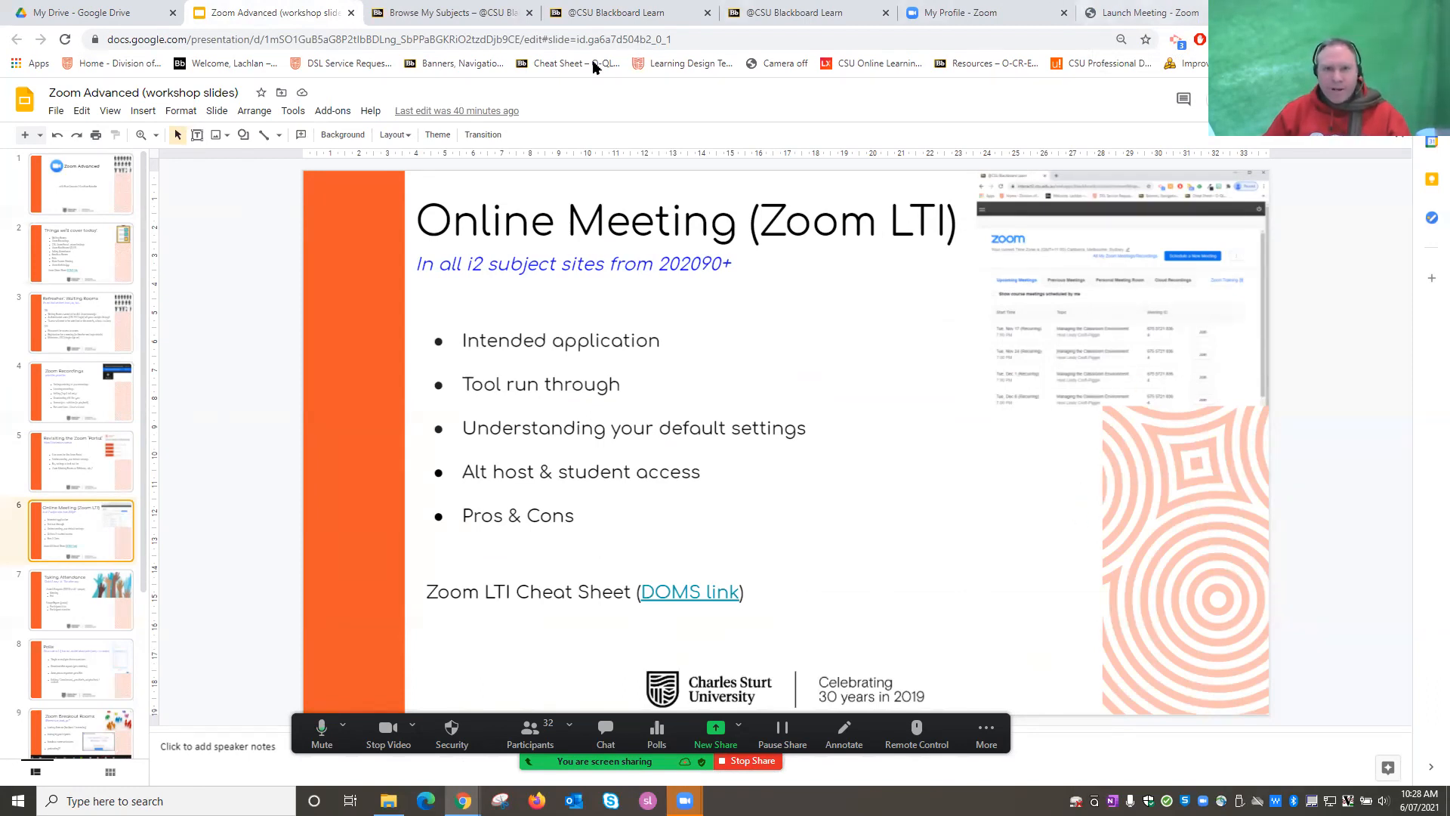
click(654, 22)
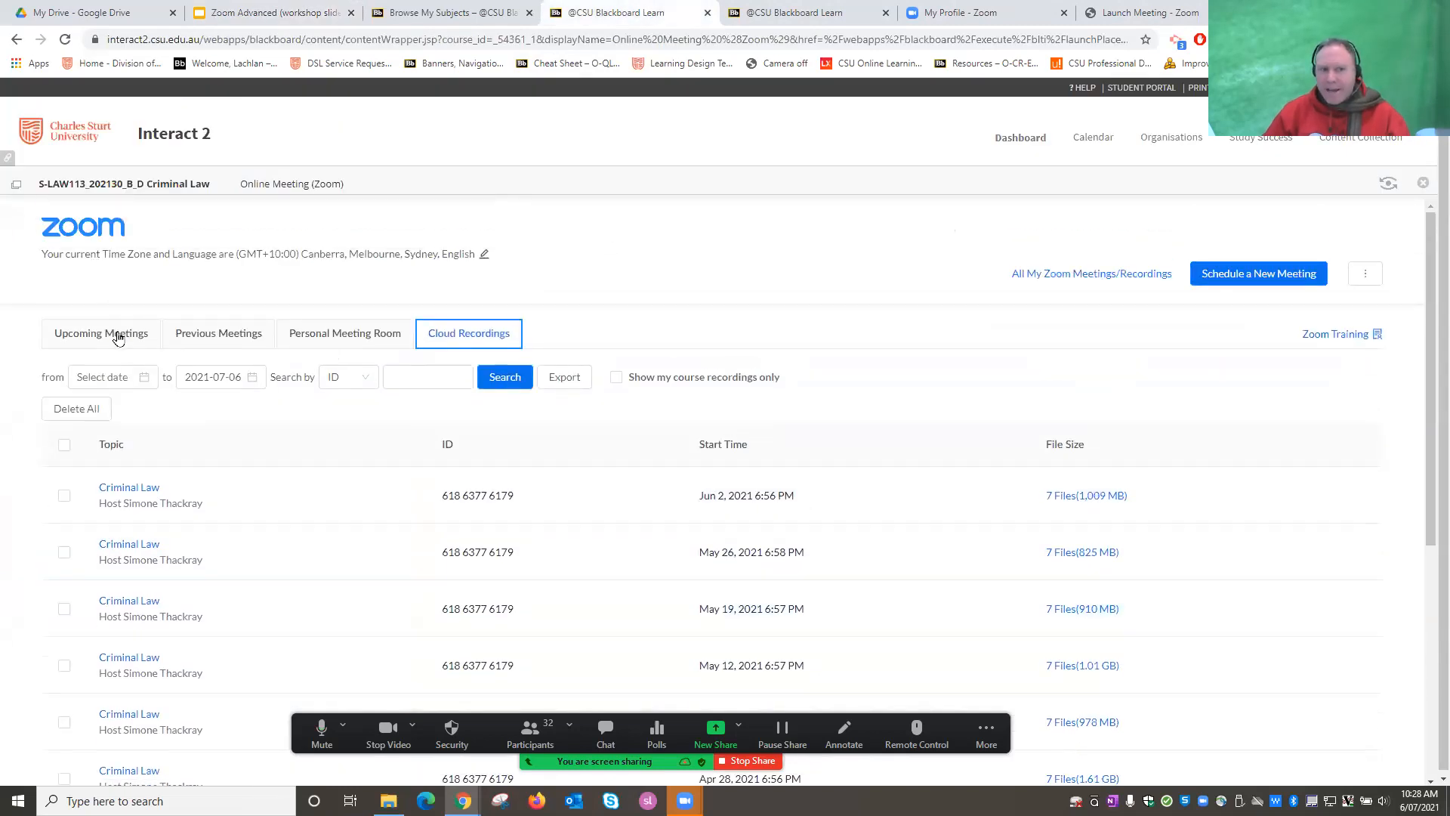
Show the empty Upcoming Meetings list and its Import meeting option, then move to the Zoom portal.
click(117, 336)
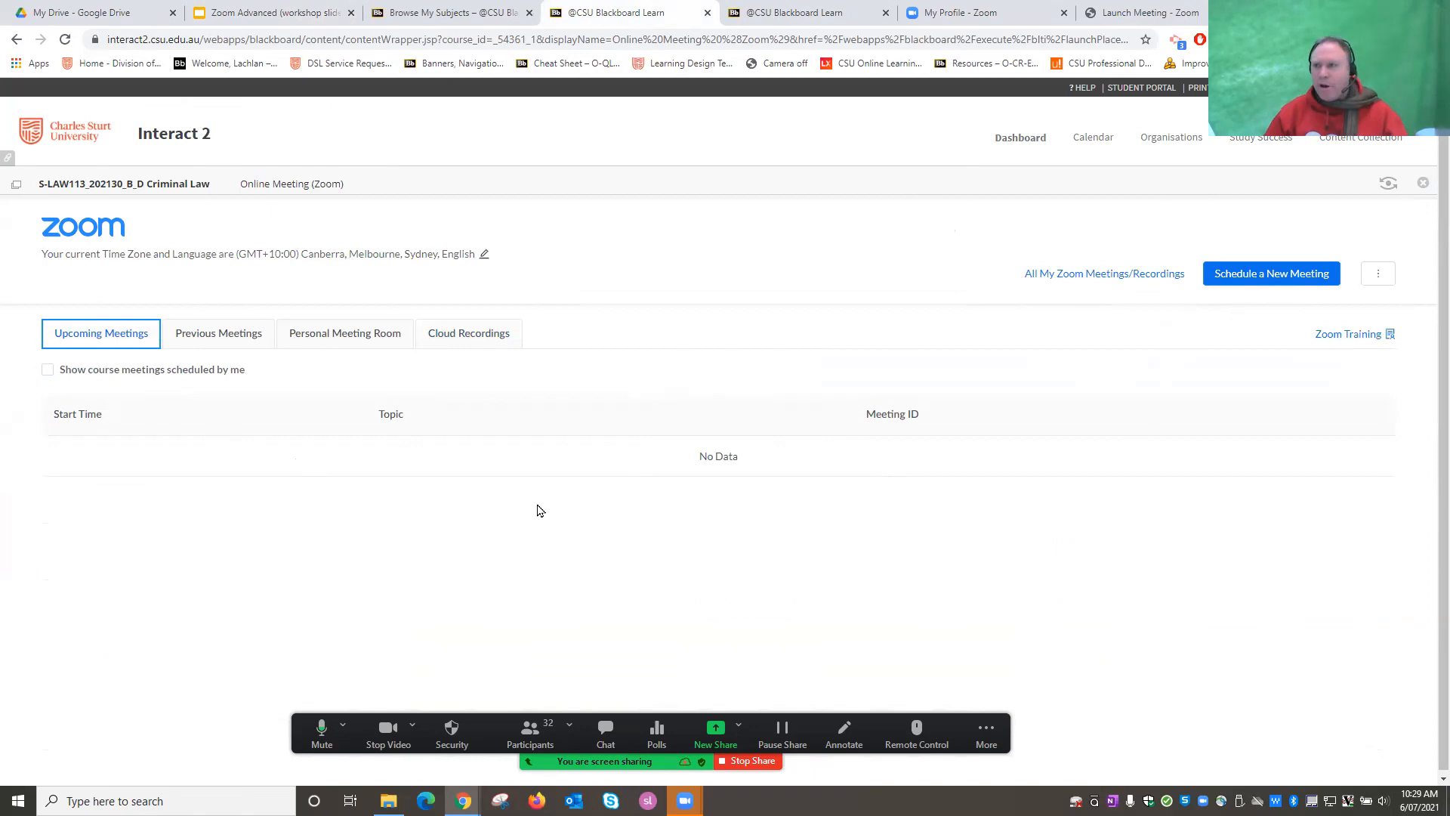
click(1382, 282)
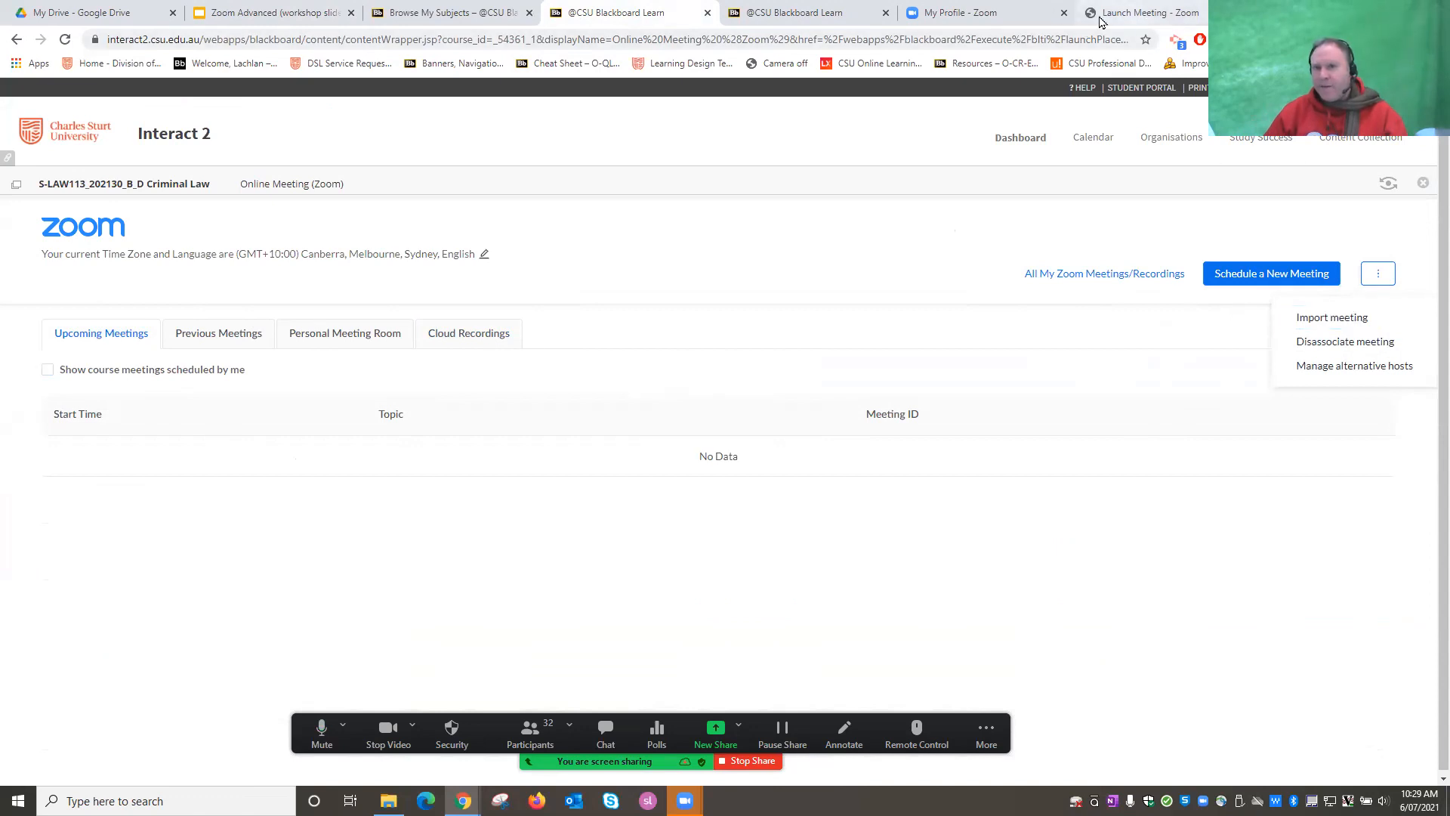
click(1130, 18)
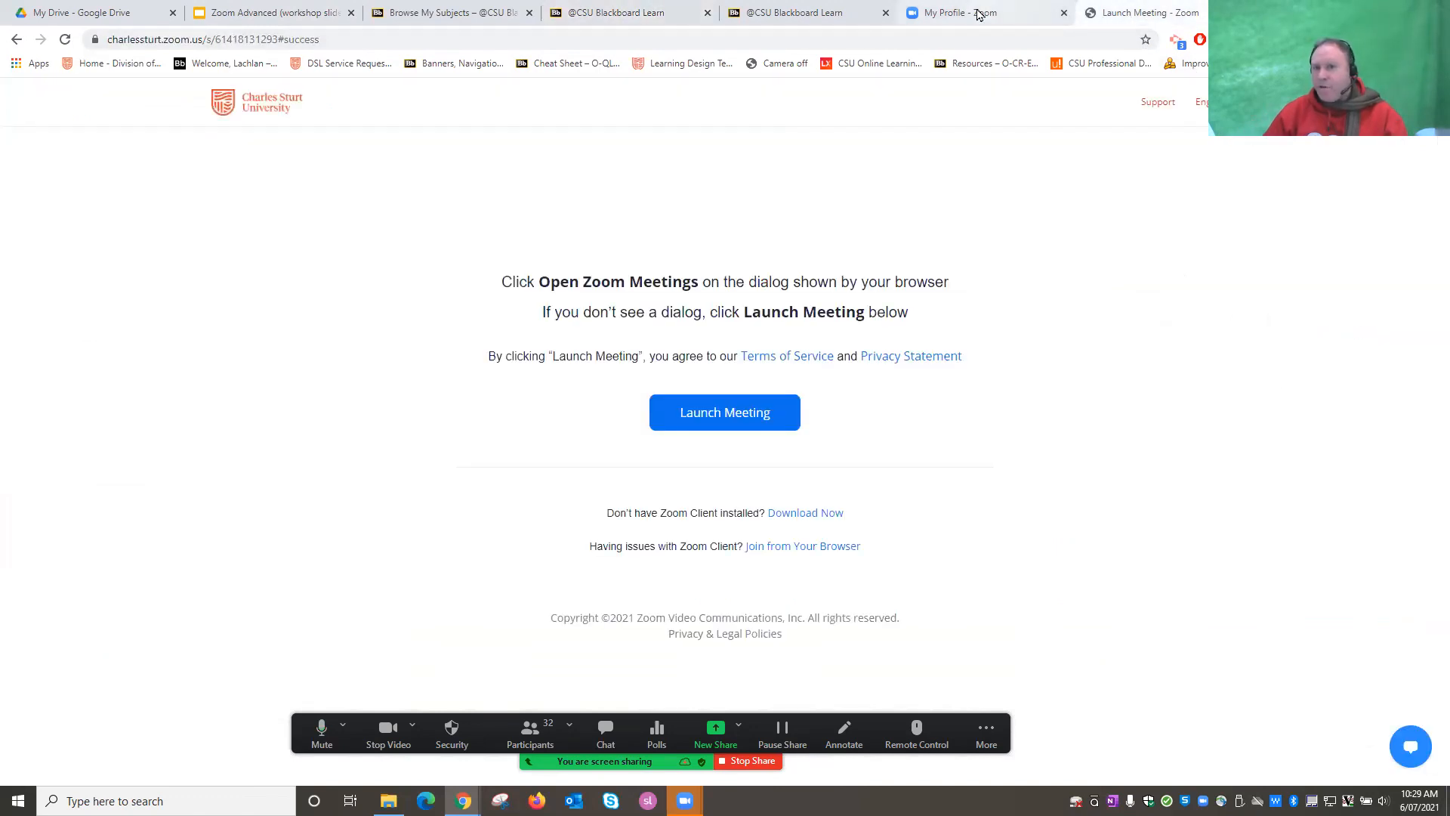
click(980, 14)
Select the 202160 PD - Zoom Advanced meeting ID, then start an Import meeting in Blackboard.
click(62, 235)
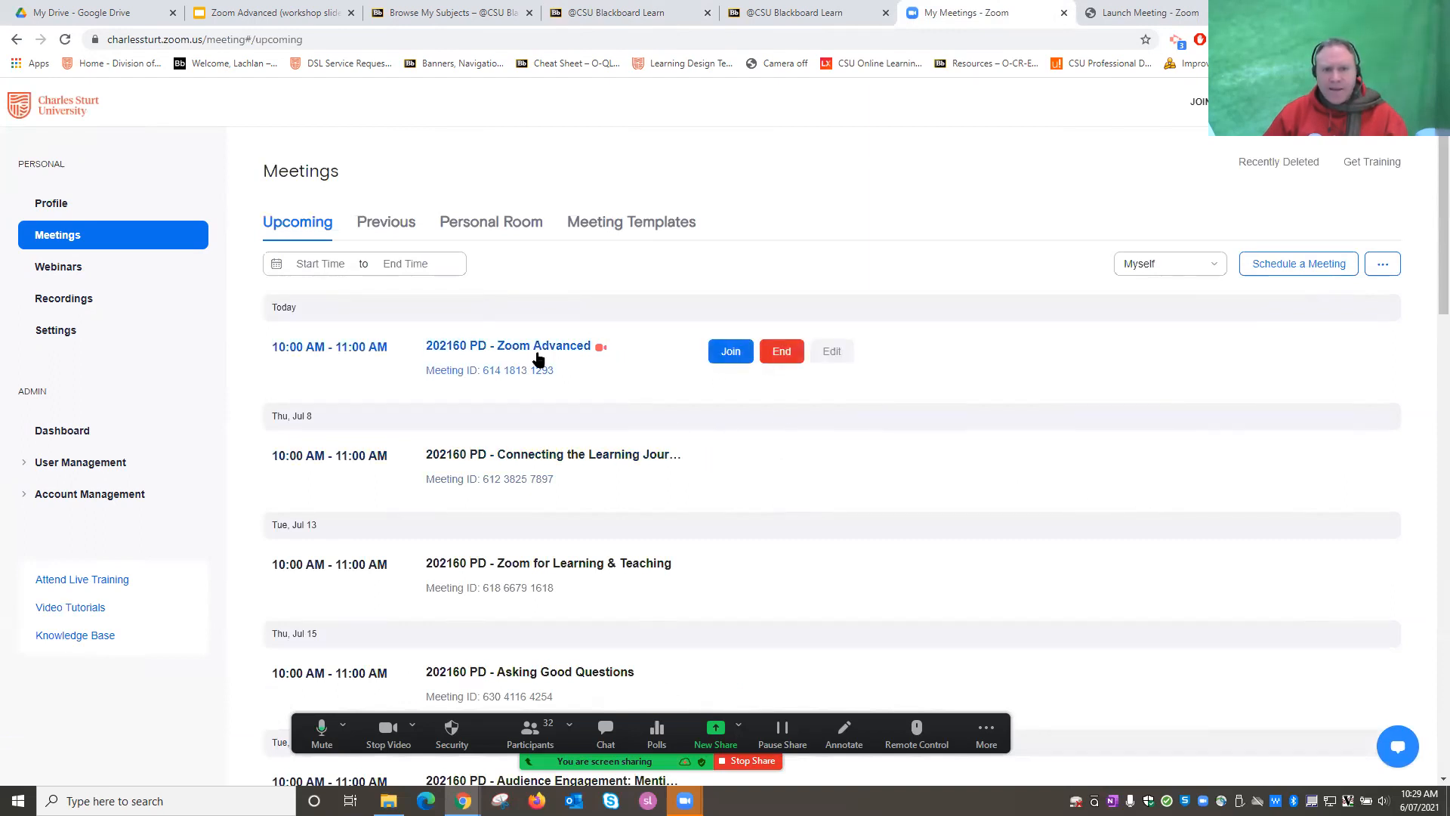
drag(565, 373, 486, 378)
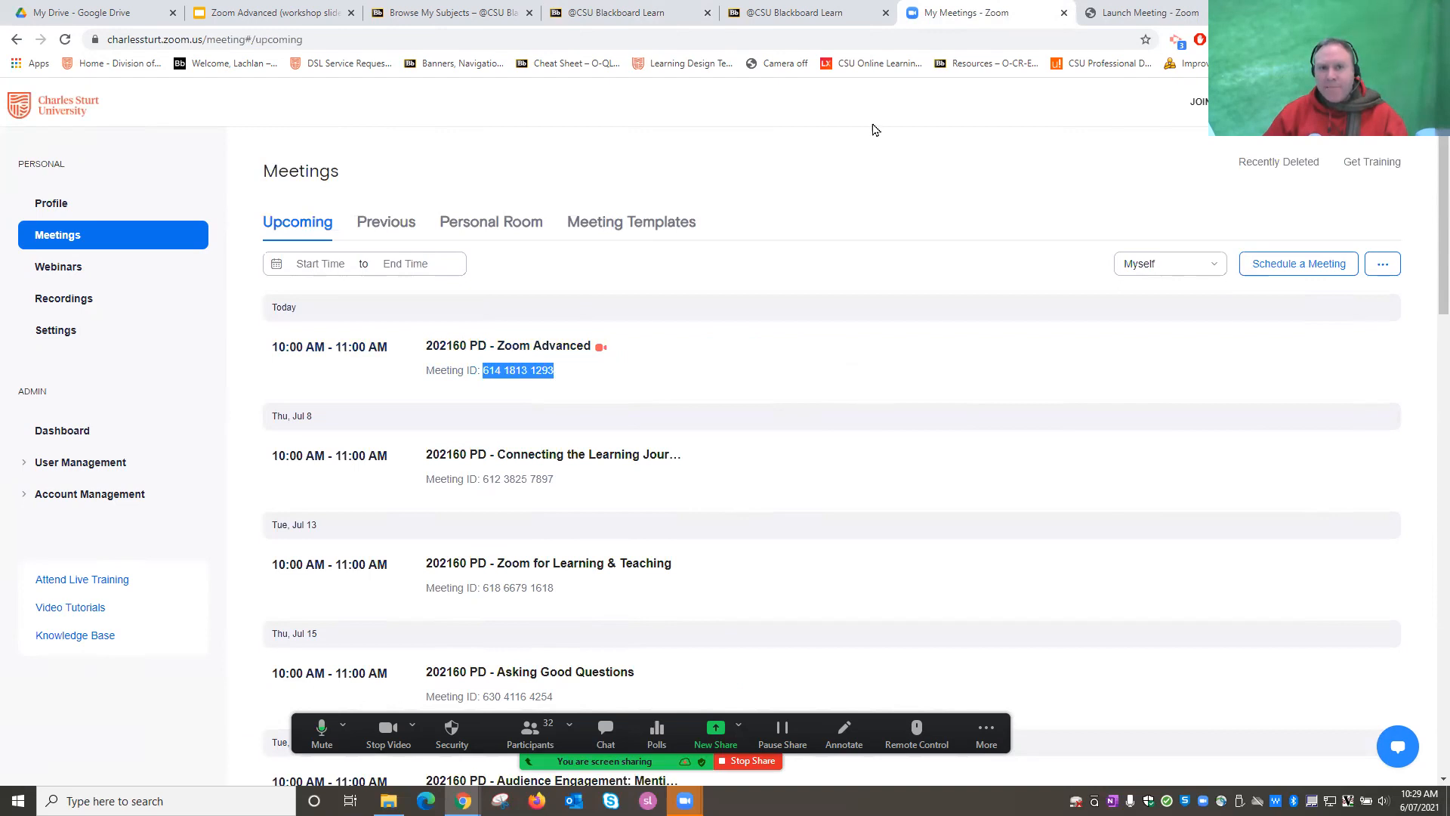
click(625, 21)
click(1331, 318)
click(618, 369)
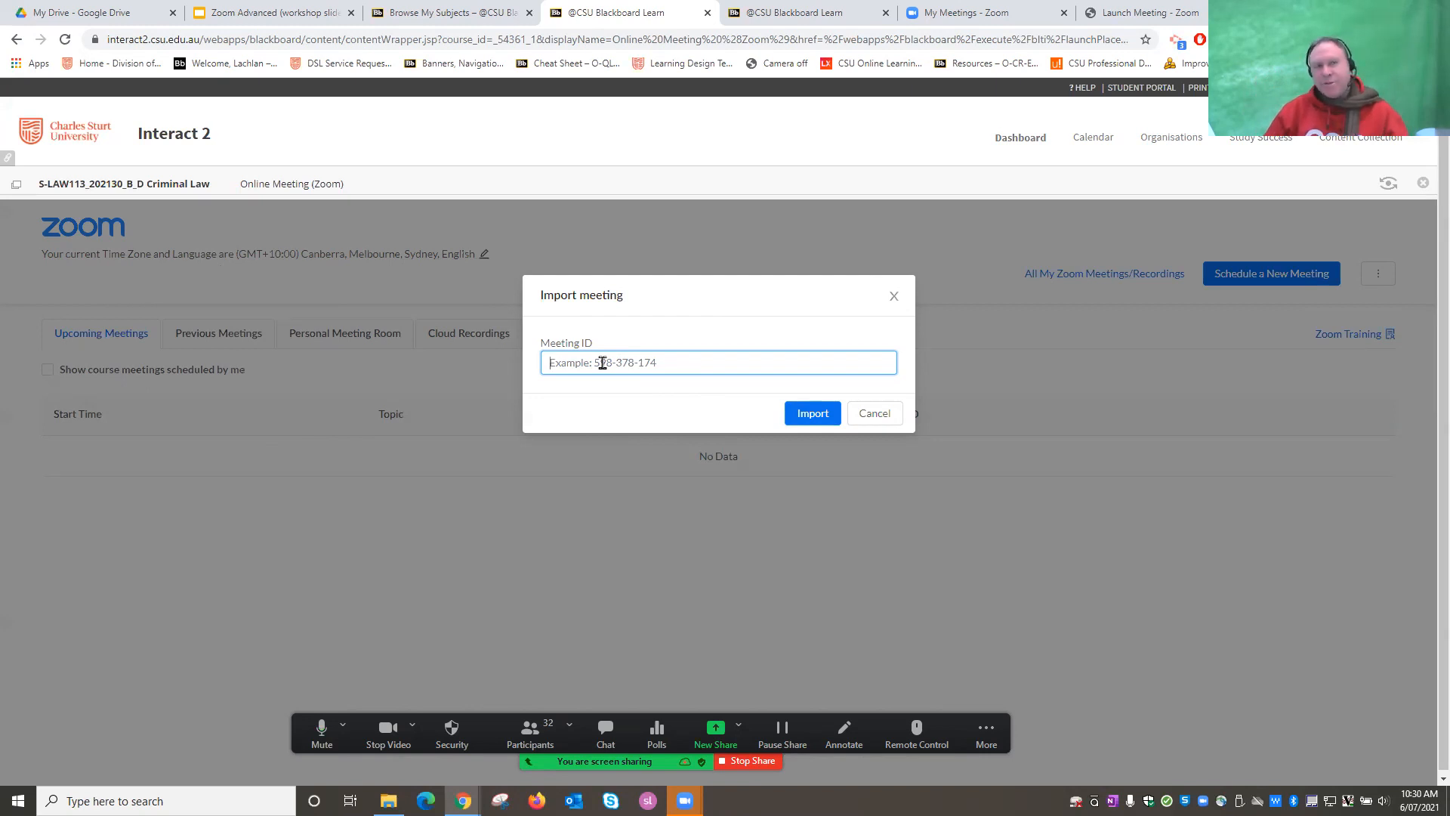
click(897, 415)
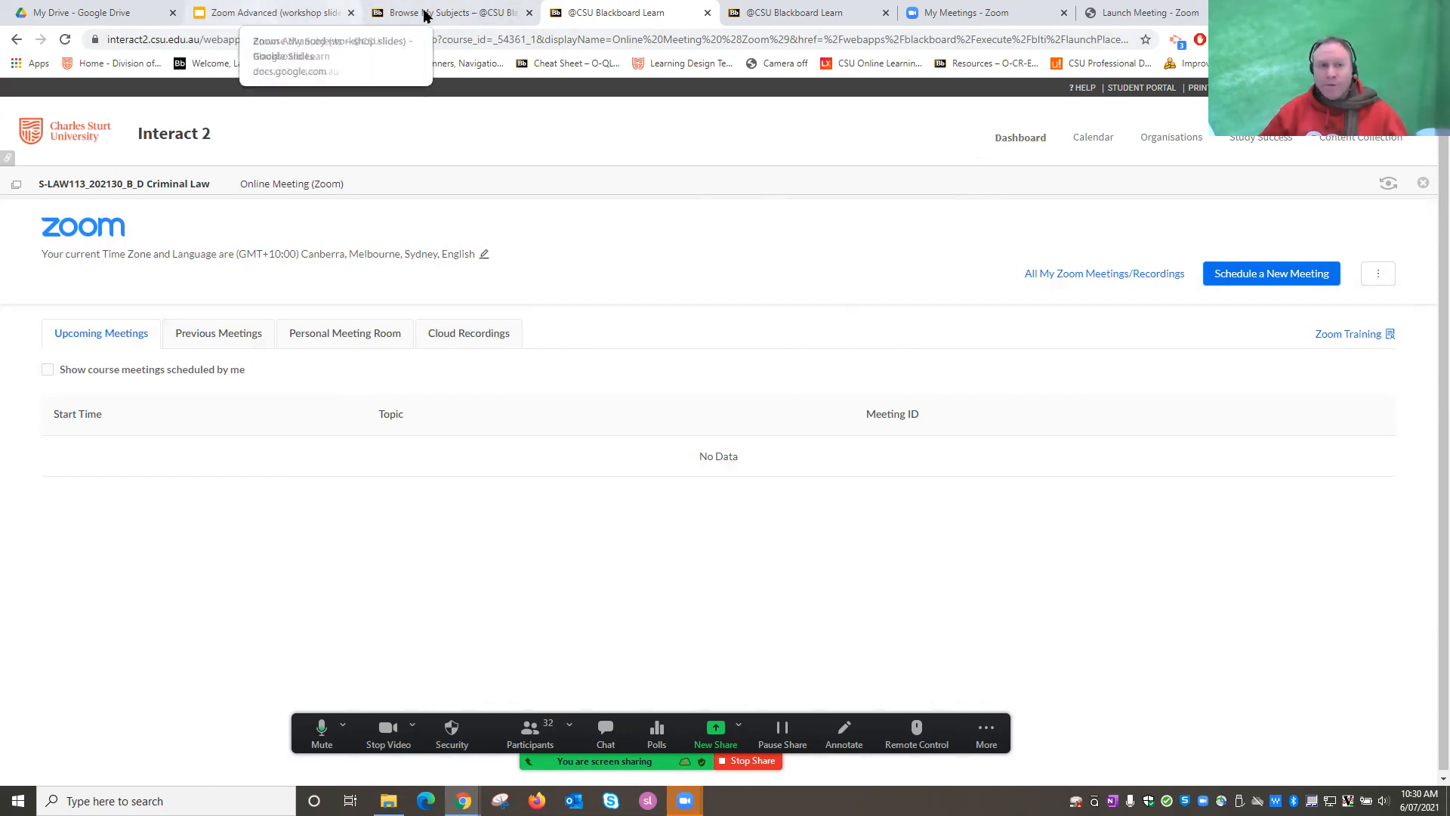
Advance to slide 7, Taking Attendance, then return to the Criminal Law Zoom page in Blackboard.
click(252, 16)
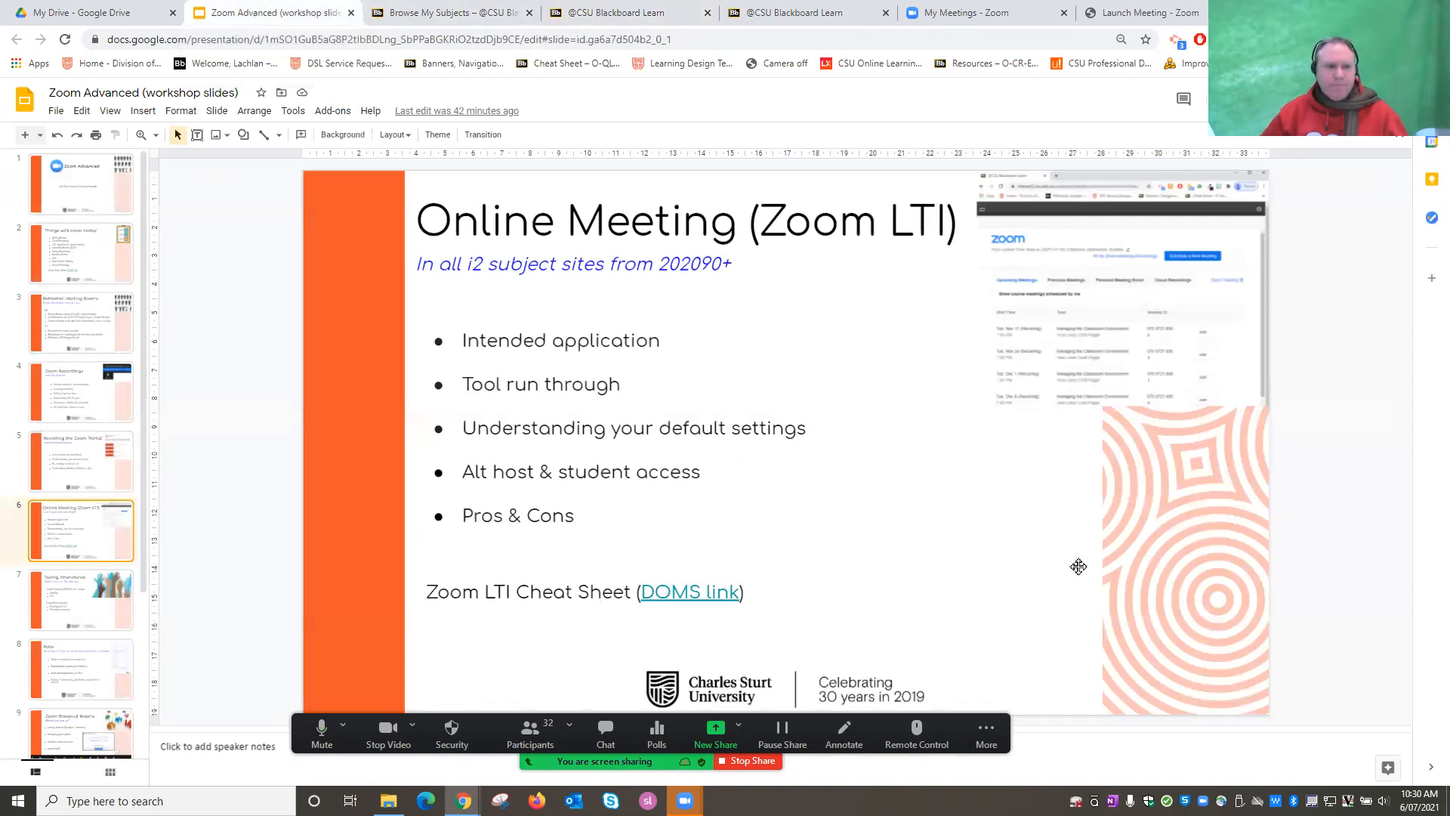
key(Down)
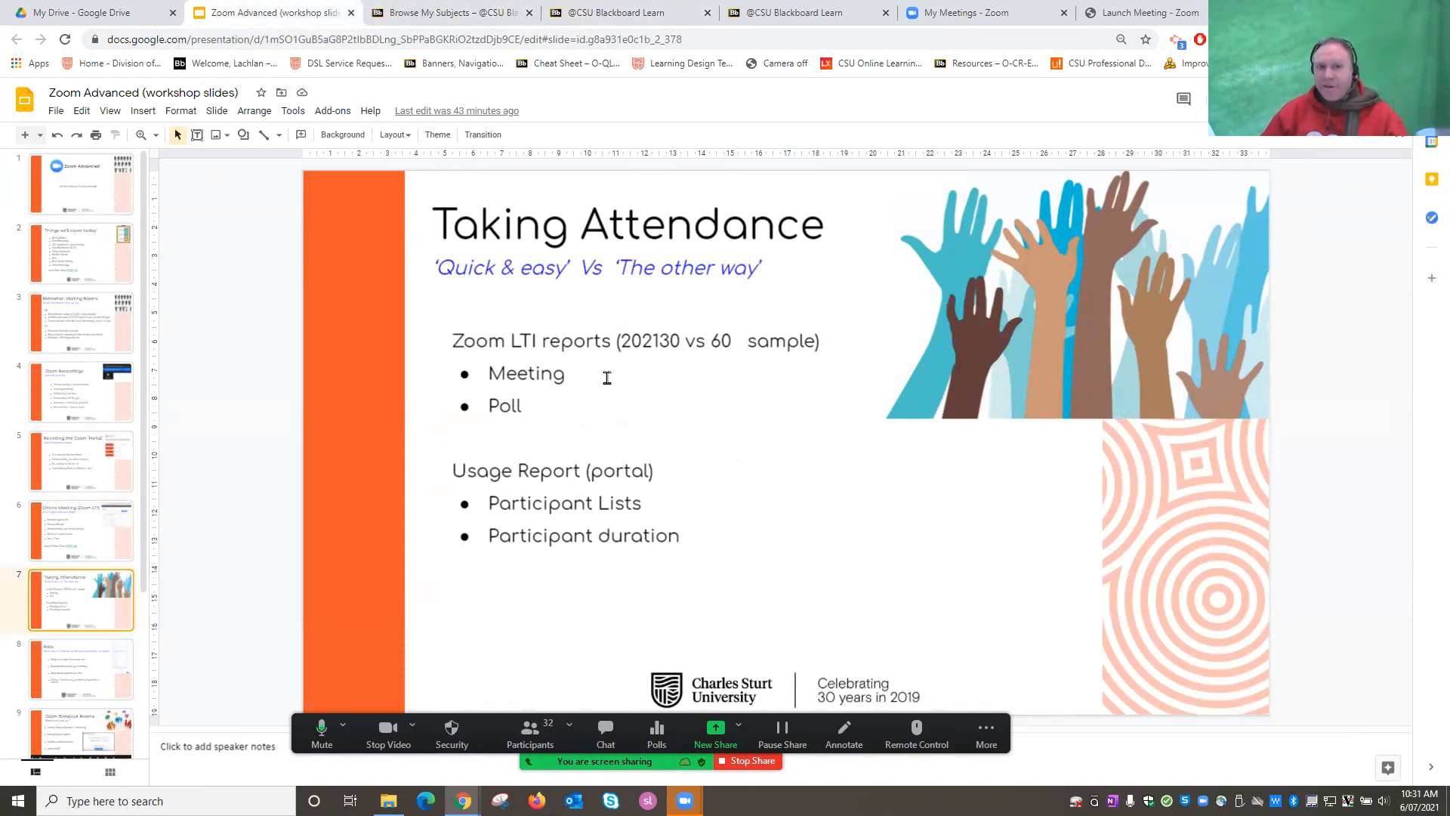
click(608, 12)
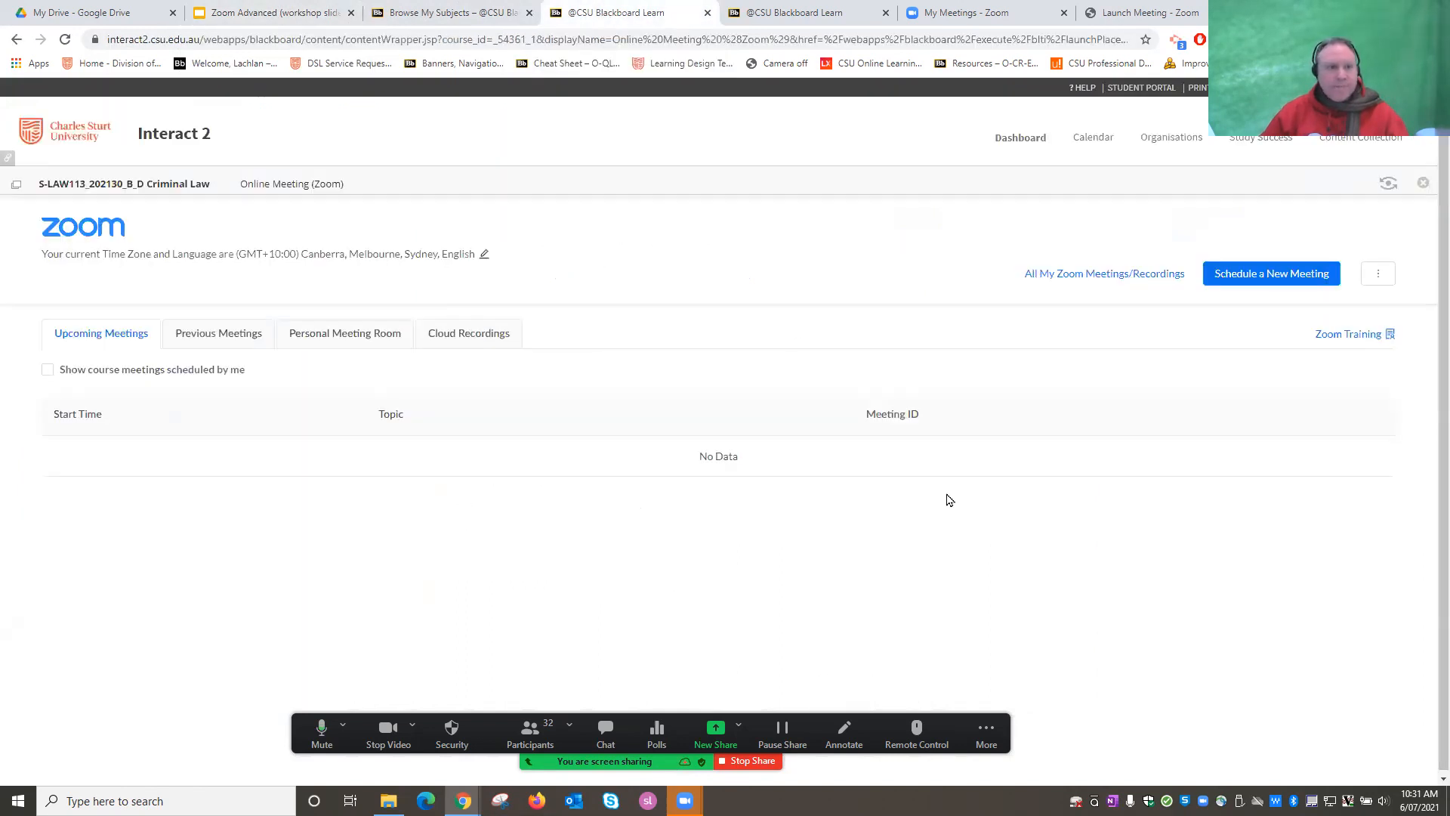
click(415, 11)
Open Previous Meetings and view the Report for the Wed, Mar 10 Criminal Law session.
scroll(518, 176, up, 3)
click(638, 12)
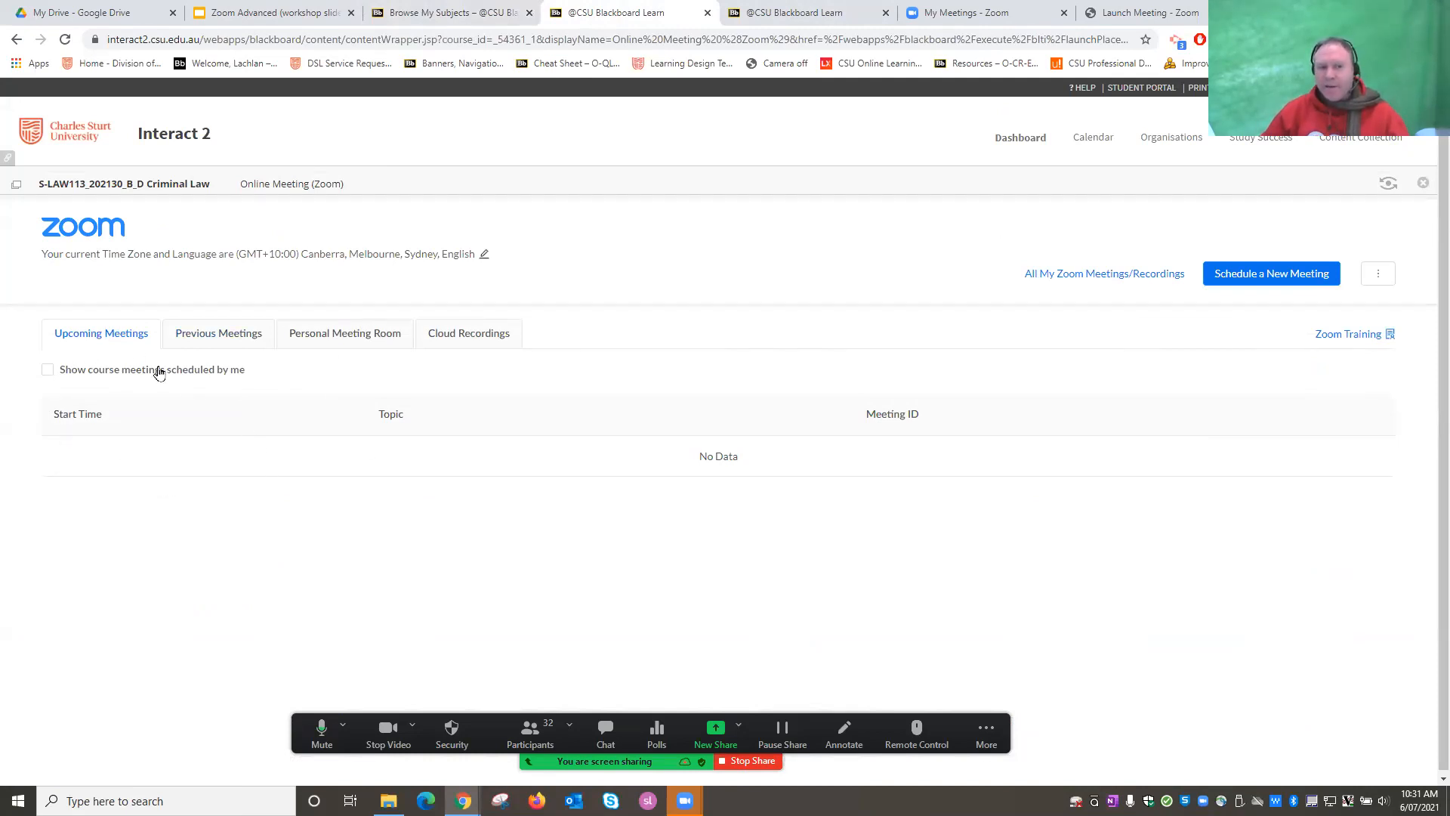
click(225, 337)
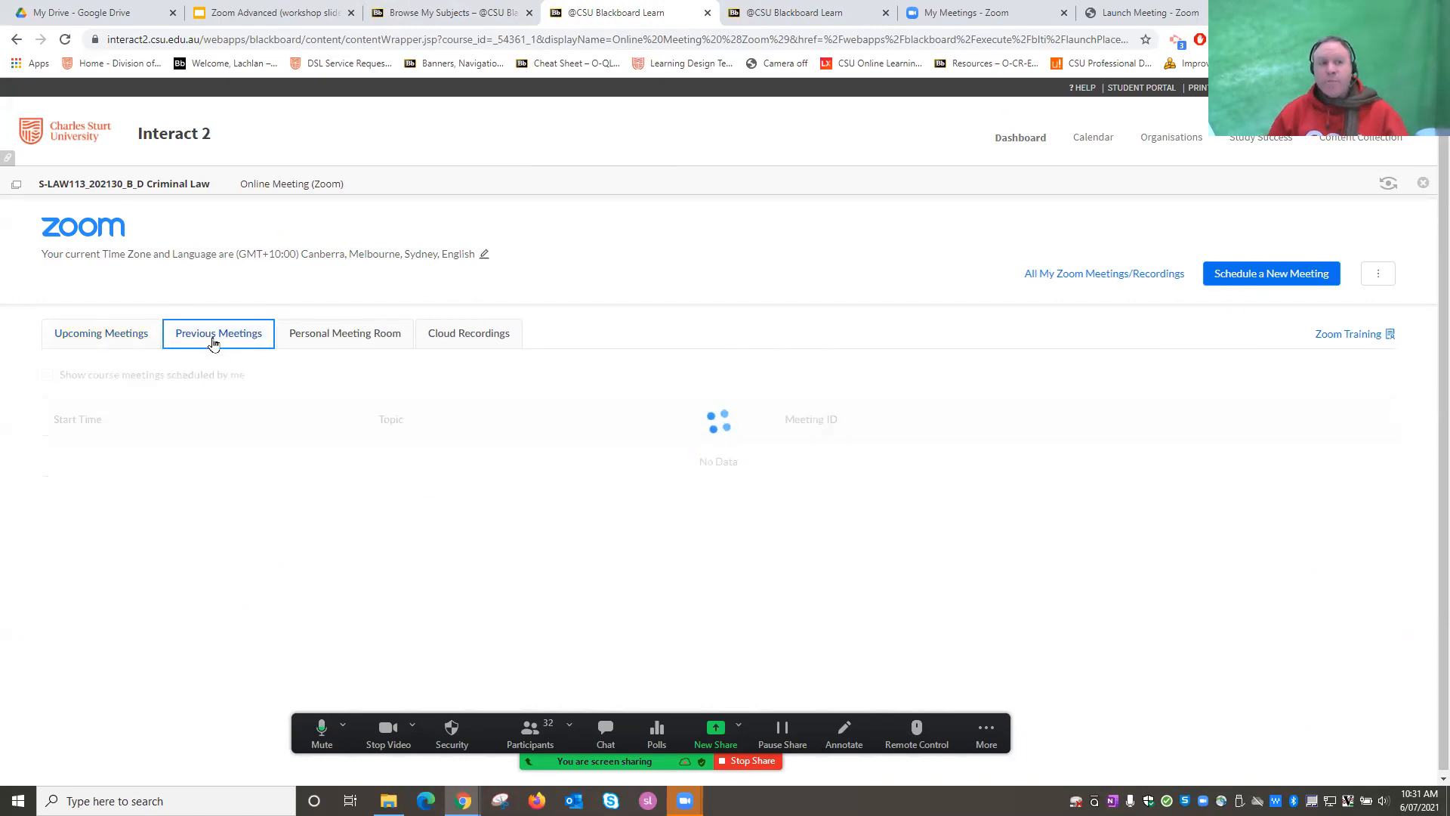
scroll(570, 468, down, 1)
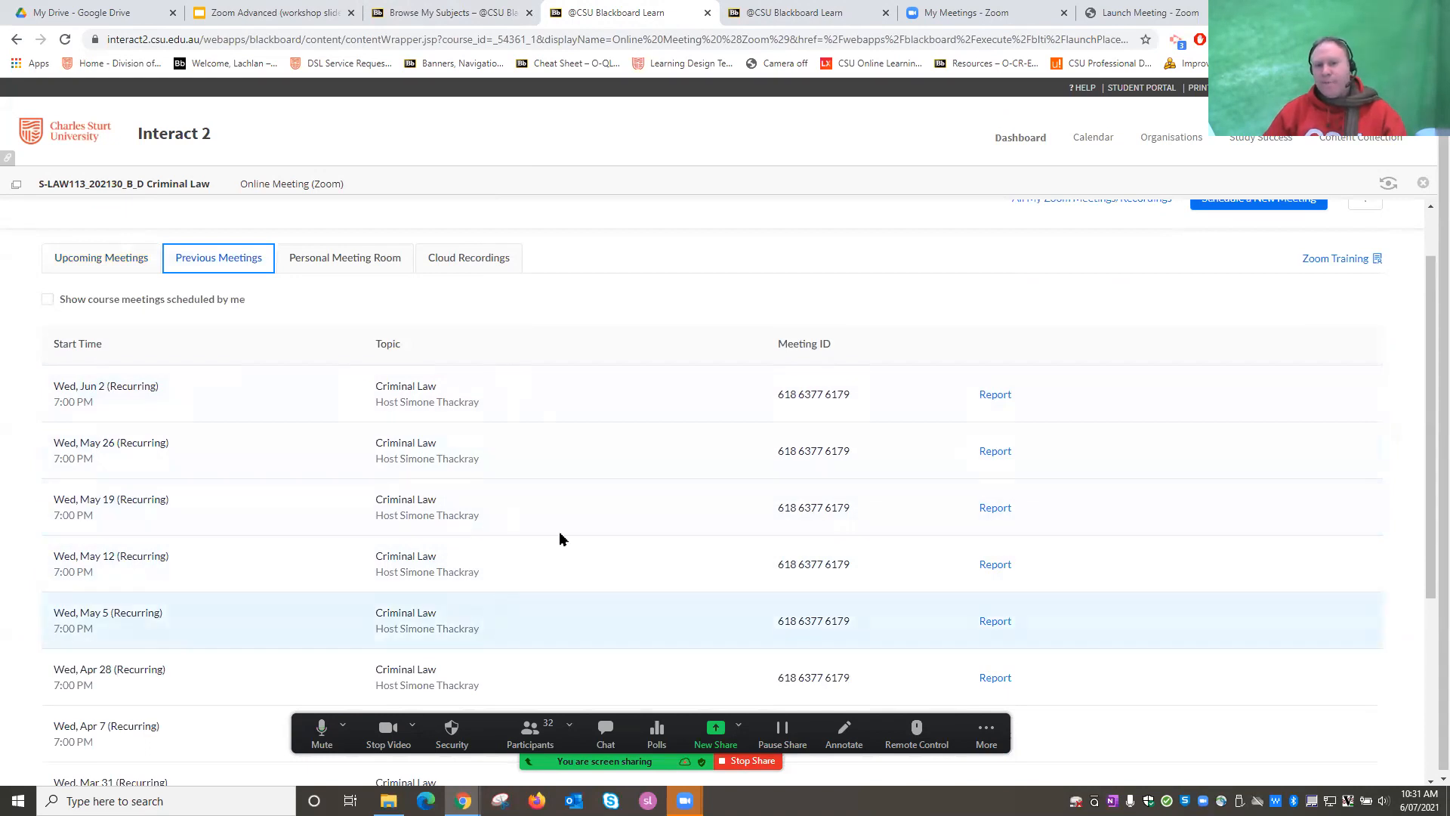
scroll(906, 468, down, 1)
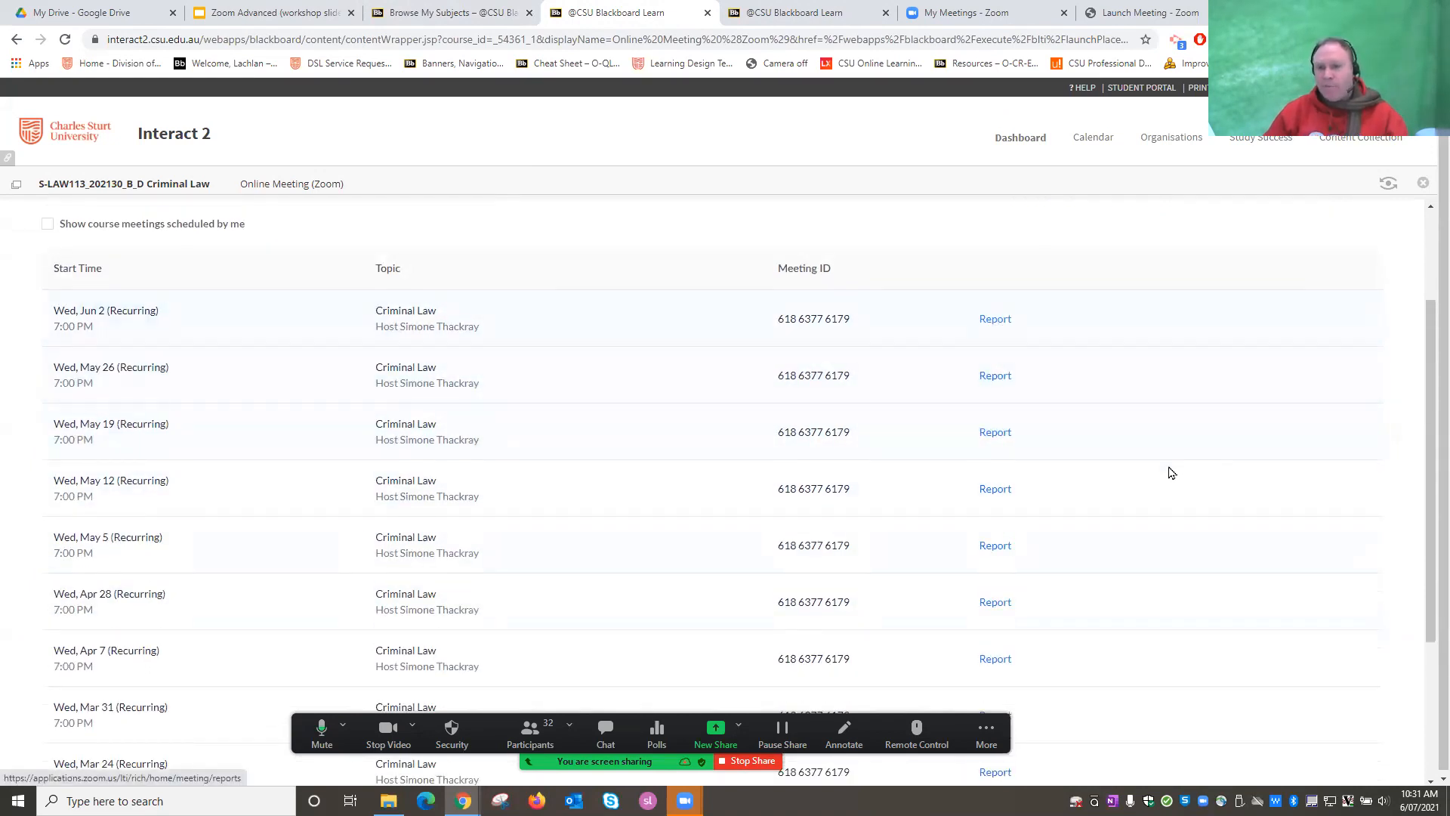
scroll(1169, 473, down, 3)
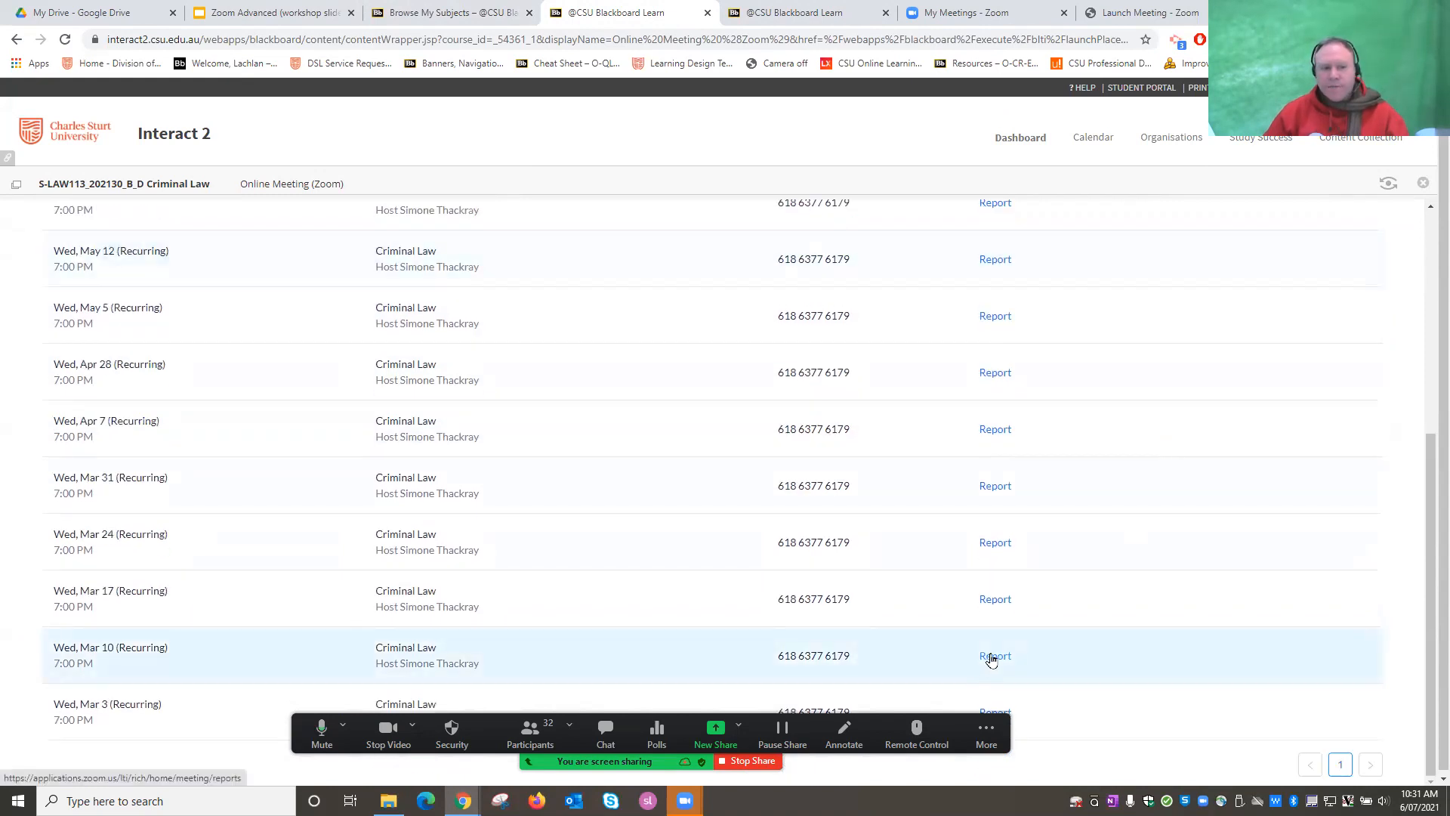
scroll(481, 624, down, 1)
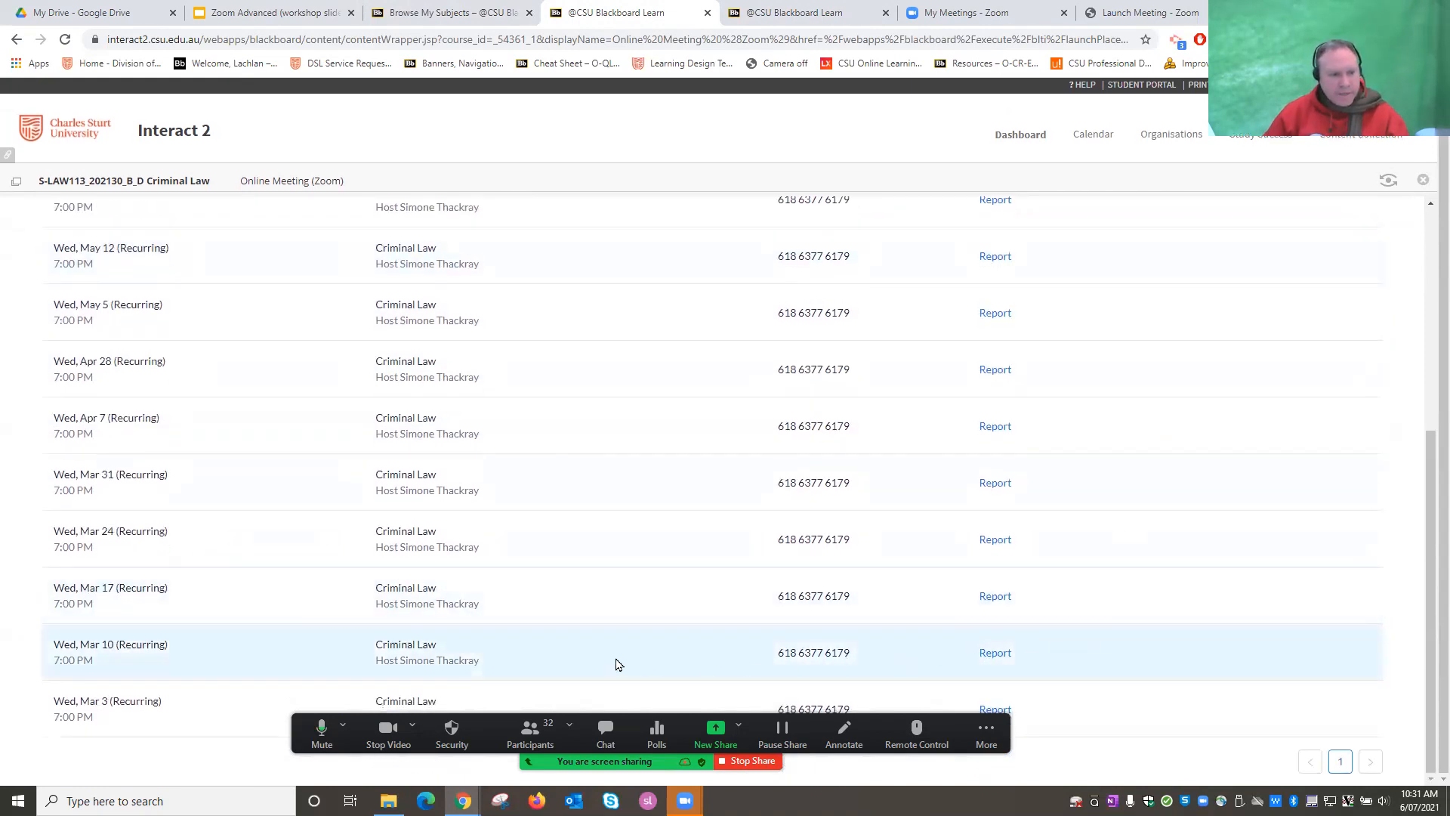
click(995, 654)
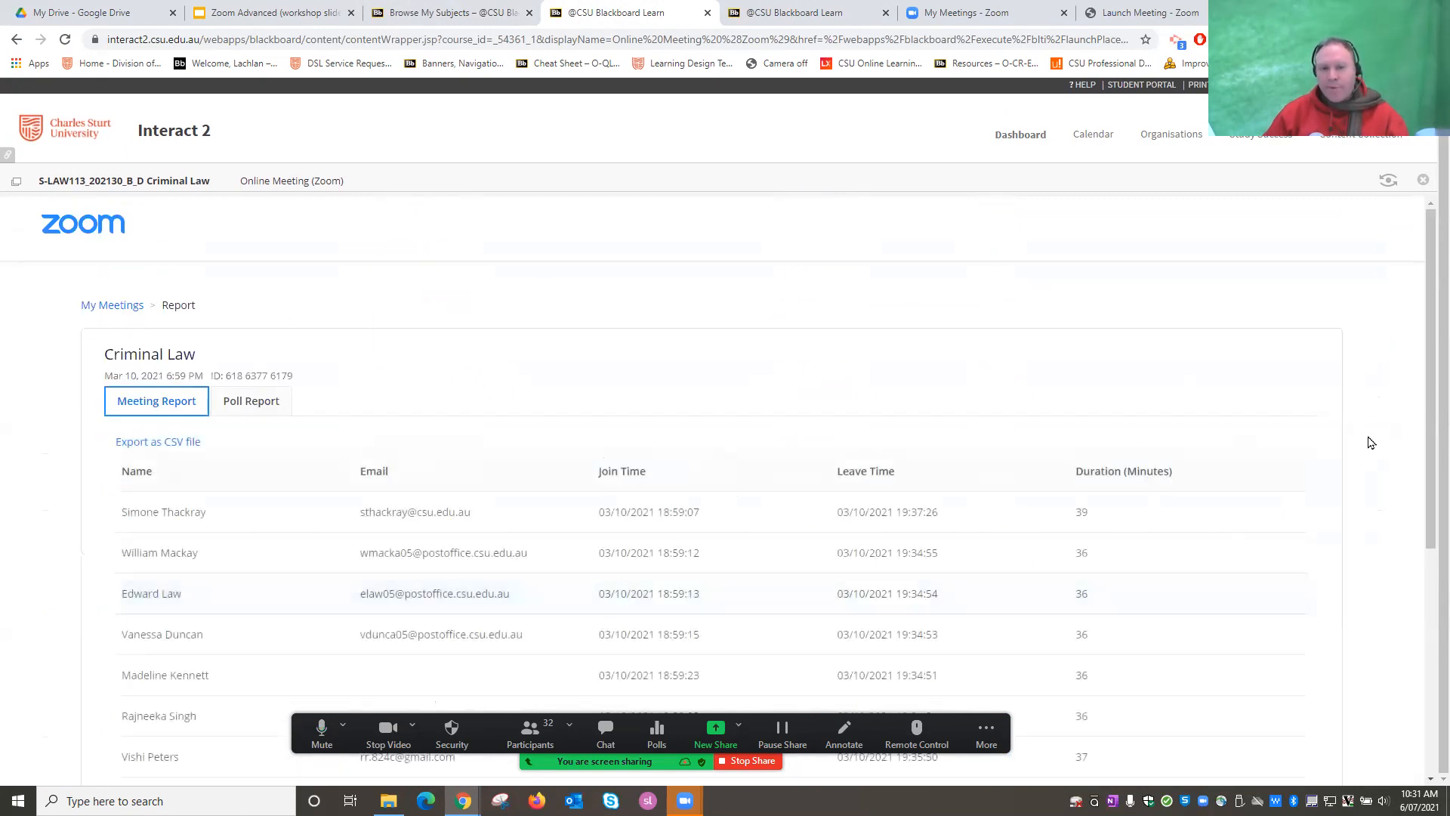
Scan the Mar 10 attendee join/leave times and durations, then show the Poll Report.
scroll(1366, 443, down, 2)
scroll(1268, 438, down, 1)
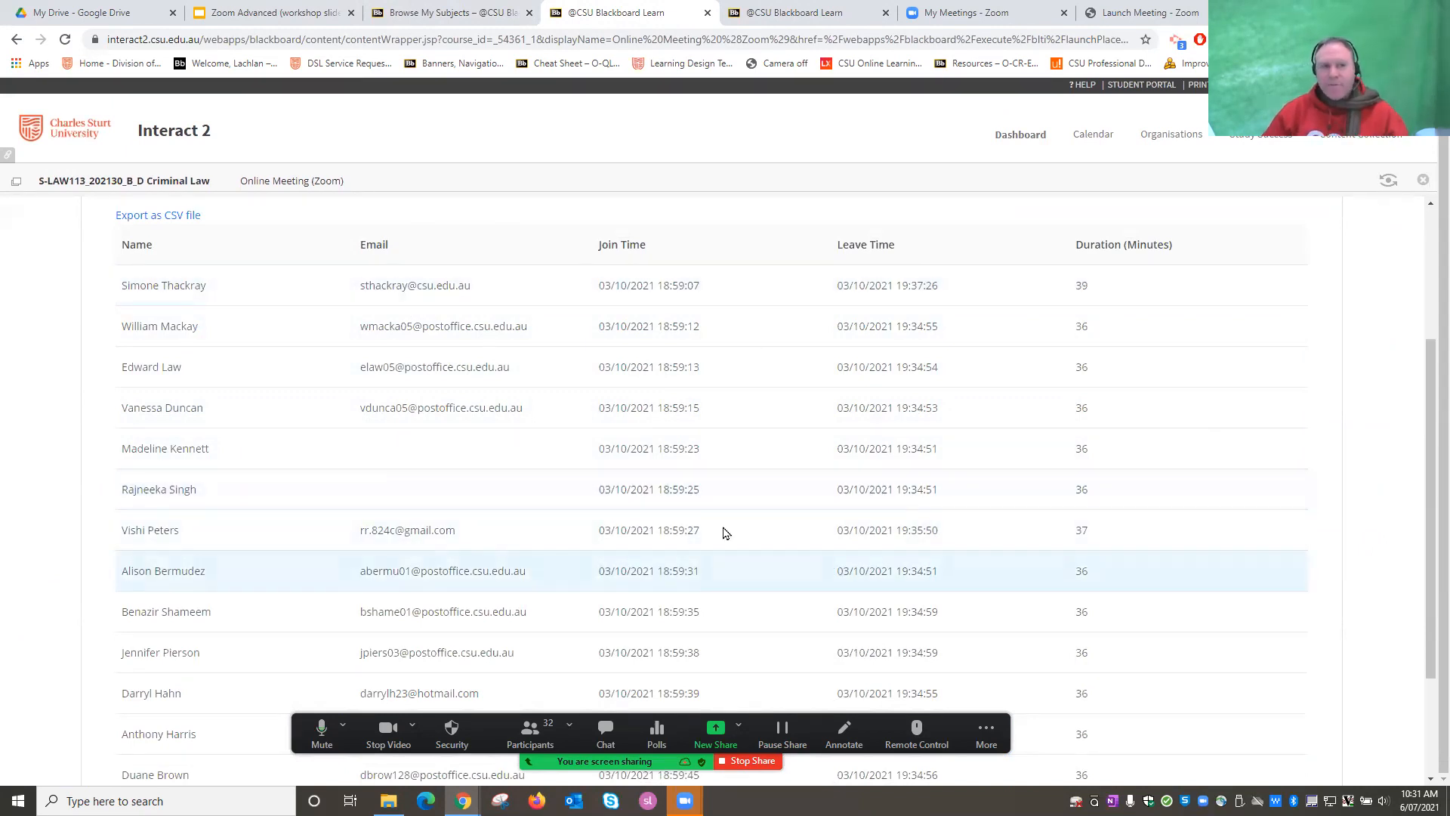
scroll(806, 551, up, 3)
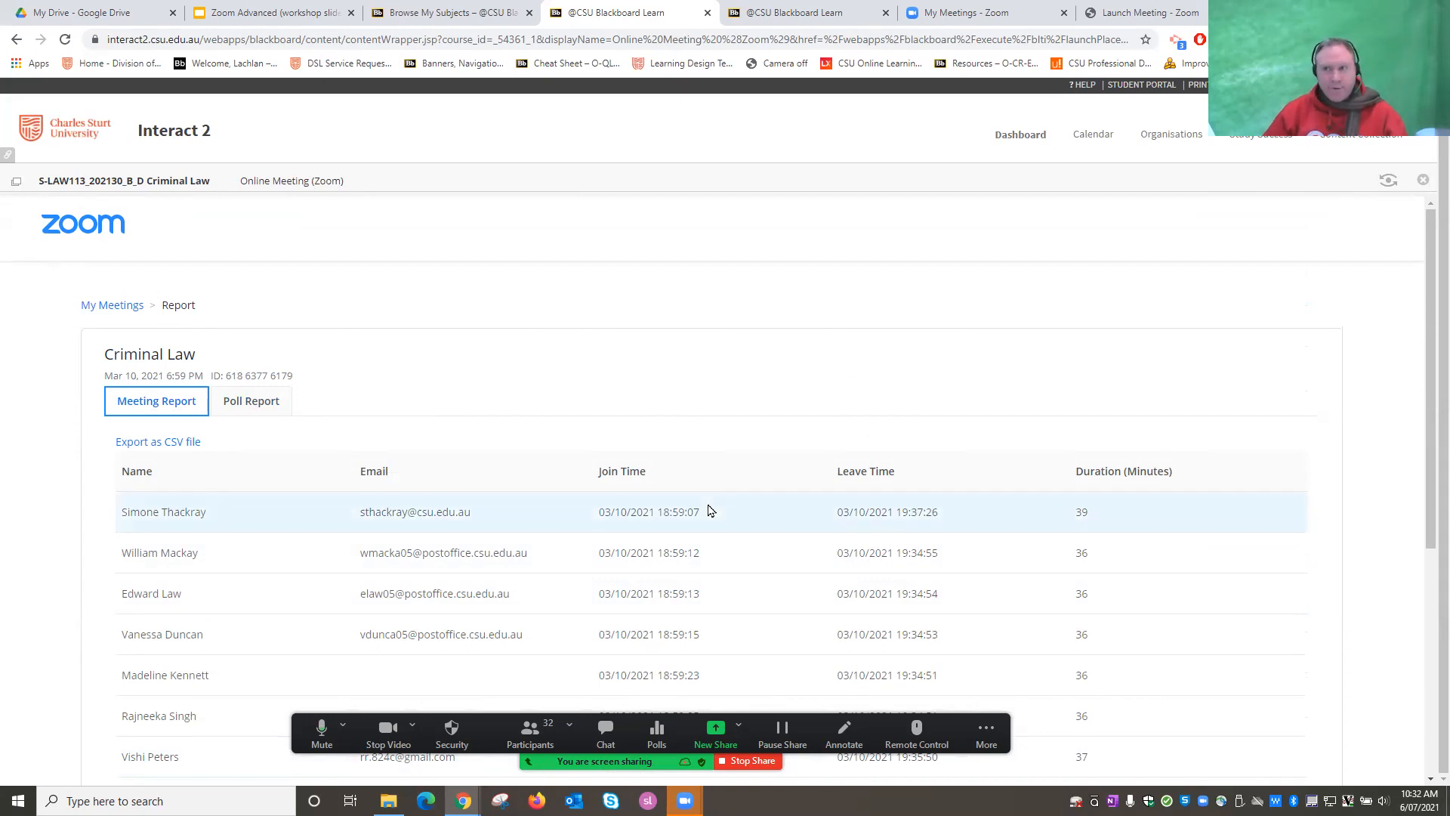
click(259, 407)
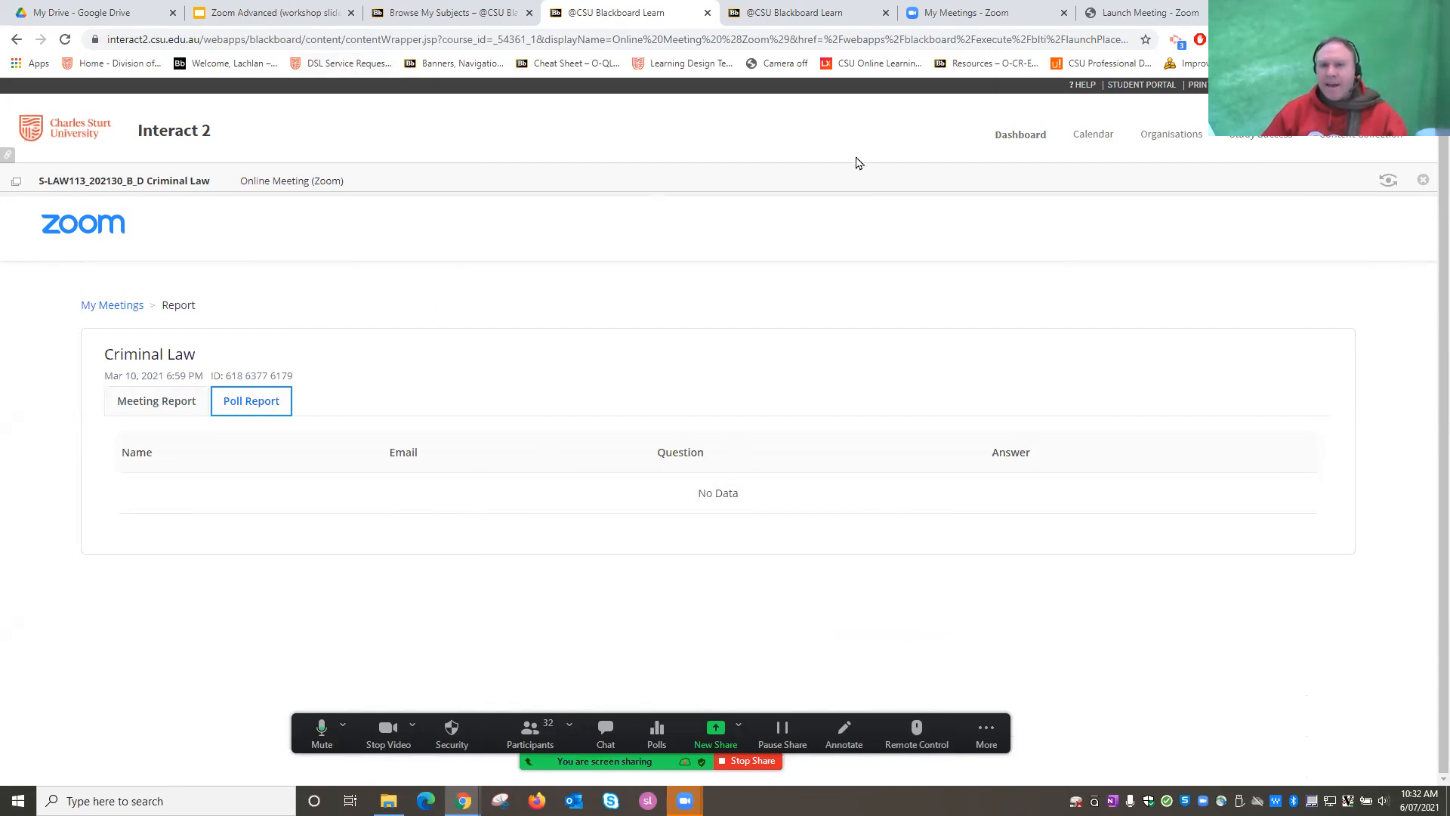
Note the empty poll report and go to the Zoom portal's My Meetings page.
click(984, 15)
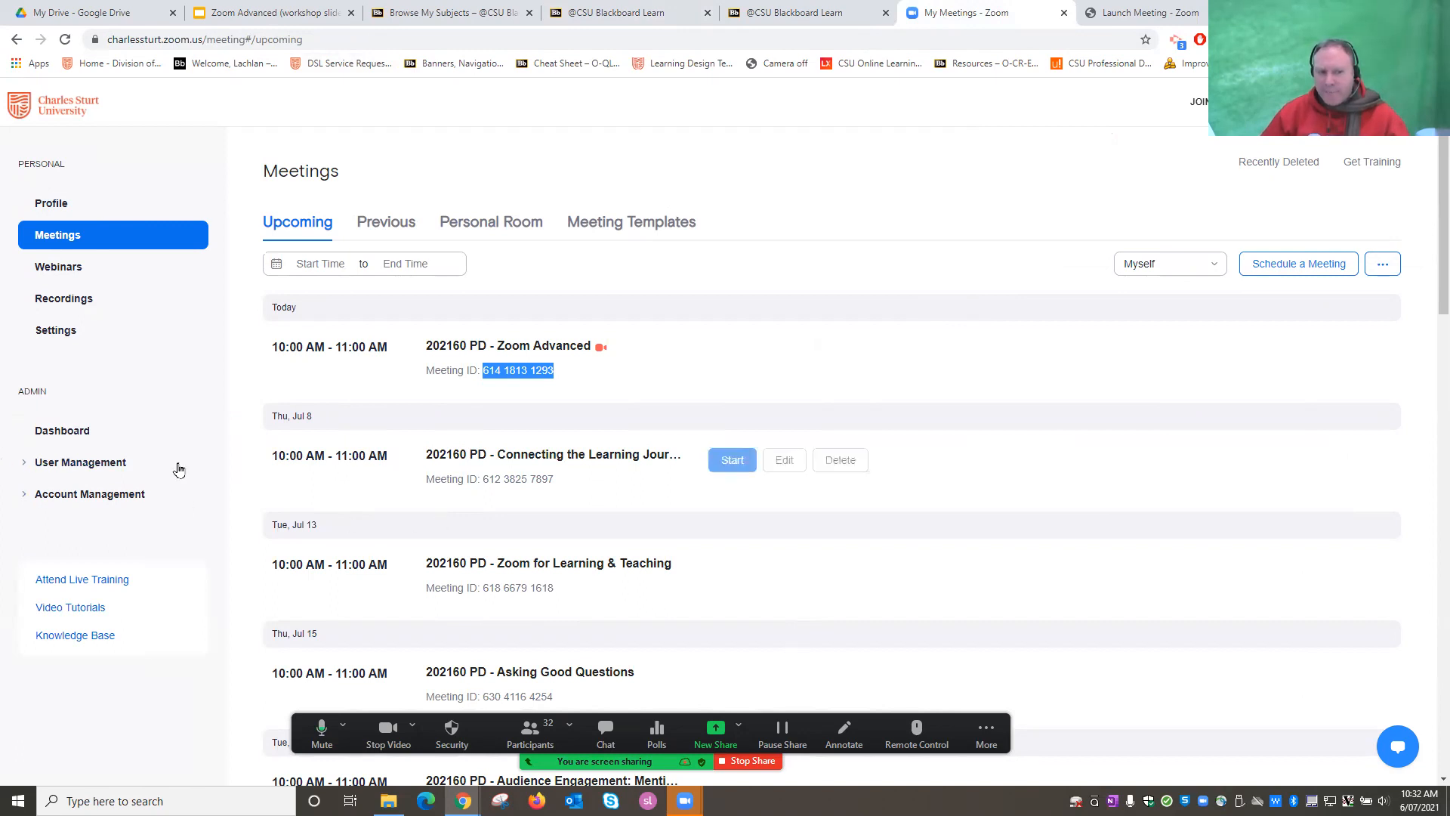
Open the Active Hosts usage report under Account Management > Reports, broken down by users.
click(26, 494)
click(52, 650)
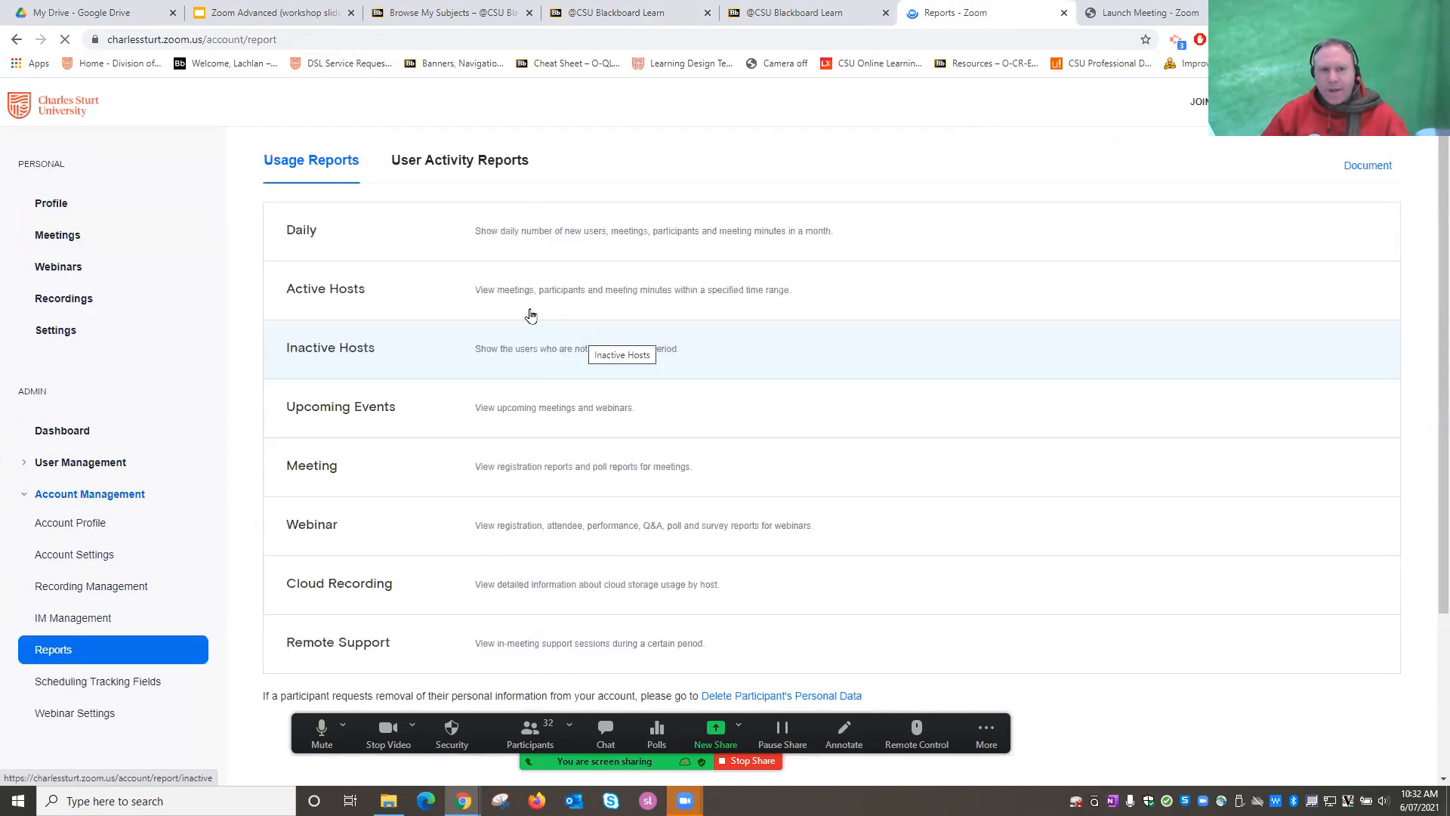
click(315, 292)
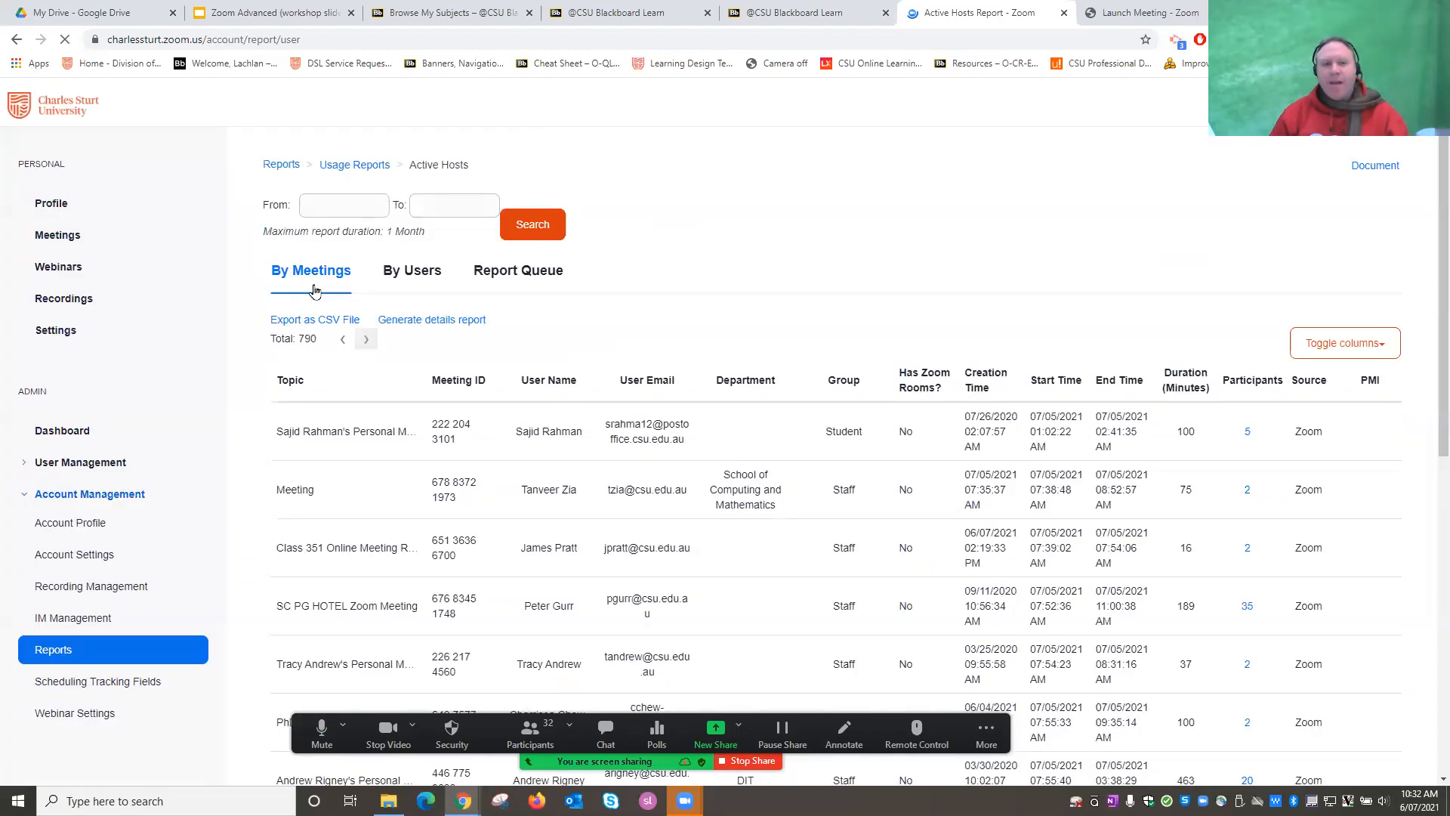
click(398, 297)
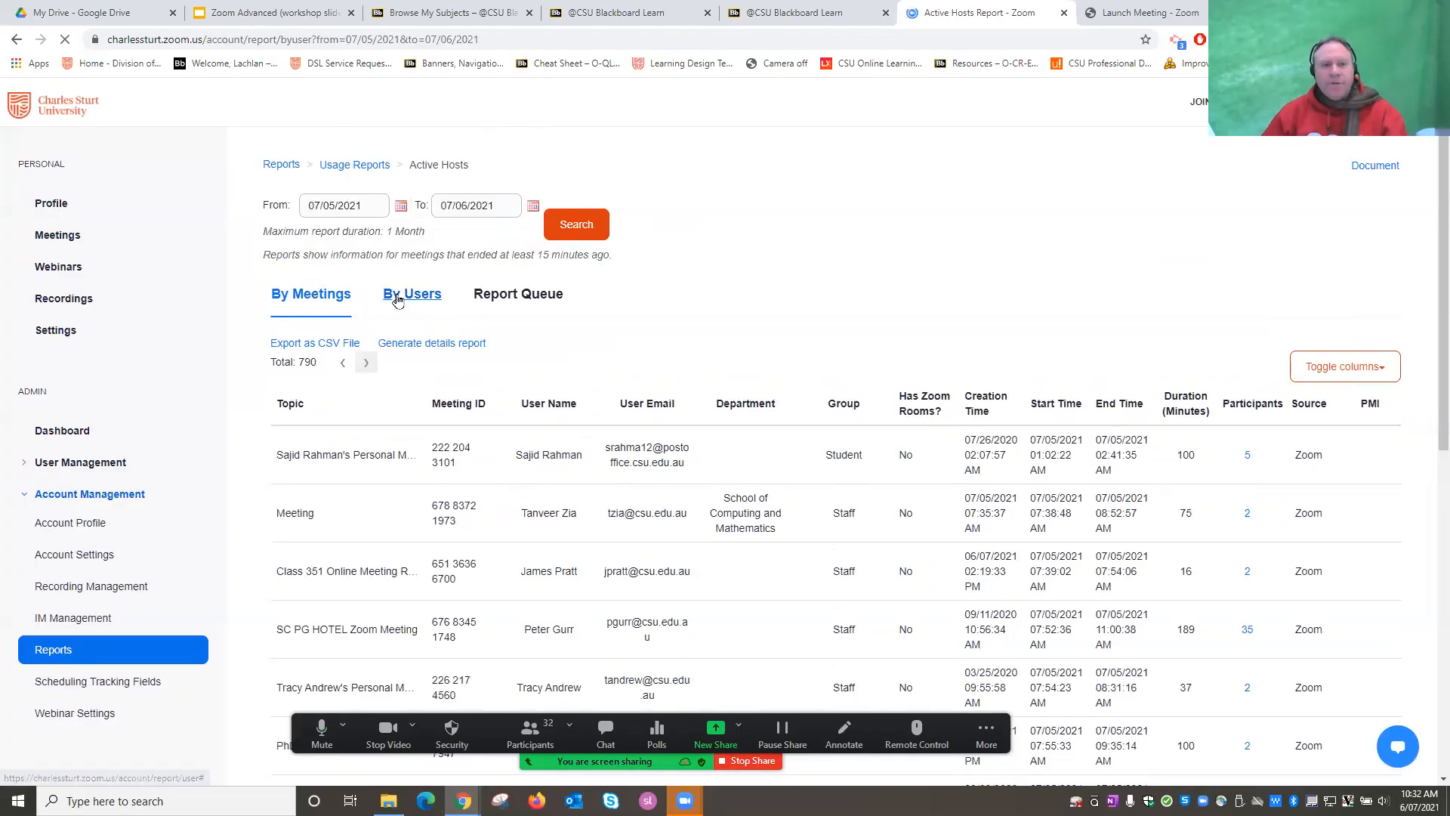
Filter to the host's email from 07/01/2021, search, and open their three meetings.
click(401, 357)
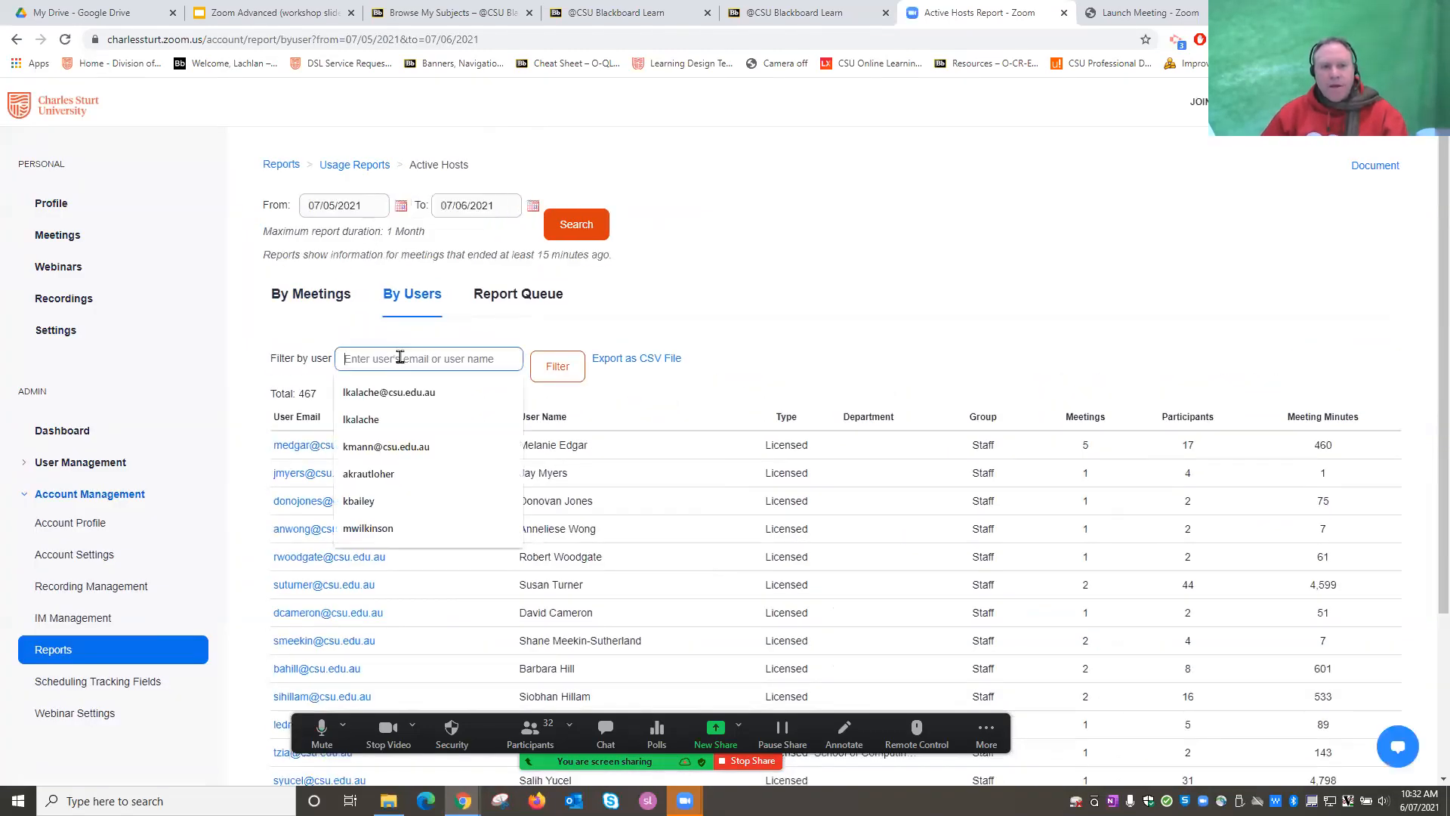
click(385, 393)
click(401, 205)
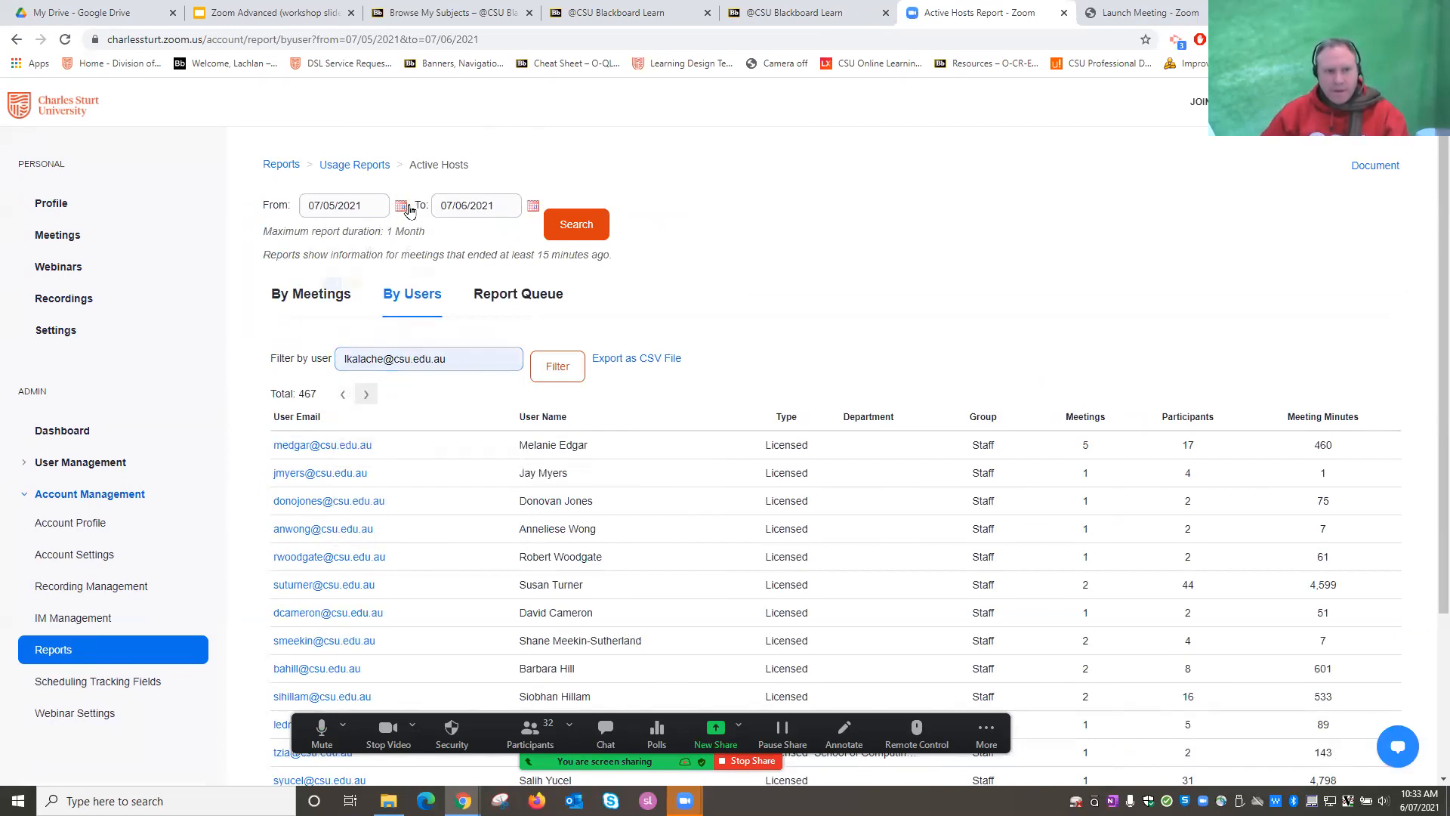
click(392, 272)
click(582, 235)
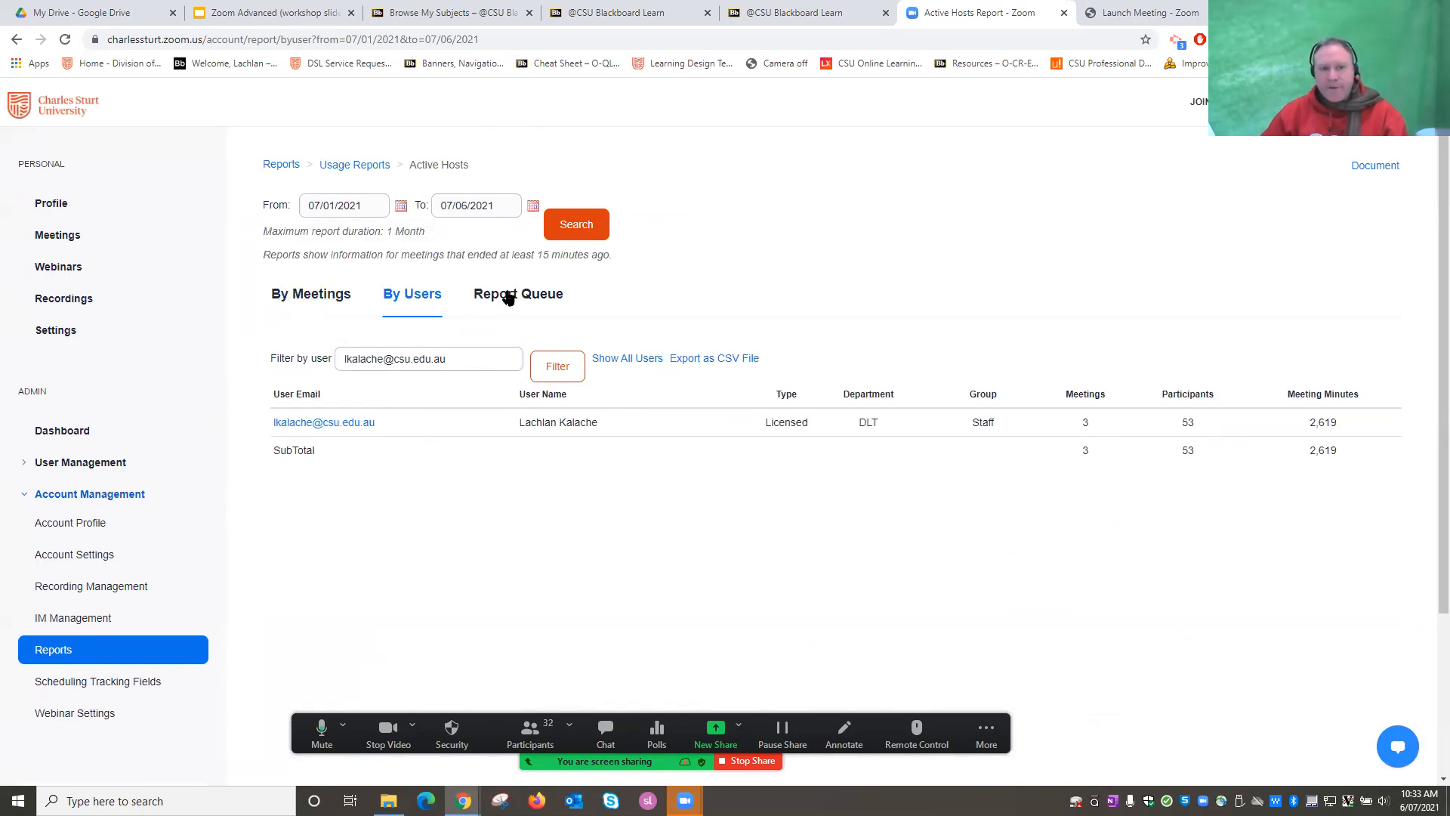
click(317, 424)
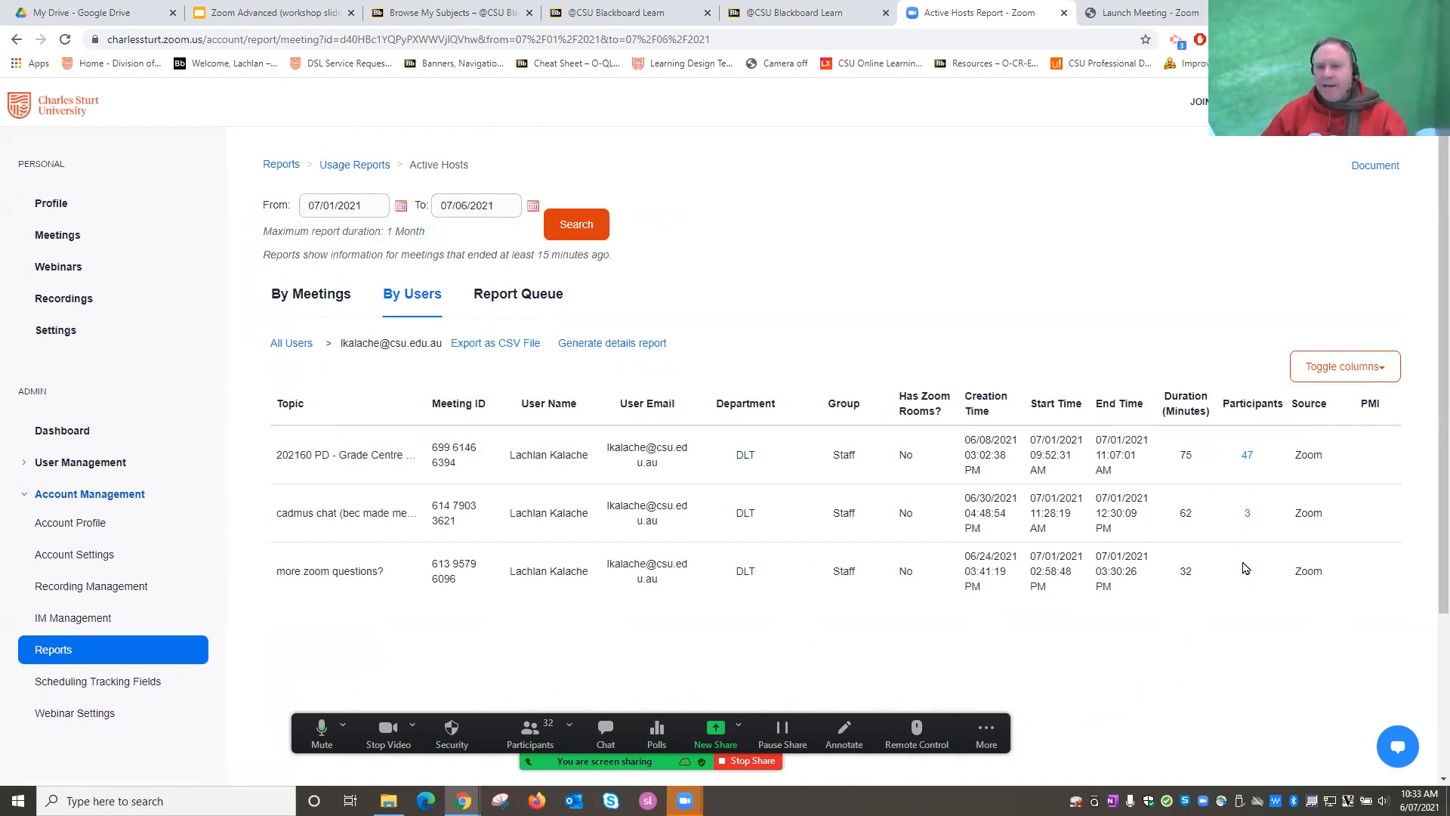
click(1247, 456)
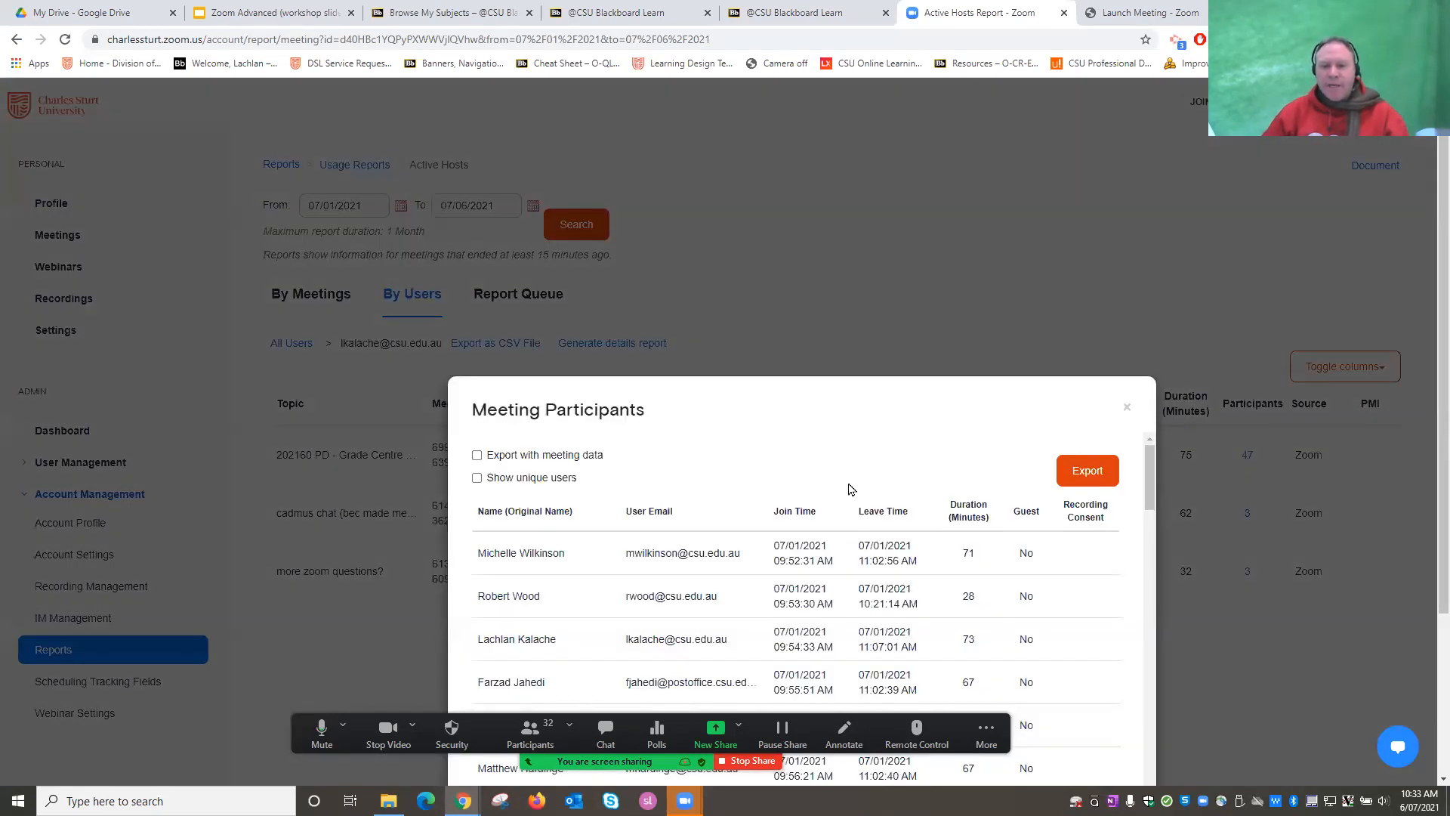
triple_click(794, 406)
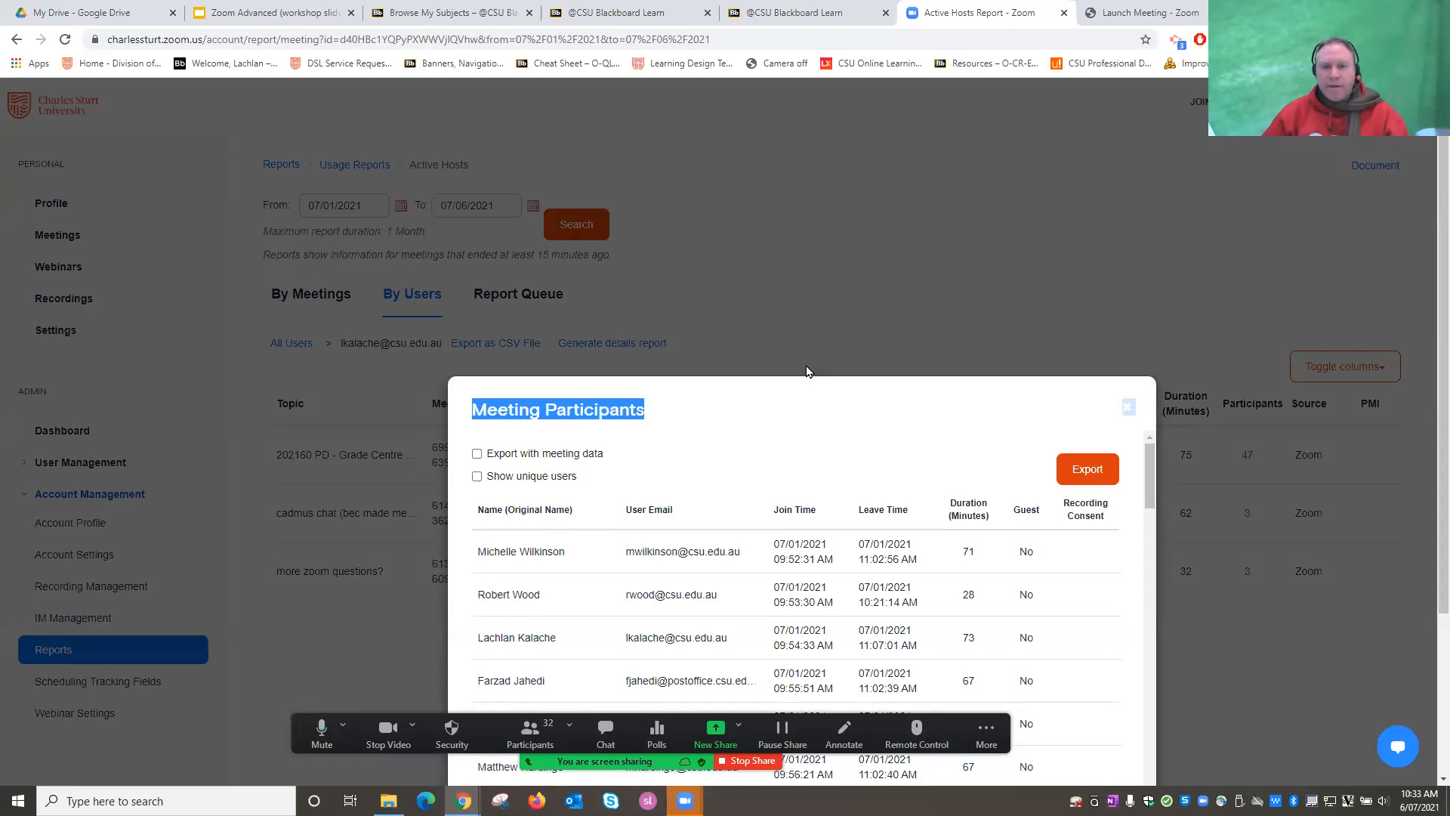
click(672, 751)
drag(672, 752, 733, 58)
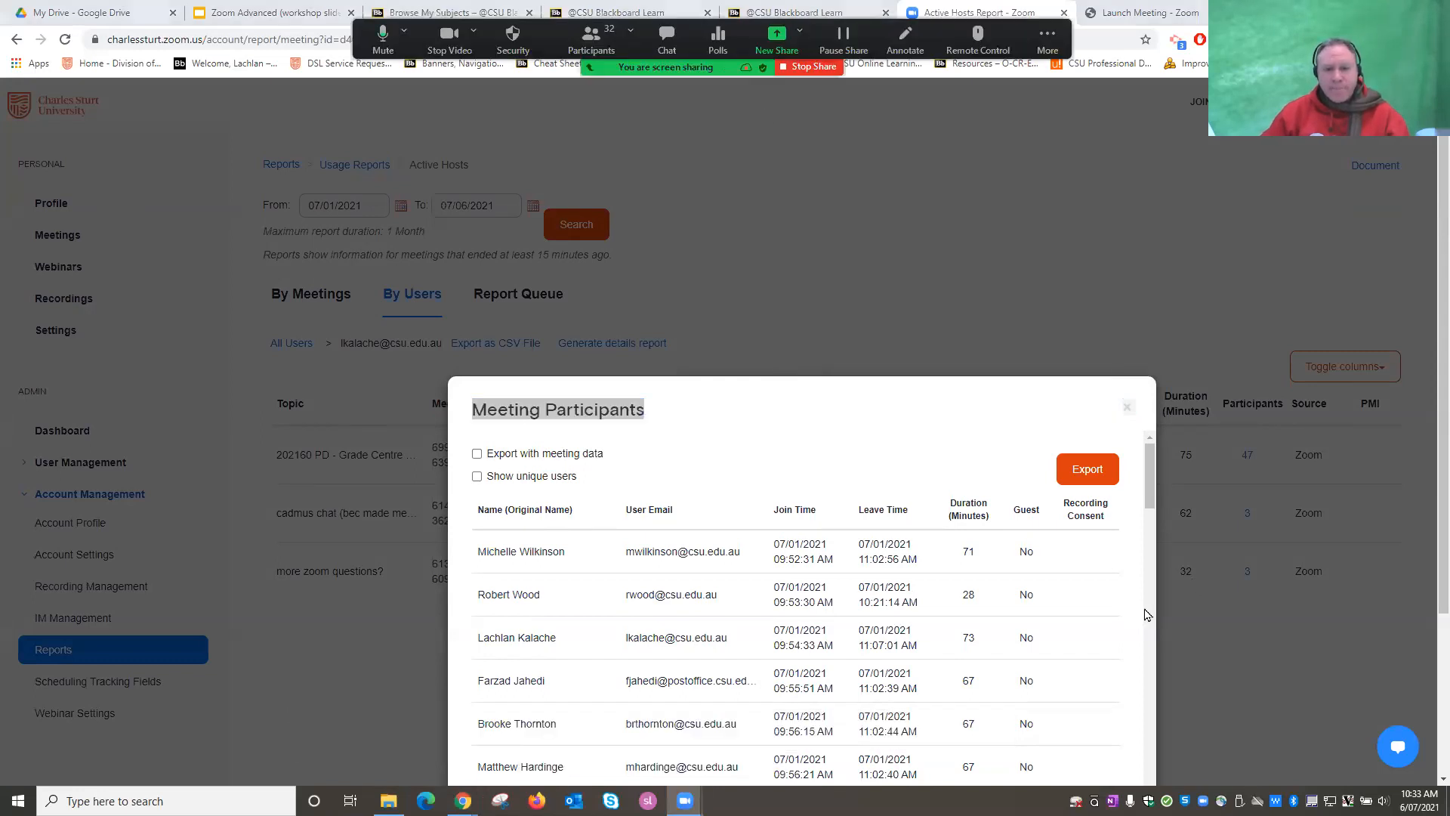
scroll(912, 619, down, 1)
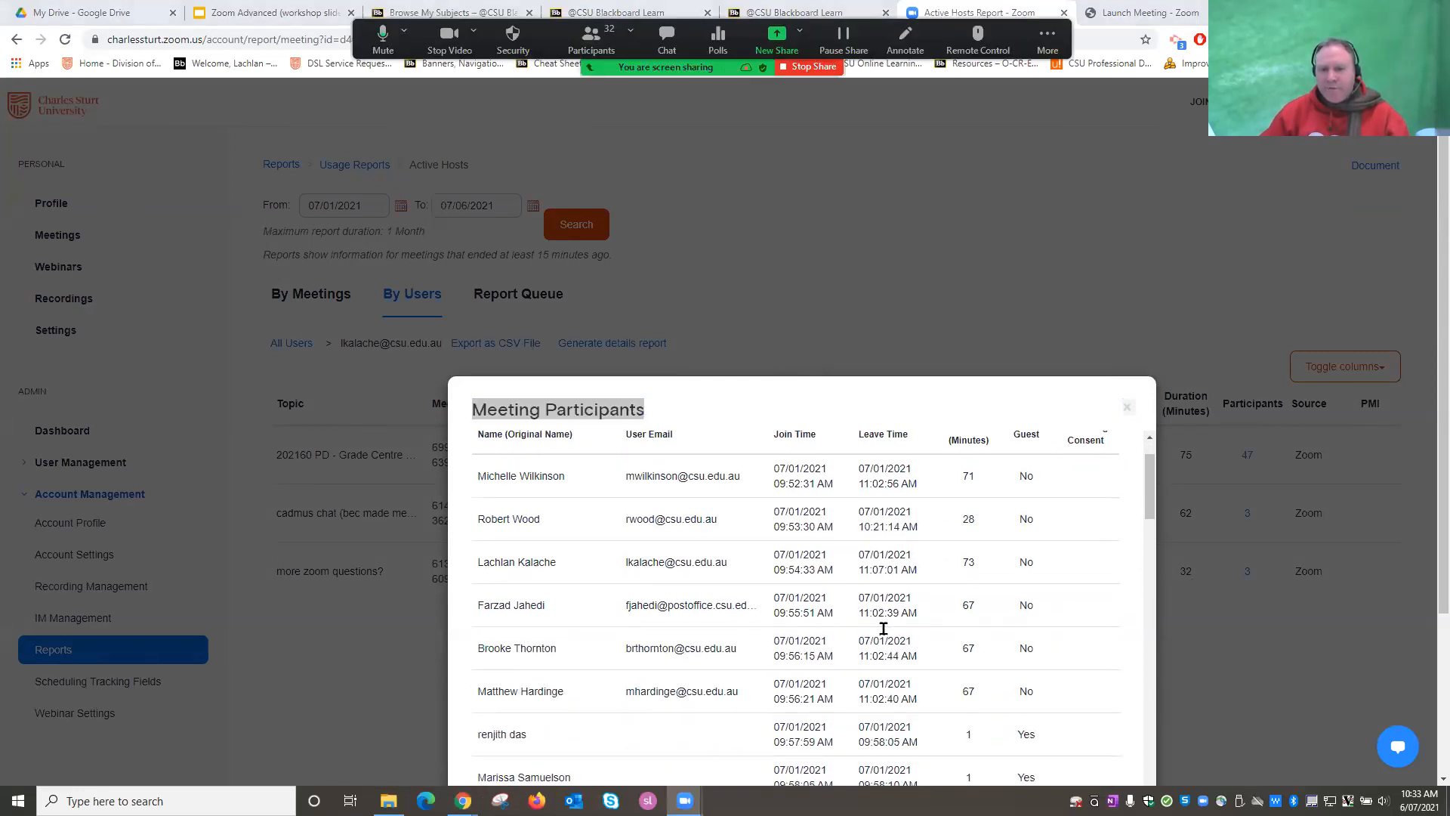
scroll(1000, 560, up, 1)
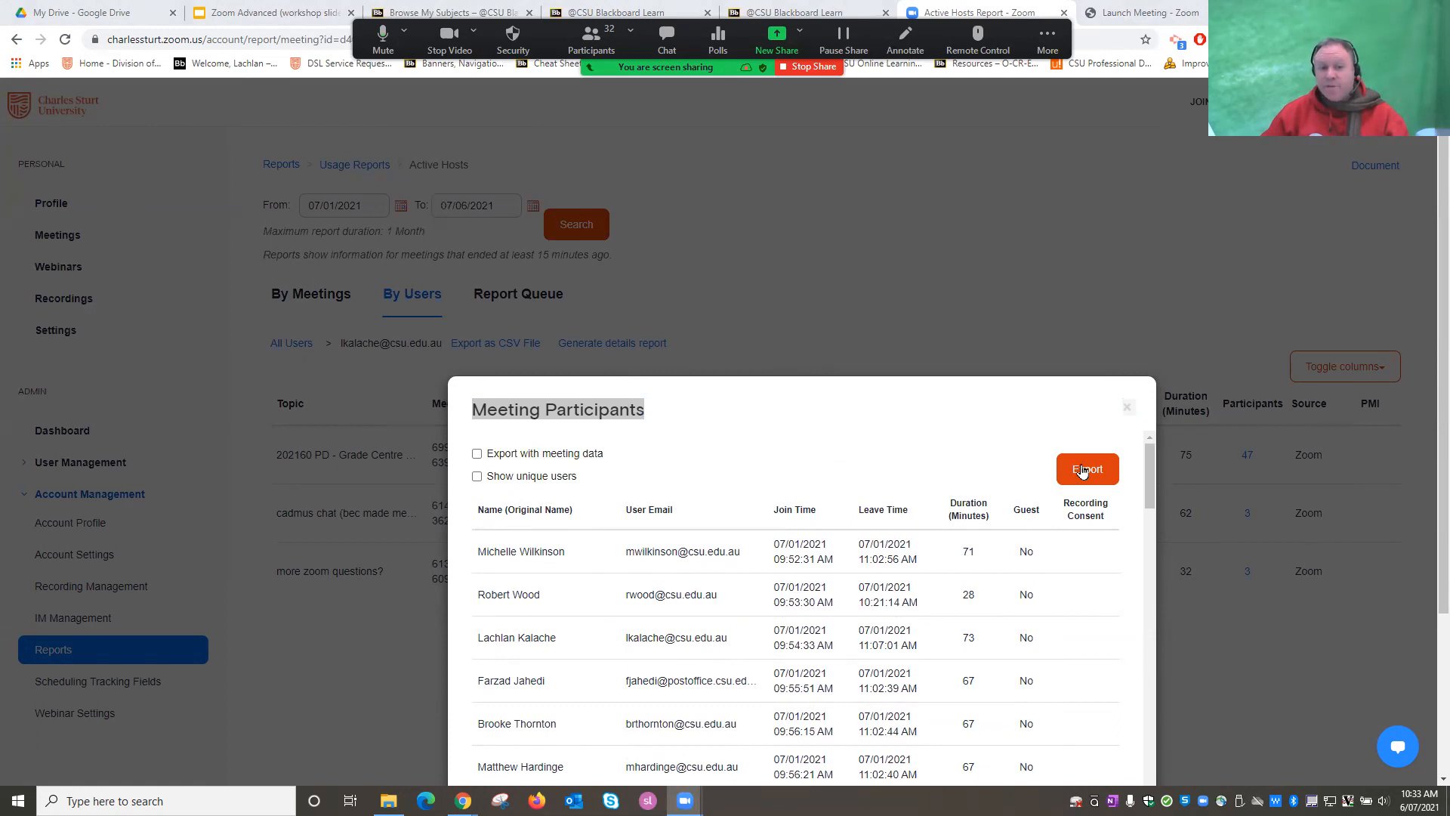
click(1127, 407)
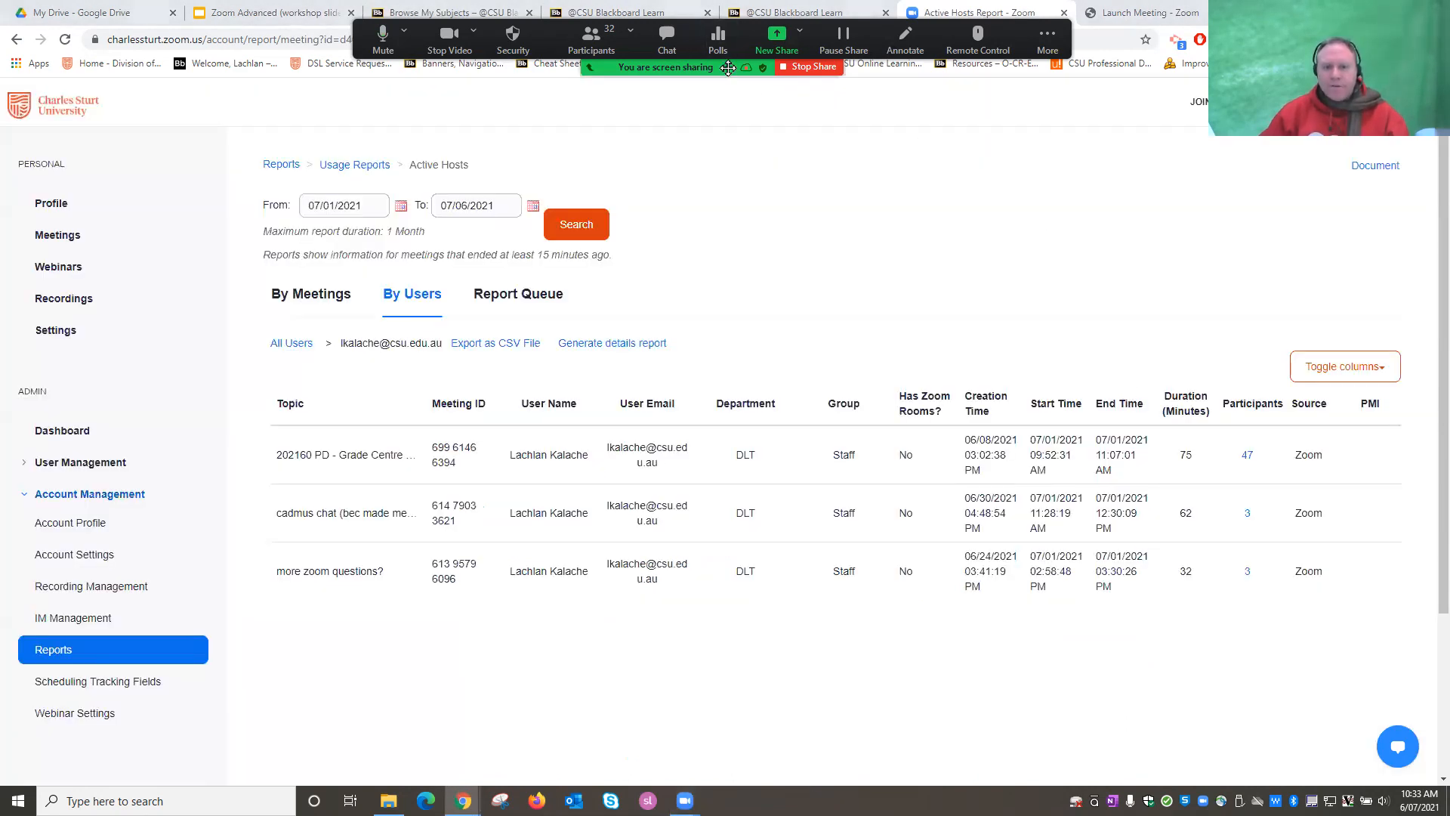
drag(728, 68, 719, 762)
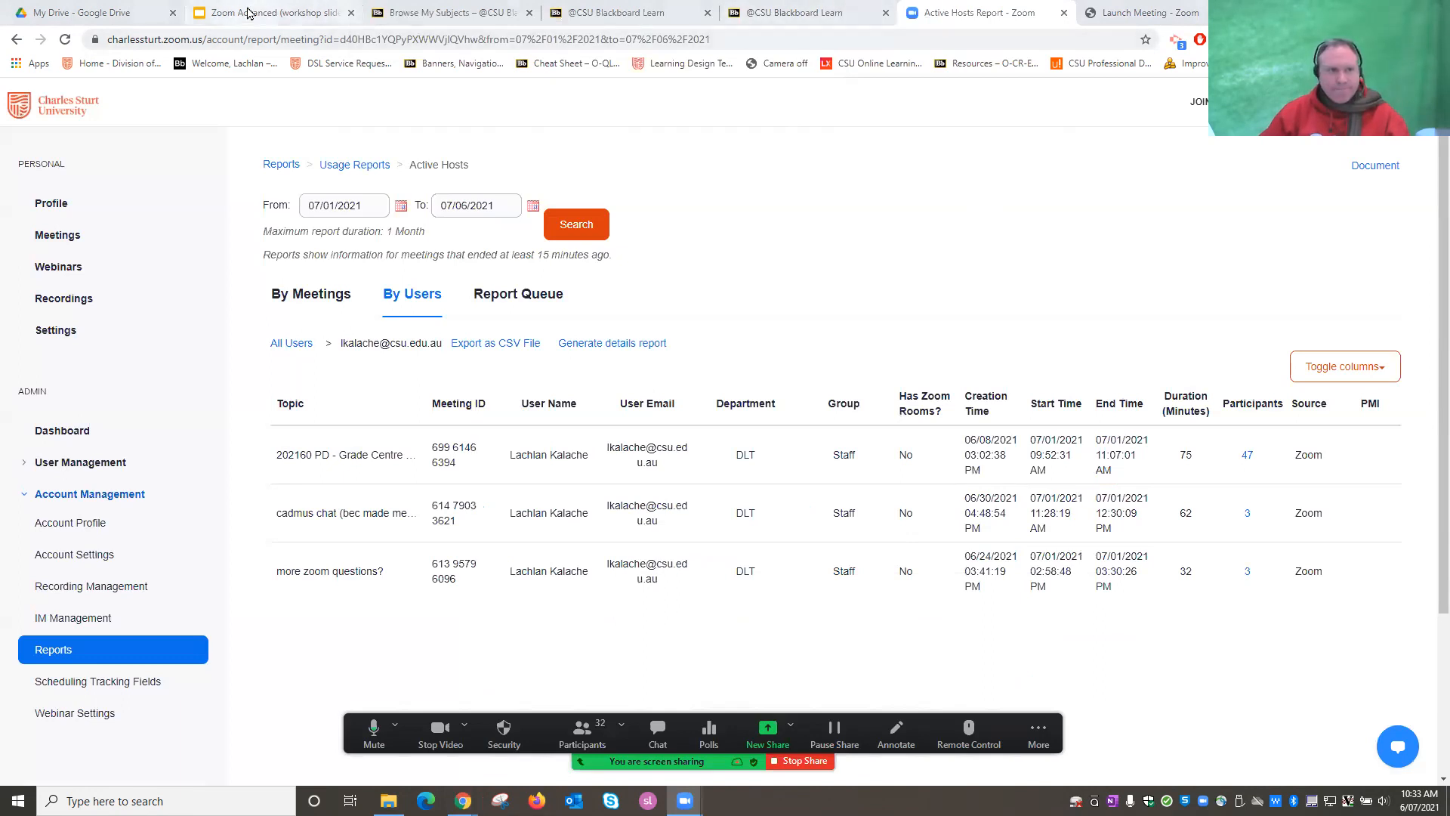
Go back to the Zoom Advanced workshop deck and advance from Taking Attendance to the Polls slide.
click(252, 13)
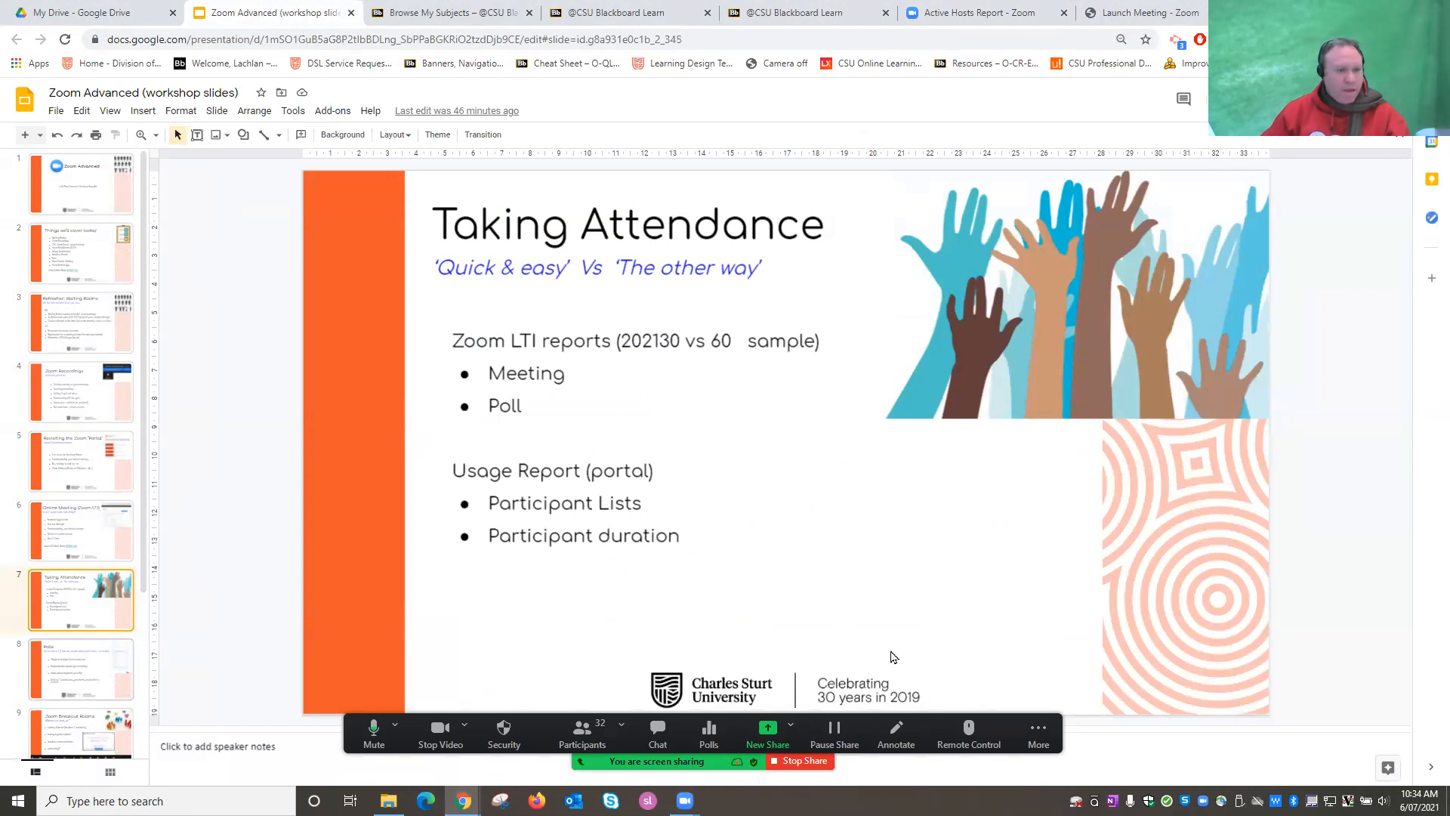
key(Down)
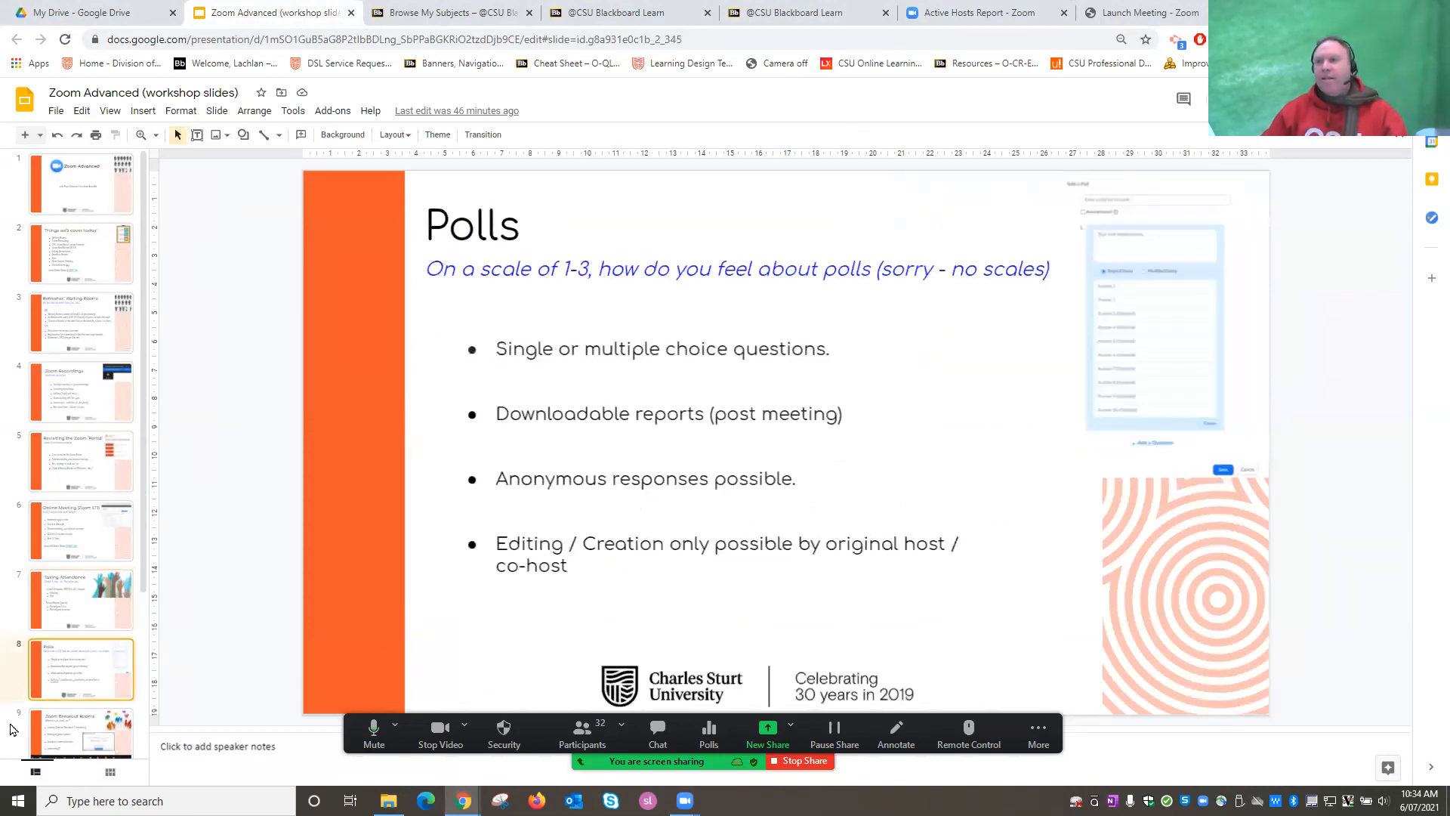
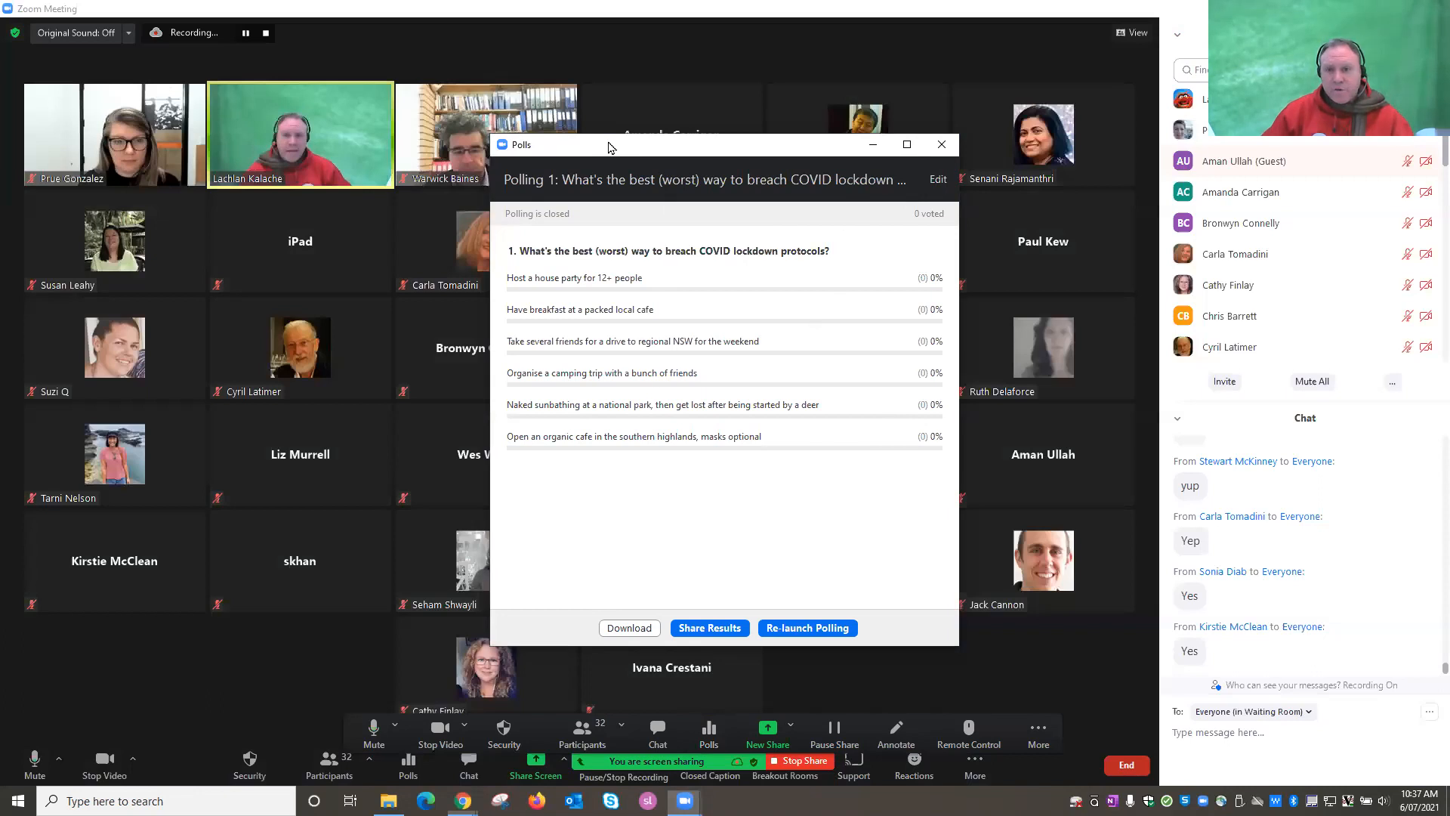
Move the poll results aside and switch to the Manage '202160 PD - Zoom Advanced' web page.
drag(609, 146, 500, 155)
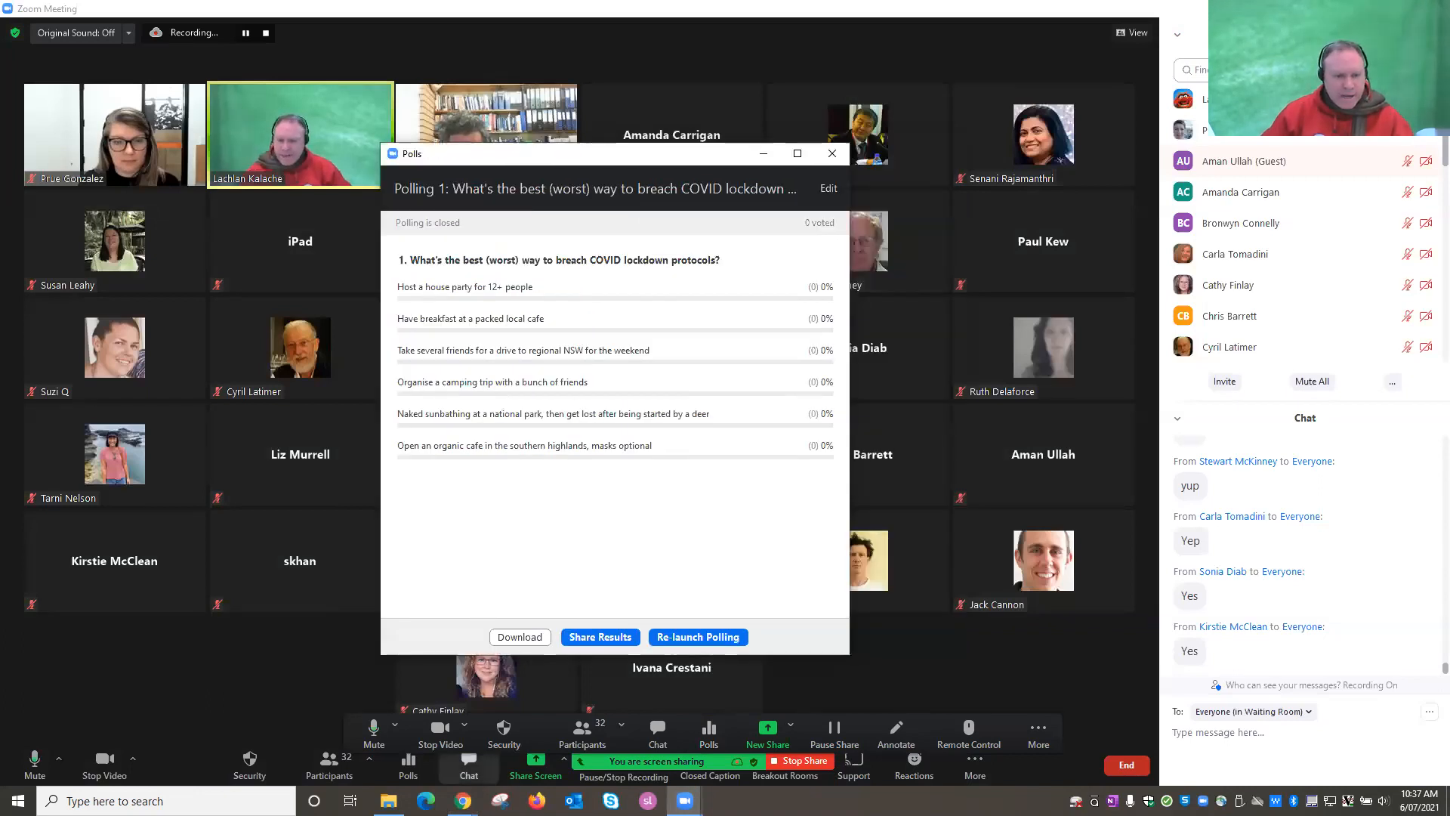
mouse_move(463, 801)
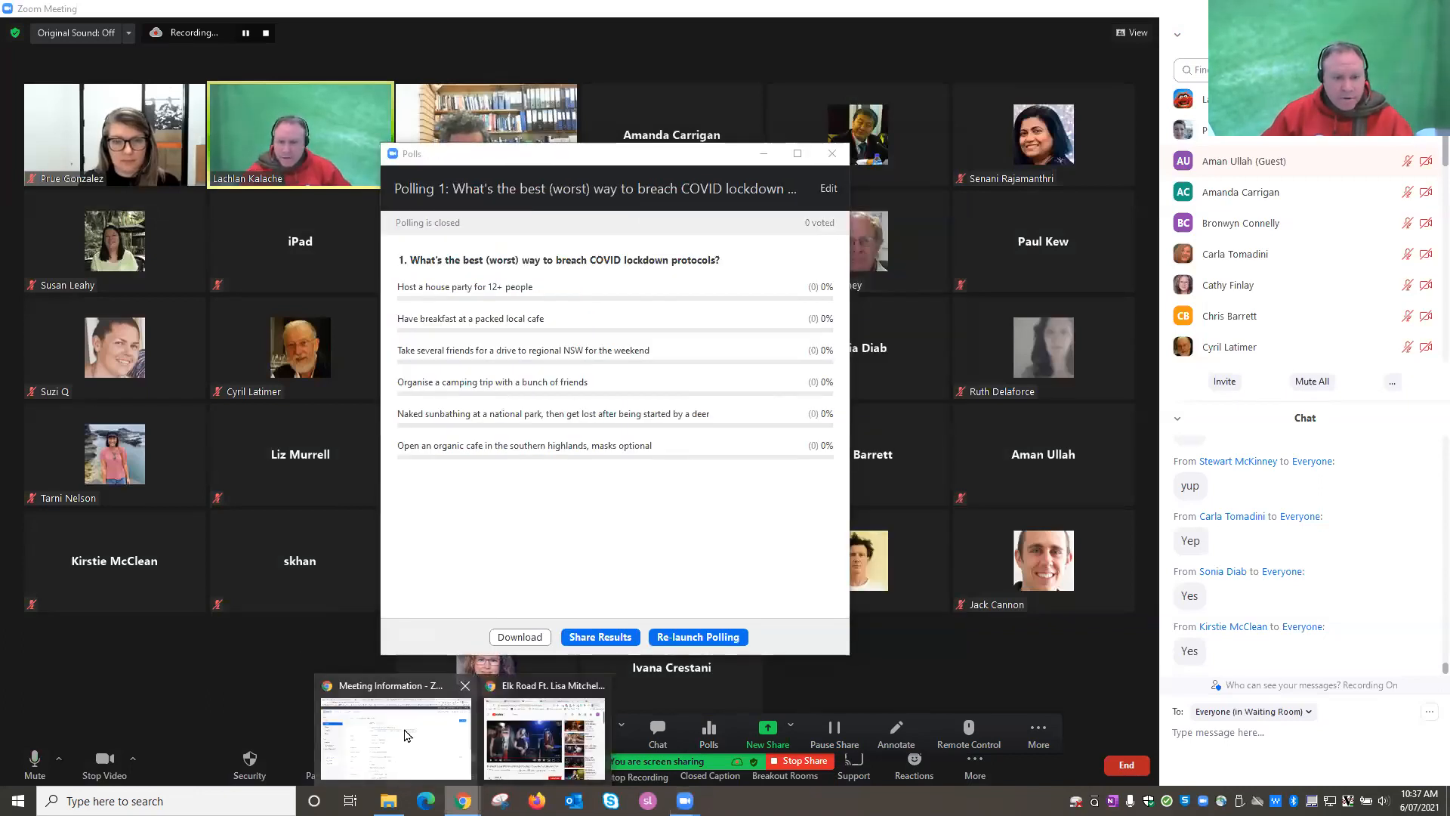
click(405, 730)
click(534, 161)
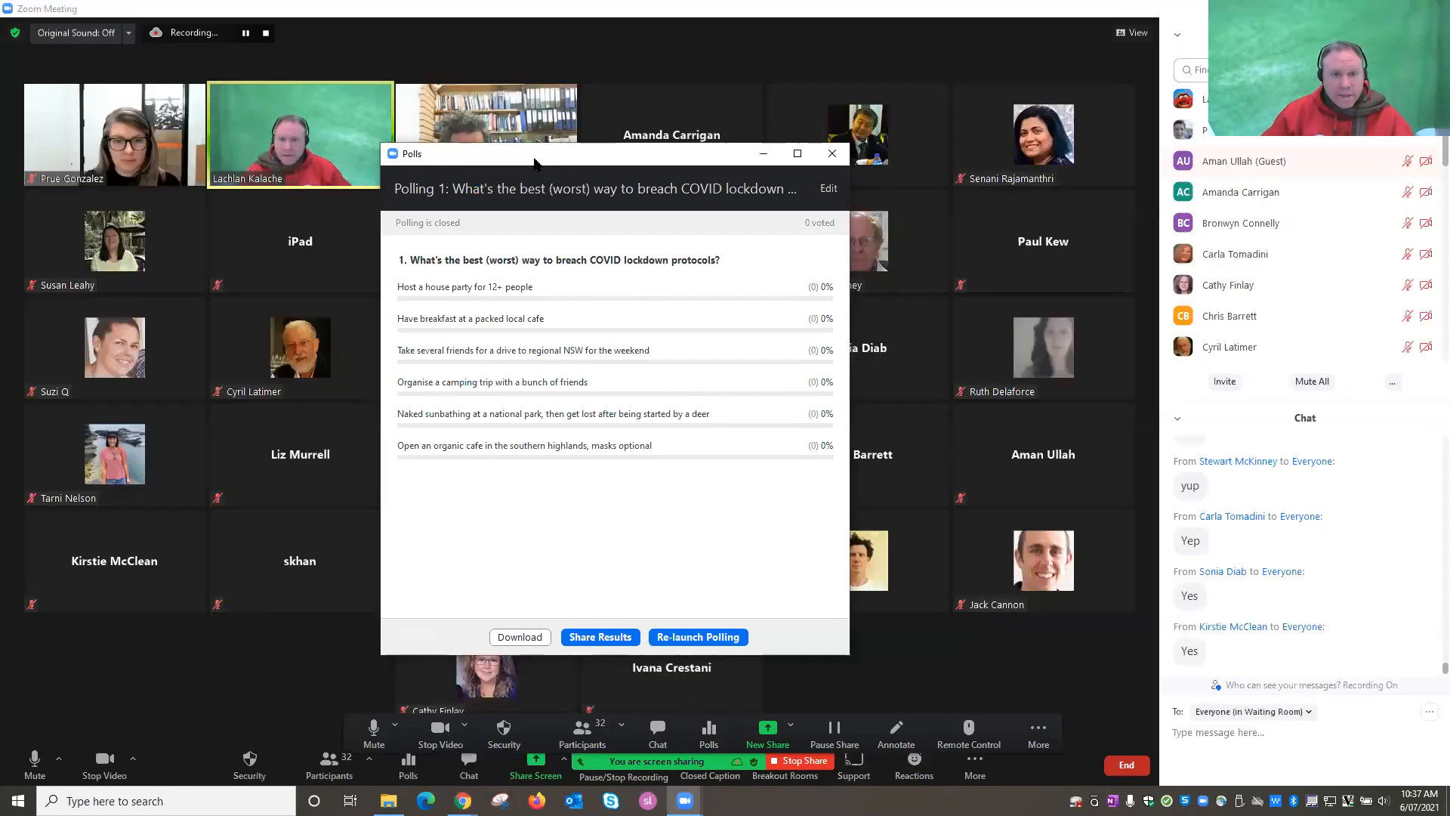
click(189, 576)
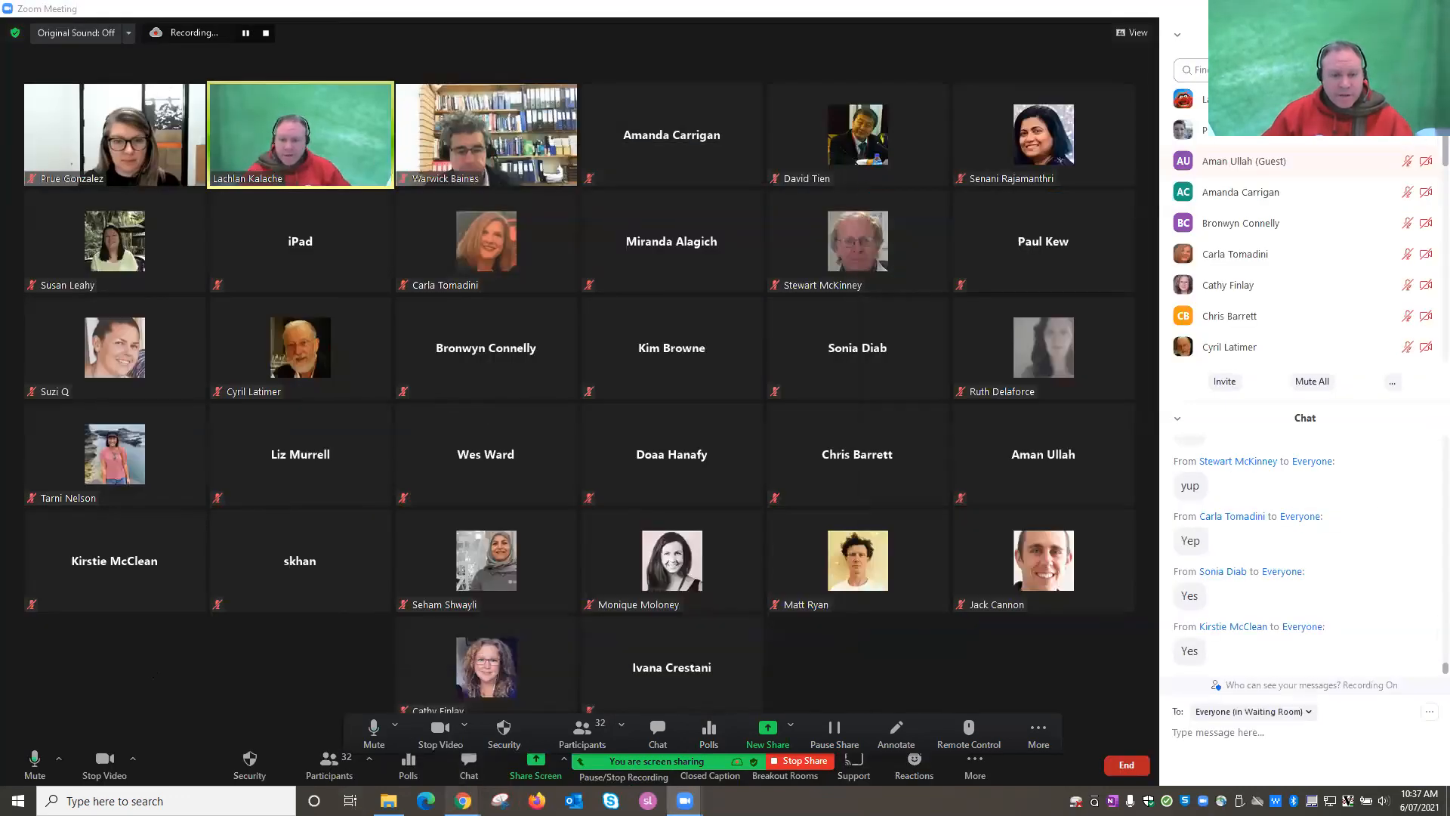
click(463, 800)
click(411, 731)
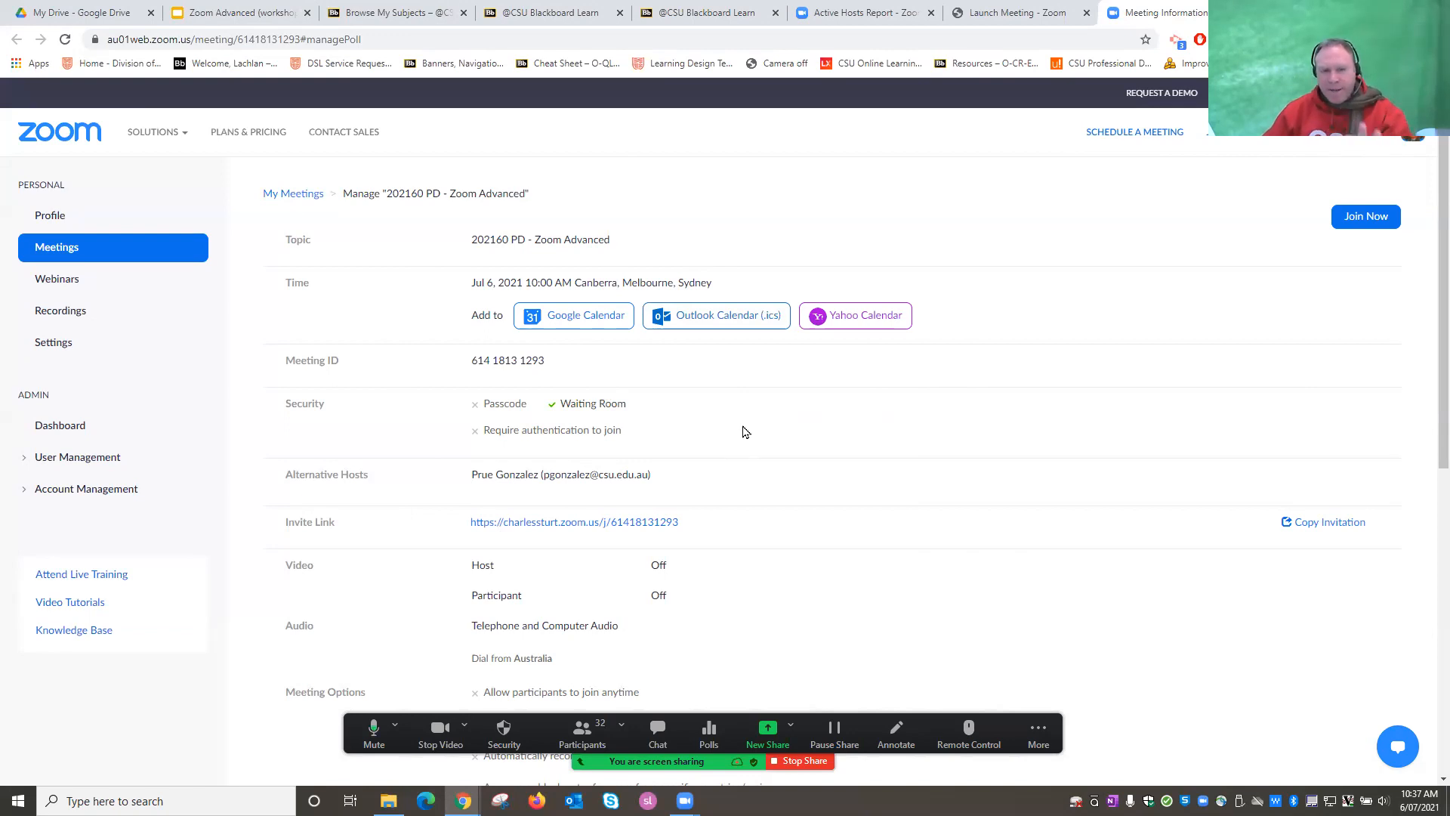
scroll(747, 431, down, 6)
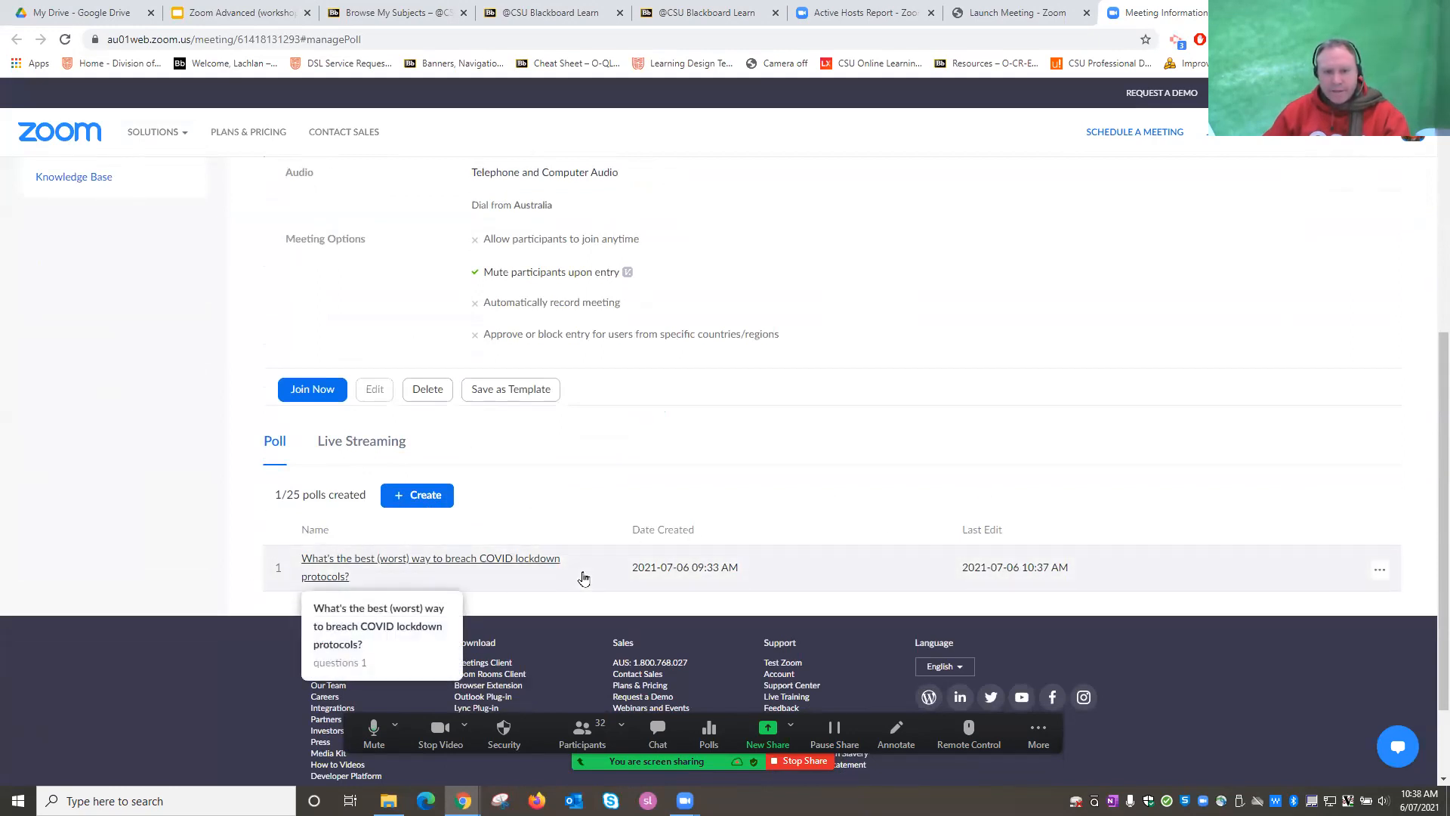
click(1380, 571)
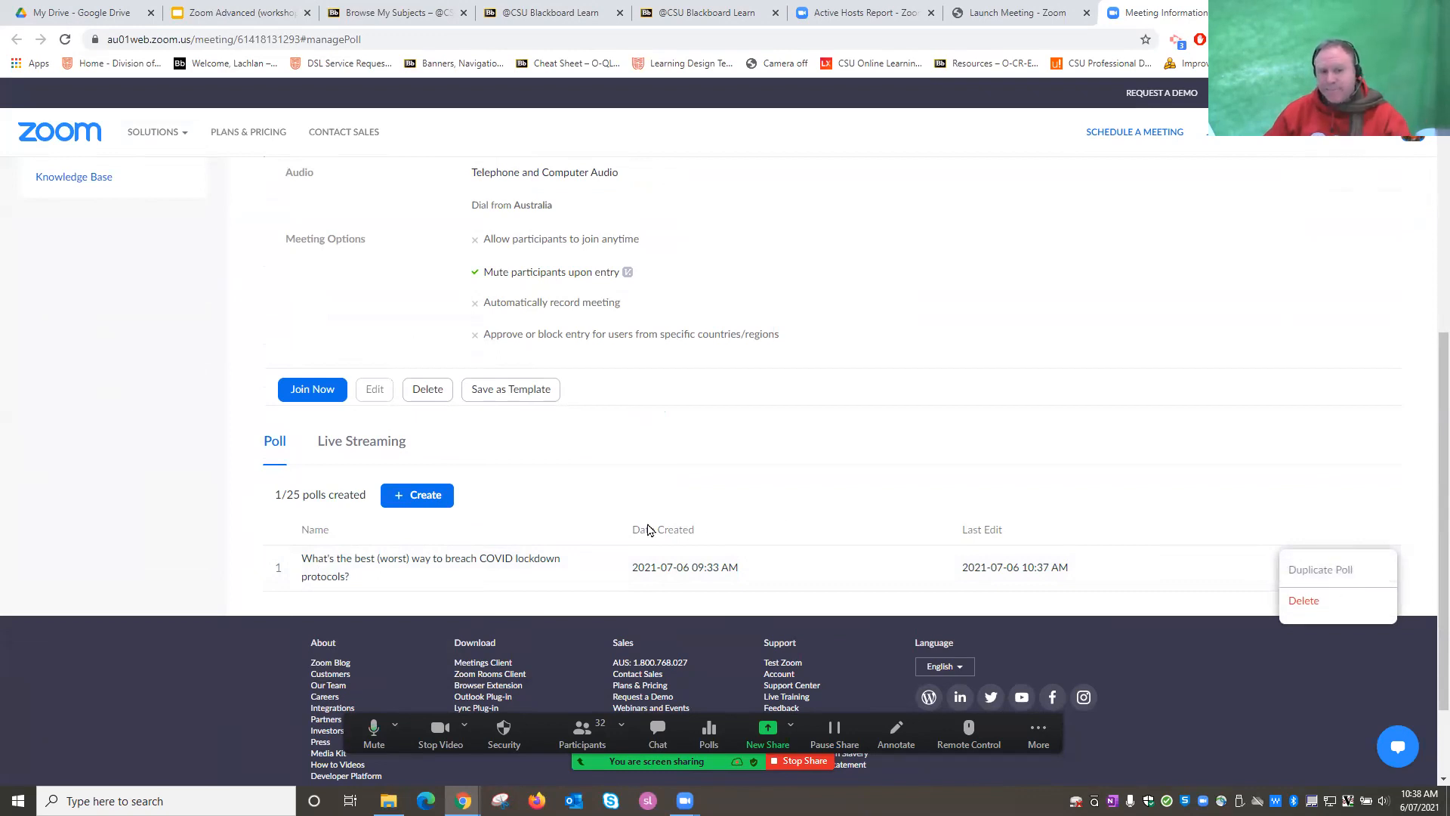
click(341, 563)
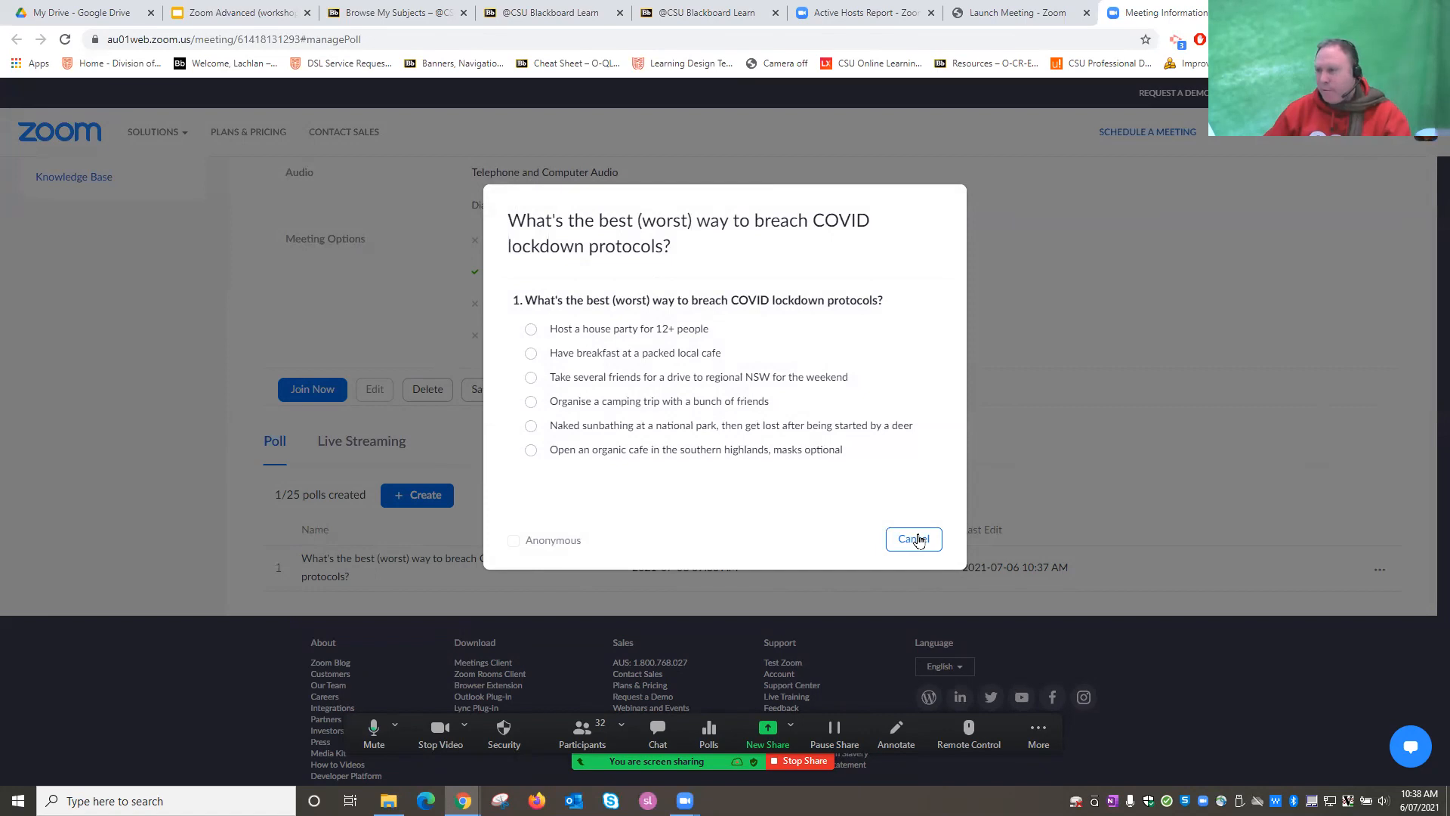
click(919, 541)
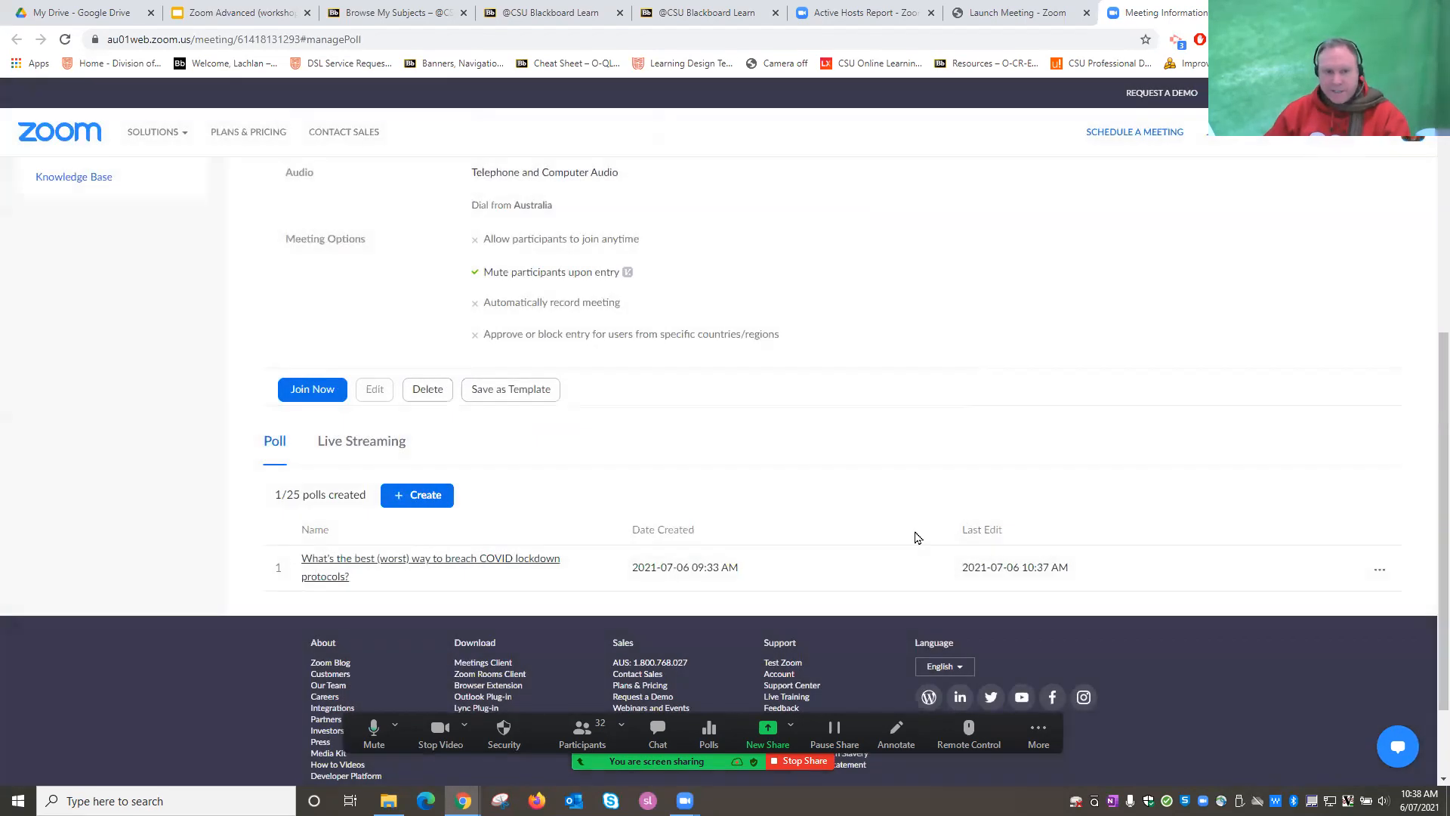
click(416, 504)
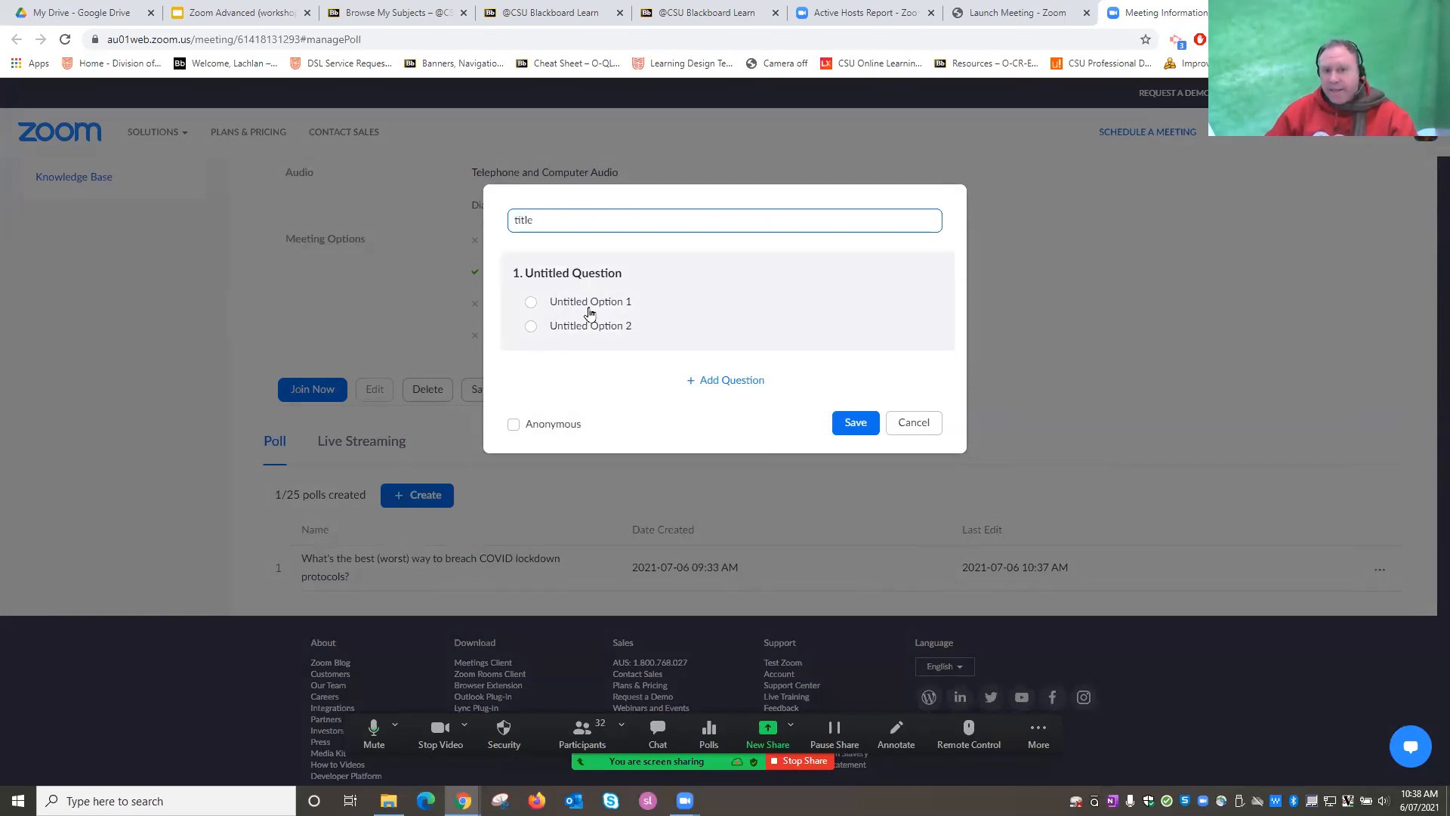
click(550, 273)
click(550, 274)
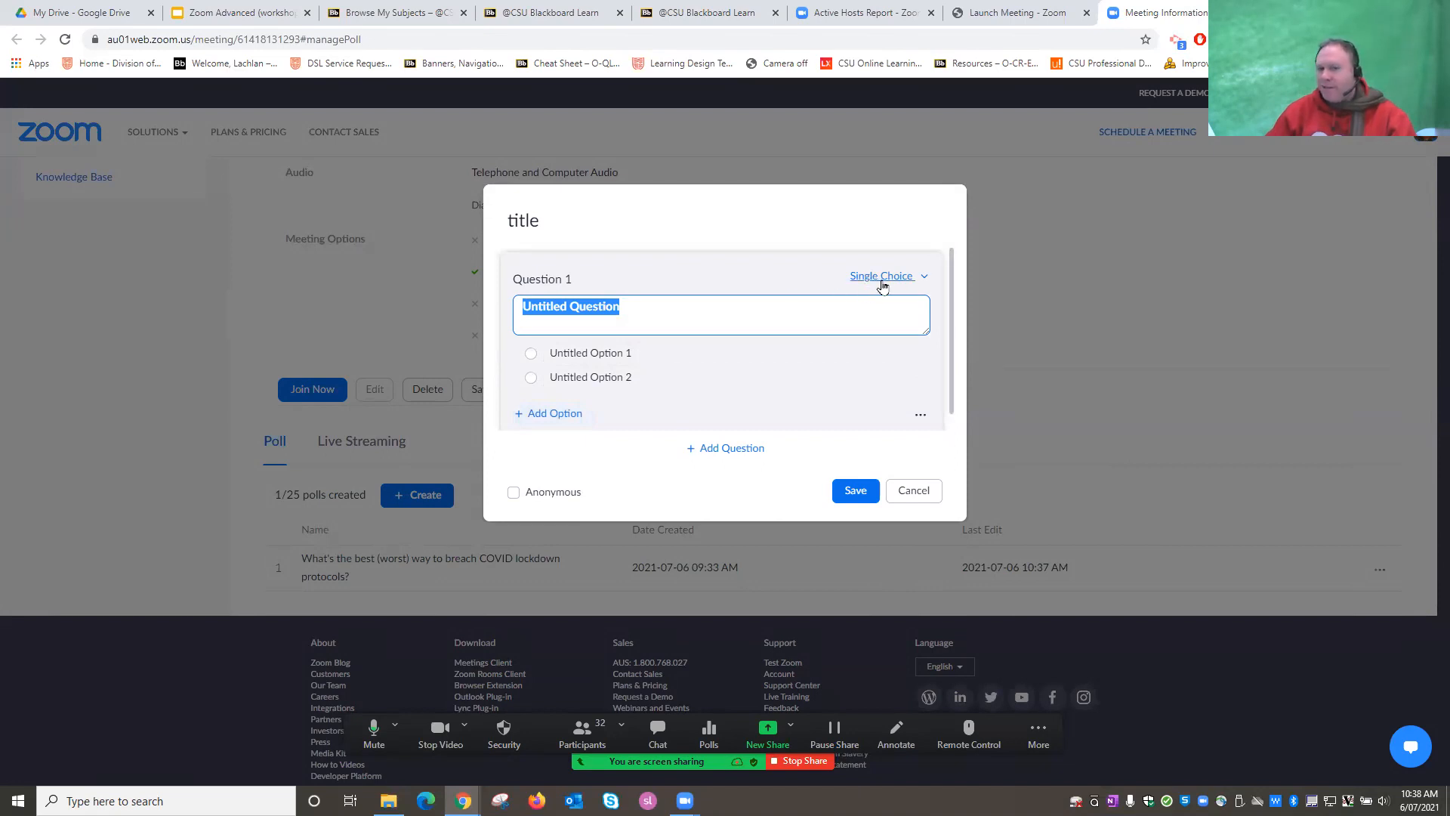
click(892, 277)
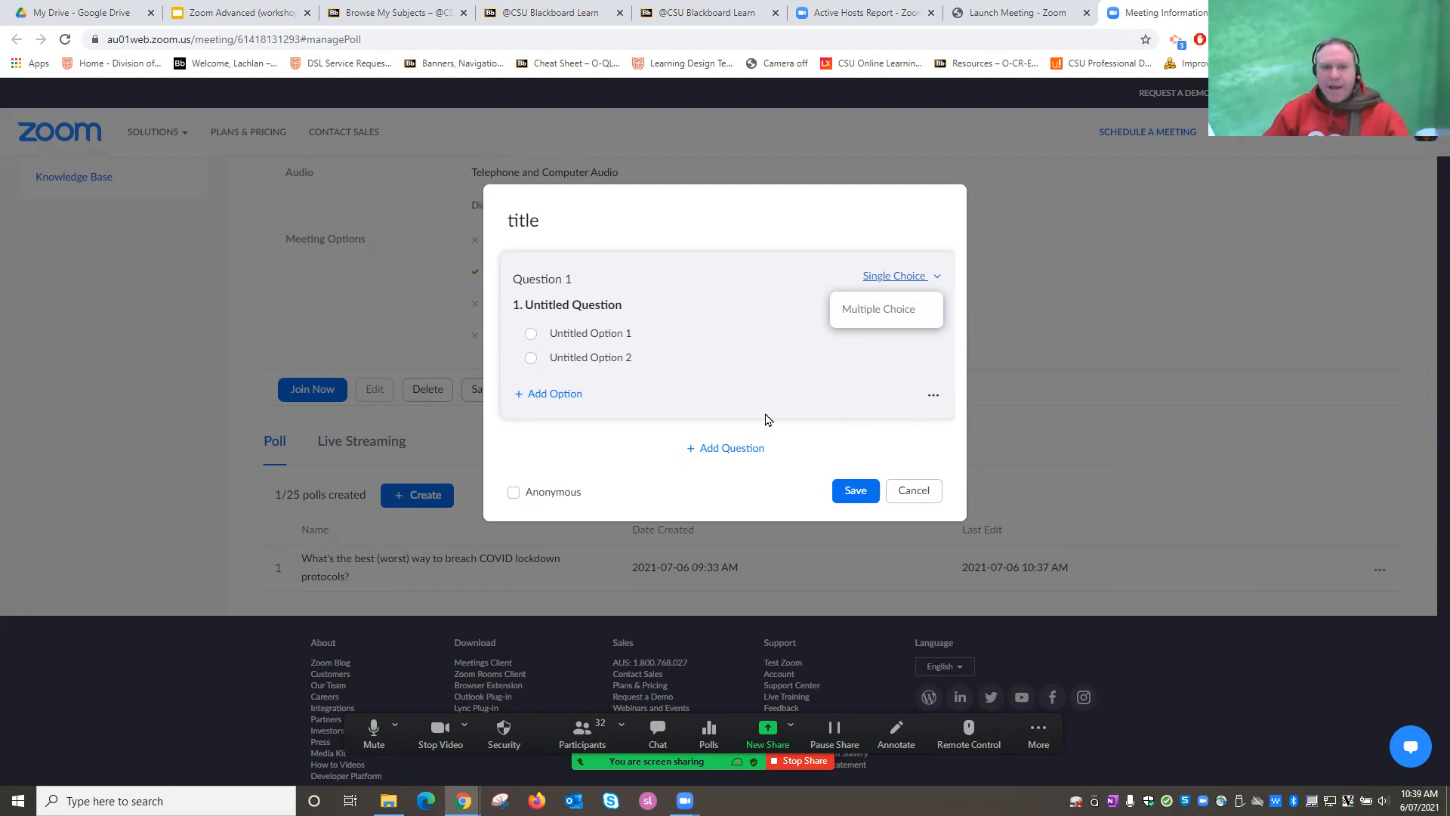
click(583, 420)
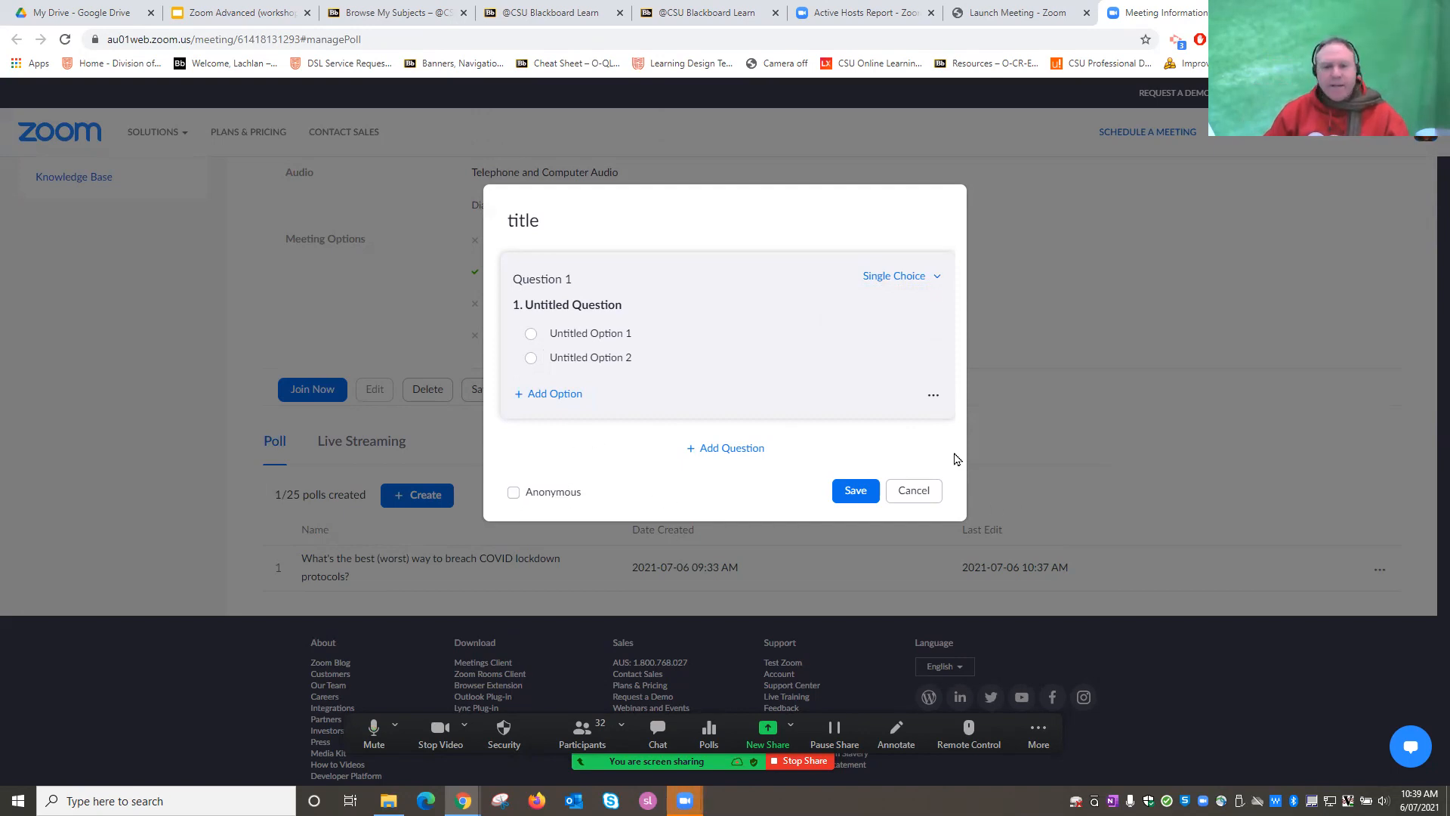
click(916, 490)
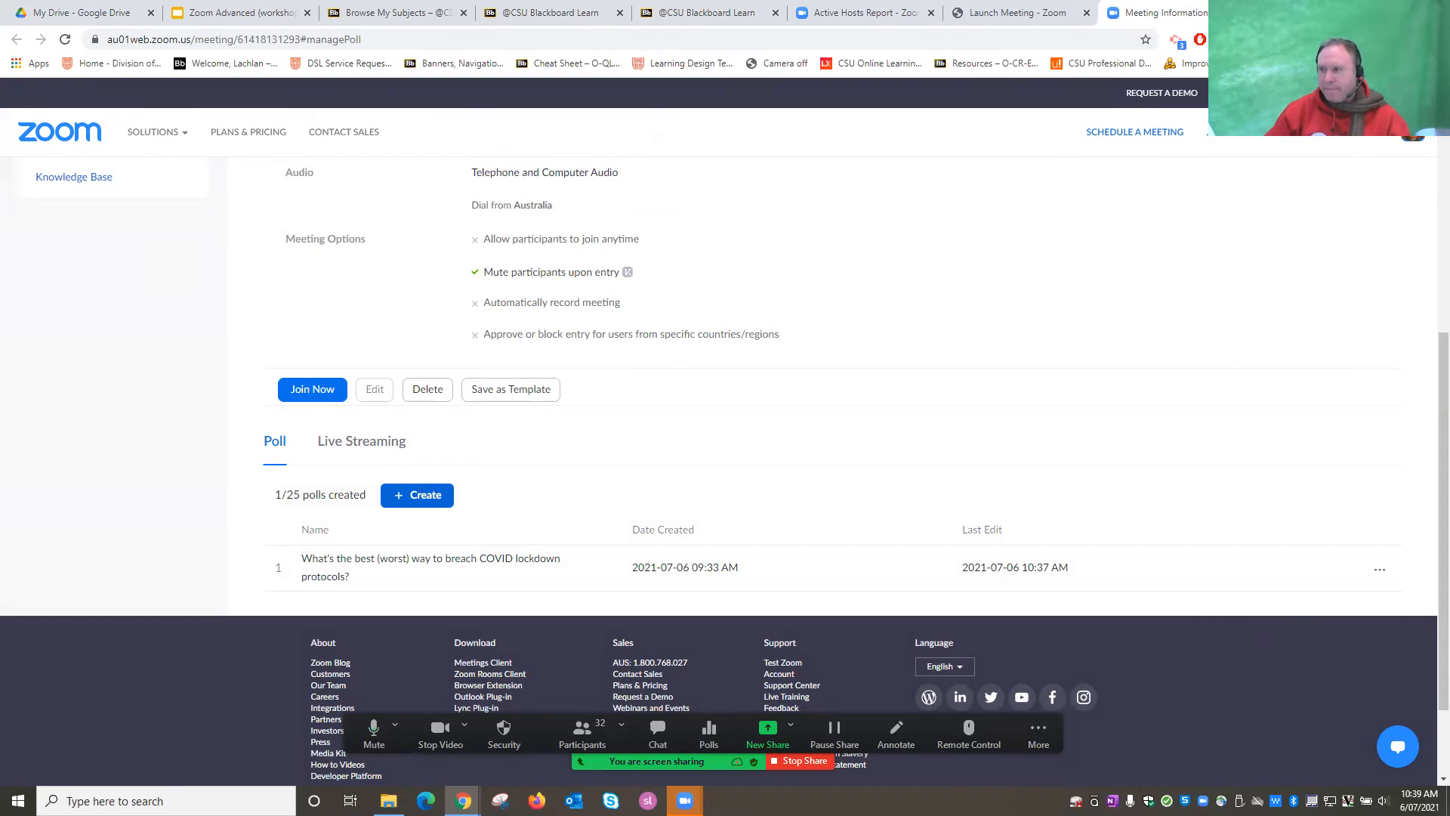
key(alt+Tab)
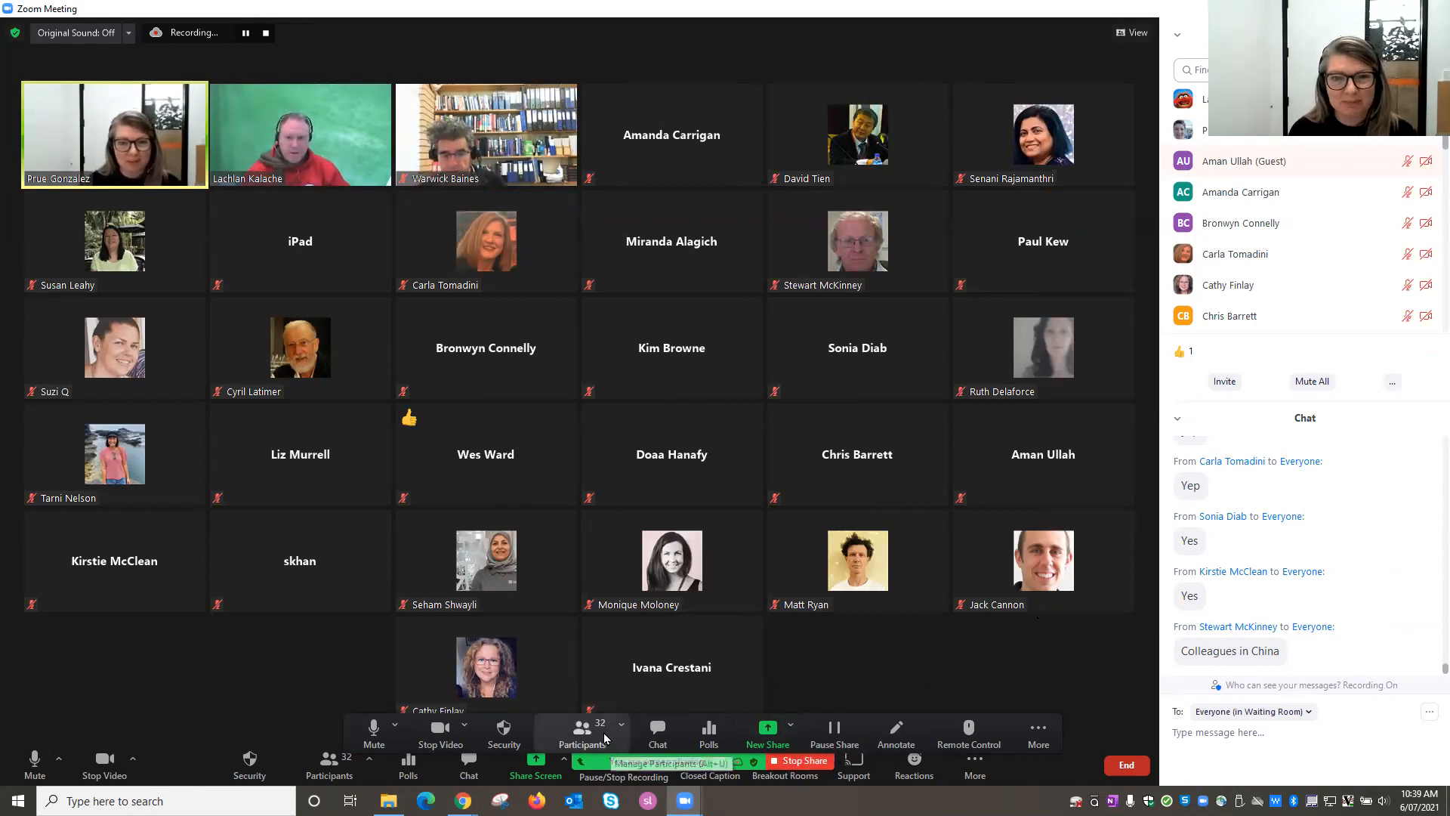
Bring the 'Zoom Advanced (workshop slides)' deck back up, showing slide 8, Polls.
mouse_move(463, 801)
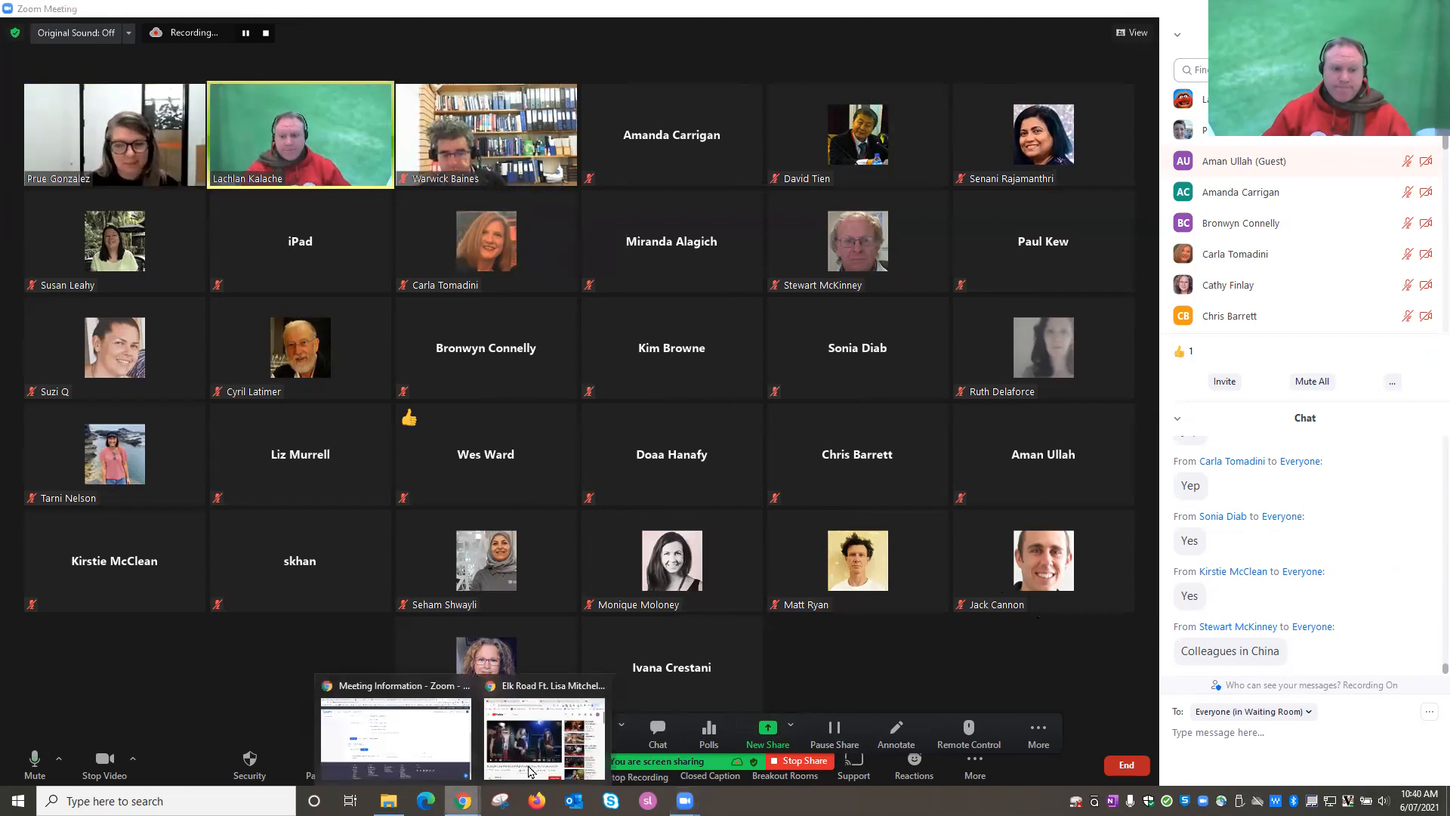
click(395, 737)
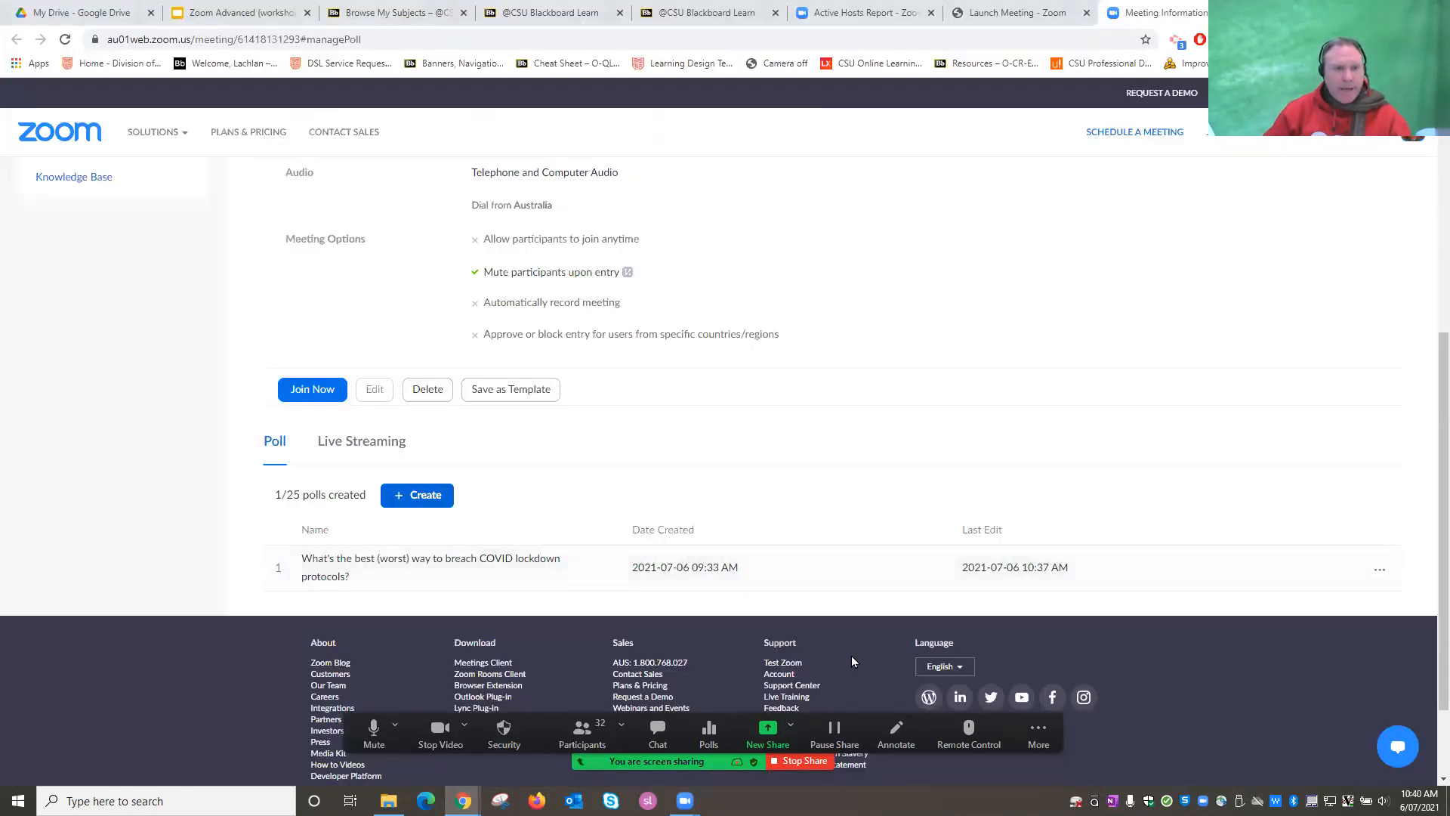
click(249, 11)
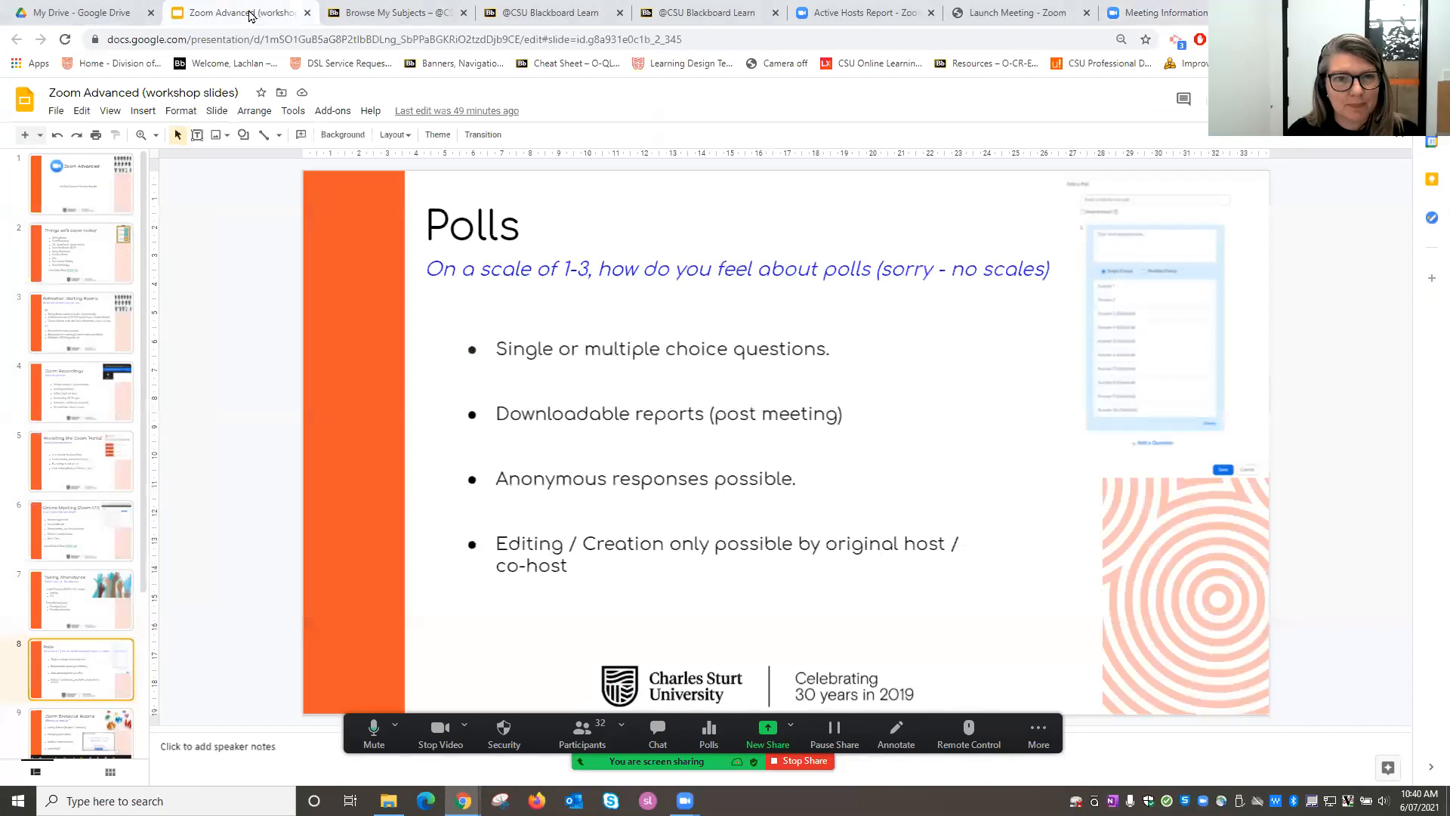
Advance the deck to slide 9, 'Zoom Breakout Rooms', and return to the meeting gallery.
scroll(76, 649, down, 1)
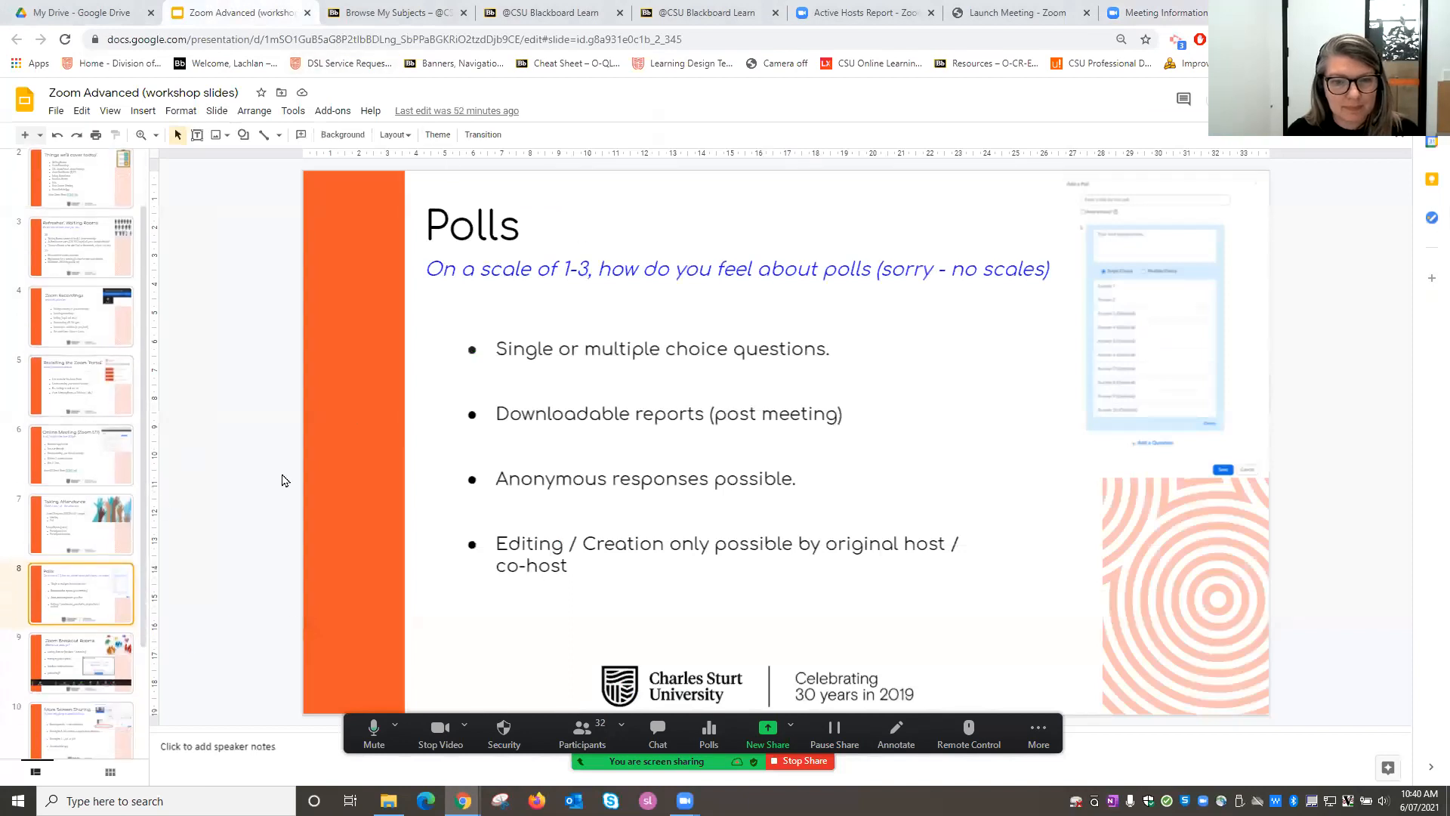
click(93, 661)
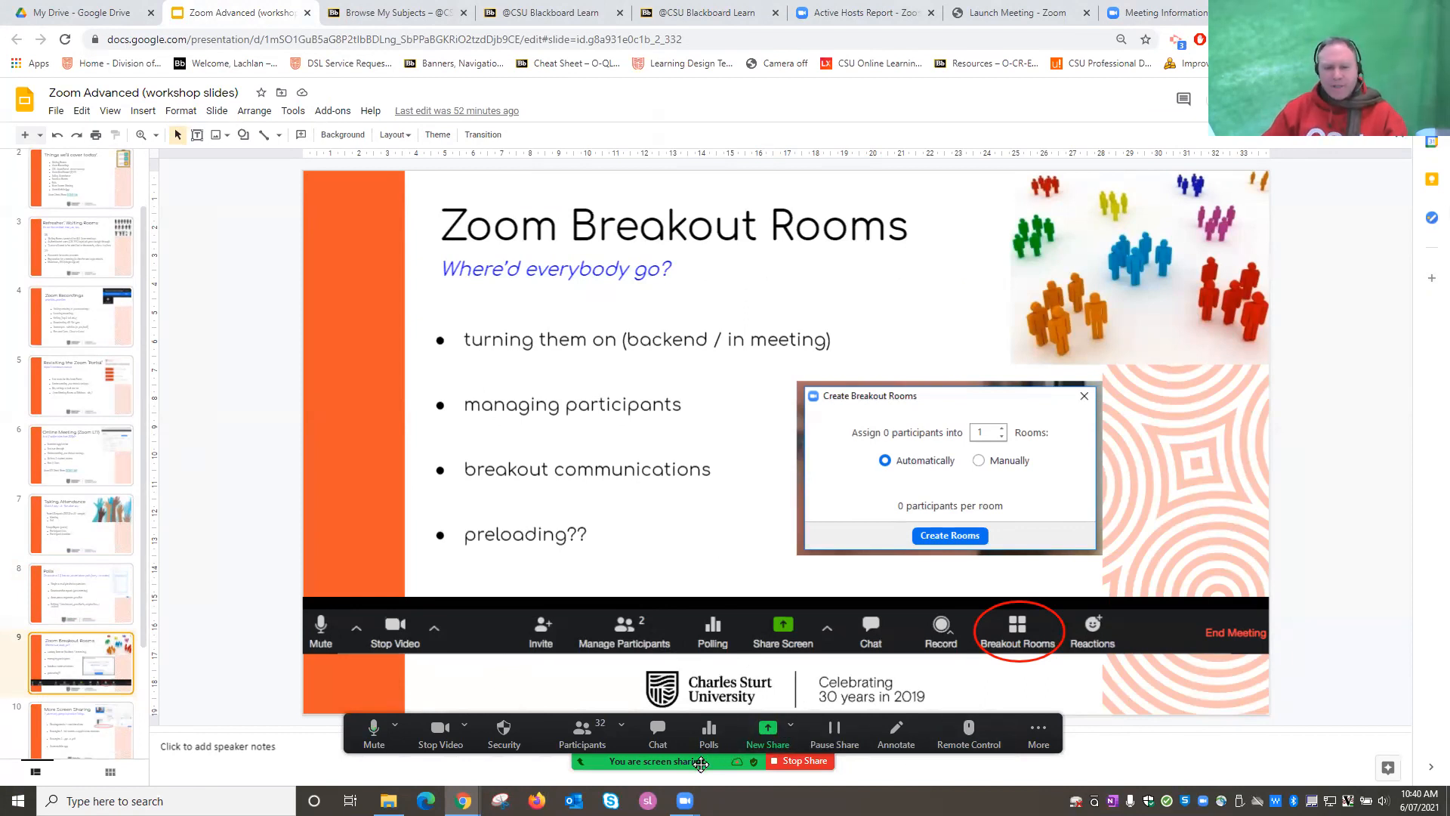
key(alt+Tab)
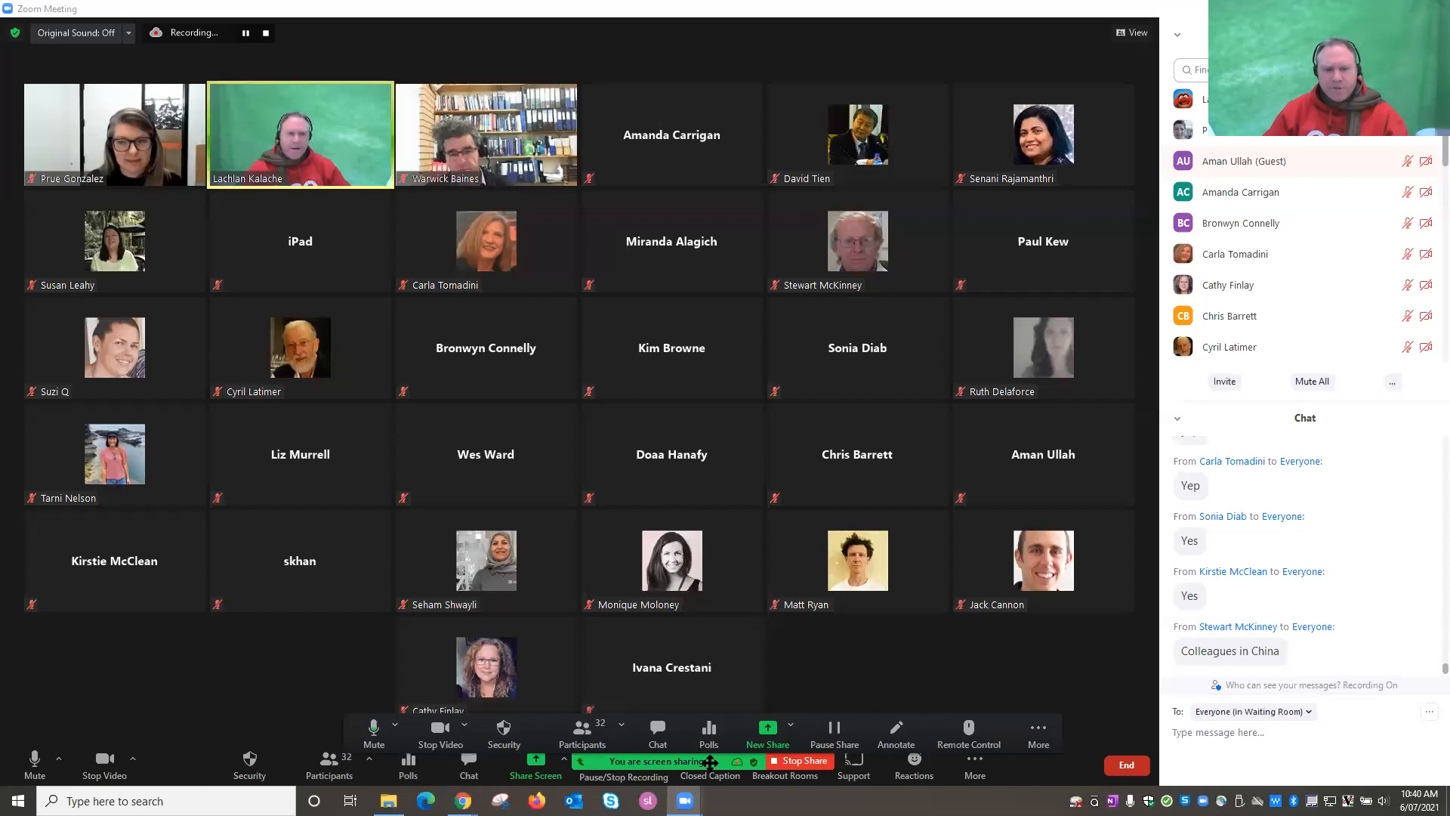
Move the sharing bar aside and choose Breakout Rooms from the More menu.
drag(710, 763, 705, 740)
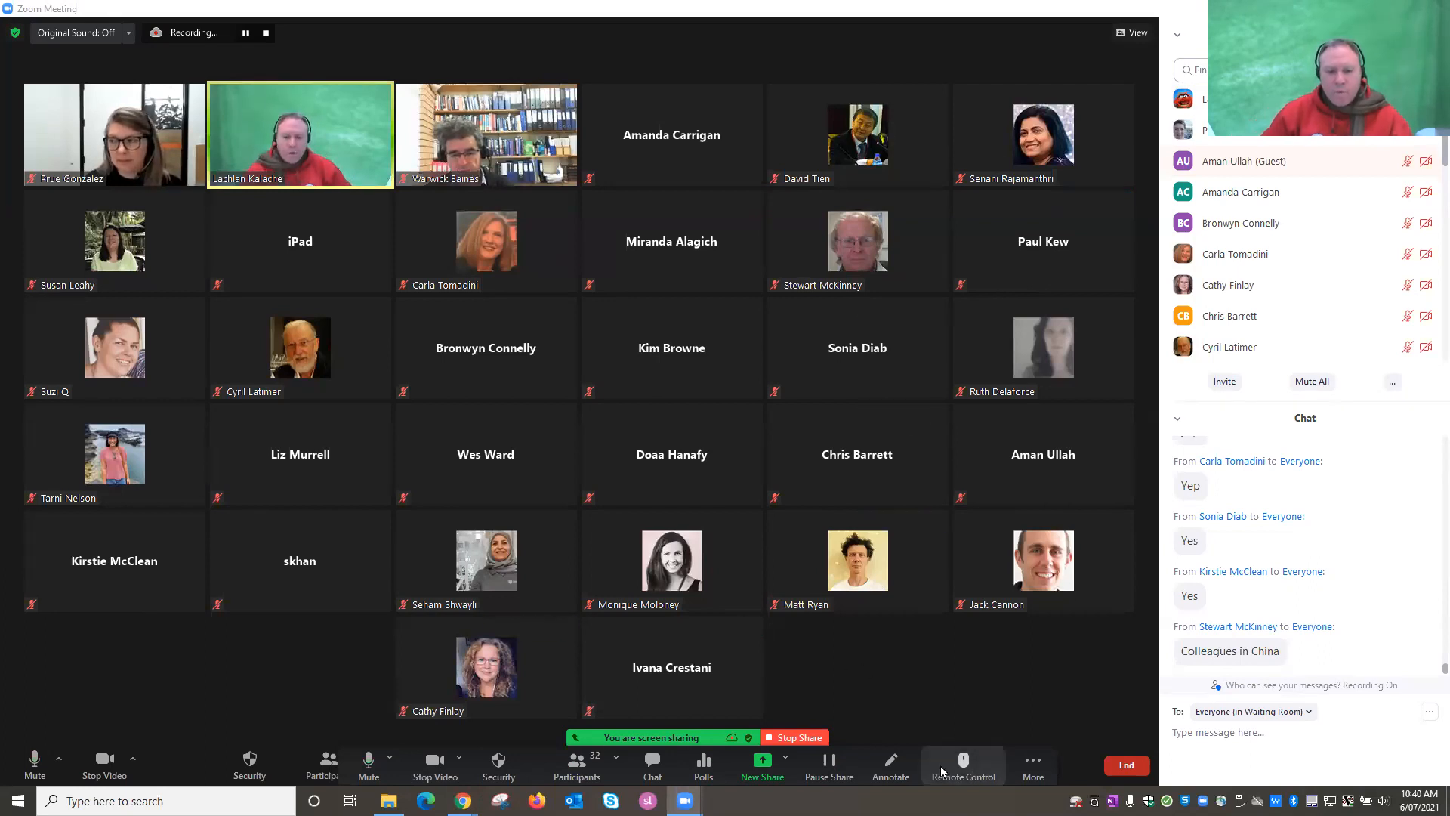
click(1030, 762)
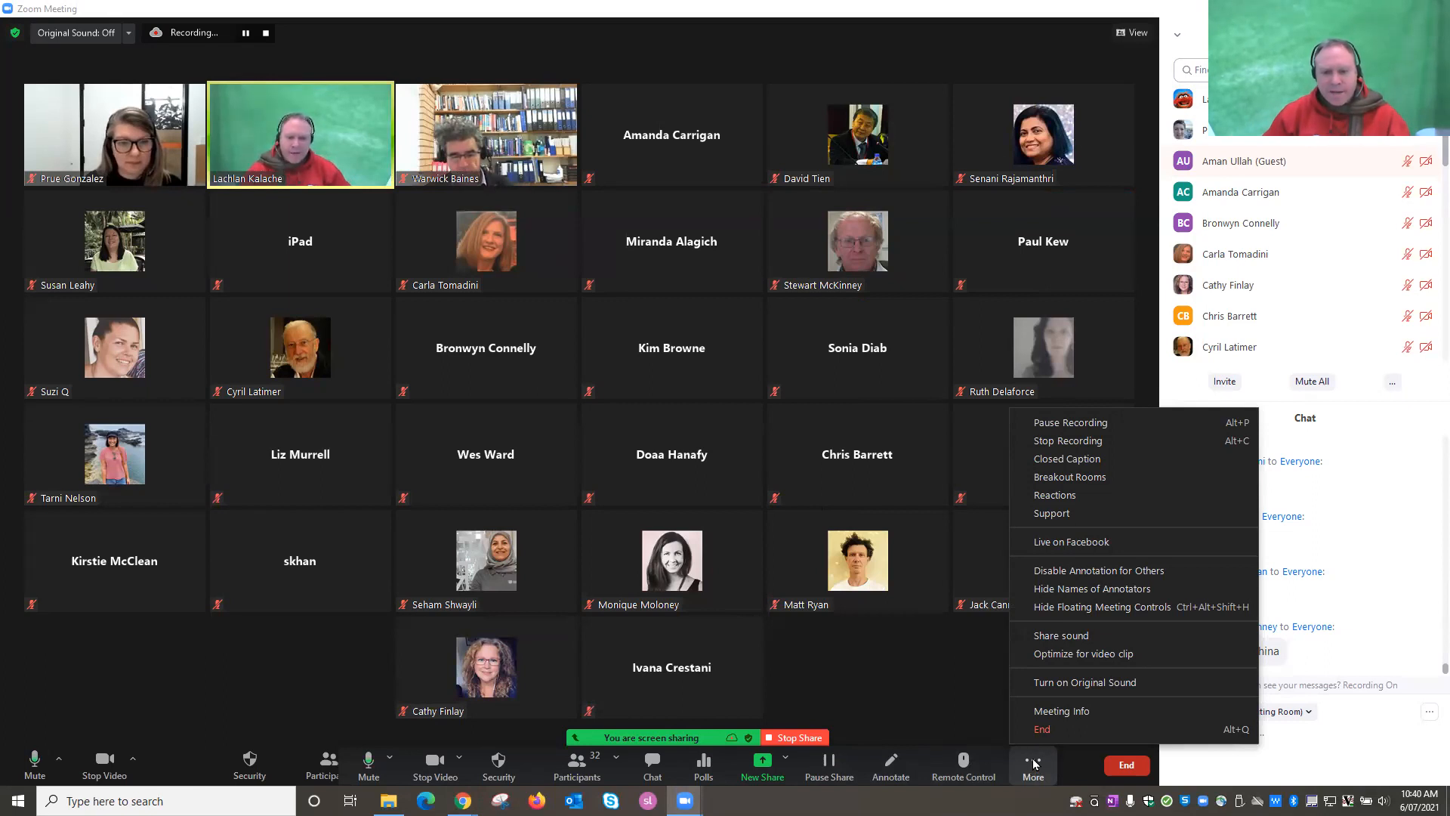
click(1095, 477)
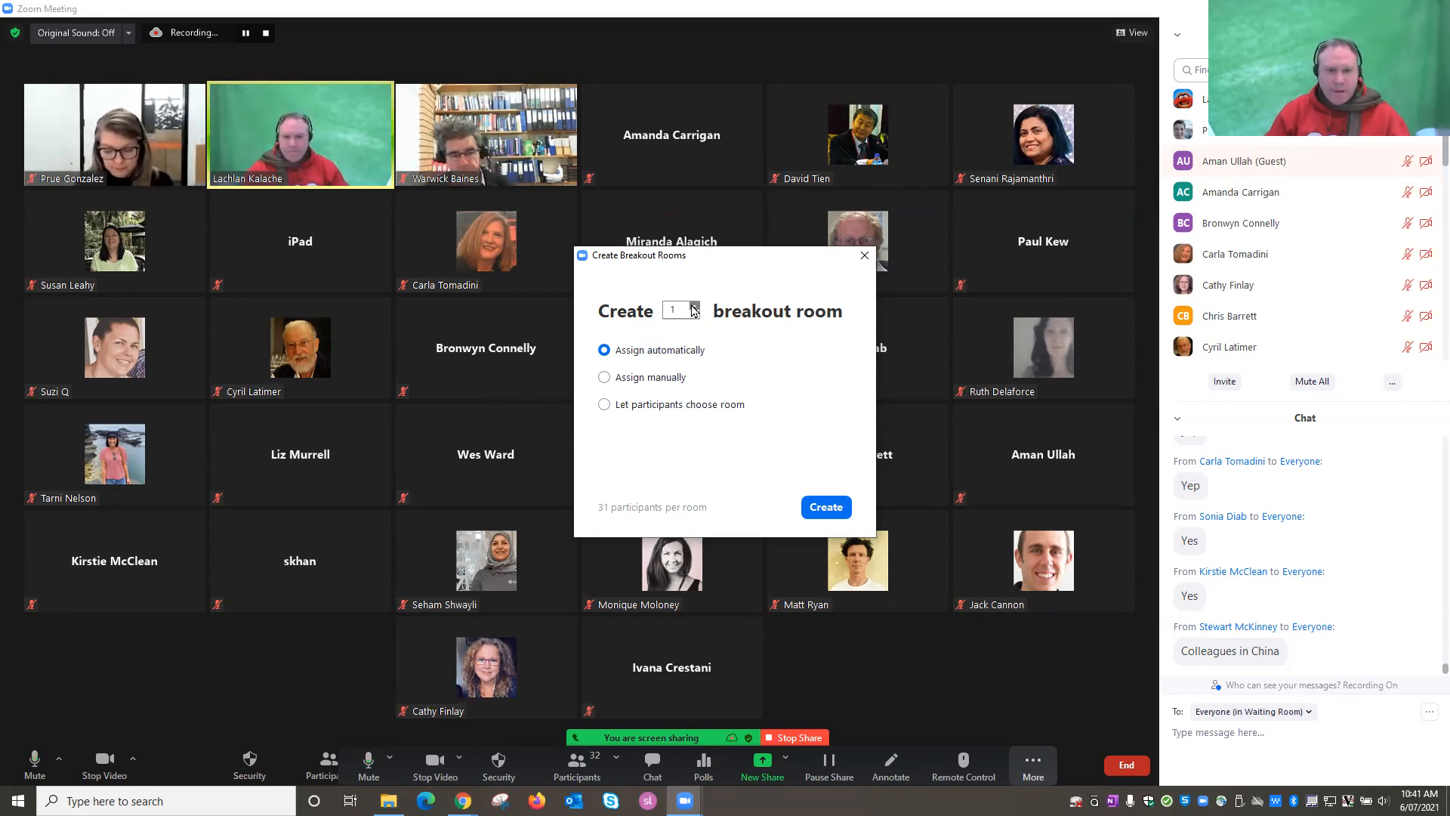
Create 3 breakout rooms with automatic assignment, about 10–11 participants each.
click(694, 306)
click(693, 306)
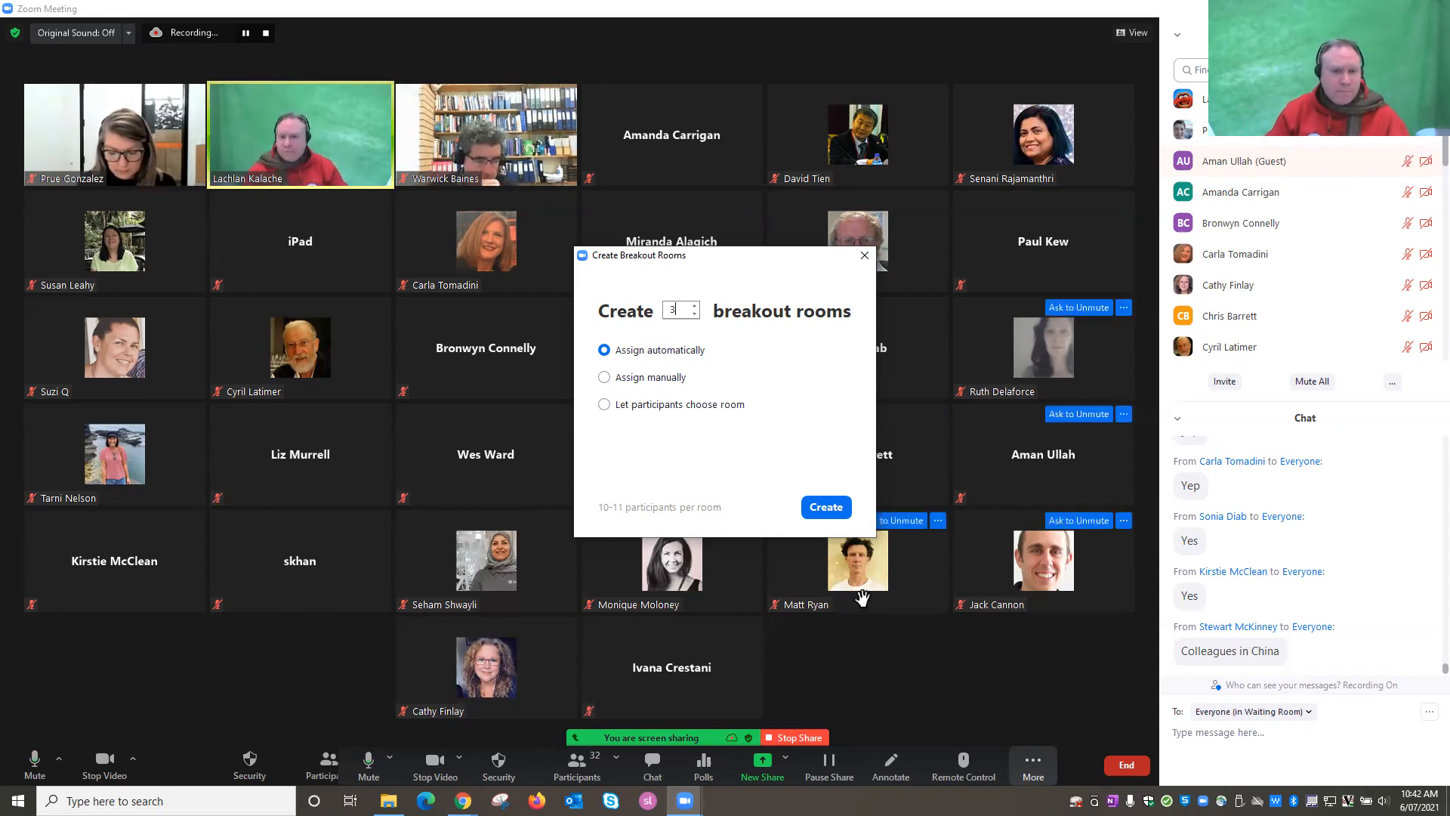
click(815, 506)
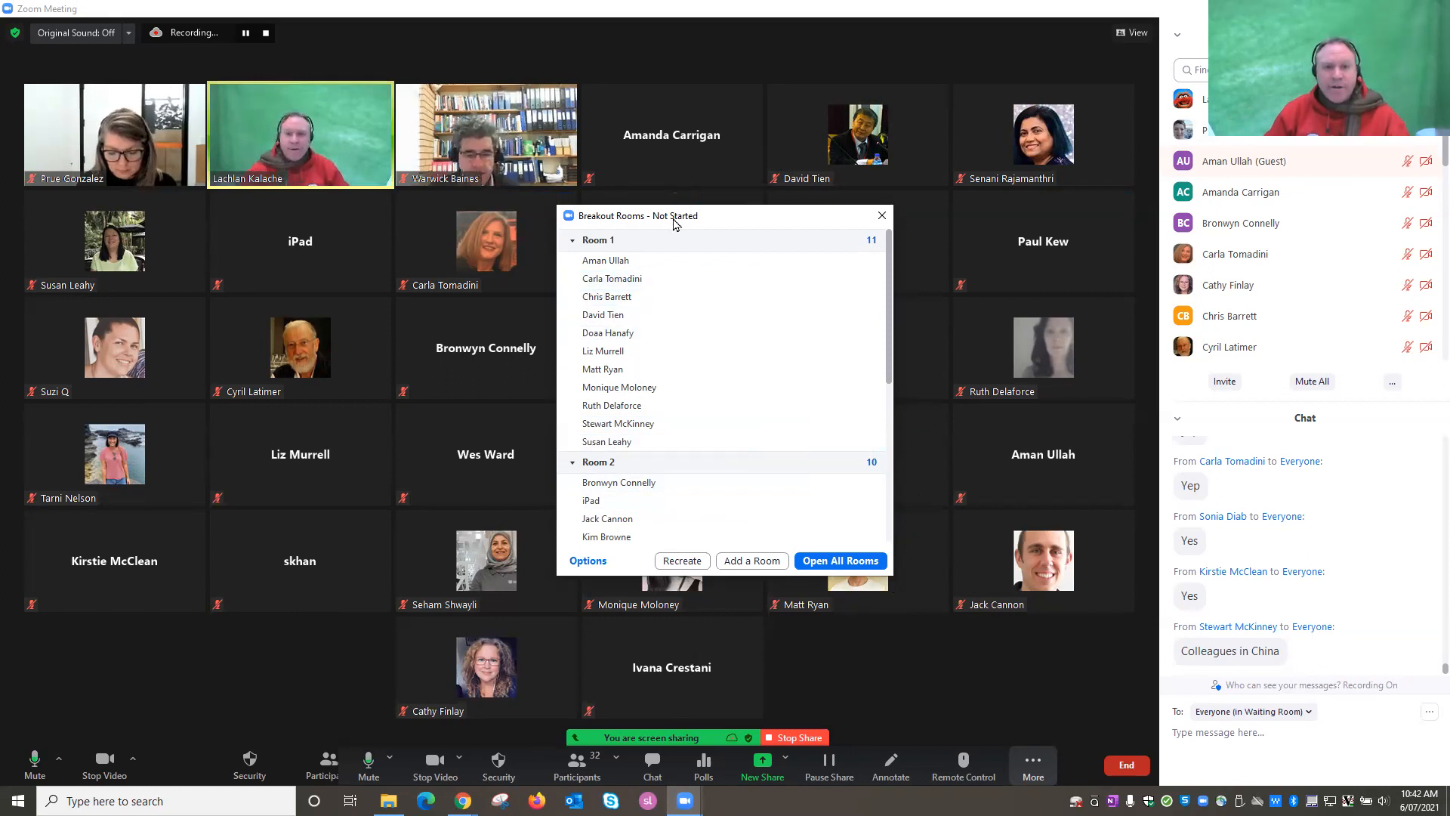
mouse_move(633, 243)
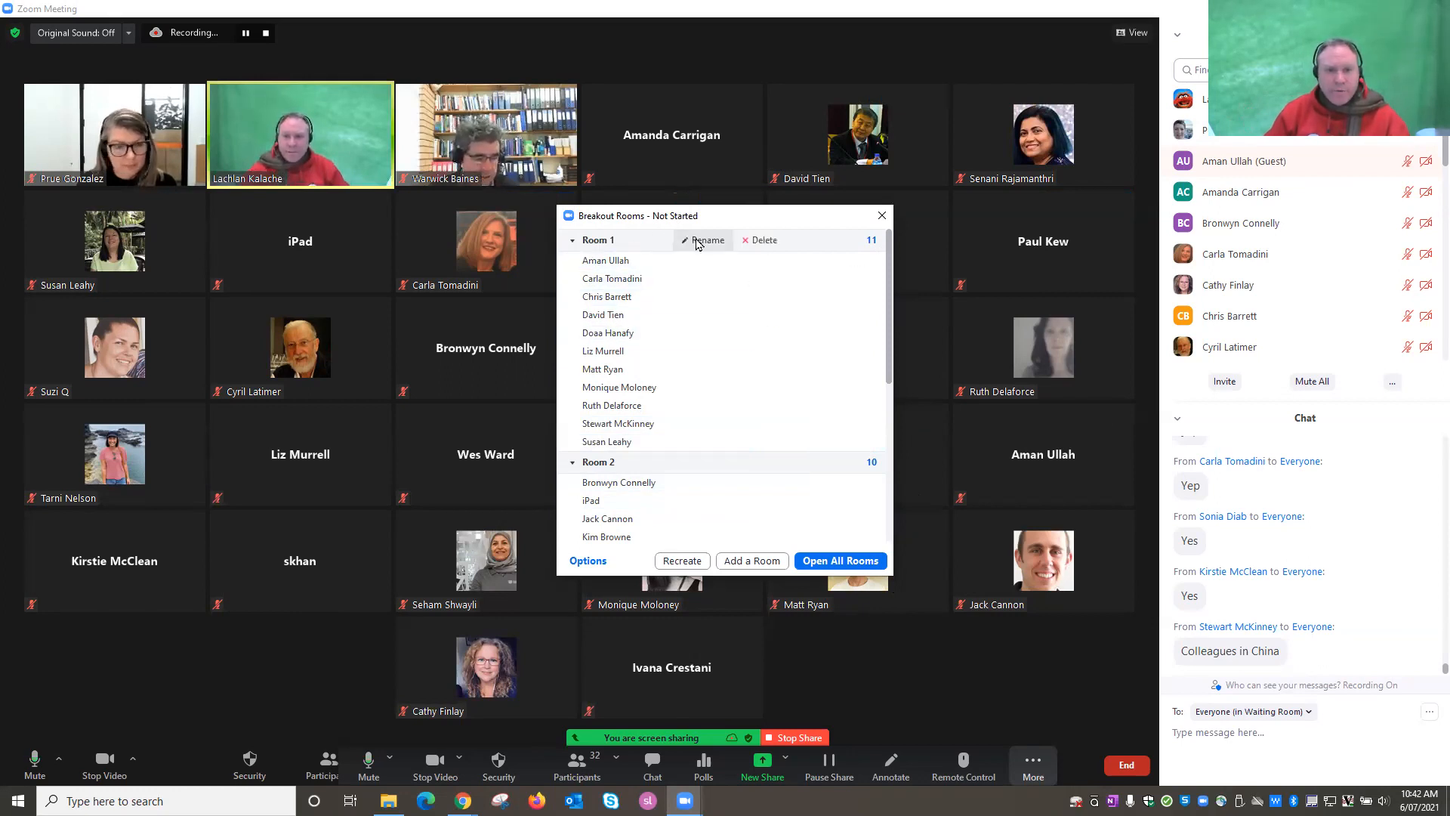
Rename Room 1 to 'animals' and Room 2 to 'monsters'.
click(697, 241)
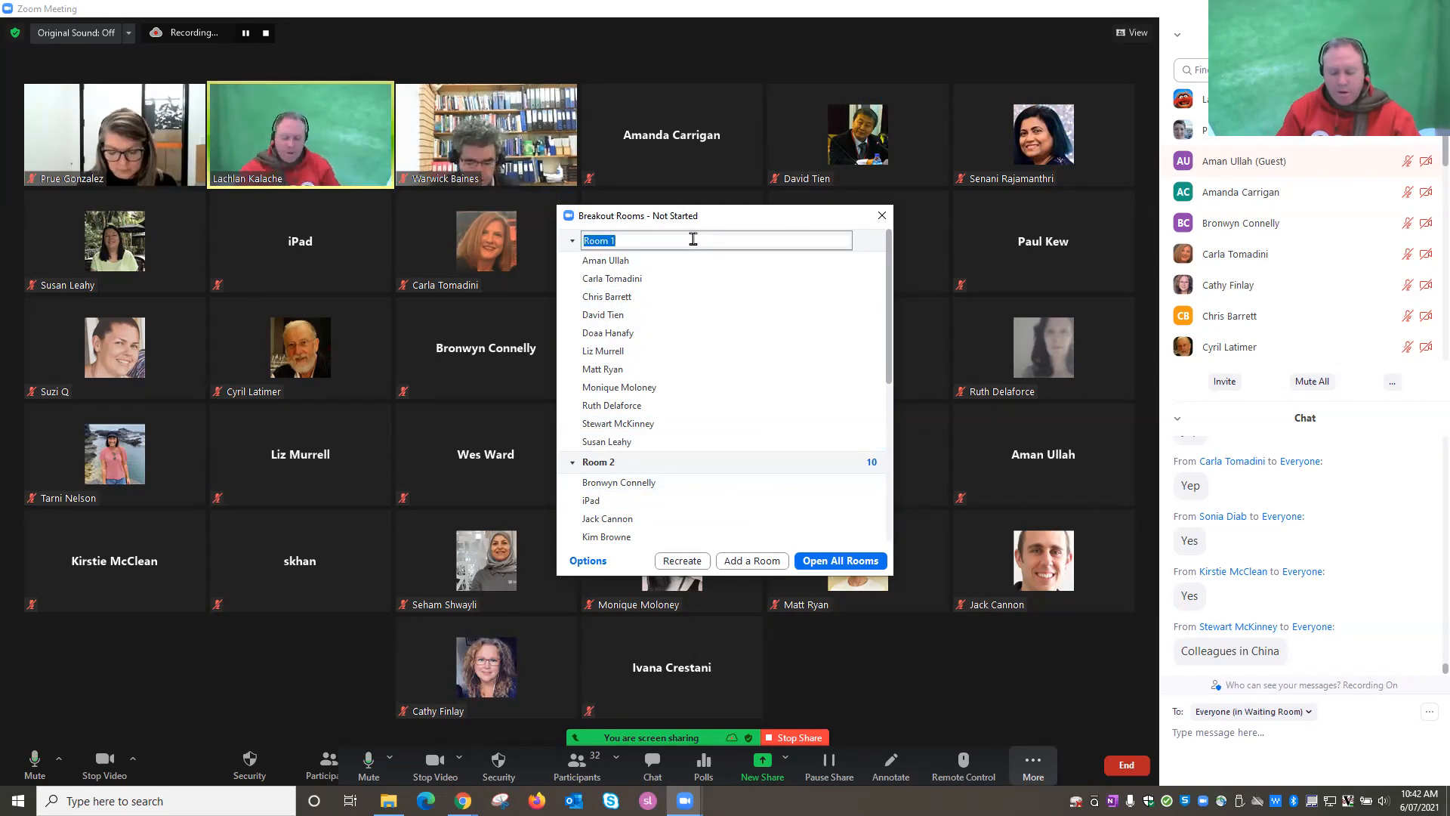
text(animals)
key(Return)
mouse_move(625, 460)
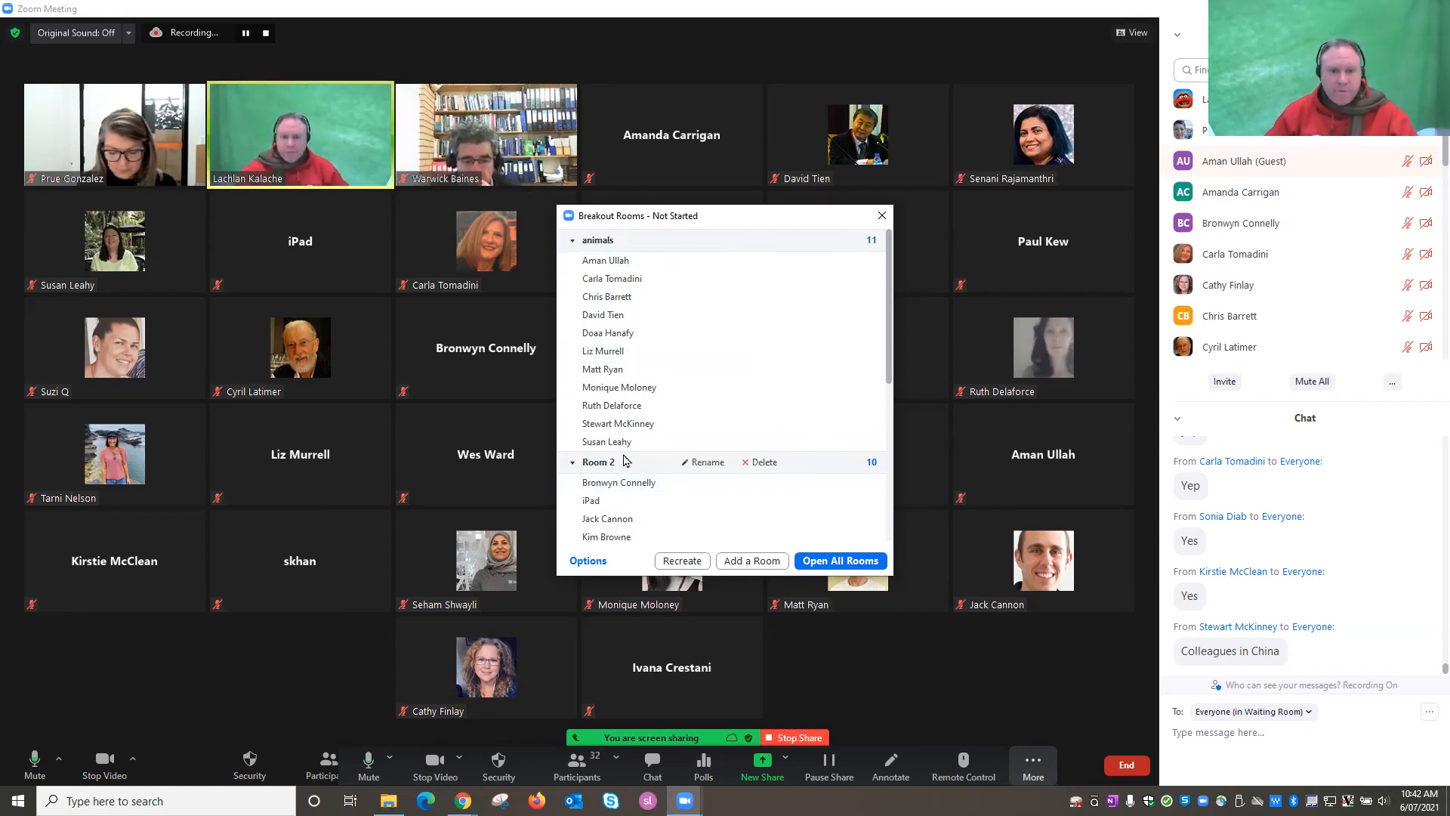
mouse_move(645, 318)
mouse_move(772, 265)
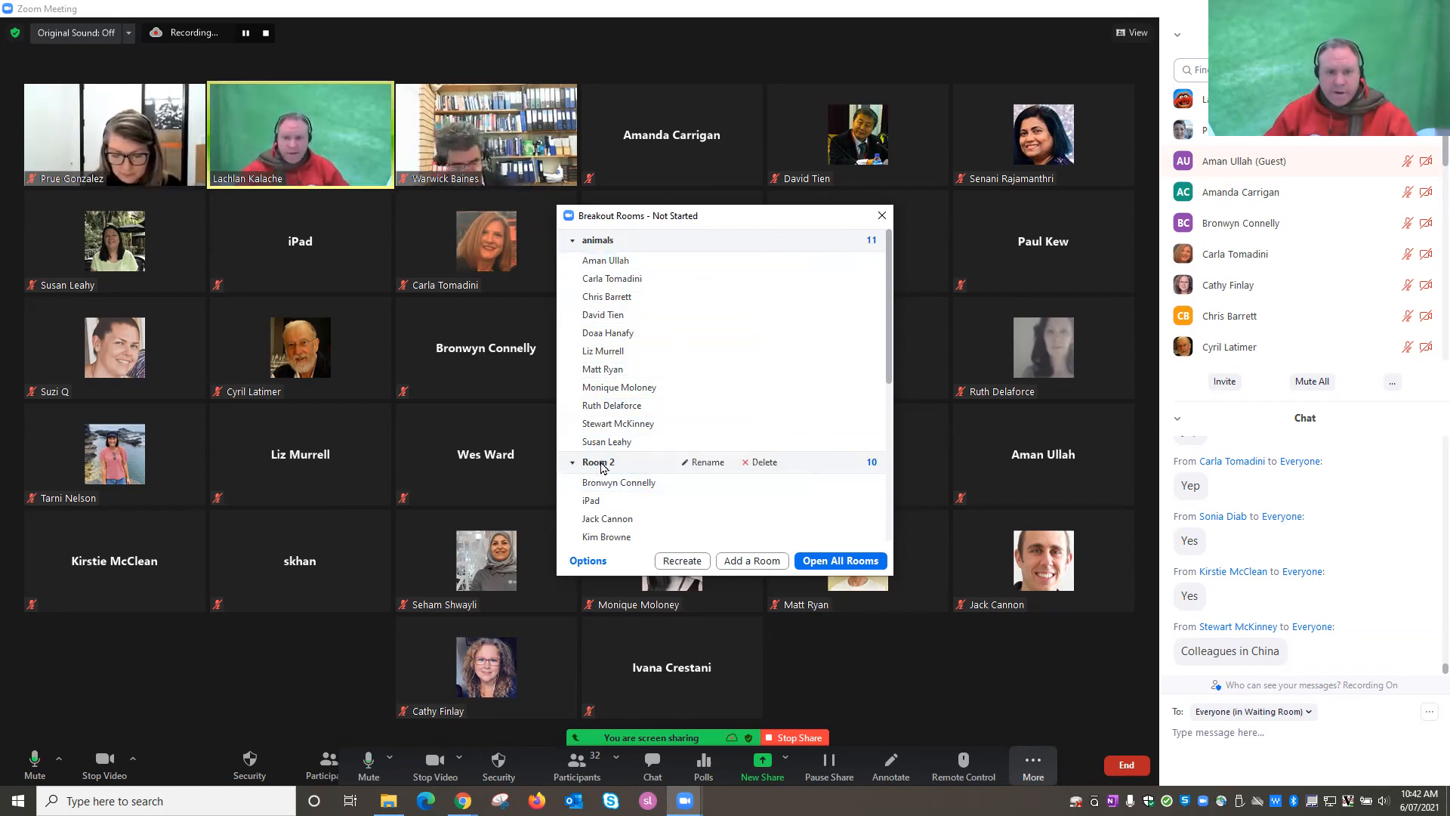
click(693, 462)
text(moin)
text(nbst)
text(sters)
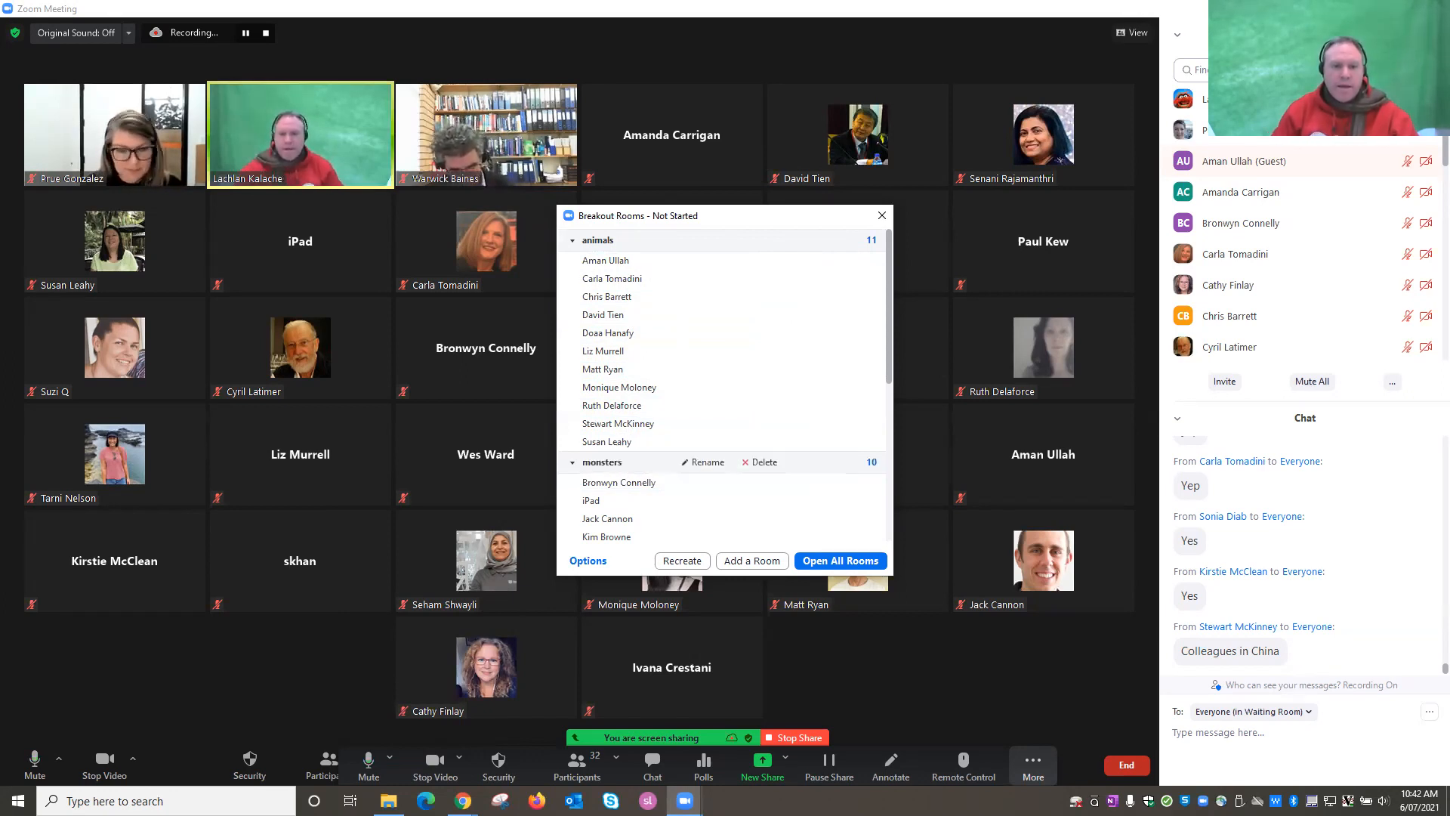
key(Return)
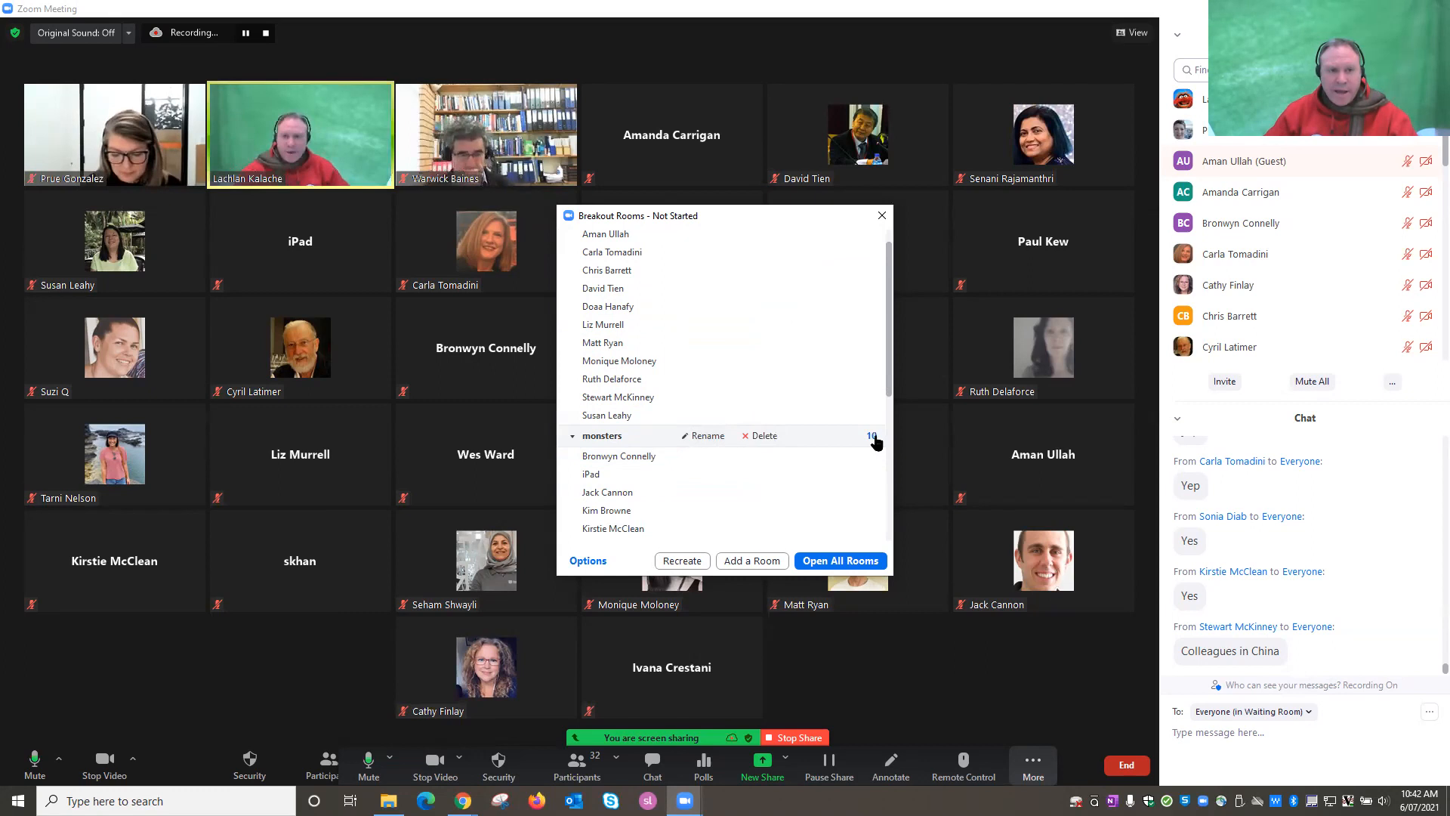
Rename Room 3 to 'can't think of a name'.
scroll(629, 446, down, 3)
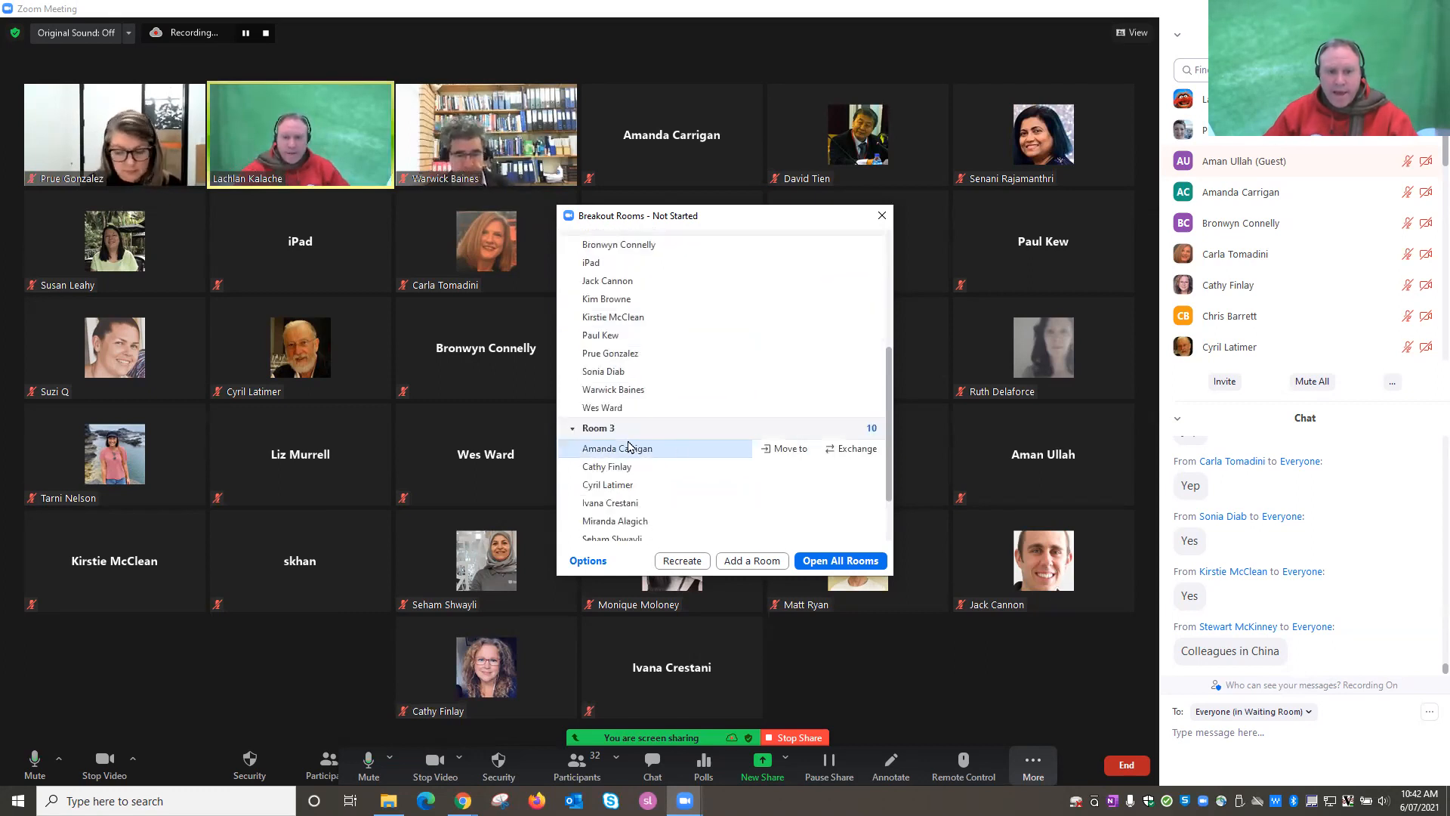
click(700, 428)
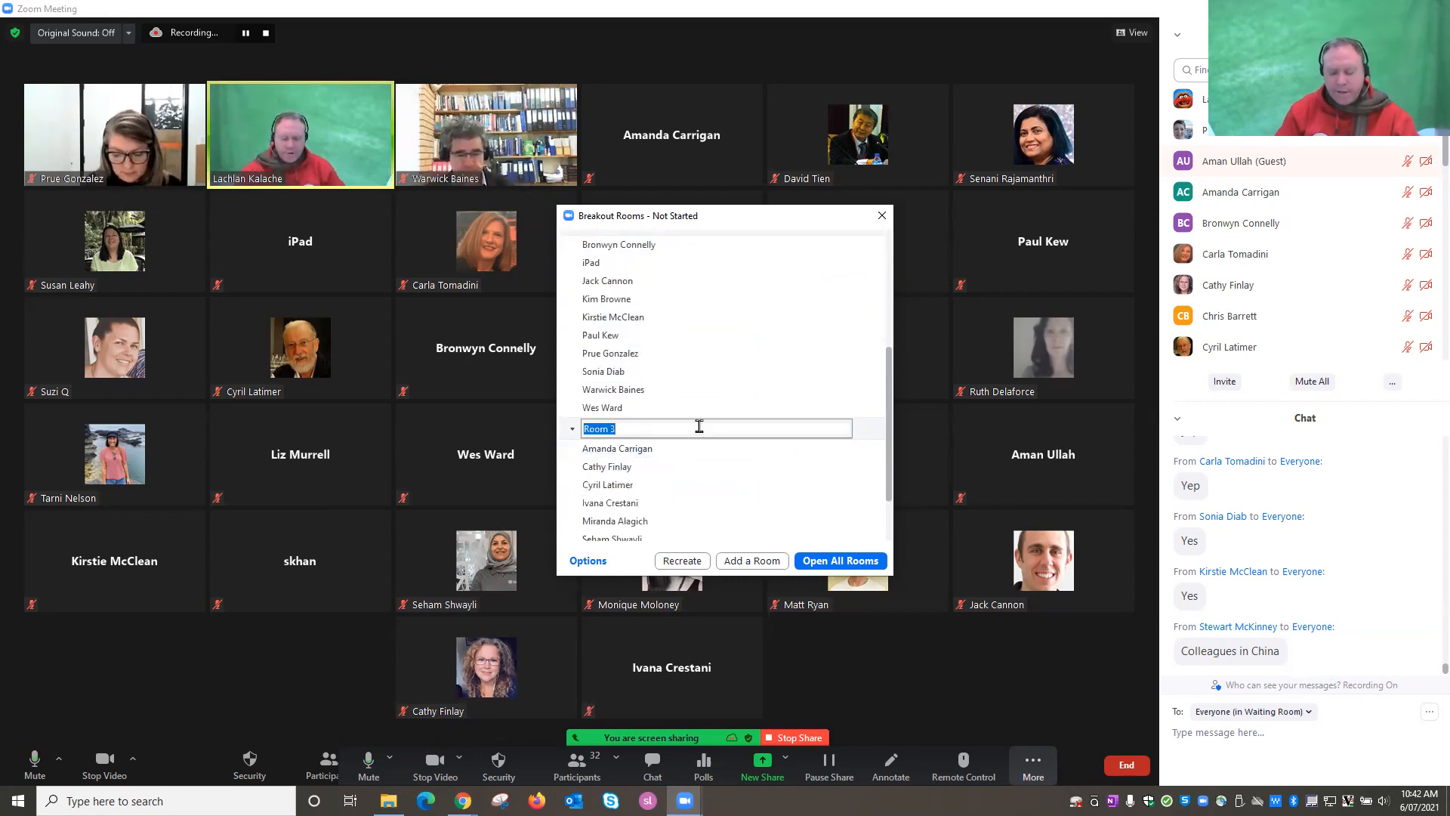
text(can't think)
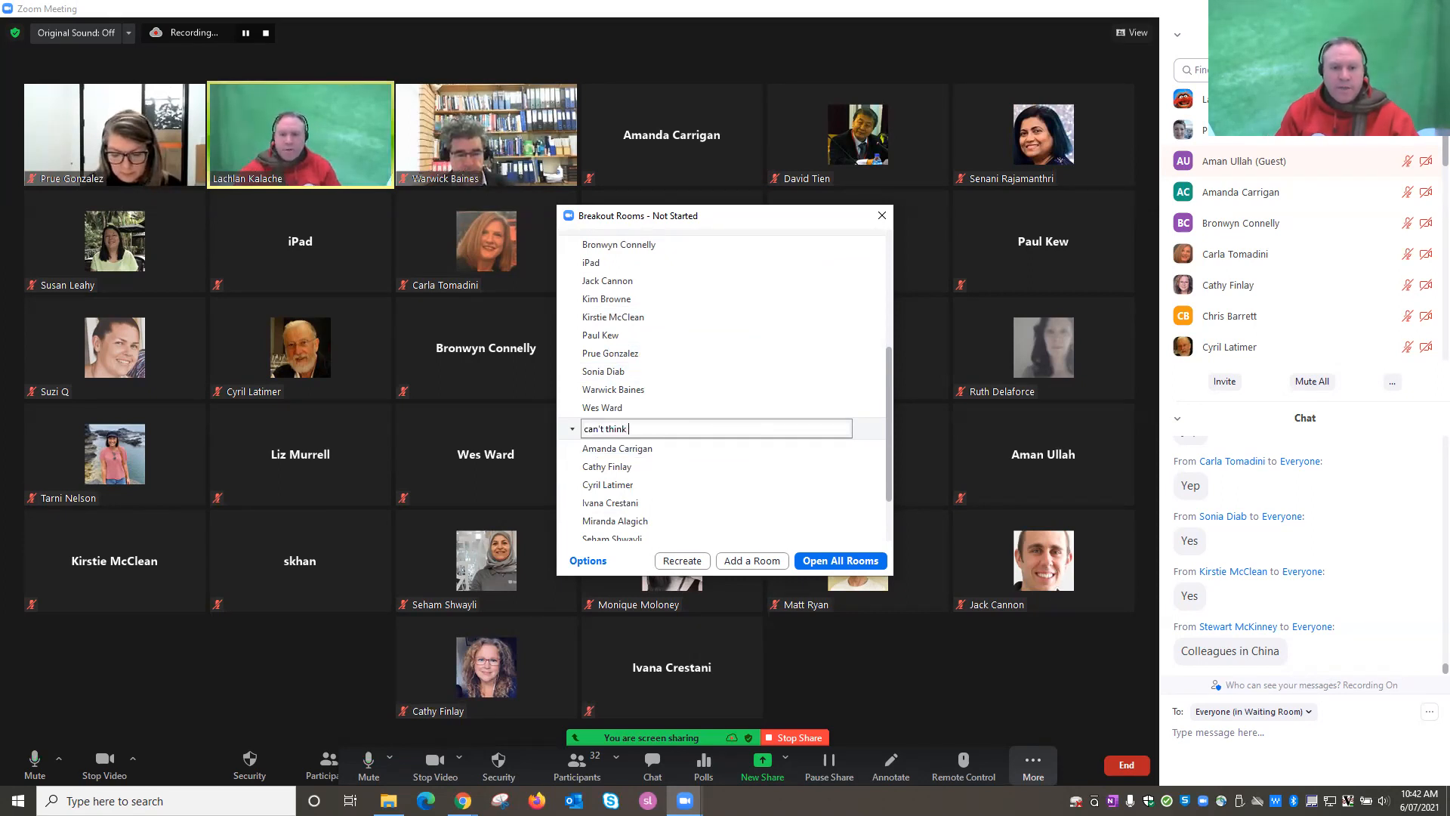
text( of a name)
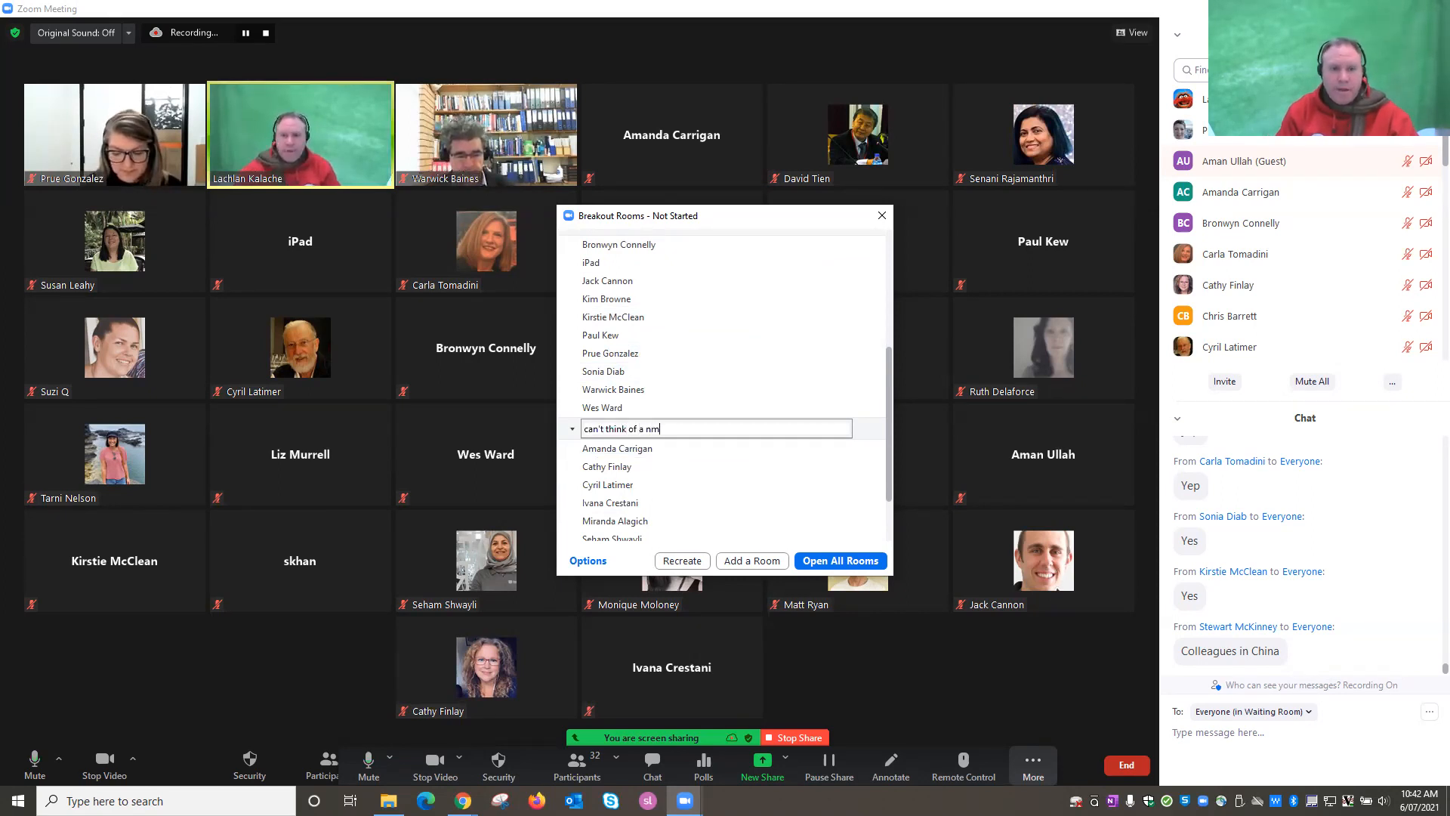
key(Return)
scroll(776, 456, down, 1)
scroll(776, 456, down, 1)
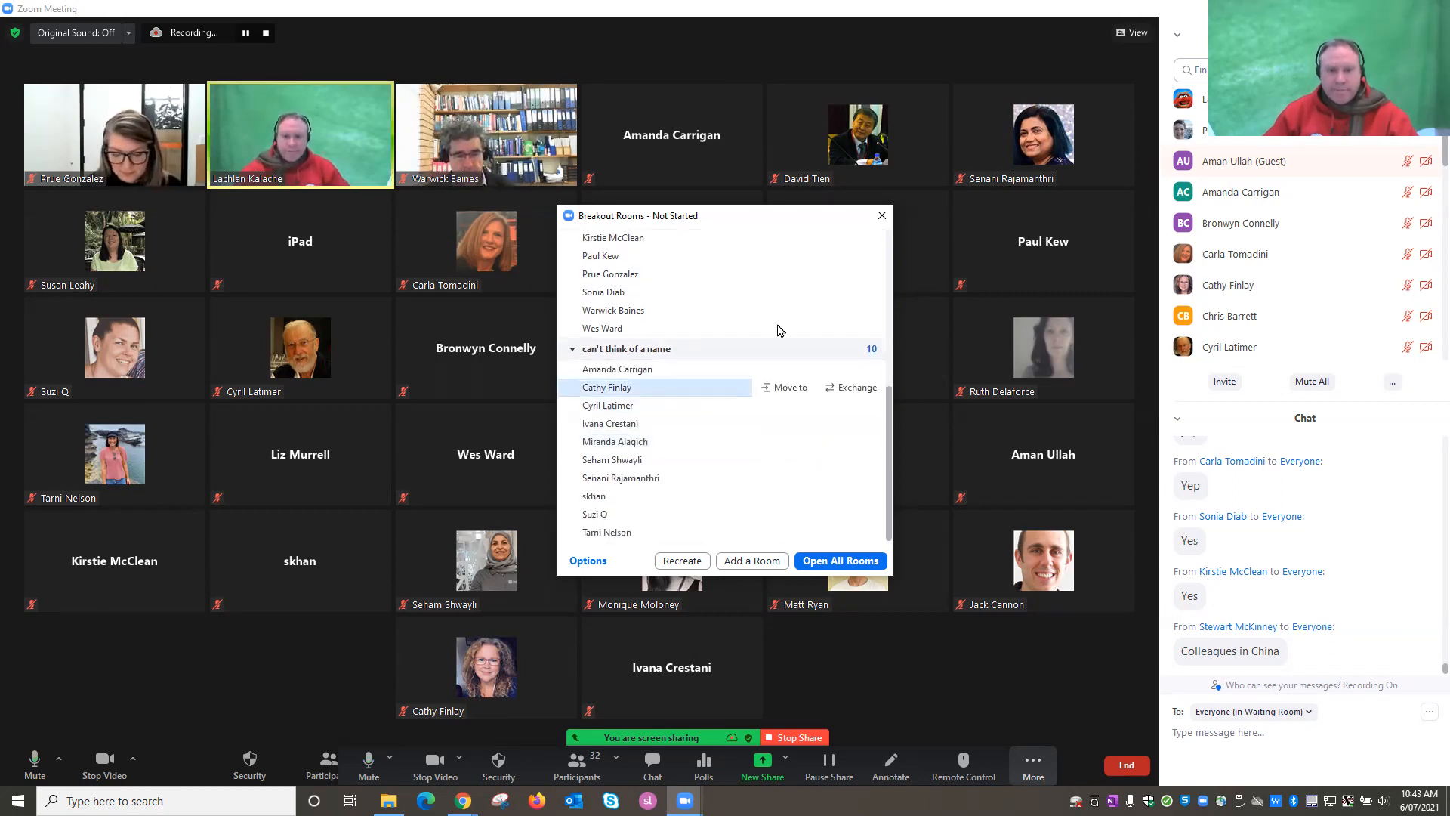
Bring up the breakout room Options, showing 10-minute auto-close and a 30-second countdown.
mouse_move(796, 356)
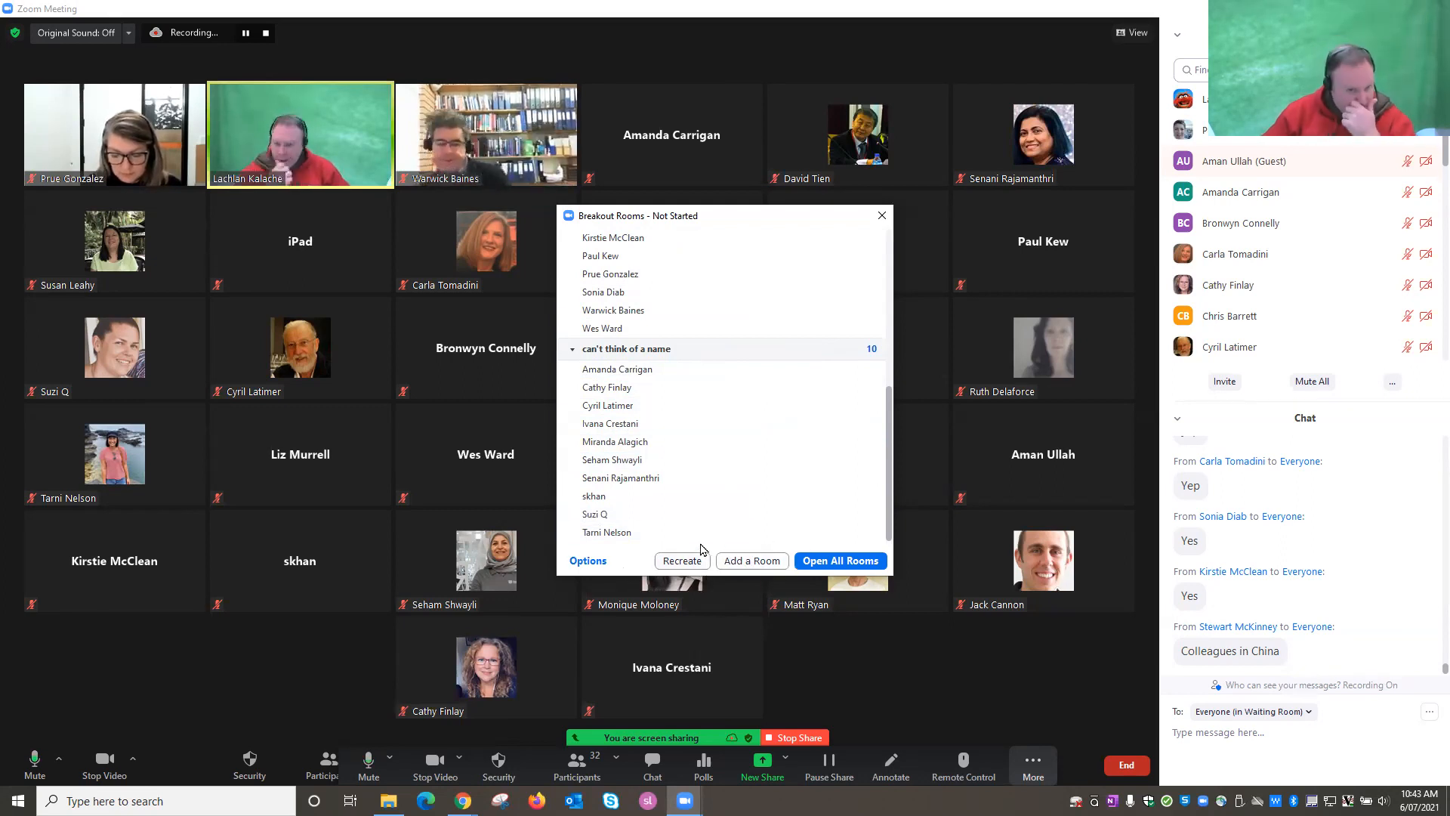
mouse_move(850, 437)
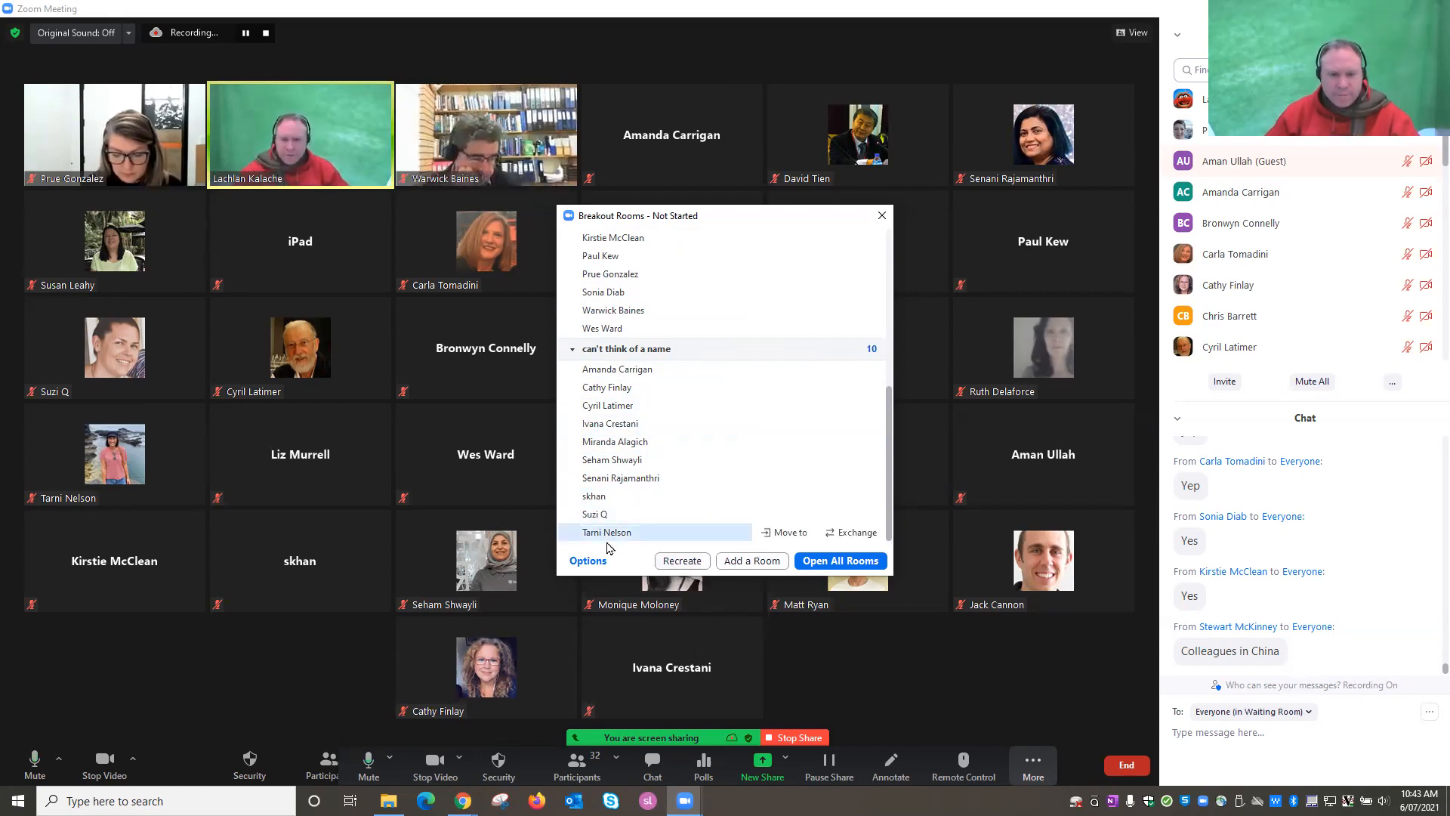
click(584, 566)
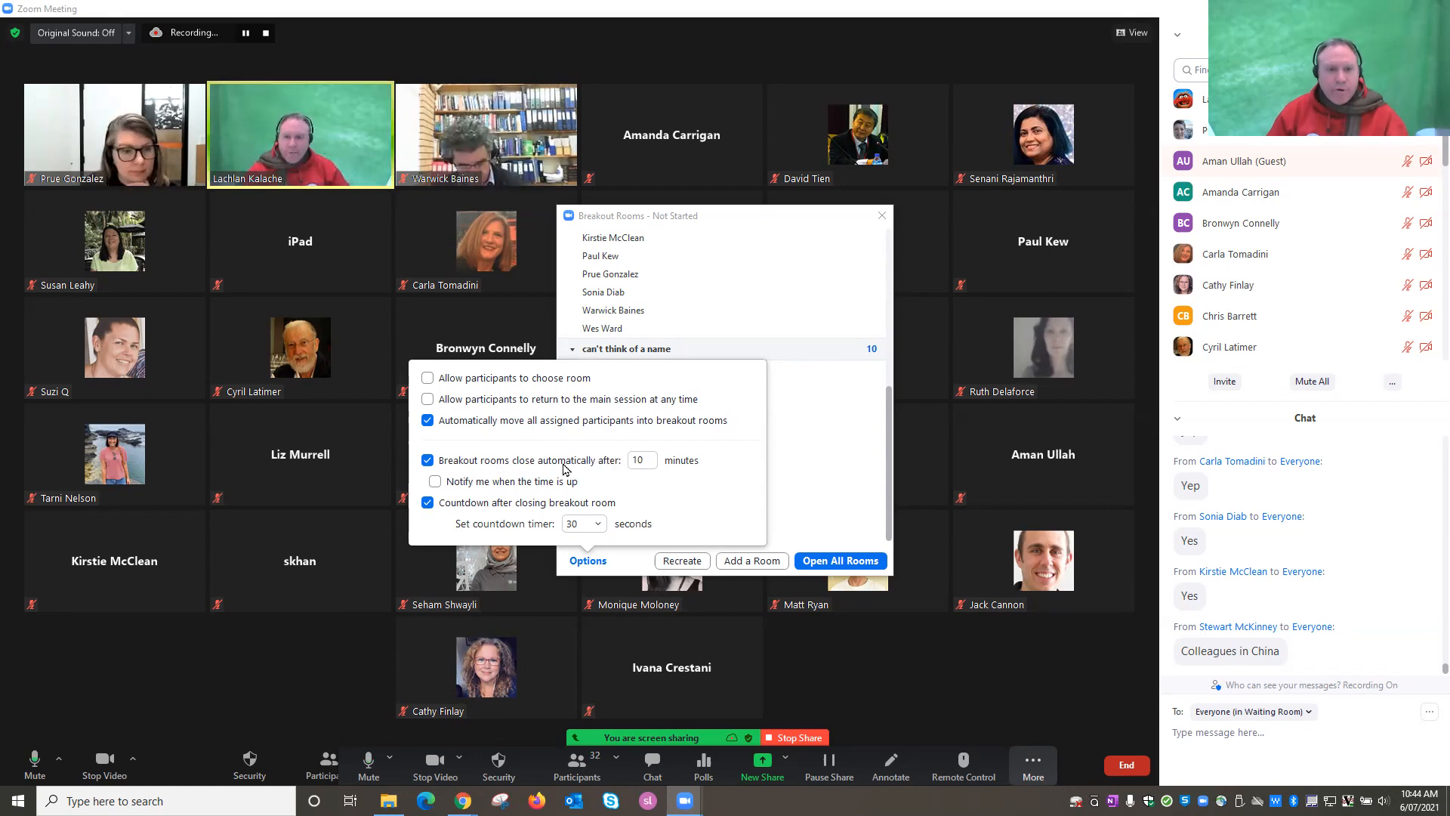
Edit the auto-close minutes field, then close the options to return to the room list.
click(639, 462)
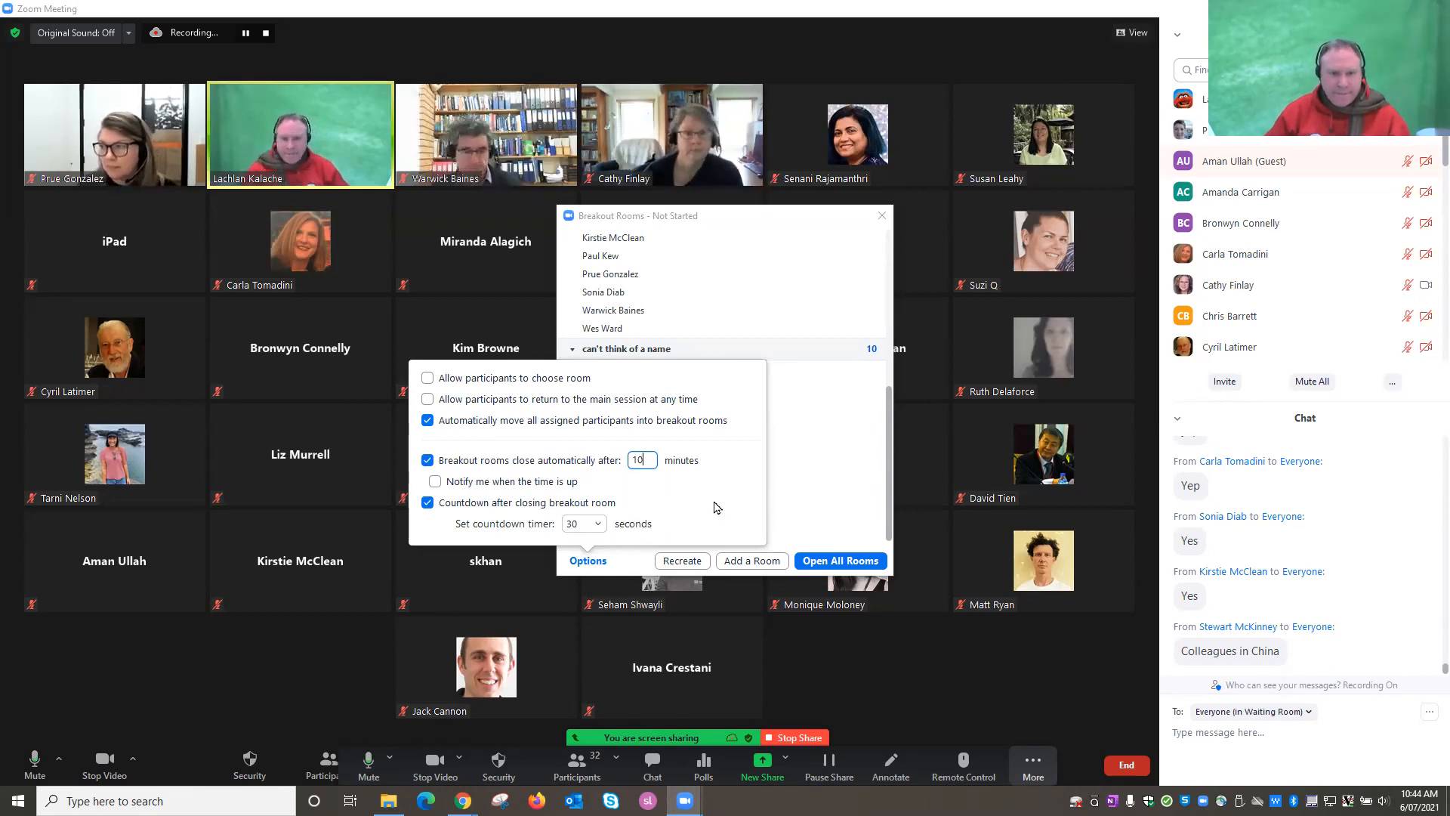
click(583, 561)
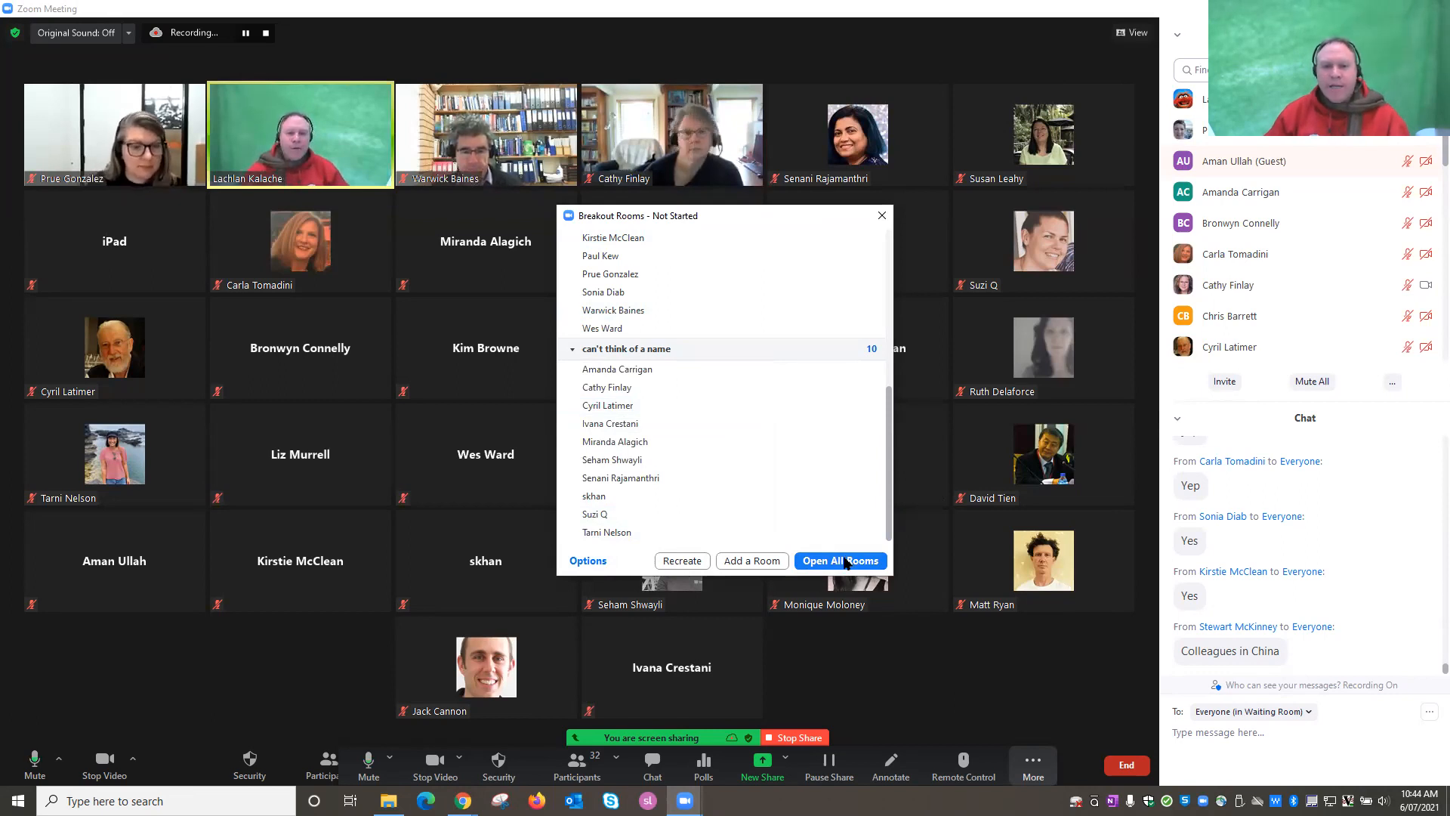
Open all three breakout rooms, starting the 10-minute timer.
click(846, 563)
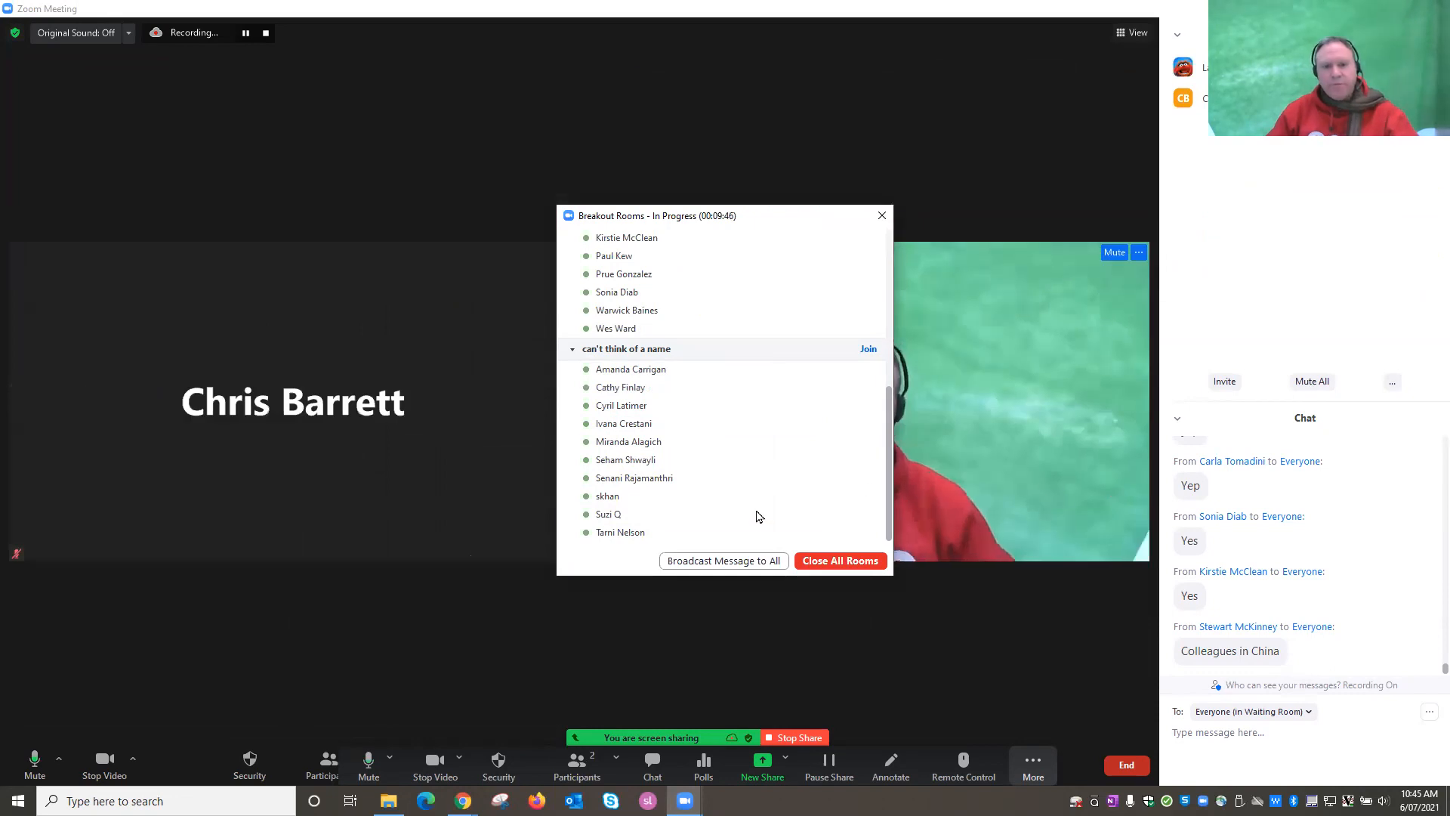
Broadcast 'everyone is now a cohost' and 'i'm broadcasting a message' to all rooms.
click(716, 562)
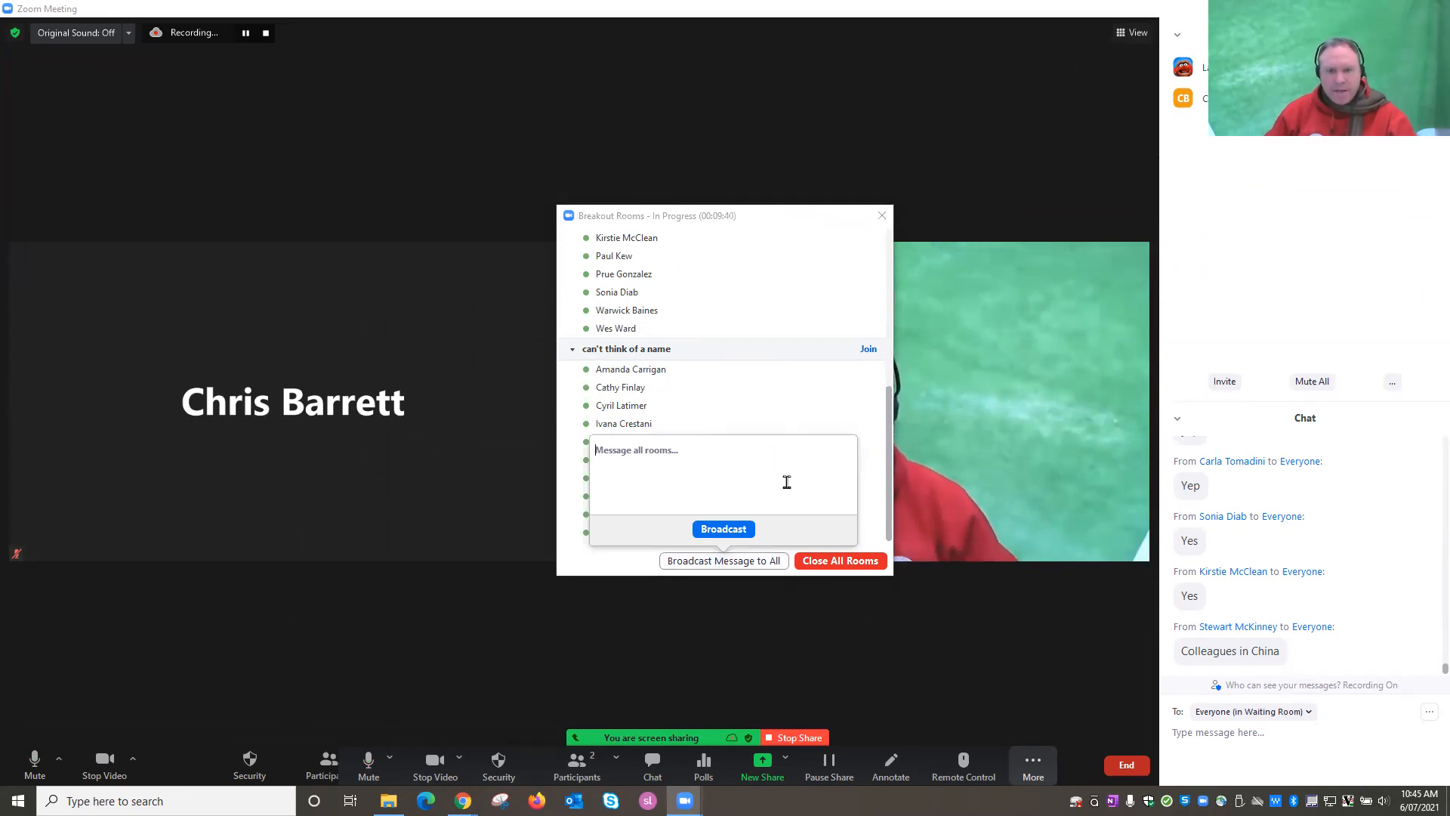
text(everyone is now a cohost)
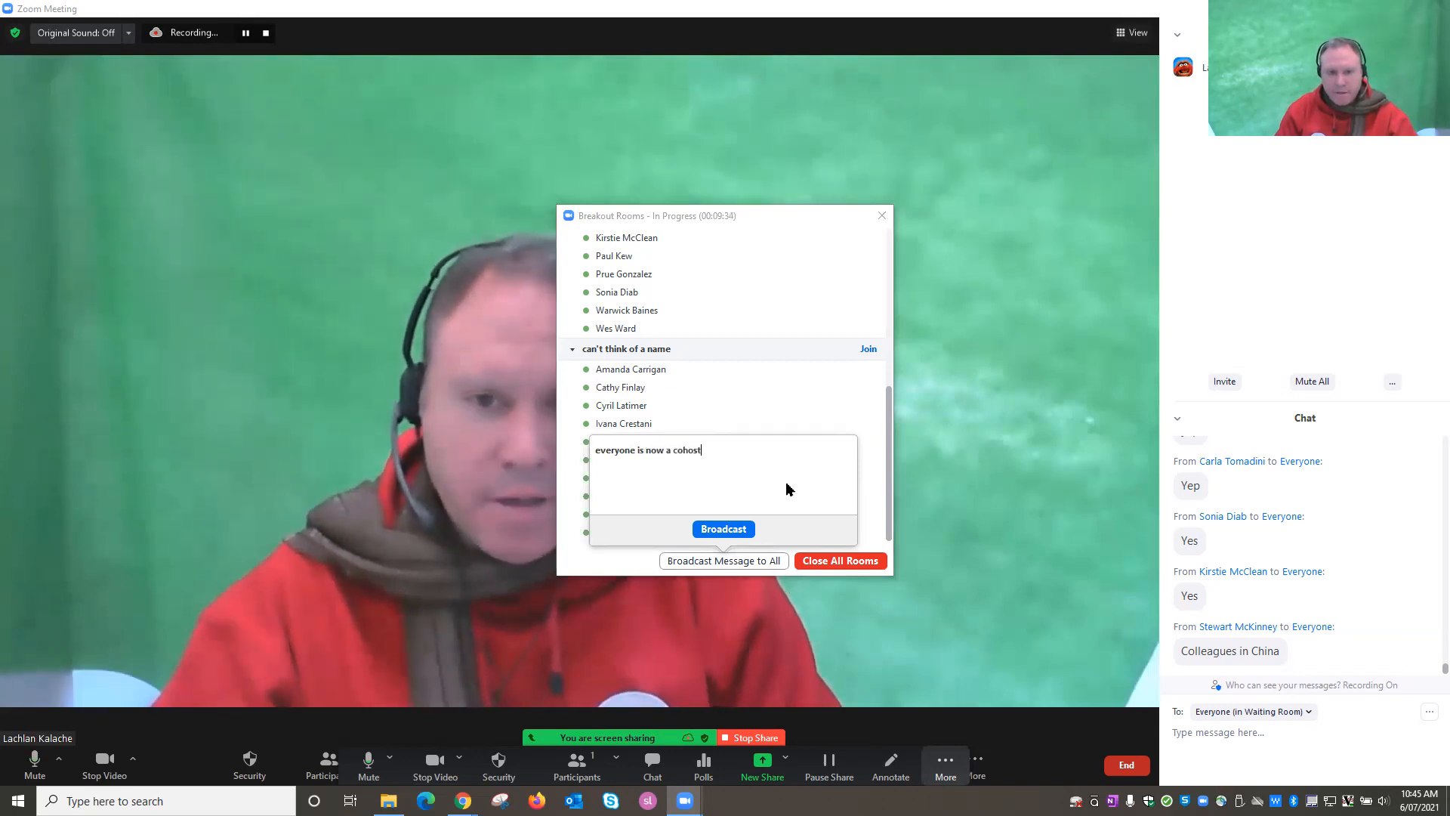
key(Return)
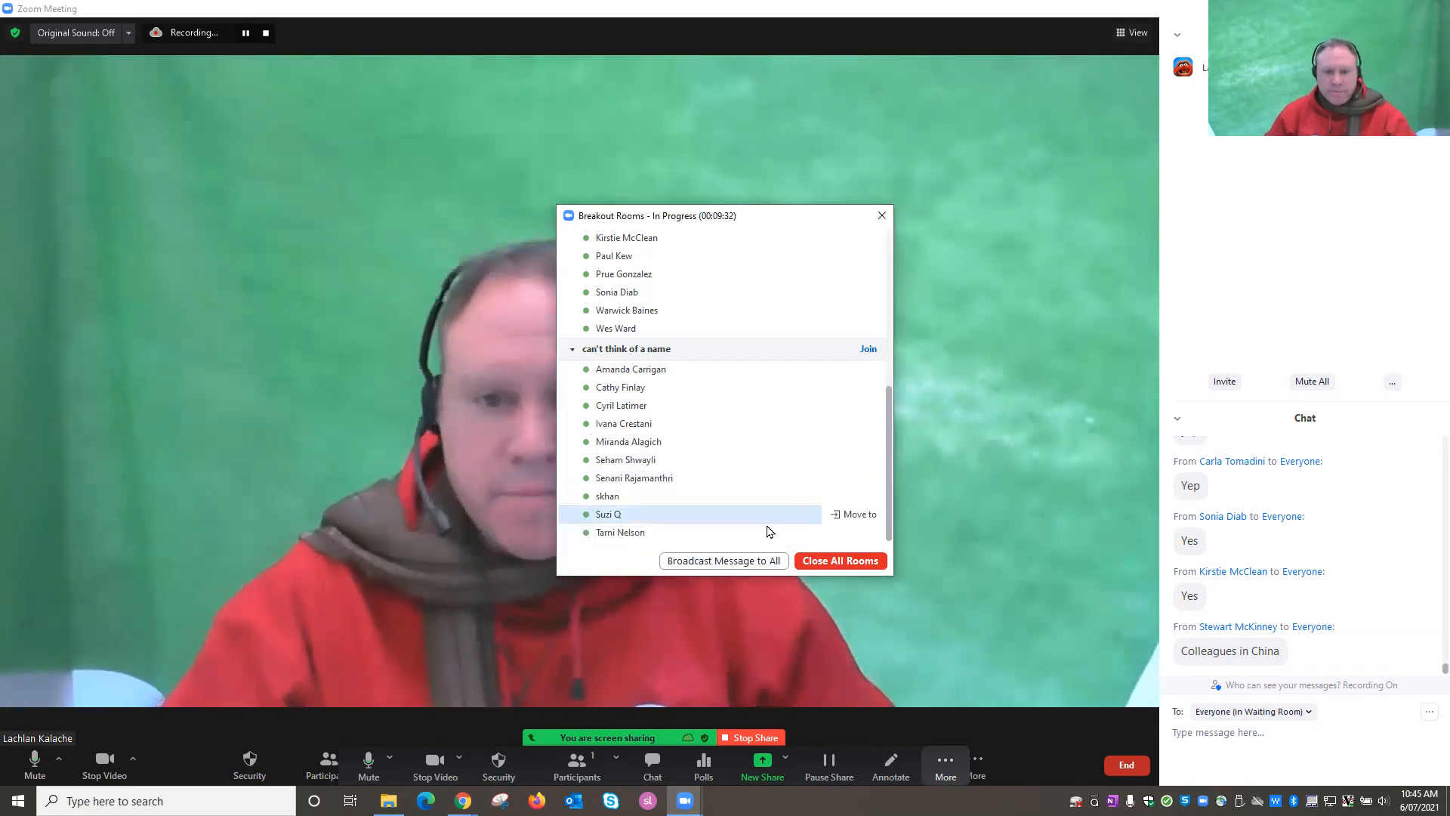
click(759, 562)
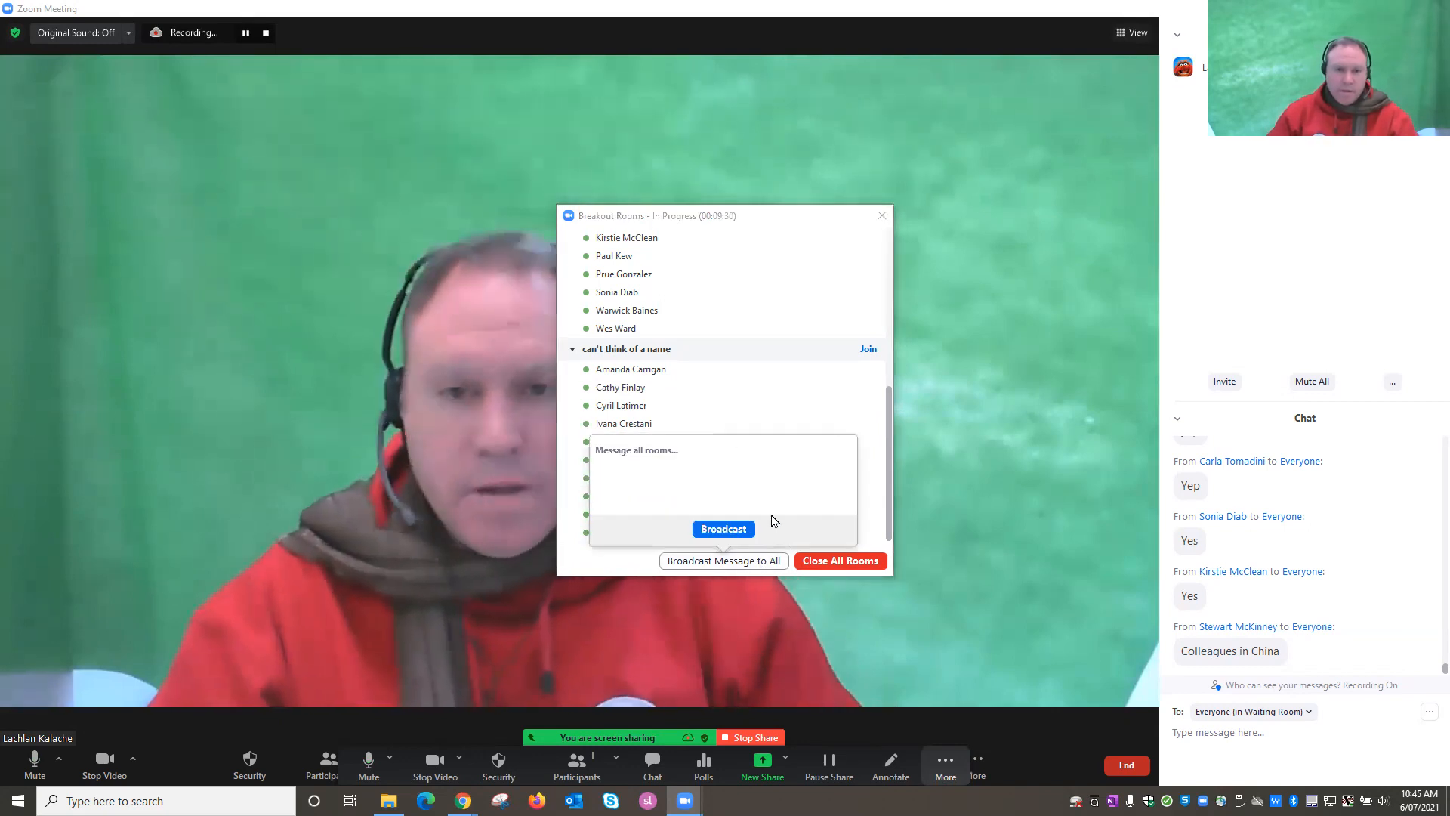
text(i'[)
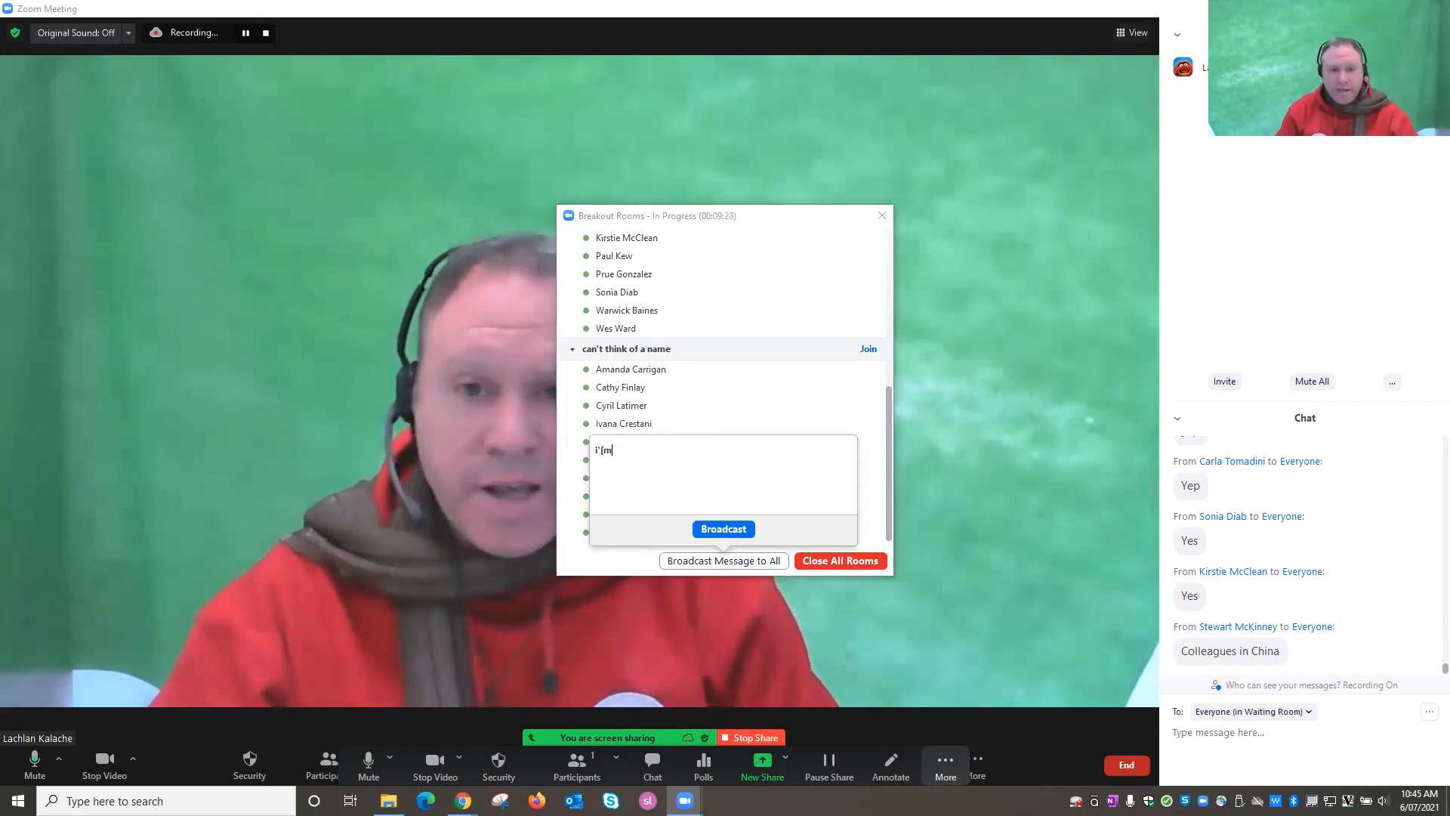
text(m broadcasting a message)
key(Return)
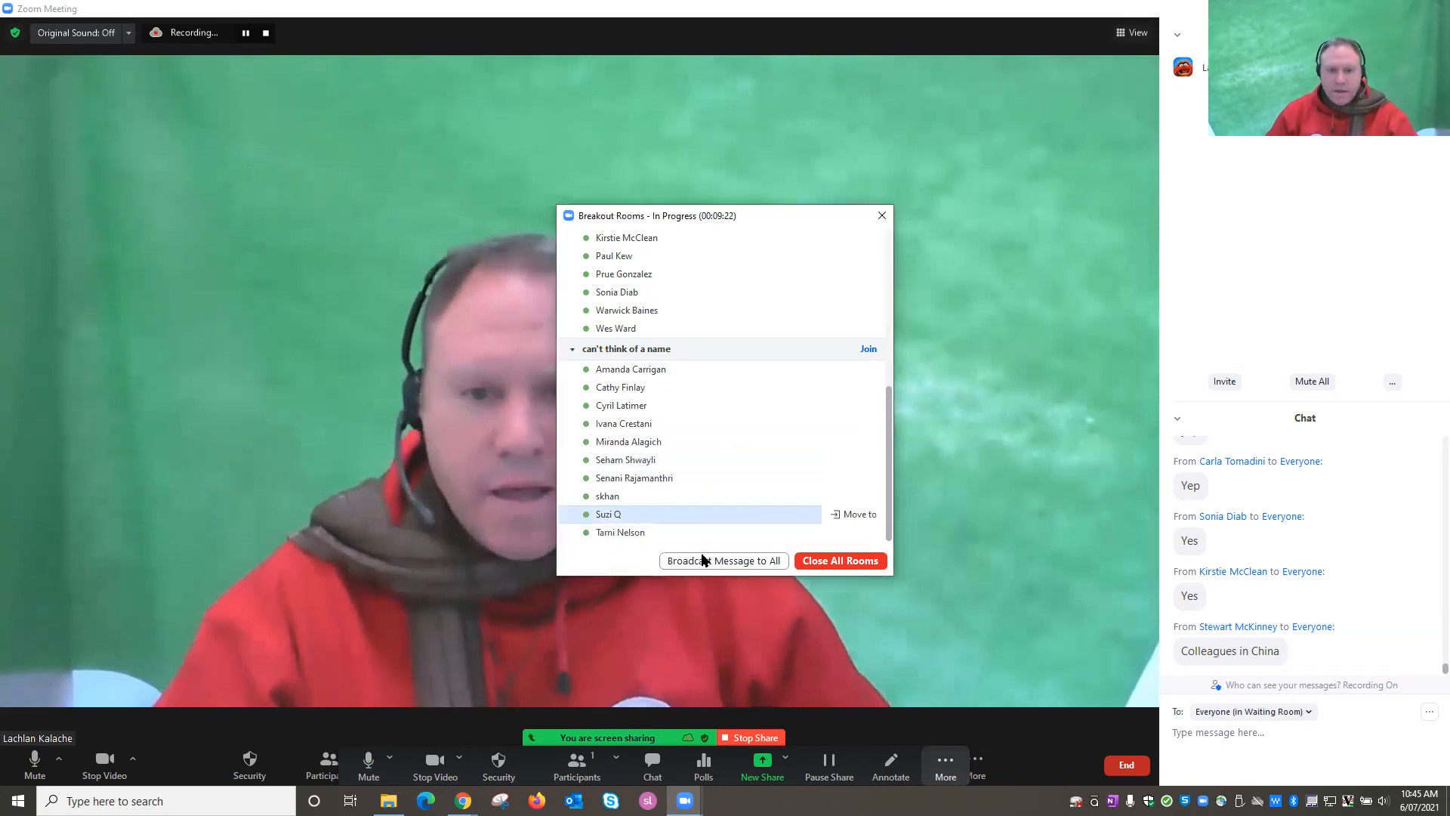
Broadcast a third message about showing a new feature, then stop sharing the screen.
click(706, 561)
text(and show)
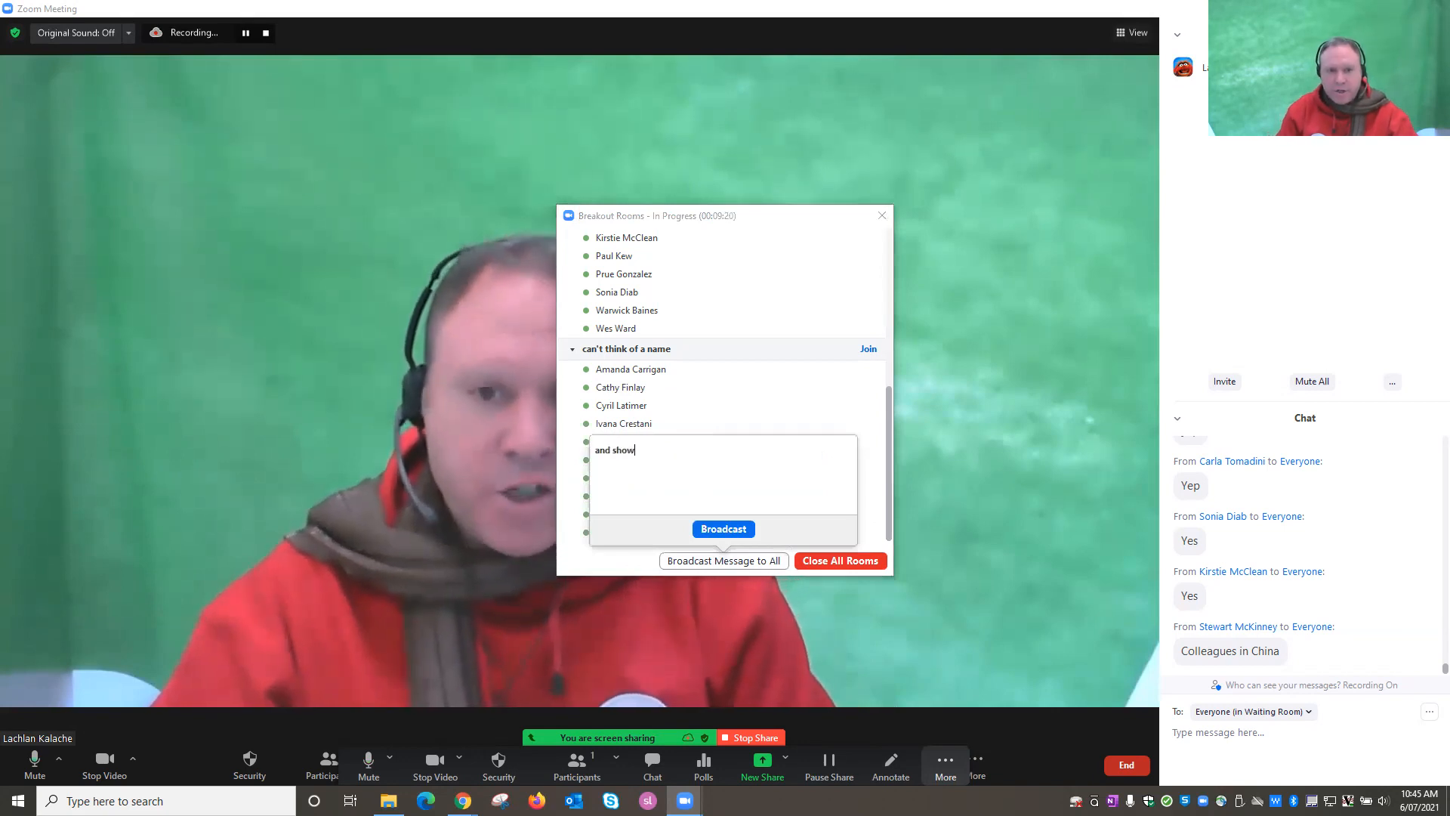
text(ing you a)
key(BackSpace)
text(you a )
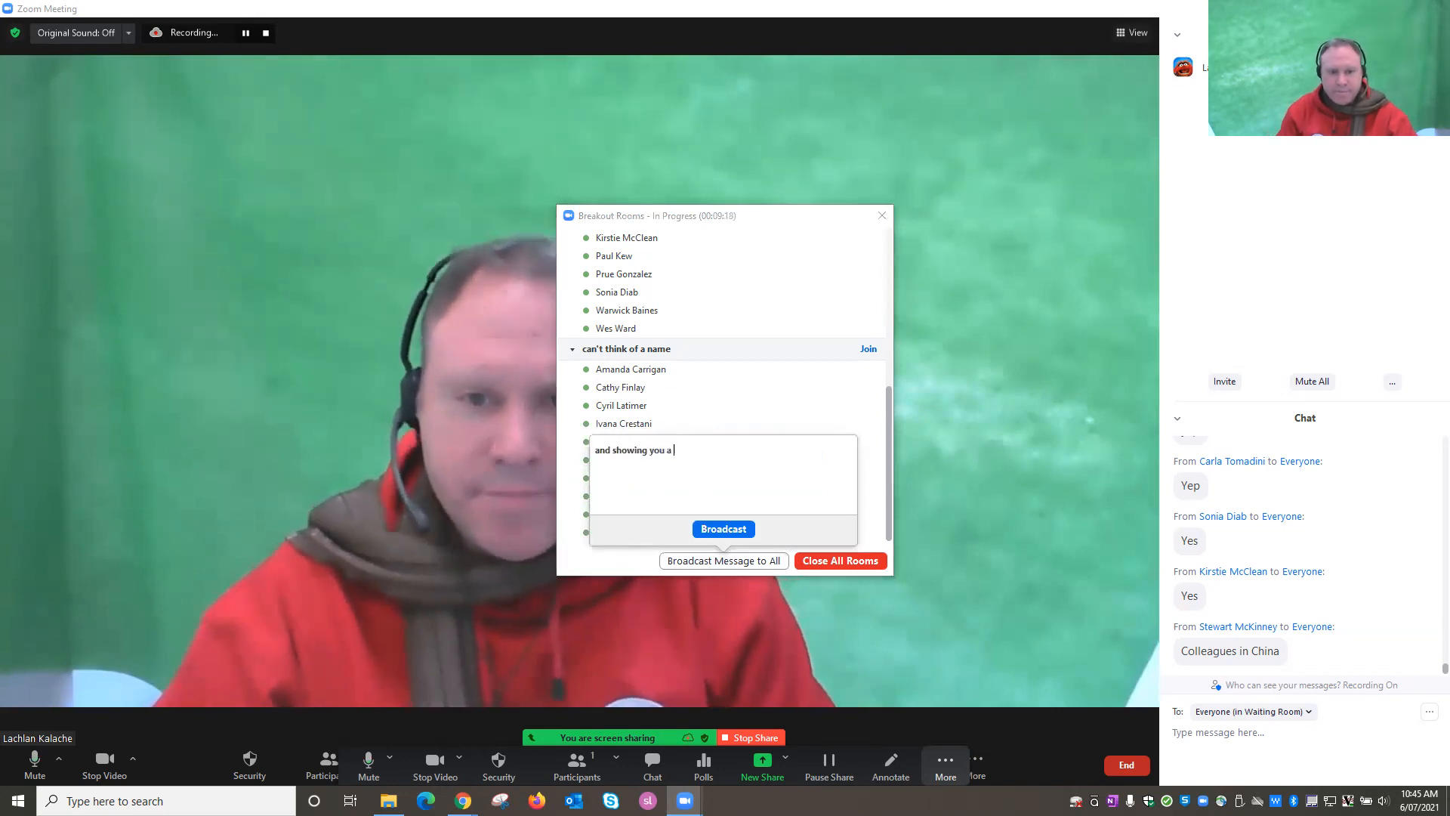
text(new feature)
key(Return)
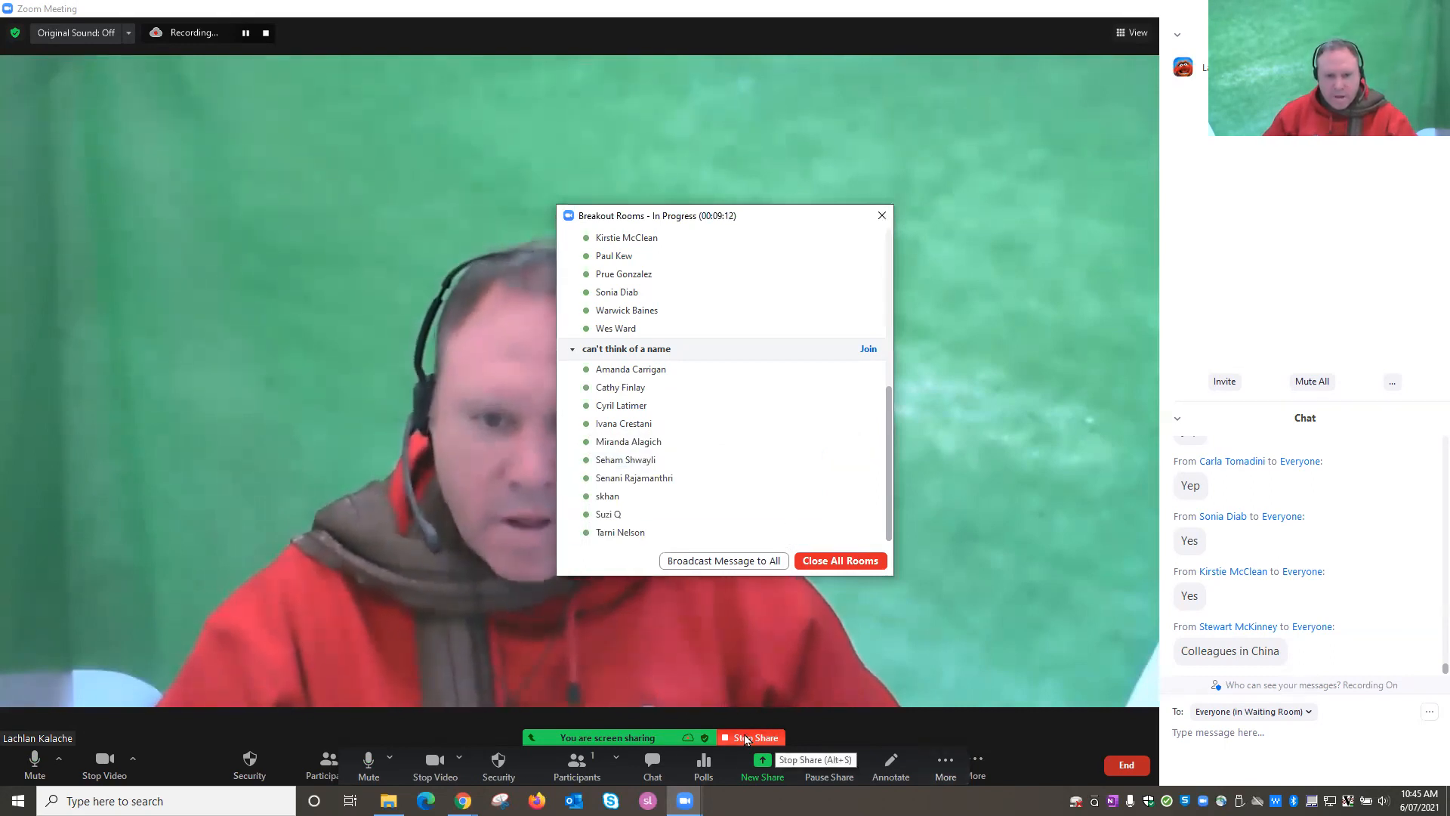
click(746, 737)
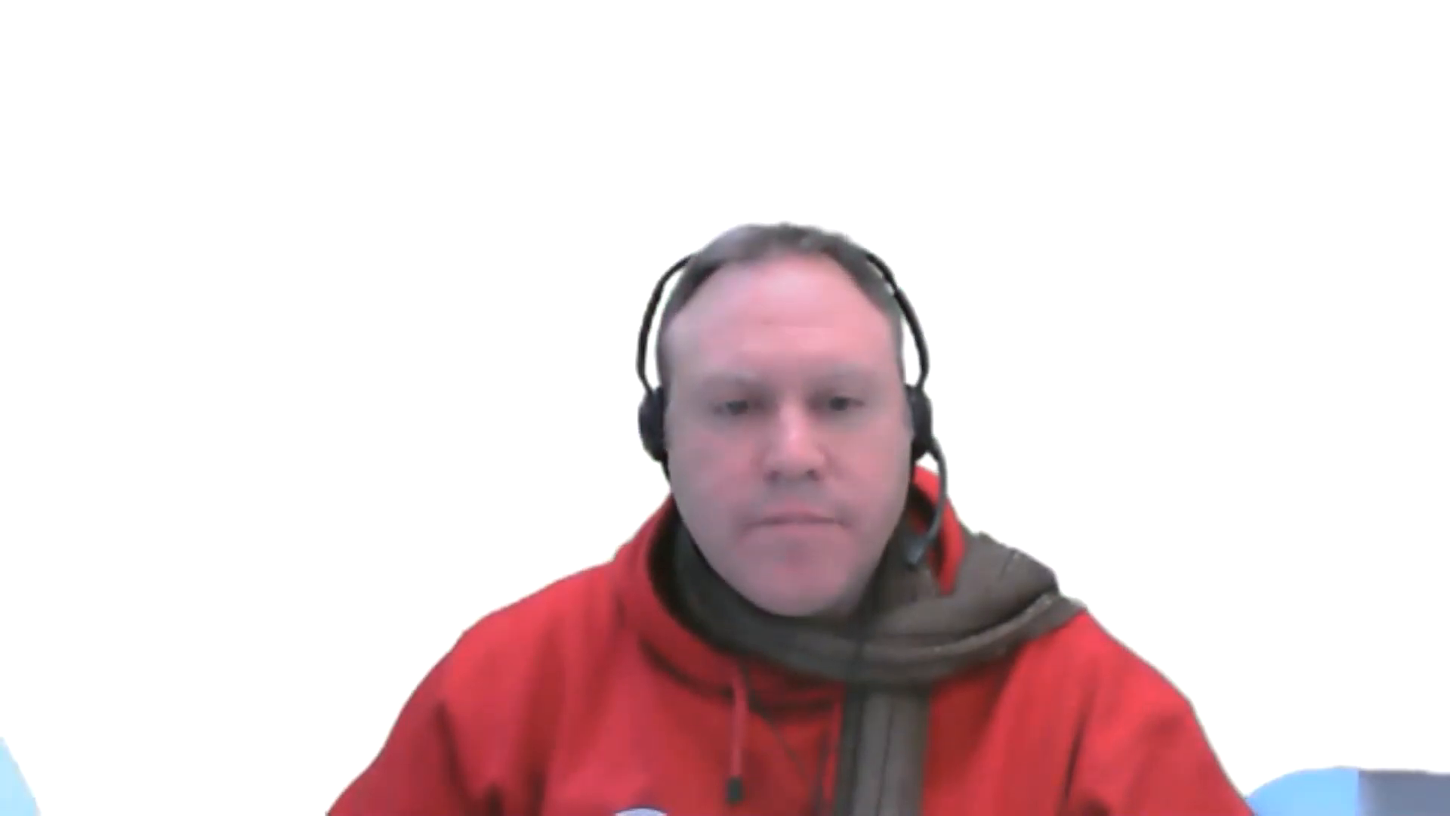
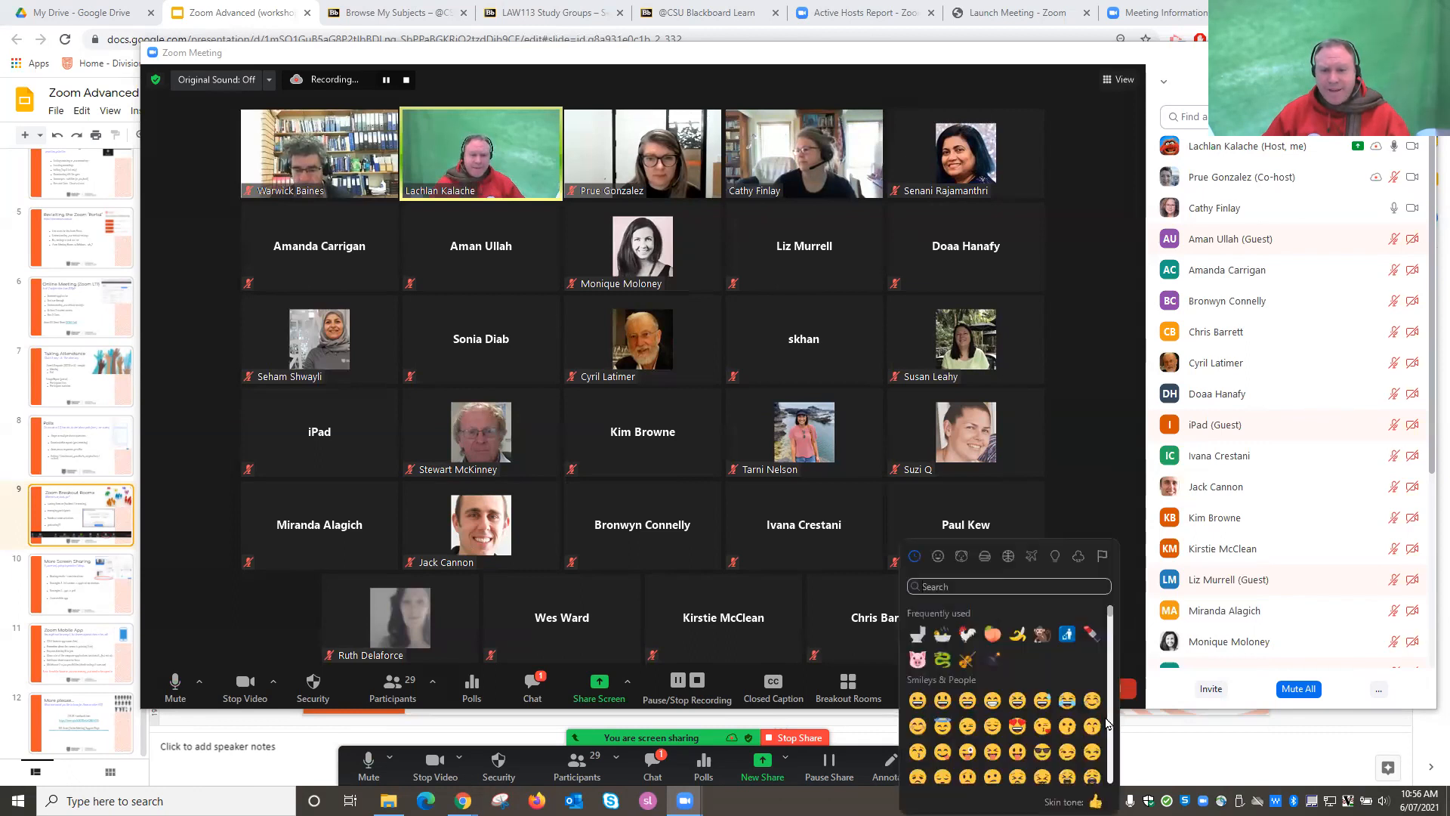
Send a tiger reaction from the picker's Animals & Nature section, then reopen the quick reactions.
scroll(1009, 714, down, 5)
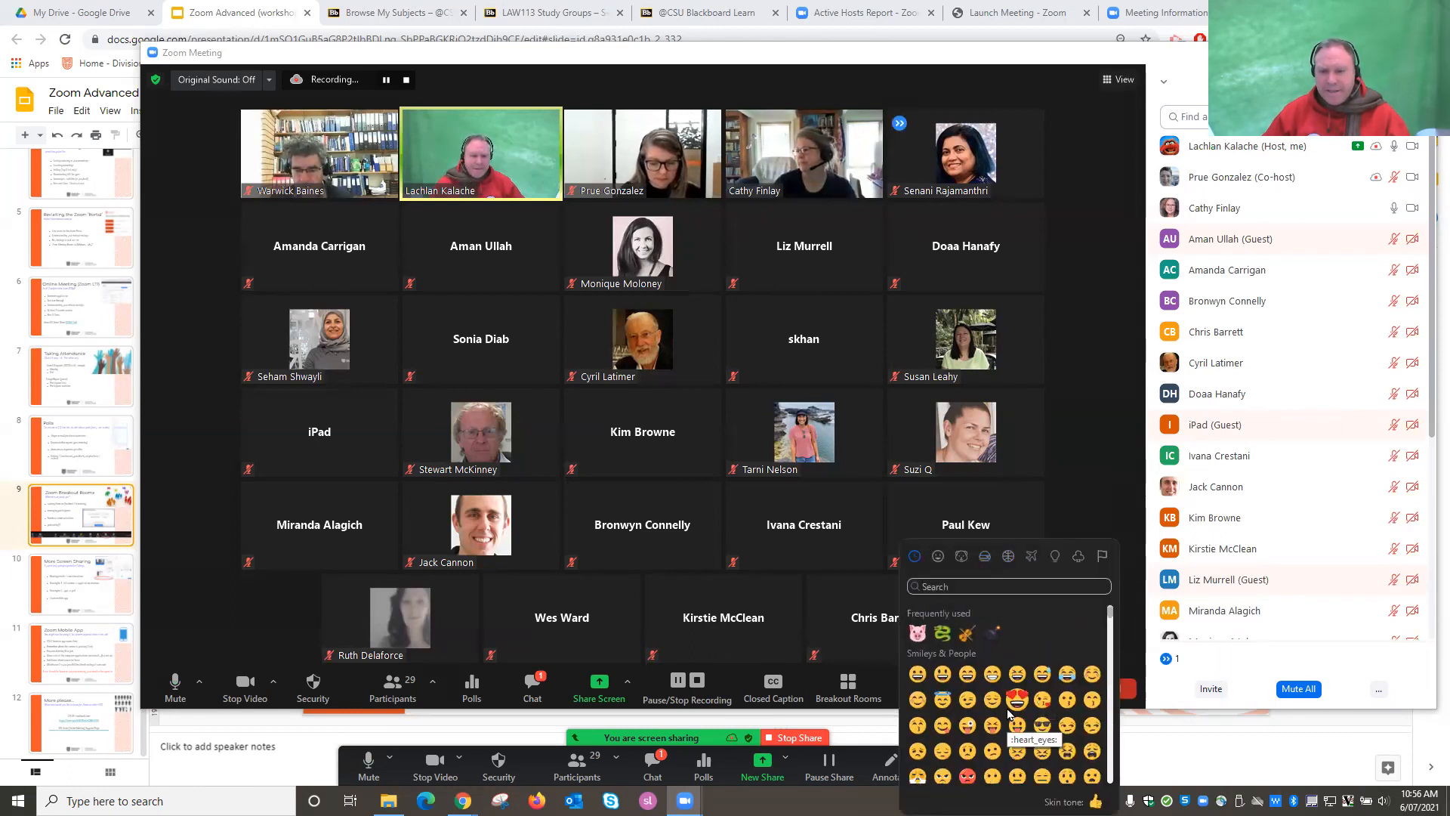
scroll(1008, 713, down, 3)
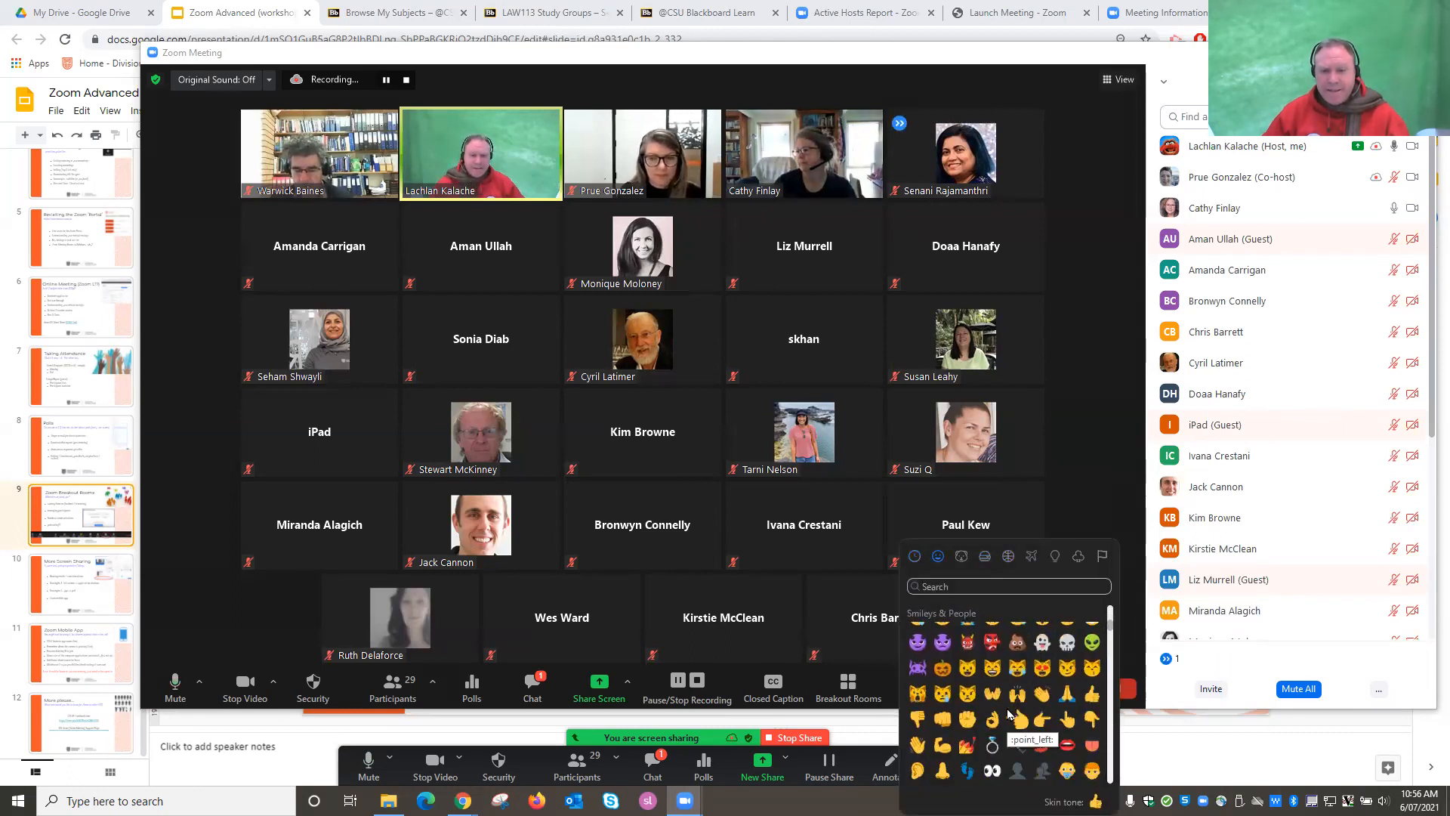
scroll(1008, 714, down, 4)
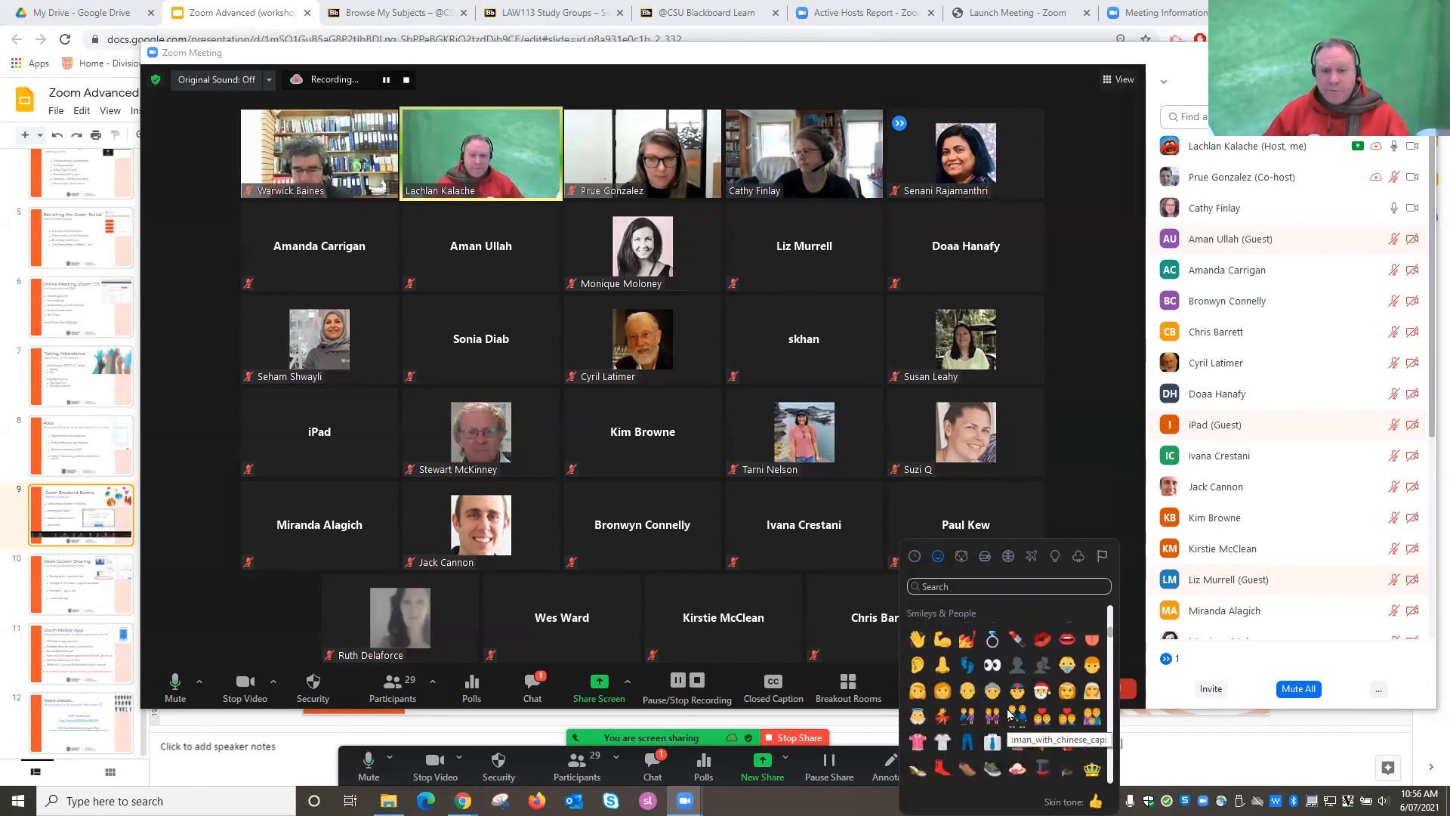
scroll(1008, 714, down, 2)
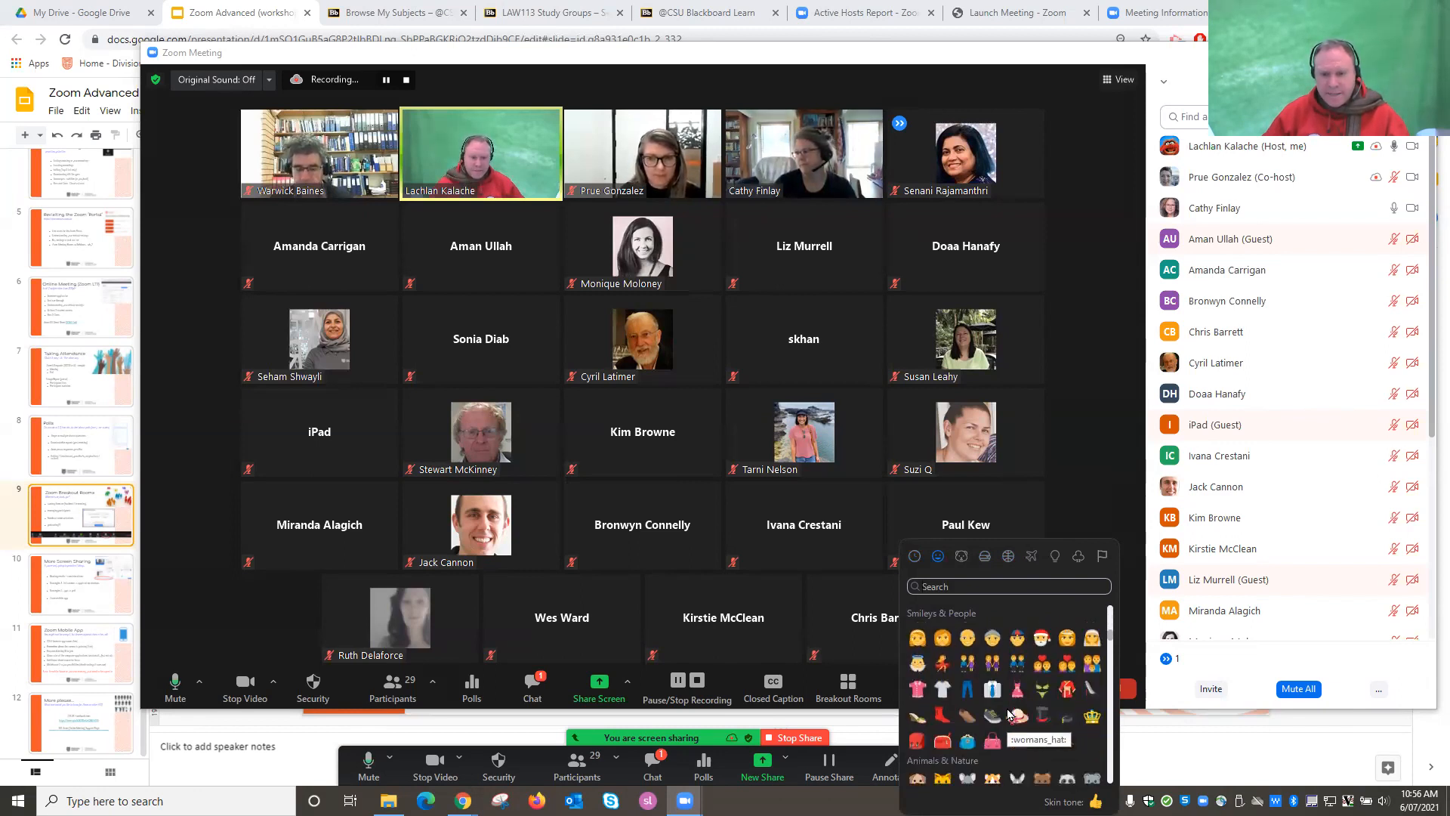
scroll(992, 706, down, 1)
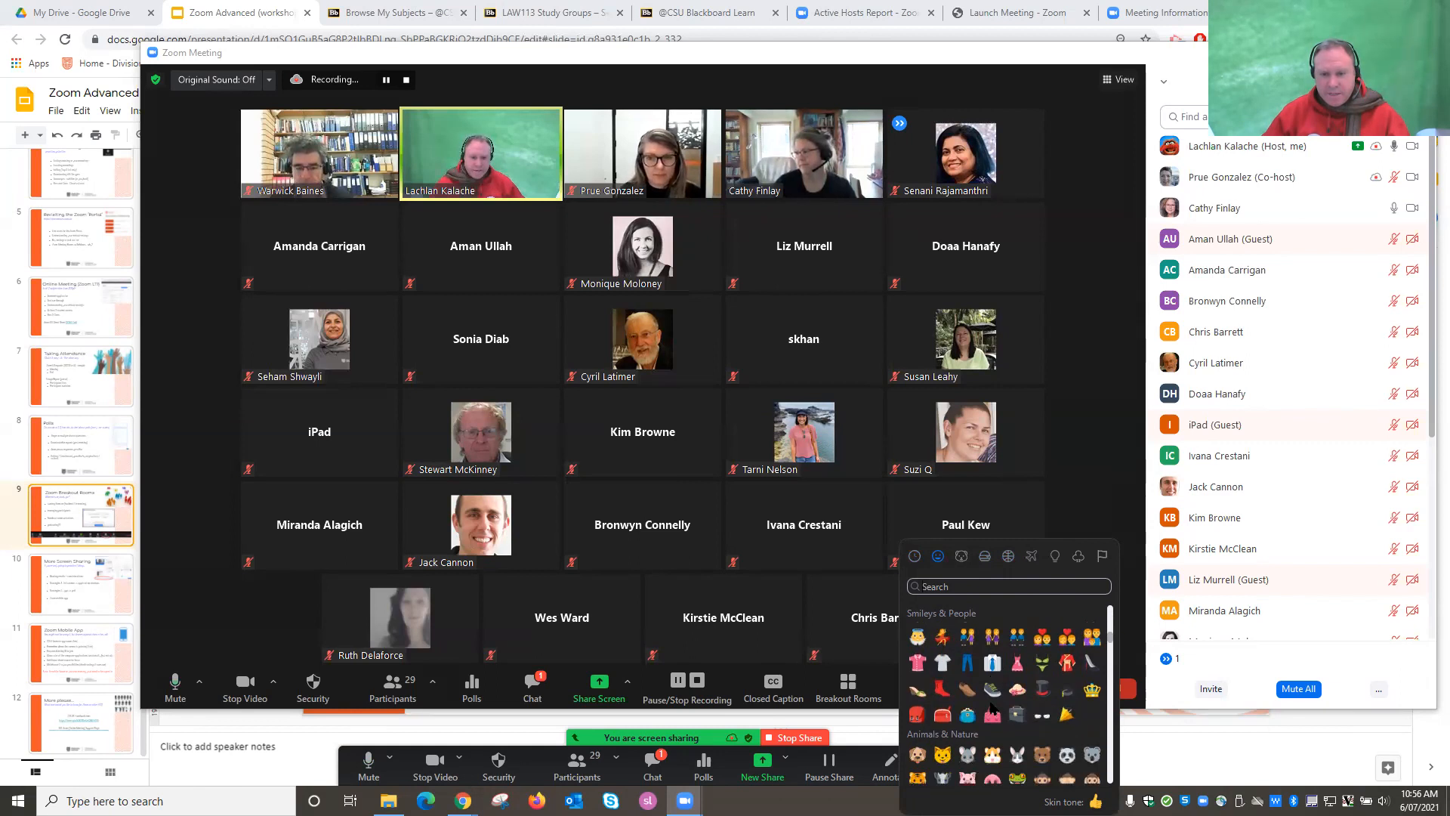
scroll(991, 710, down, 4)
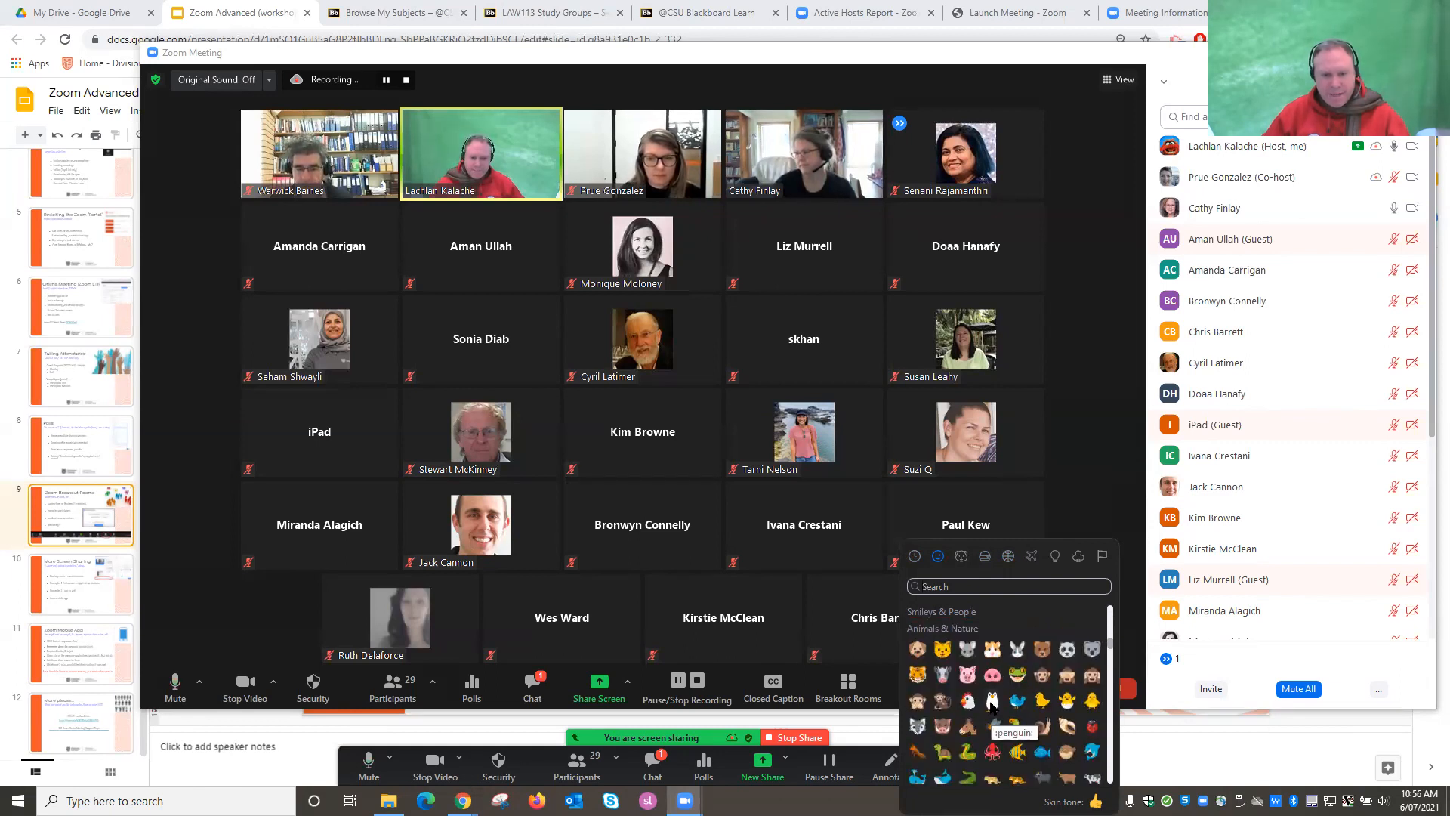
click(918, 677)
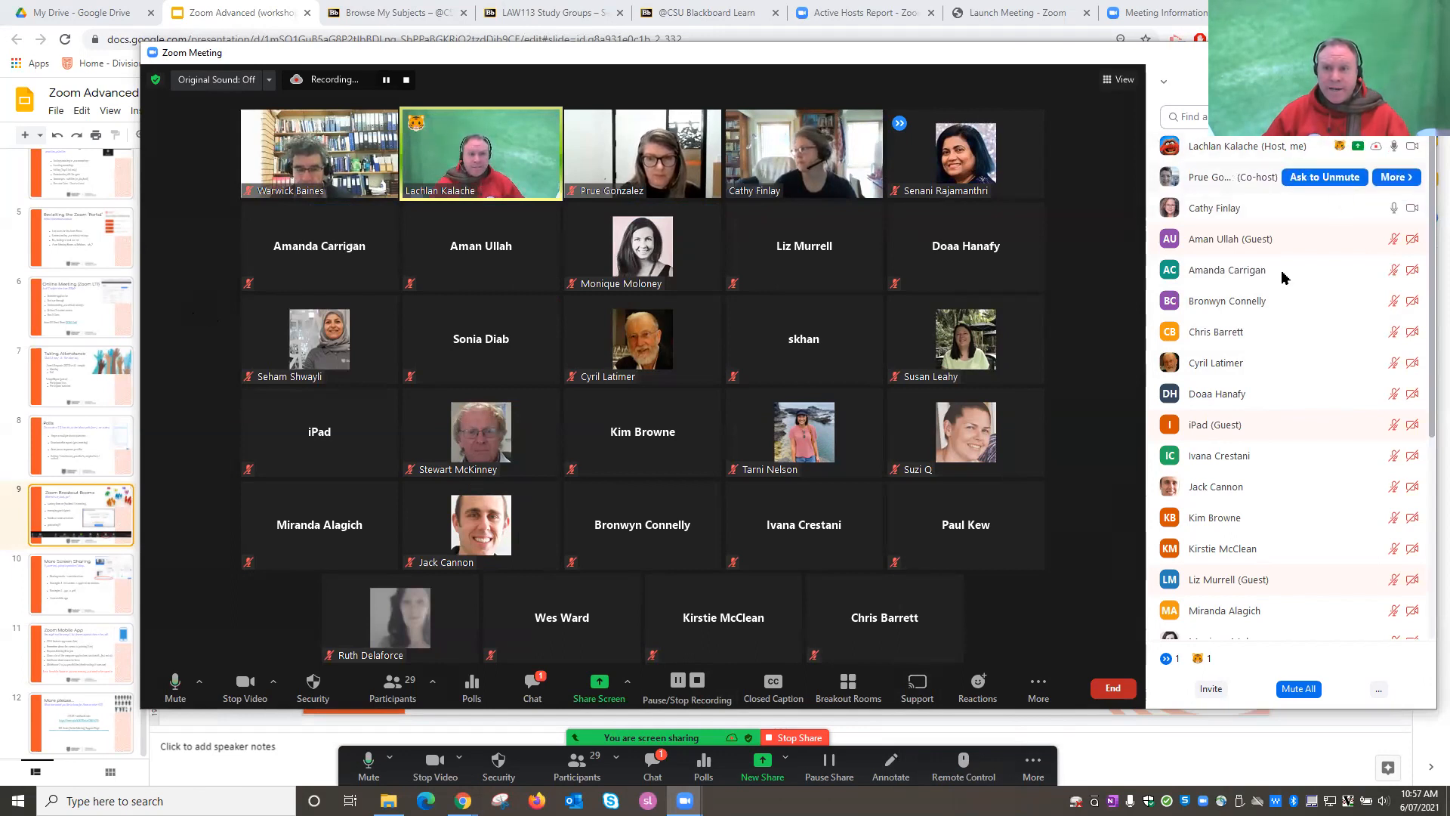
click(978, 688)
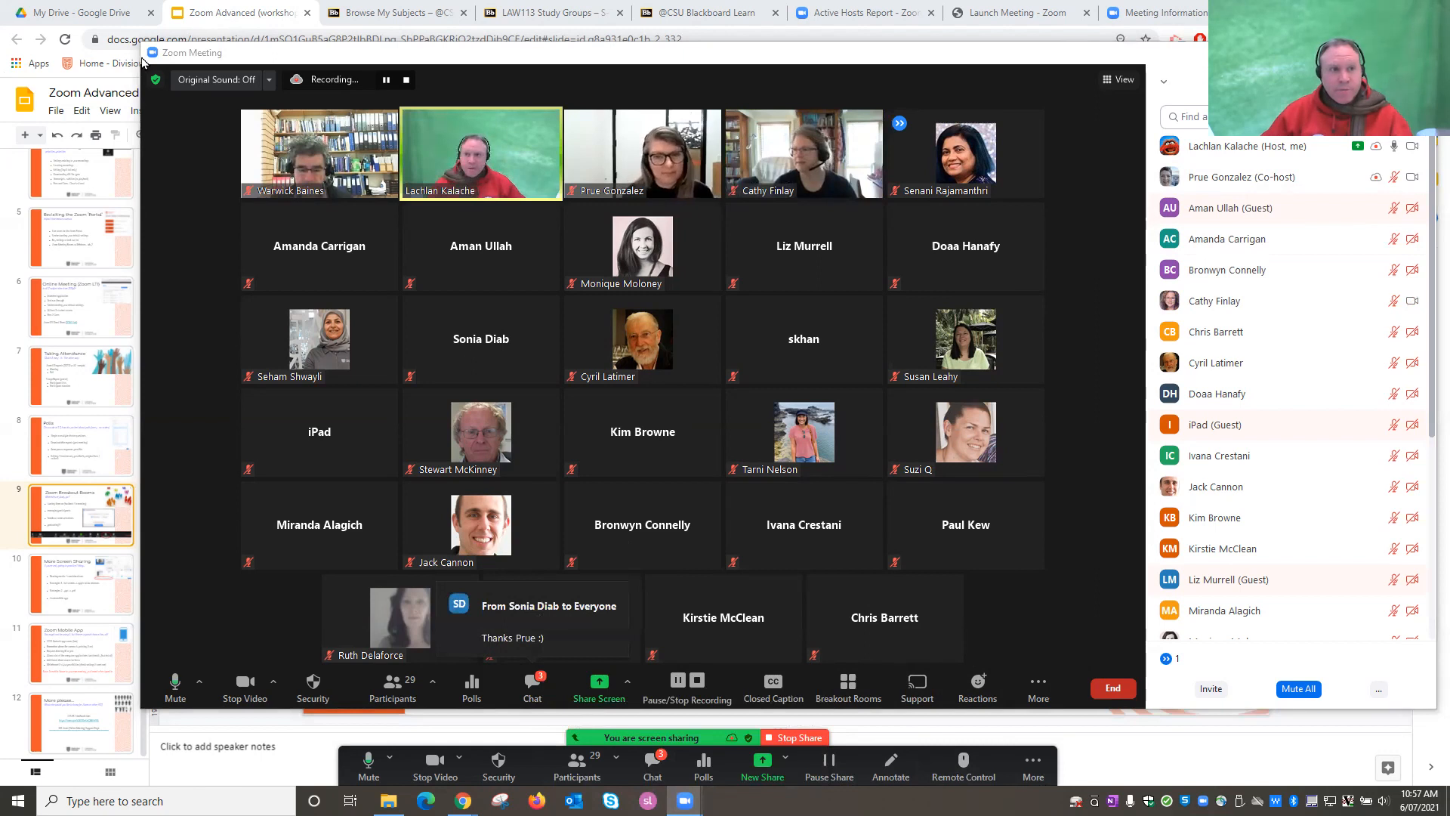
Shrink the meeting window, then bring the Zoom home window forward, enlarged and shifted right.
drag(141, 42, 799, 192)
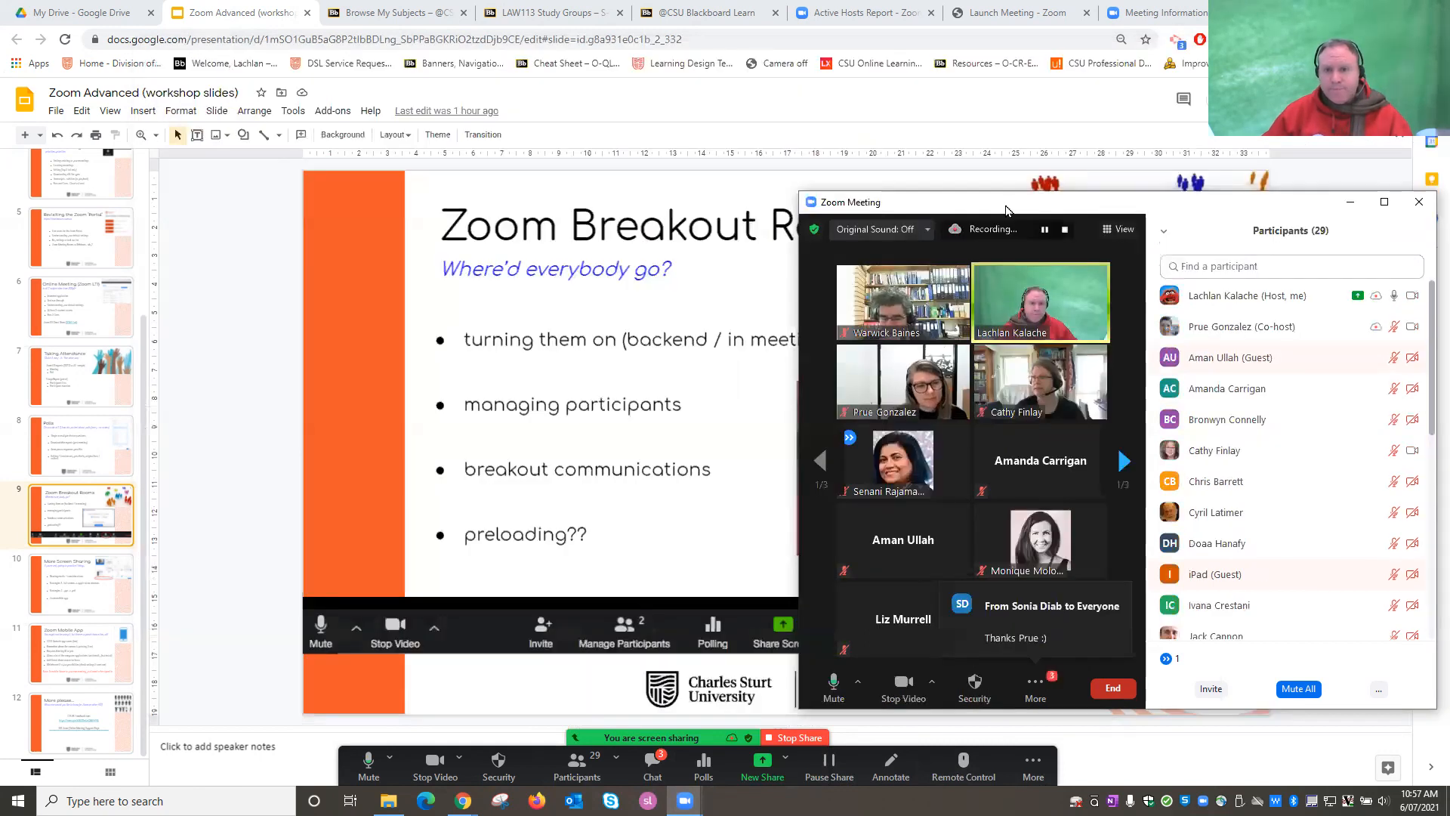
click(570, 662)
mouse_move(684, 801)
click(631, 727)
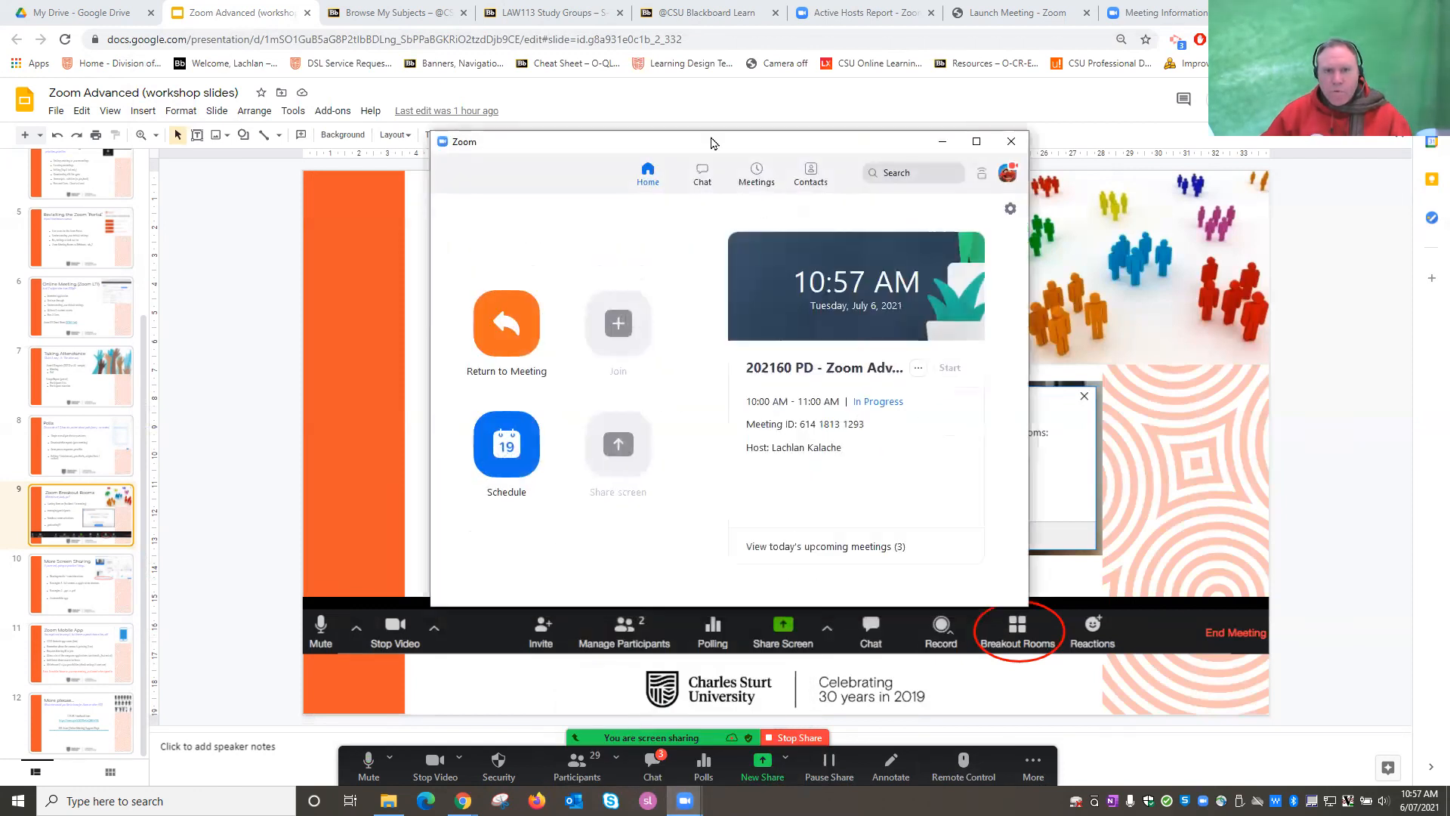
drag(431, 131, 301, 69)
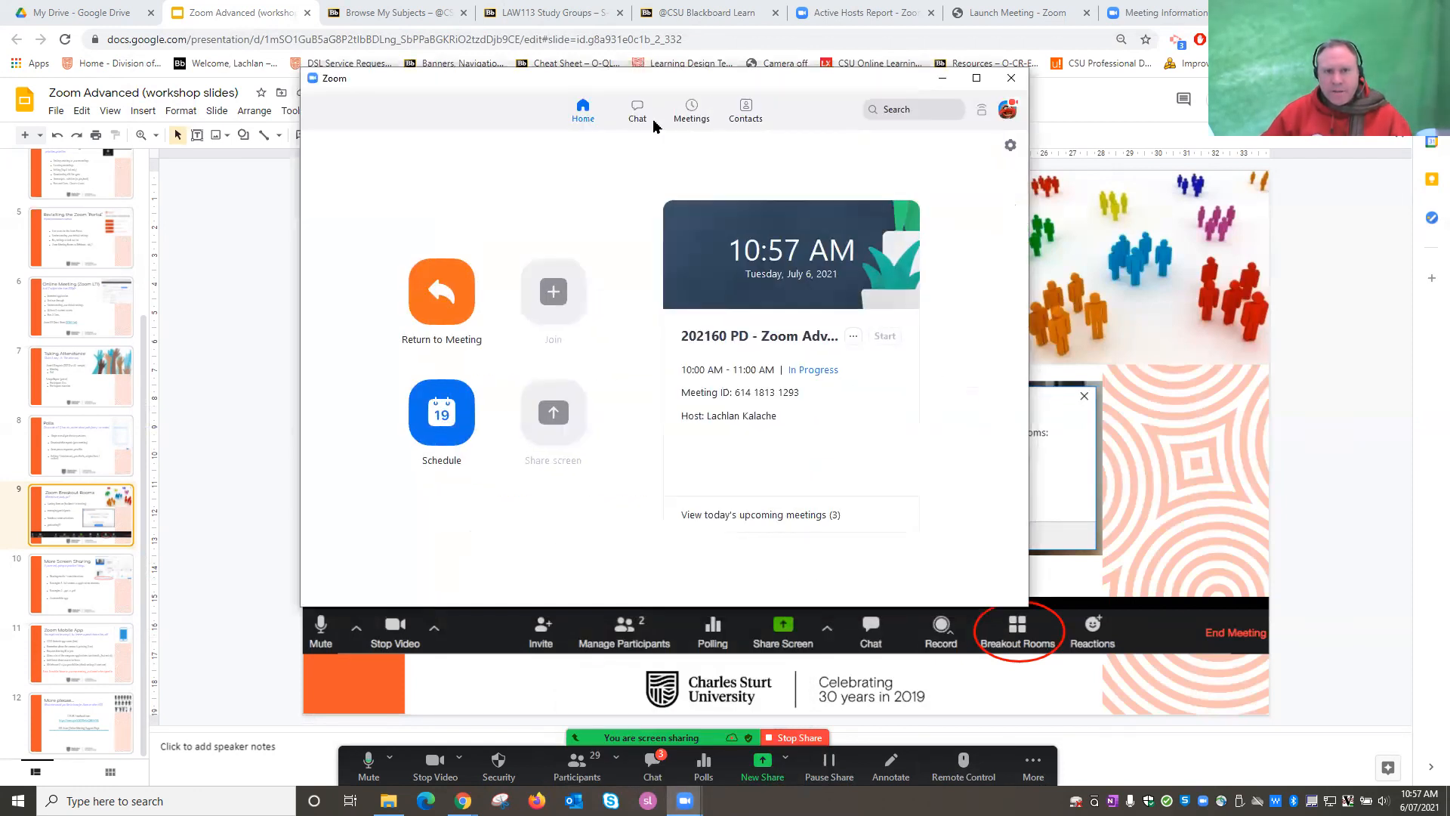
drag(801, 87, 947, 87)
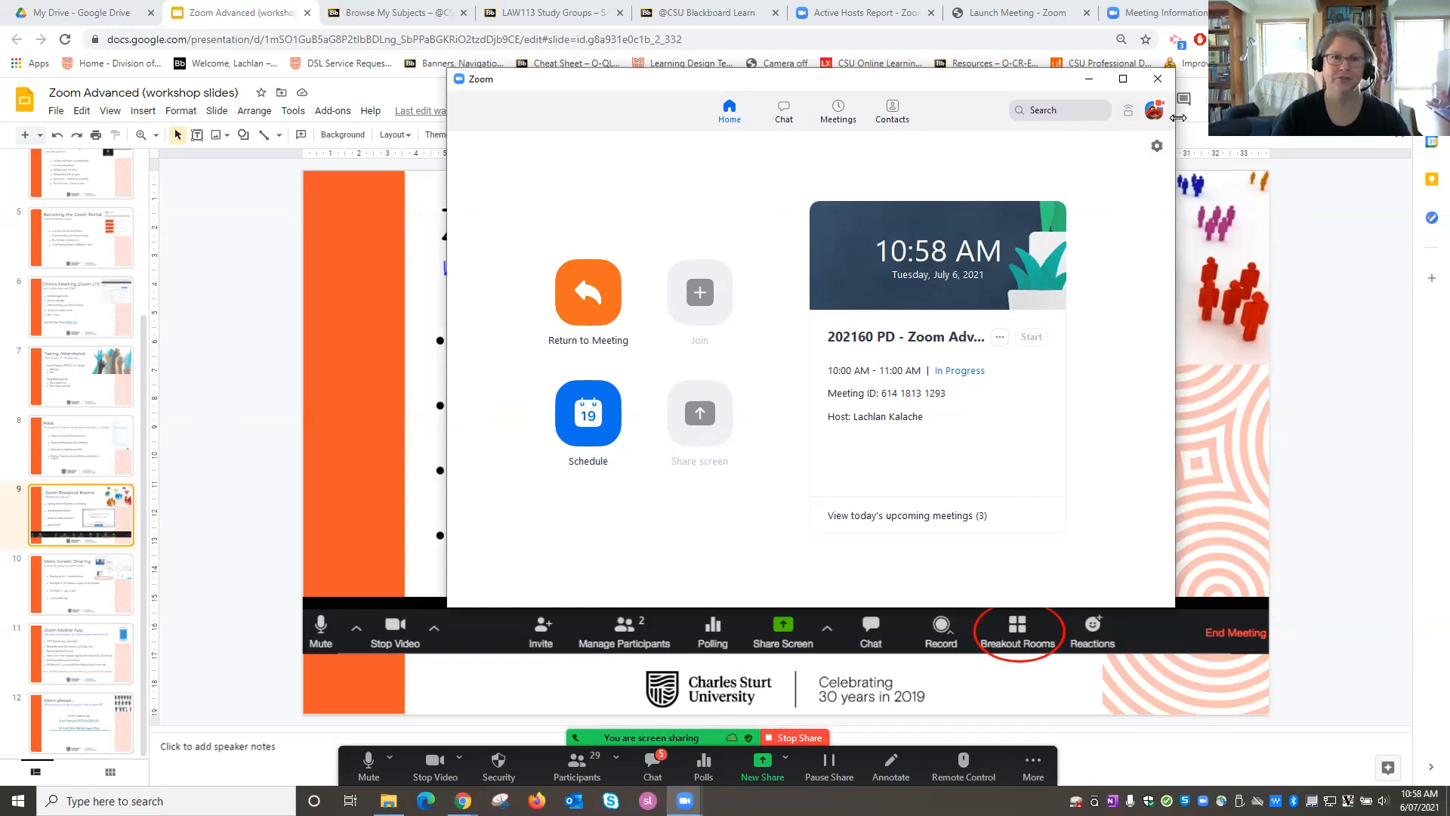
Check for Updates from the profile menu and dismiss the up-to-date (5.7.1) message.
click(1154, 111)
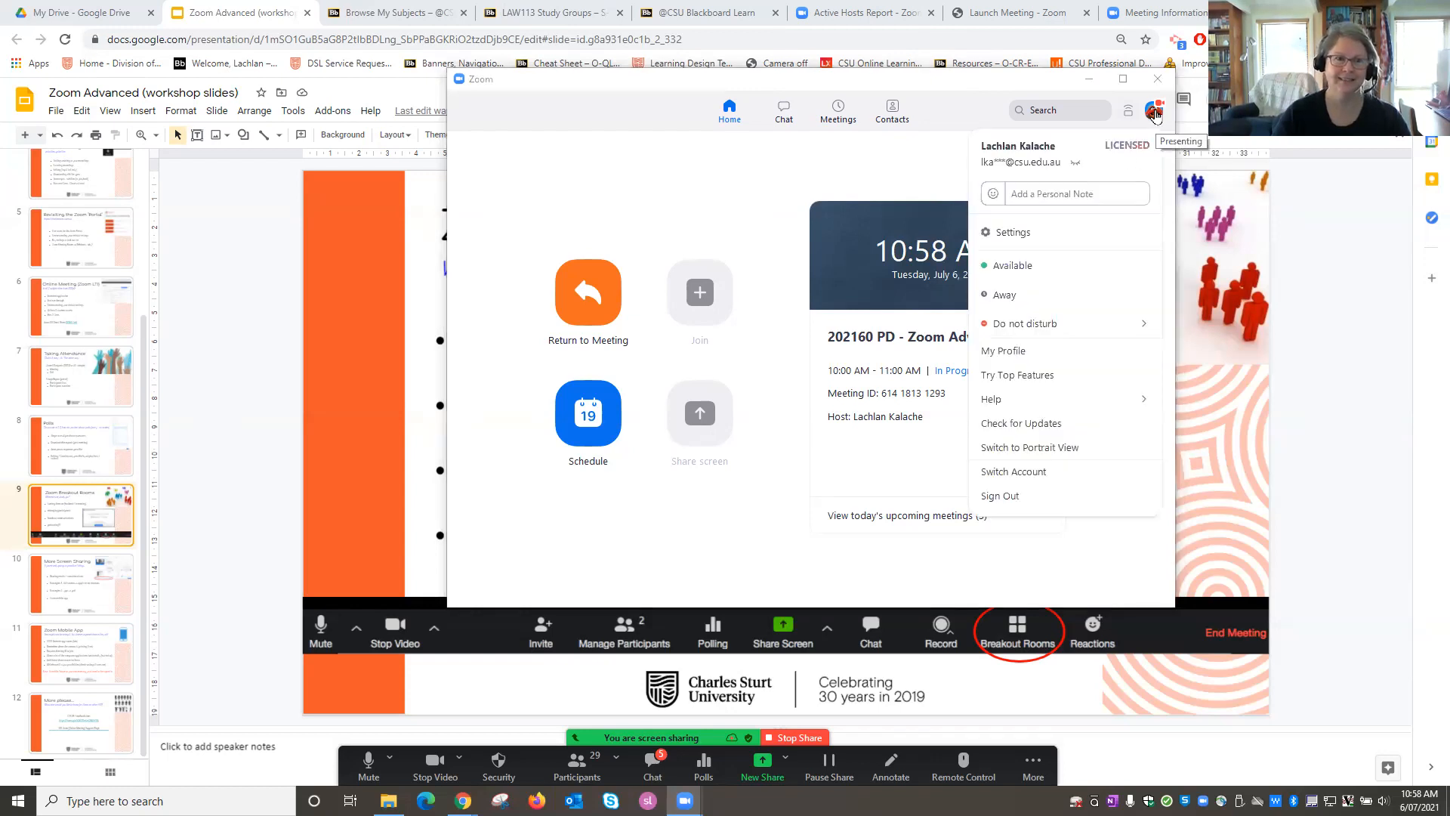
click(1105, 423)
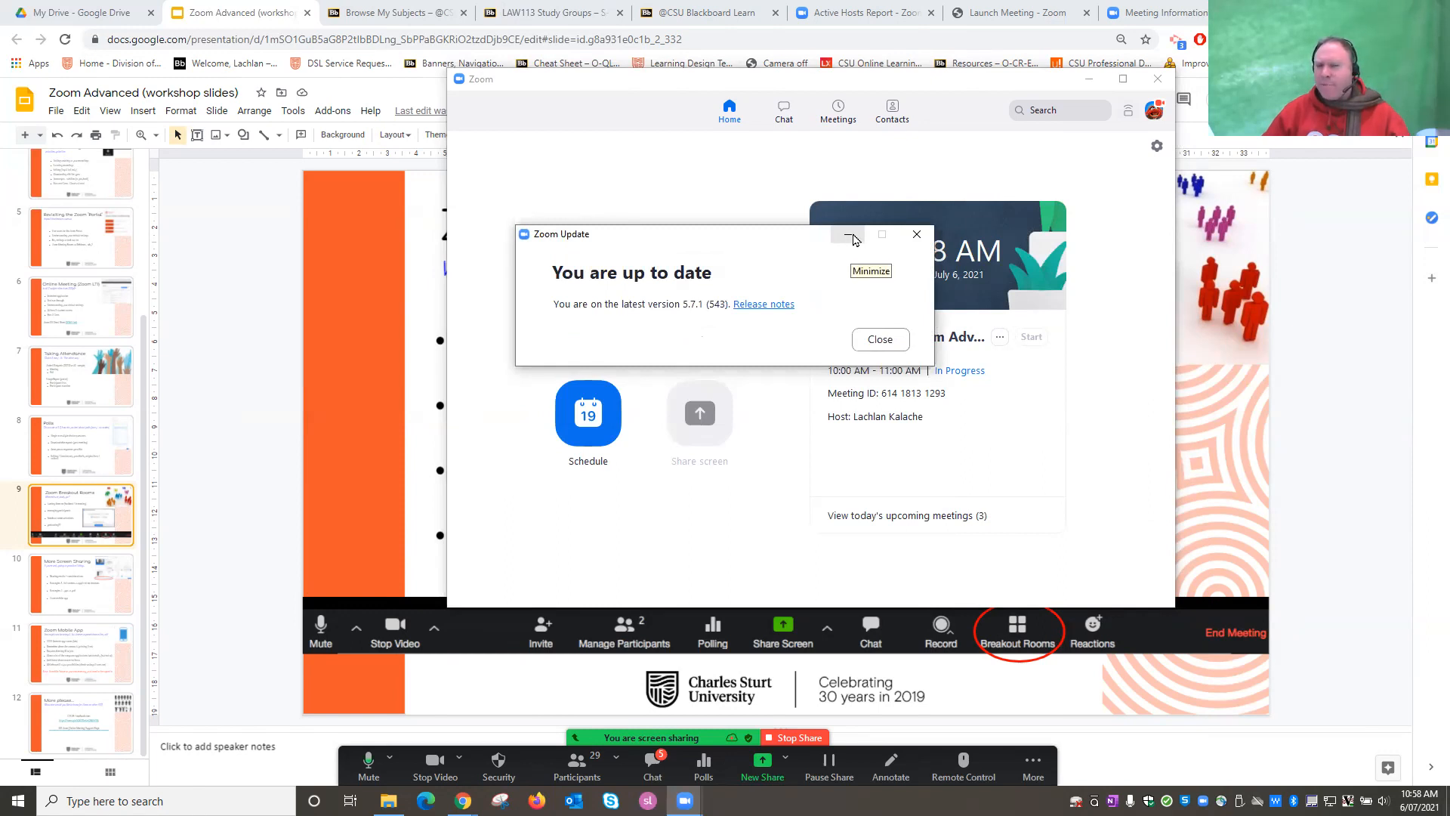
click(853, 238)
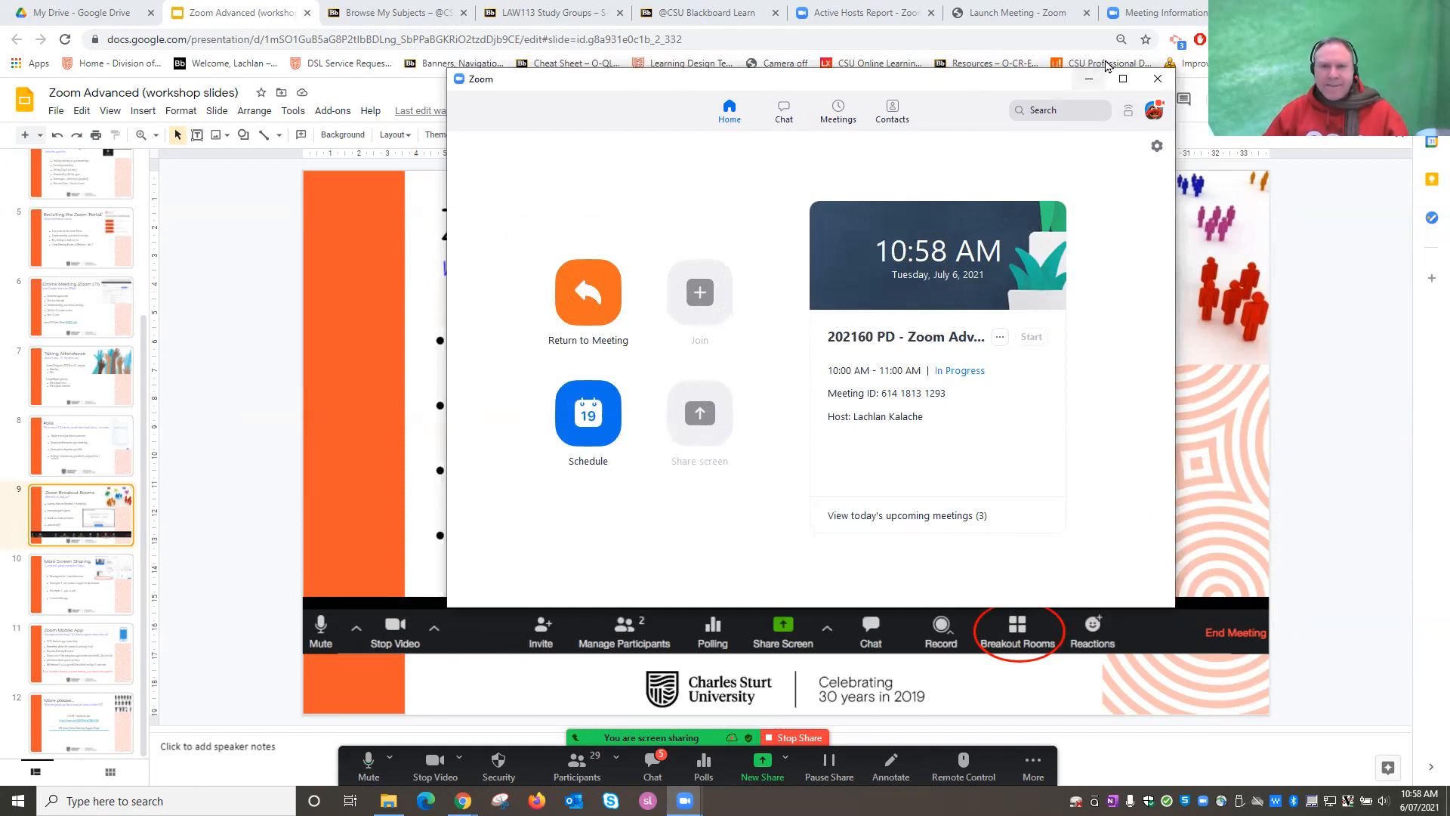
Minimize Zoom home, go to slide 10 'More Screen Sharing', and bring the meeting window back.
click(1089, 79)
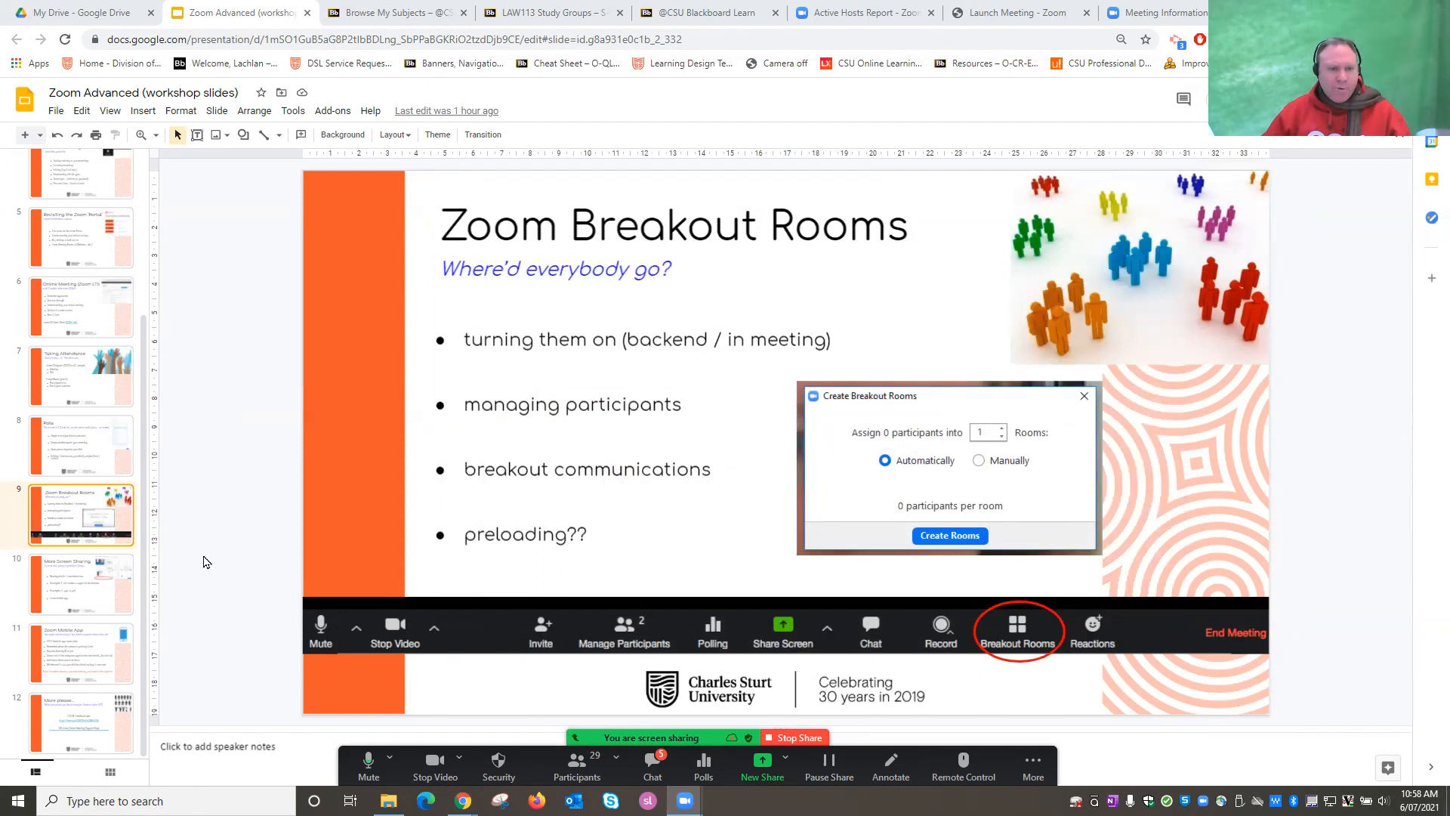
click(80, 599)
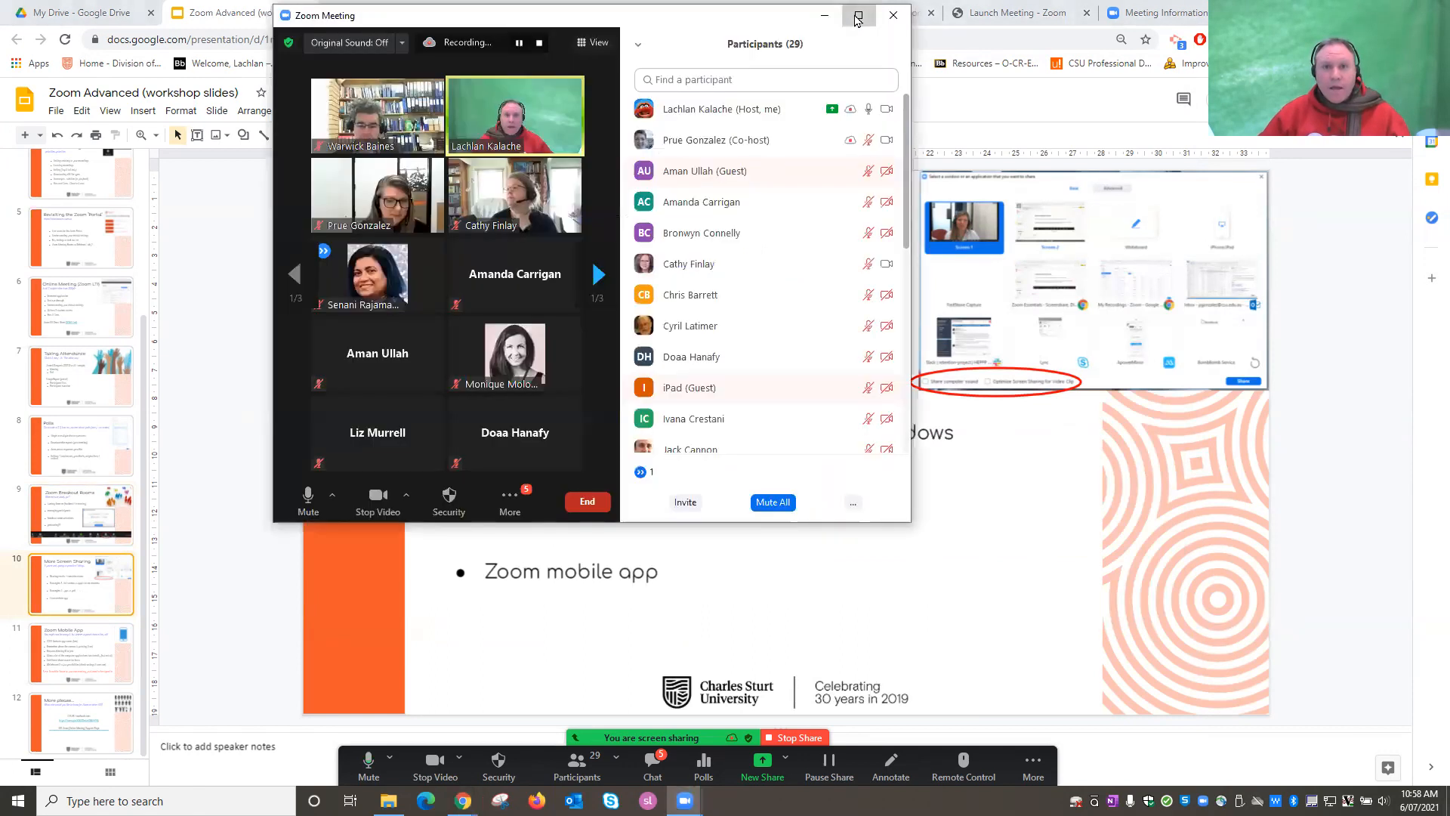
click(856, 14)
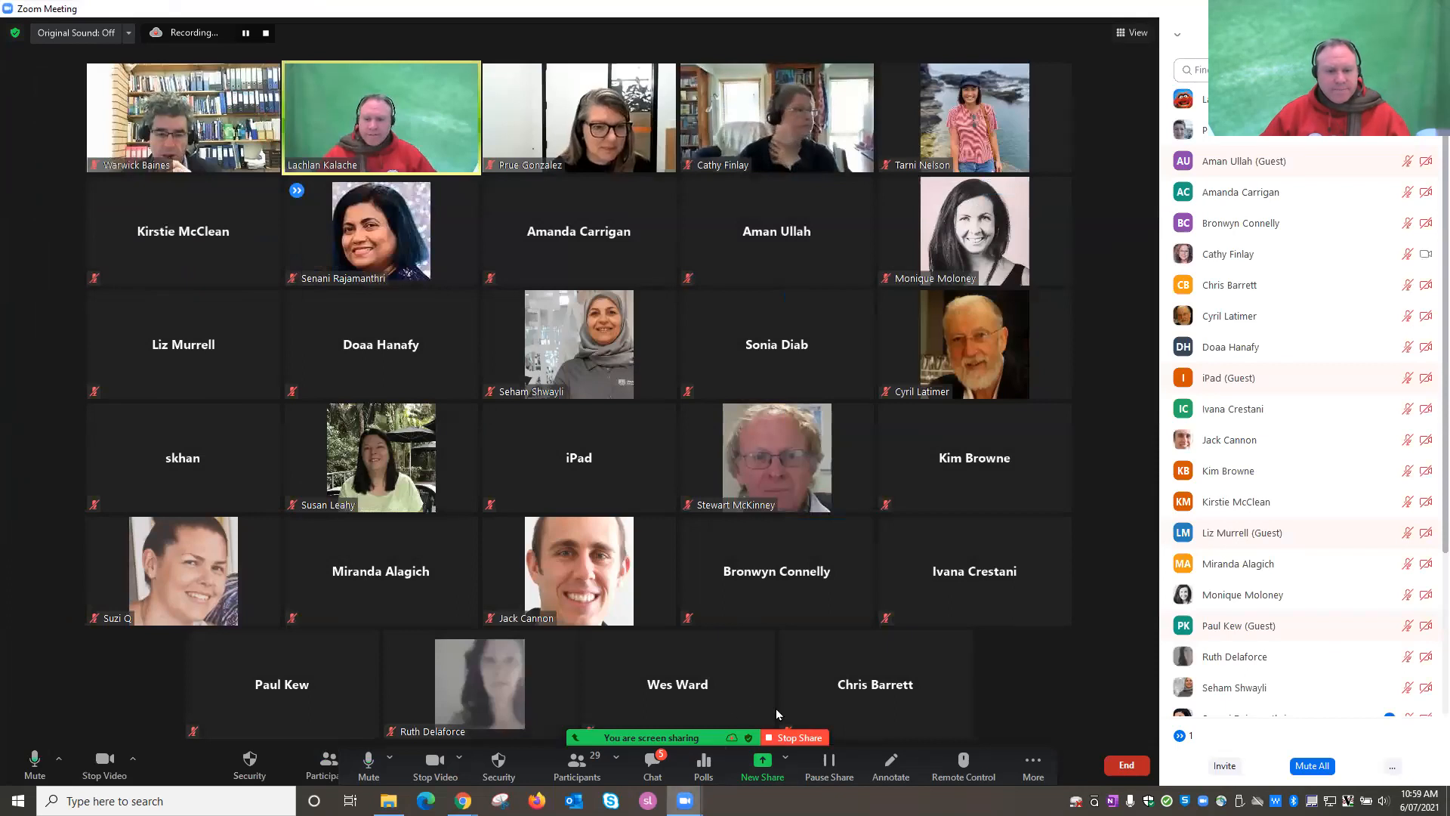
Start a New Share and move the share picker higher on screen.
click(761, 765)
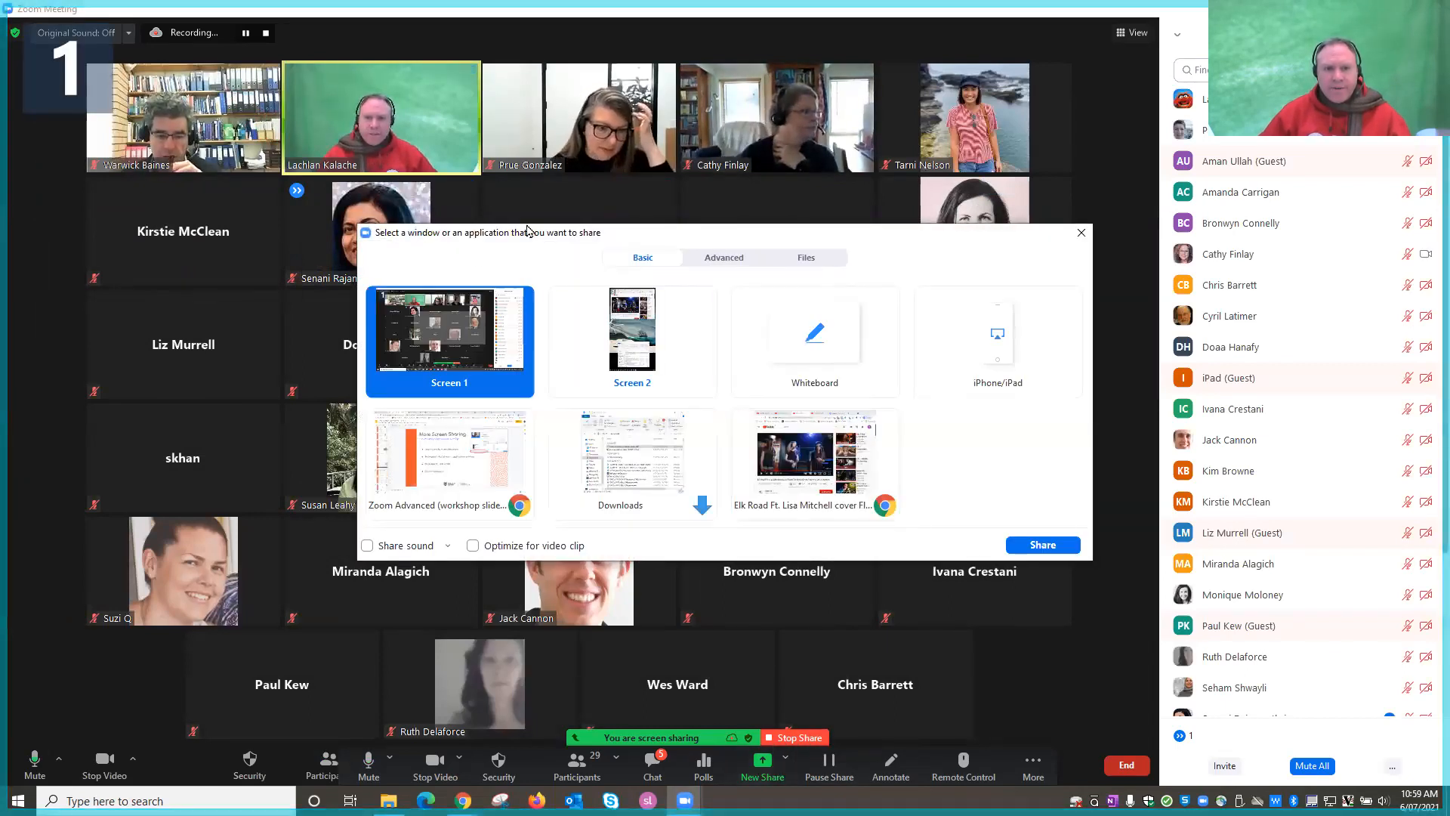
drag(529, 231, 426, 114)
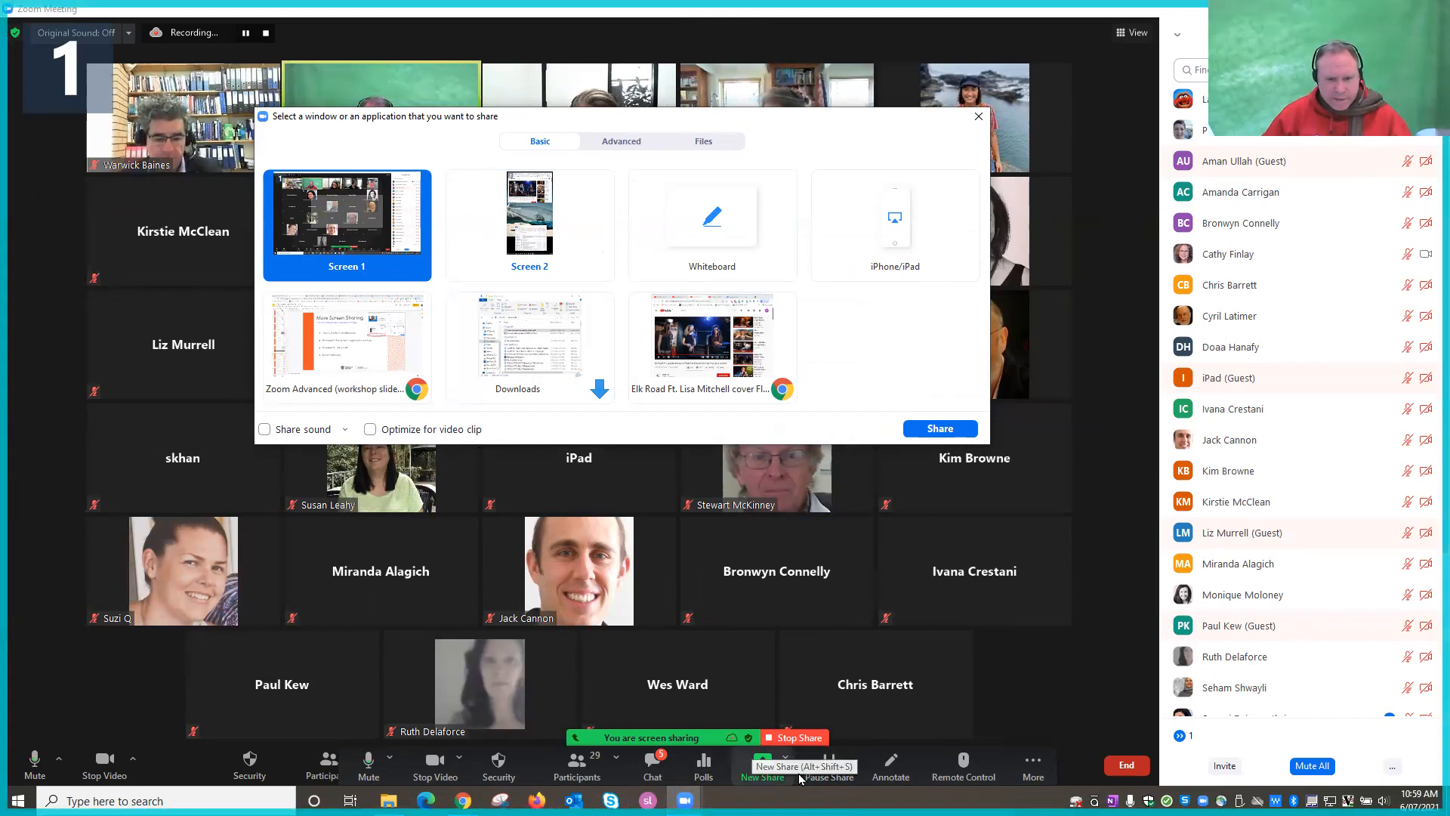
In Breakout Rooms options, untick automatically moving assigned participants into rooms.
click(1033, 764)
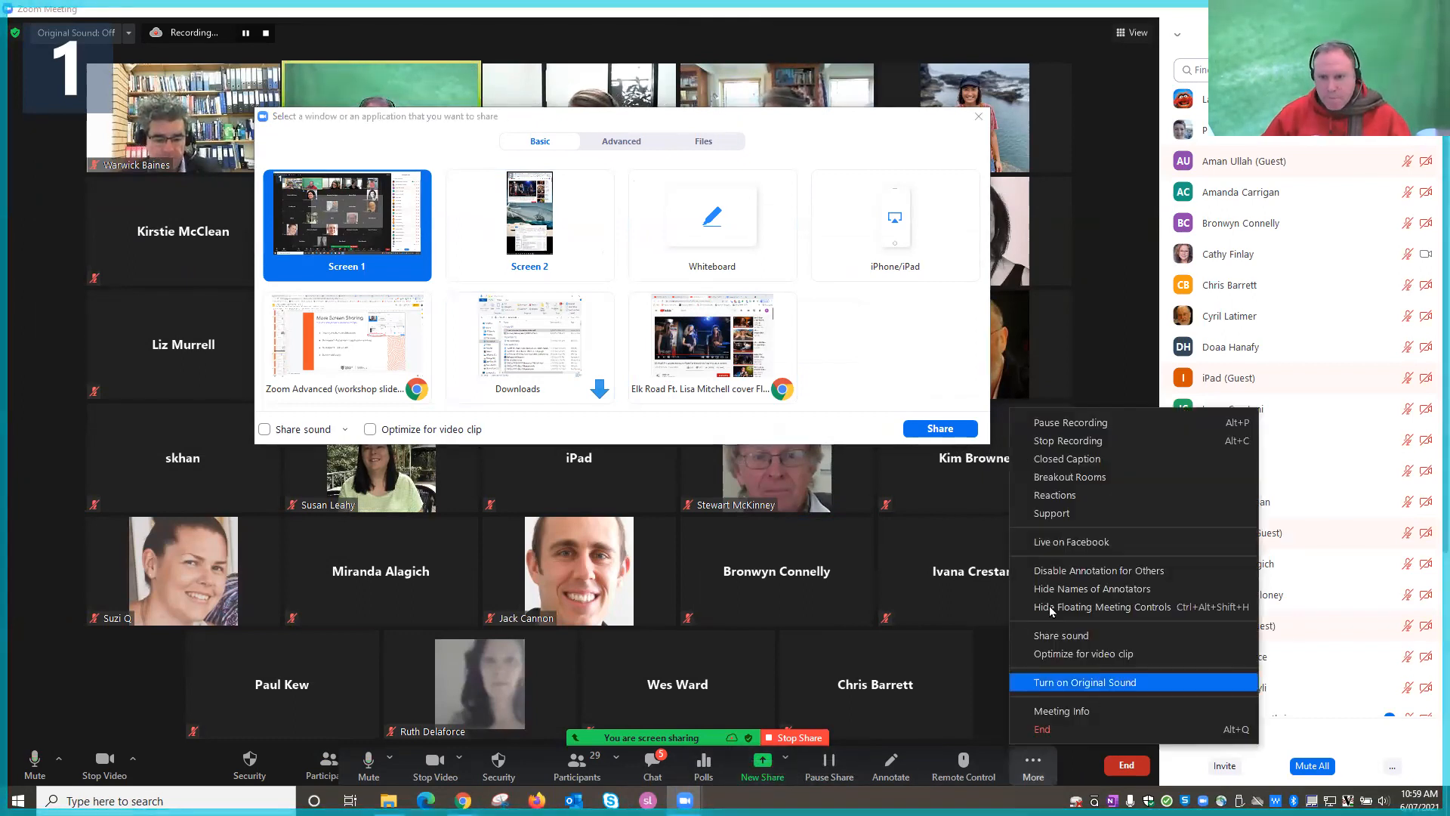
click(1103, 476)
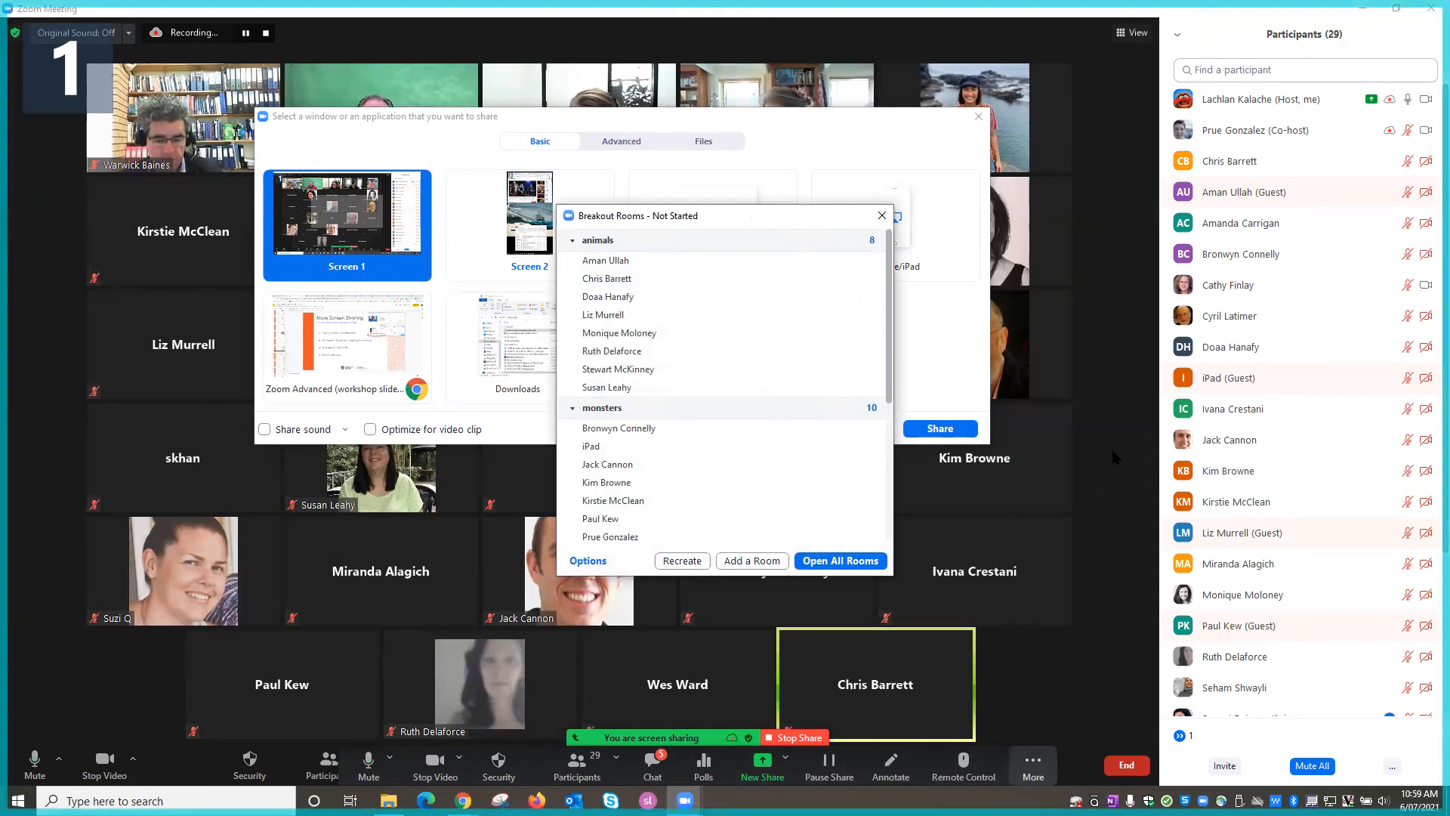
click(1081, 519)
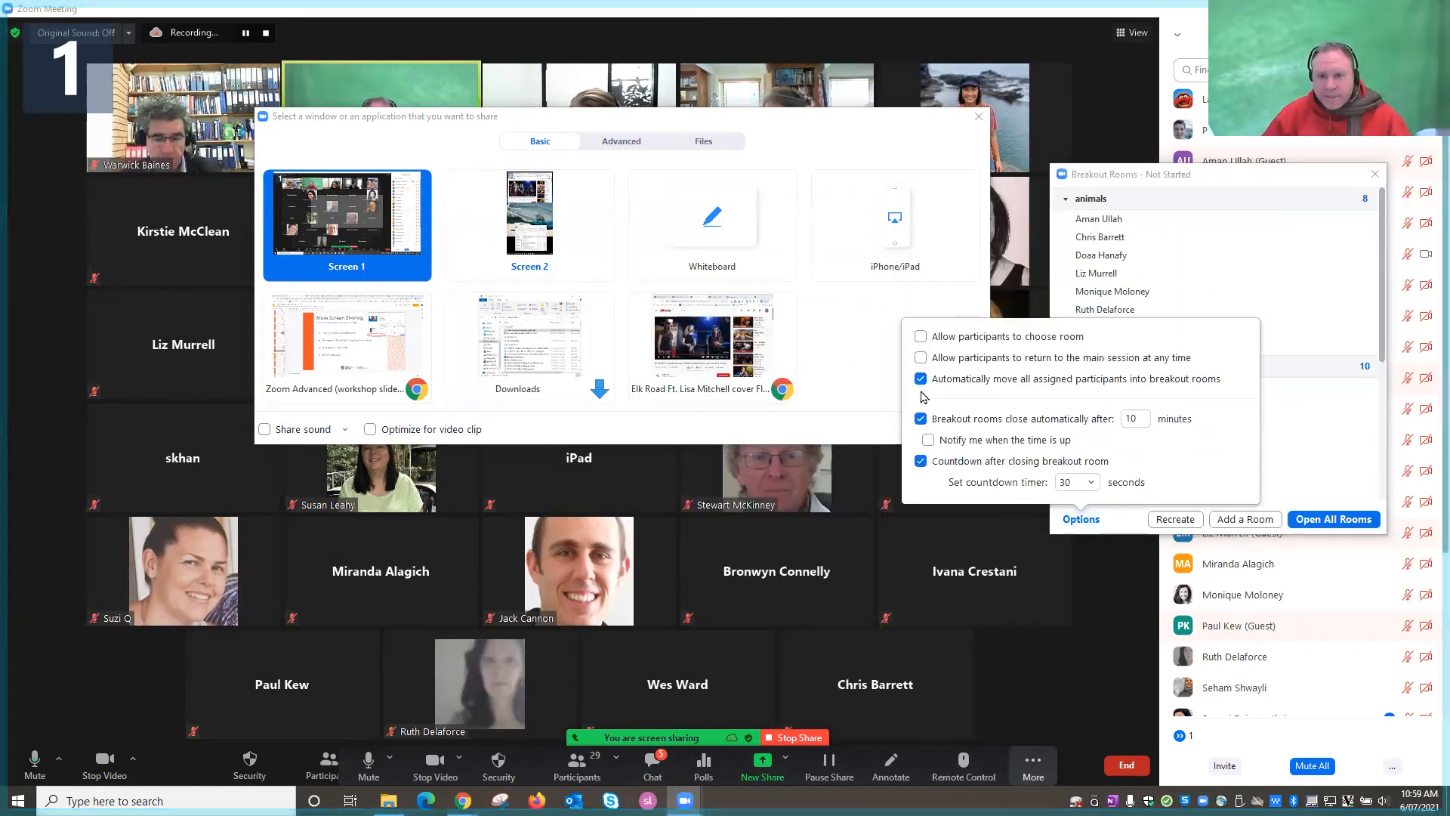
click(921, 378)
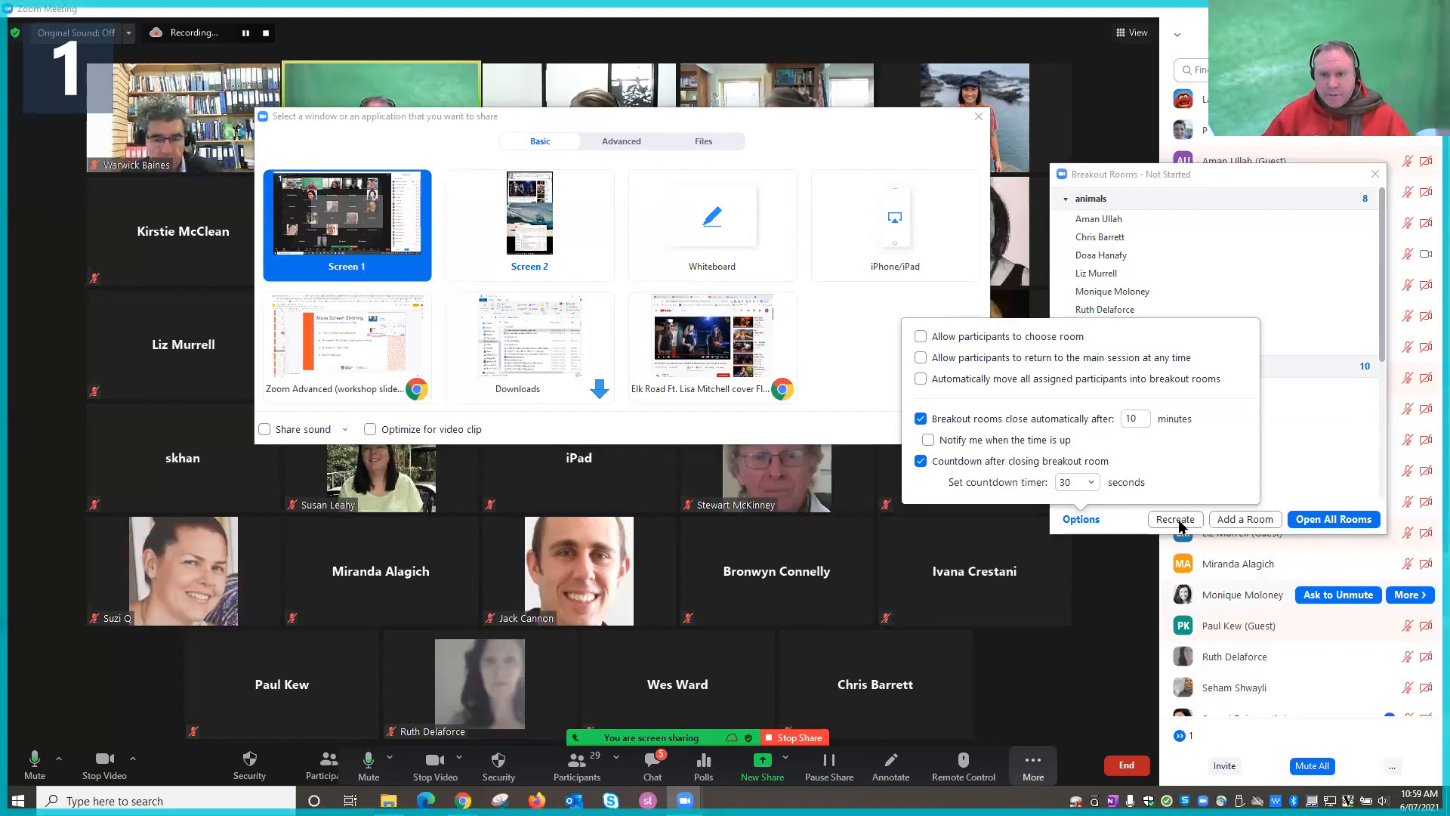
Open all rooms, tick Share to breakout rooms, then close all rooms and the panel.
click(1329, 308)
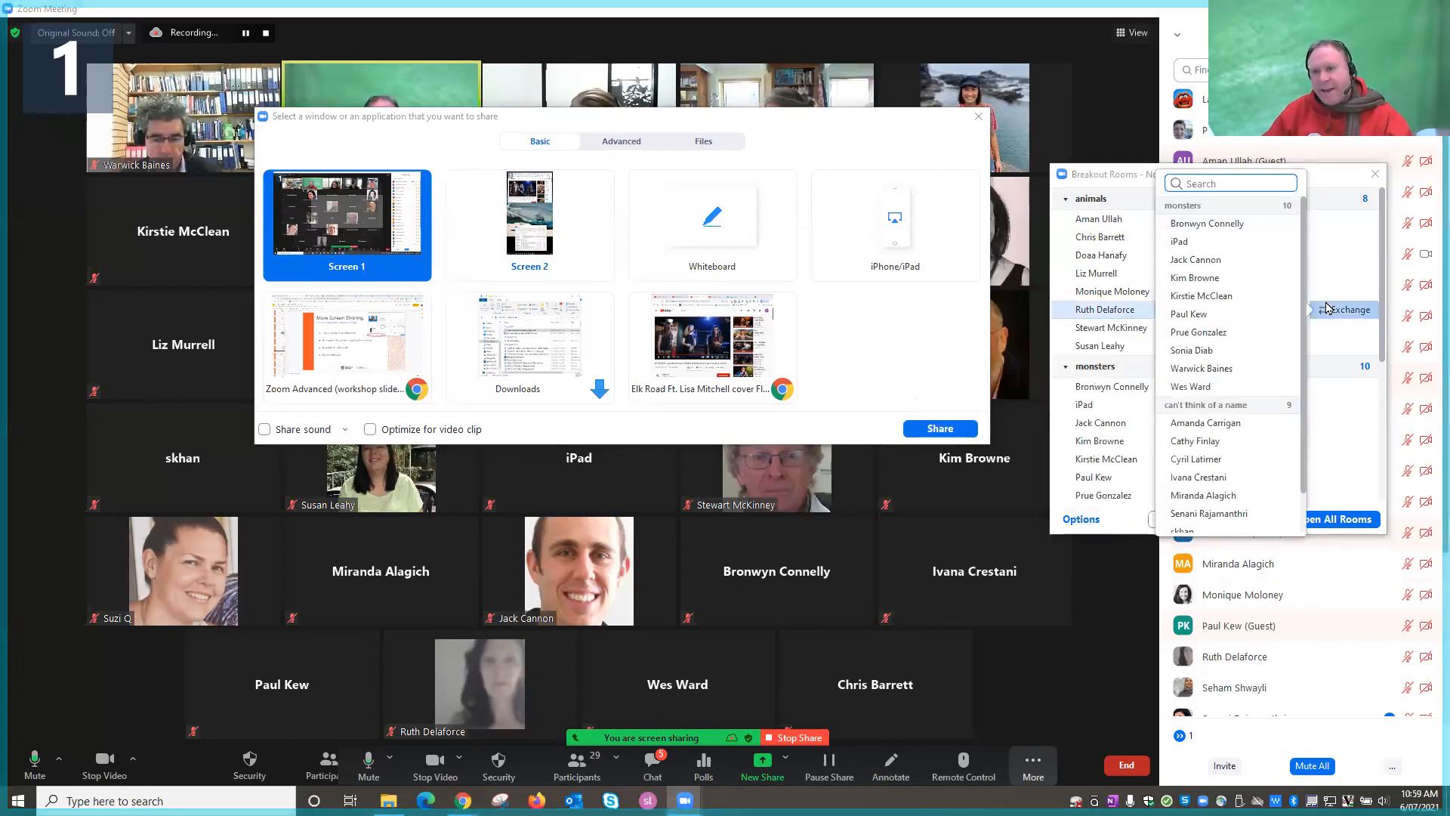
click(1329, 178)
click(1329, 519)
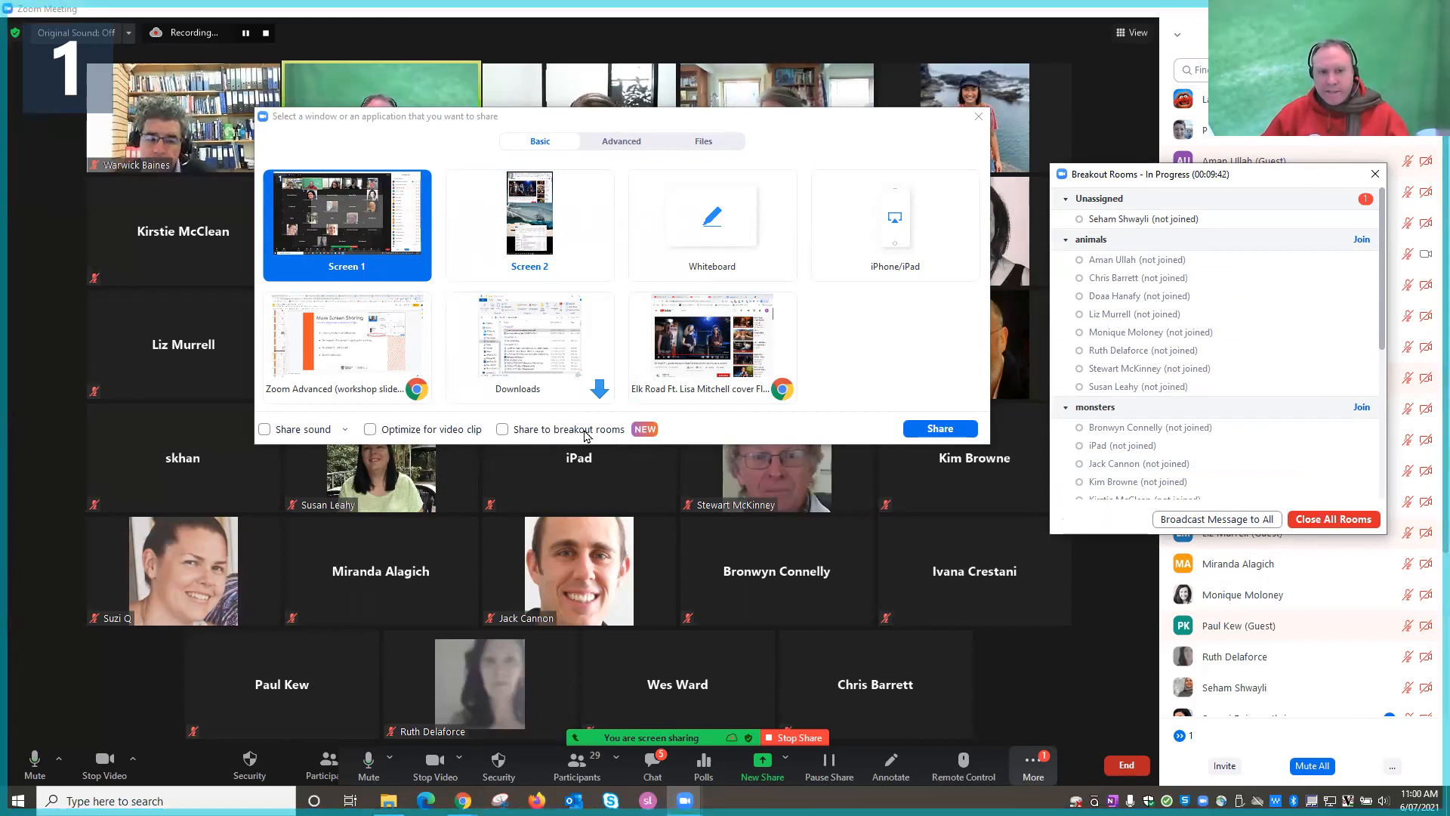
click(501, 429)
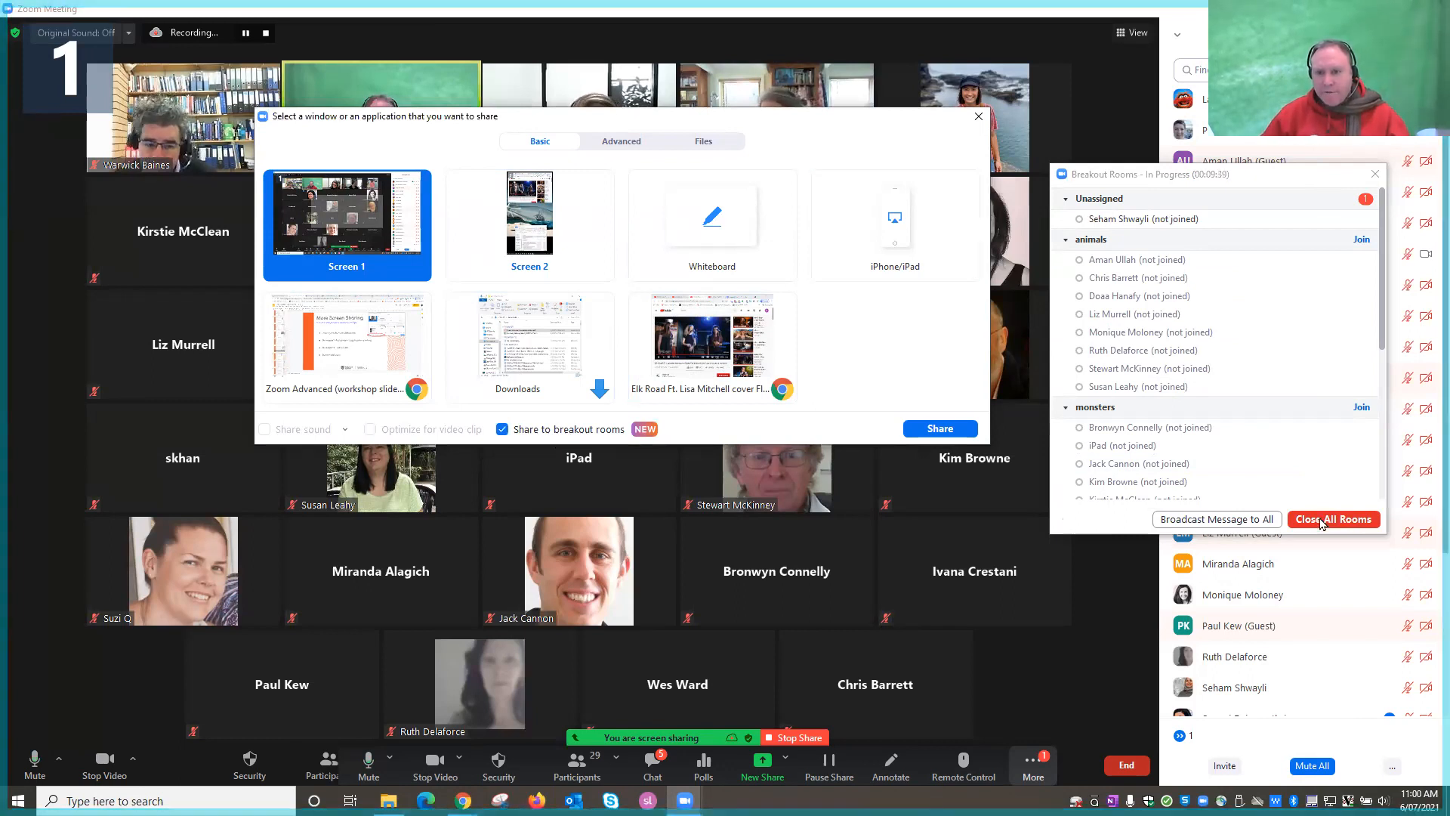
click(1360, 517)
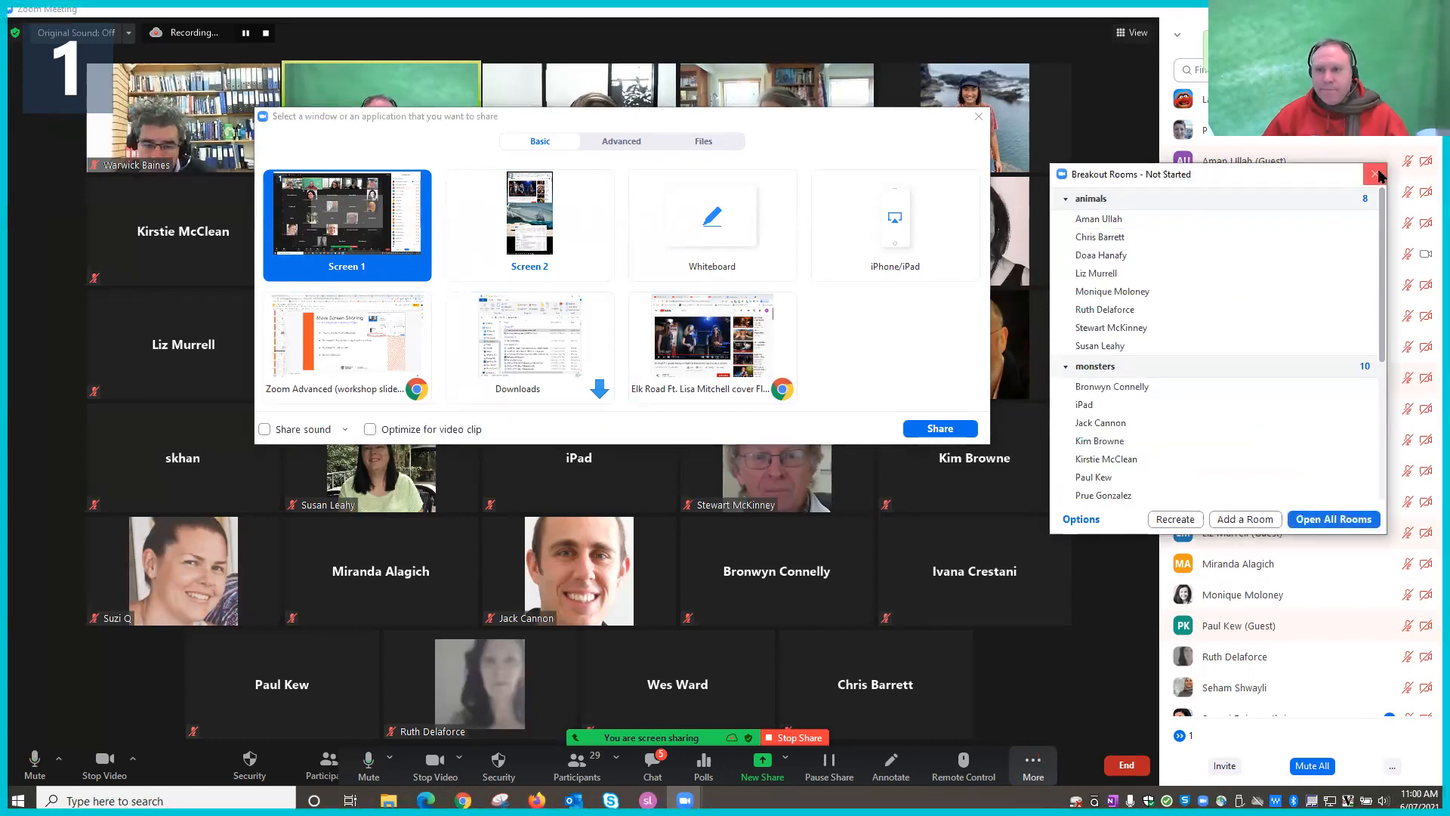
click(1376, 175)
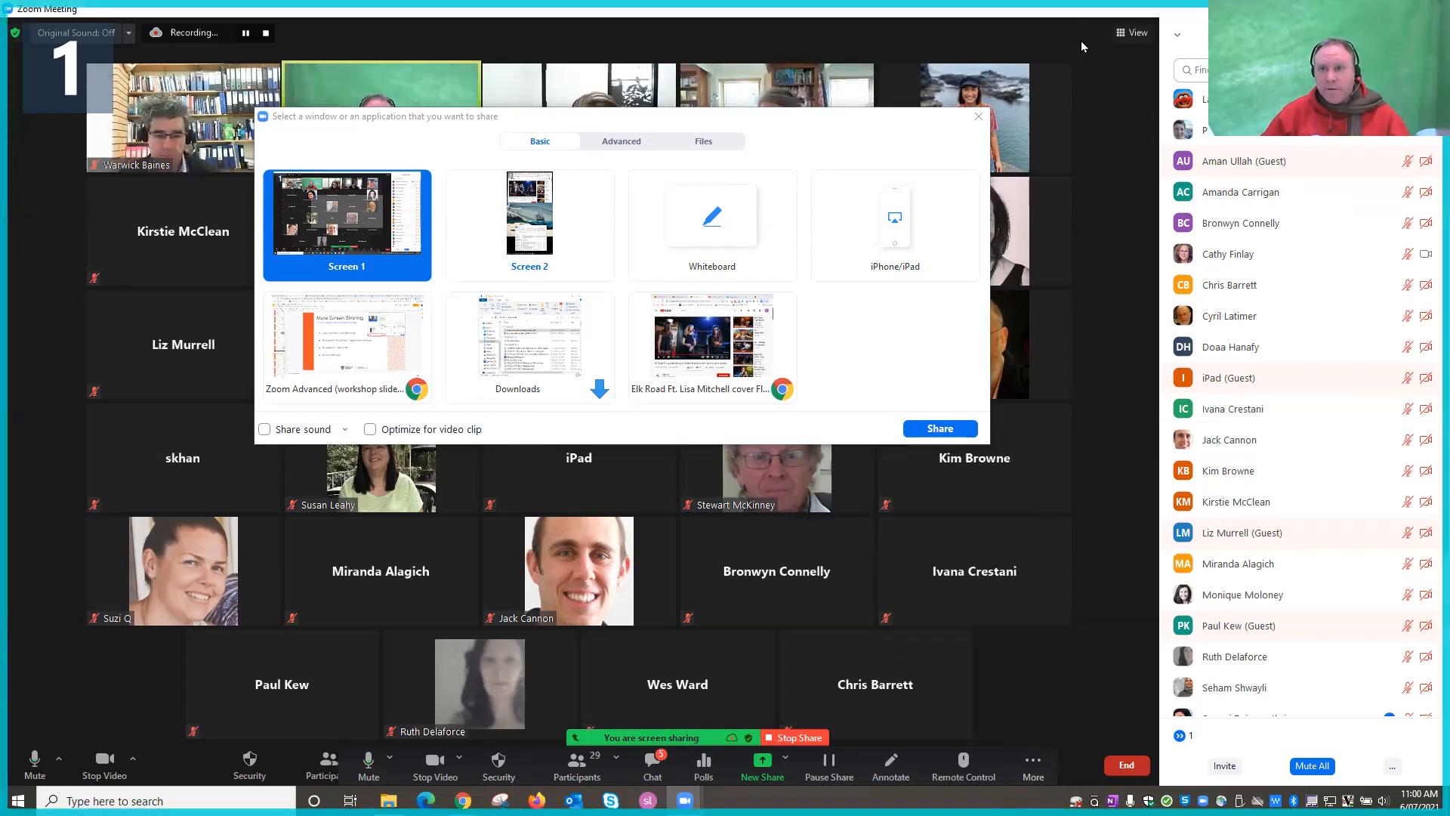
Start a new share using Advanced > PowerPoint as Virtual Background.
click(980, 119)
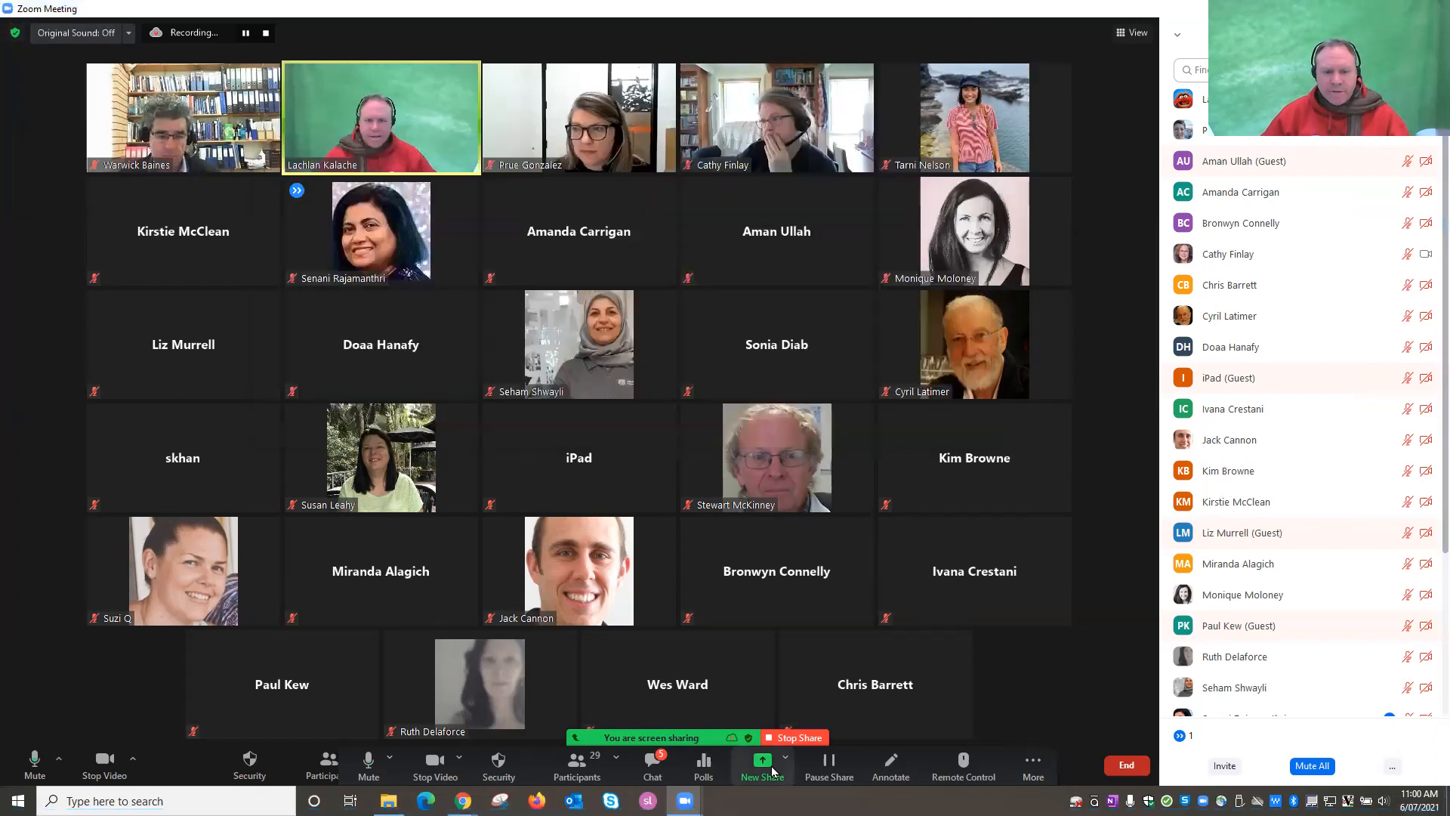
click(772, 767)
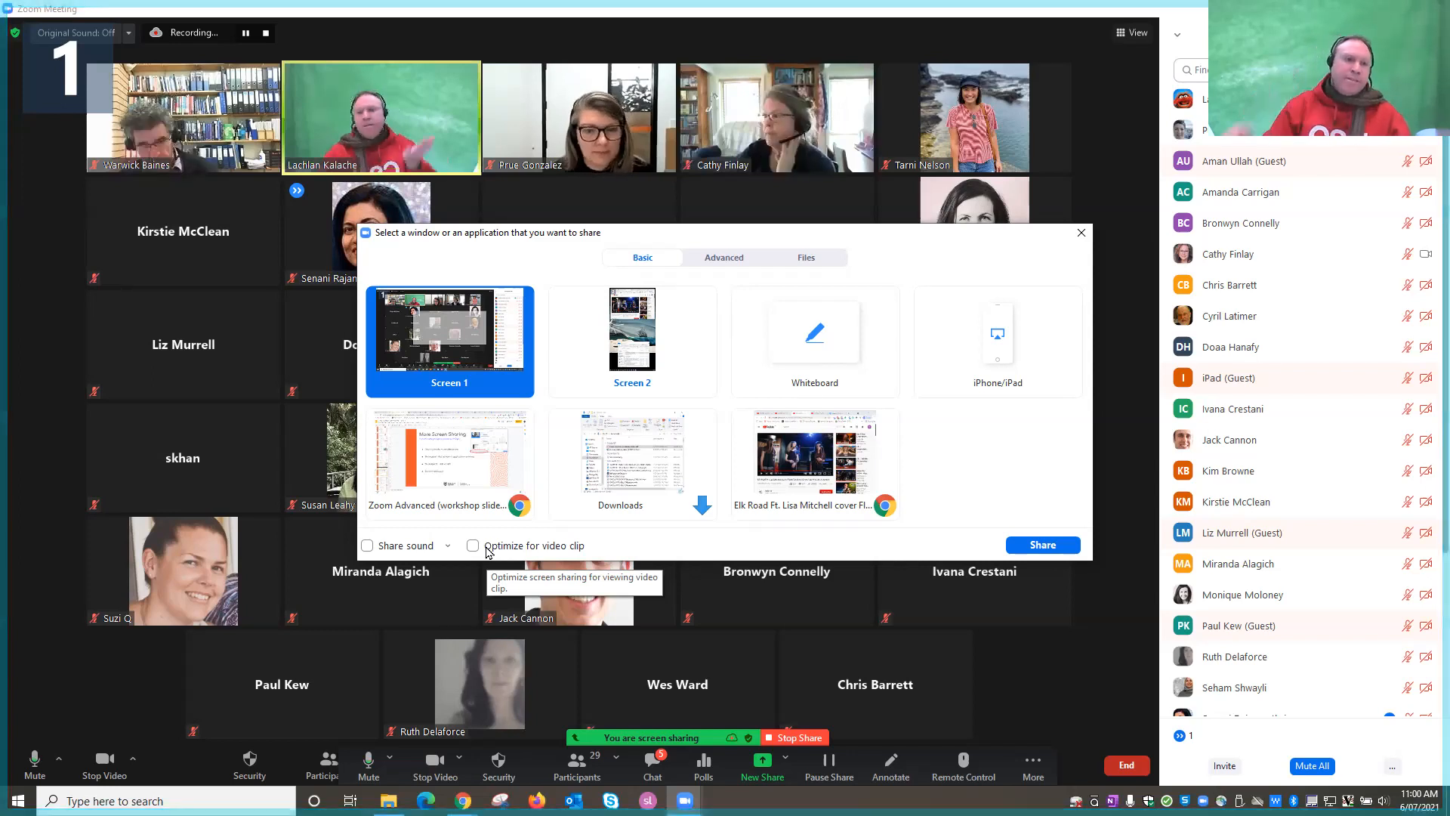
click(725, 258)
click(502, 385)
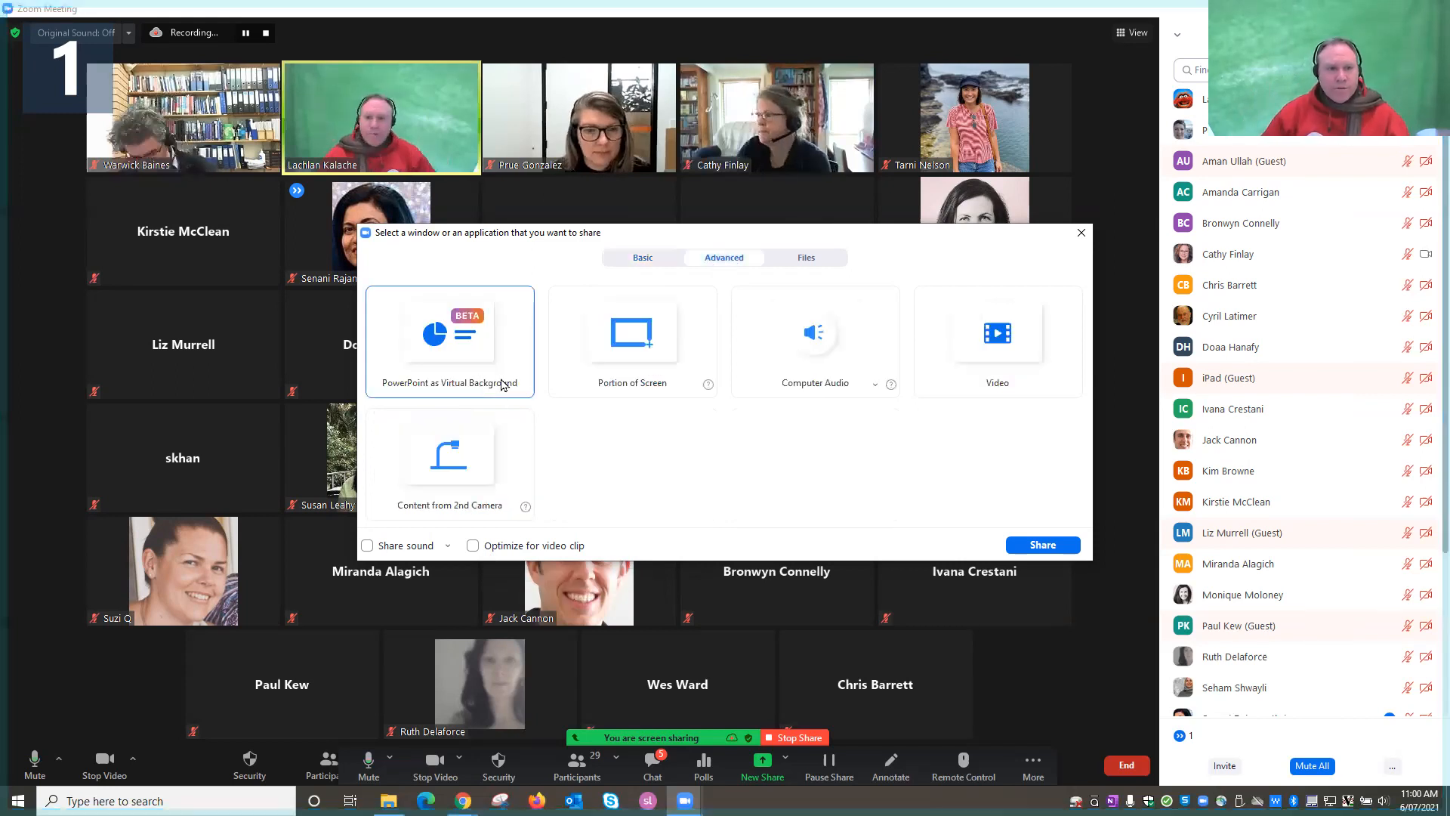
click(568, 318)
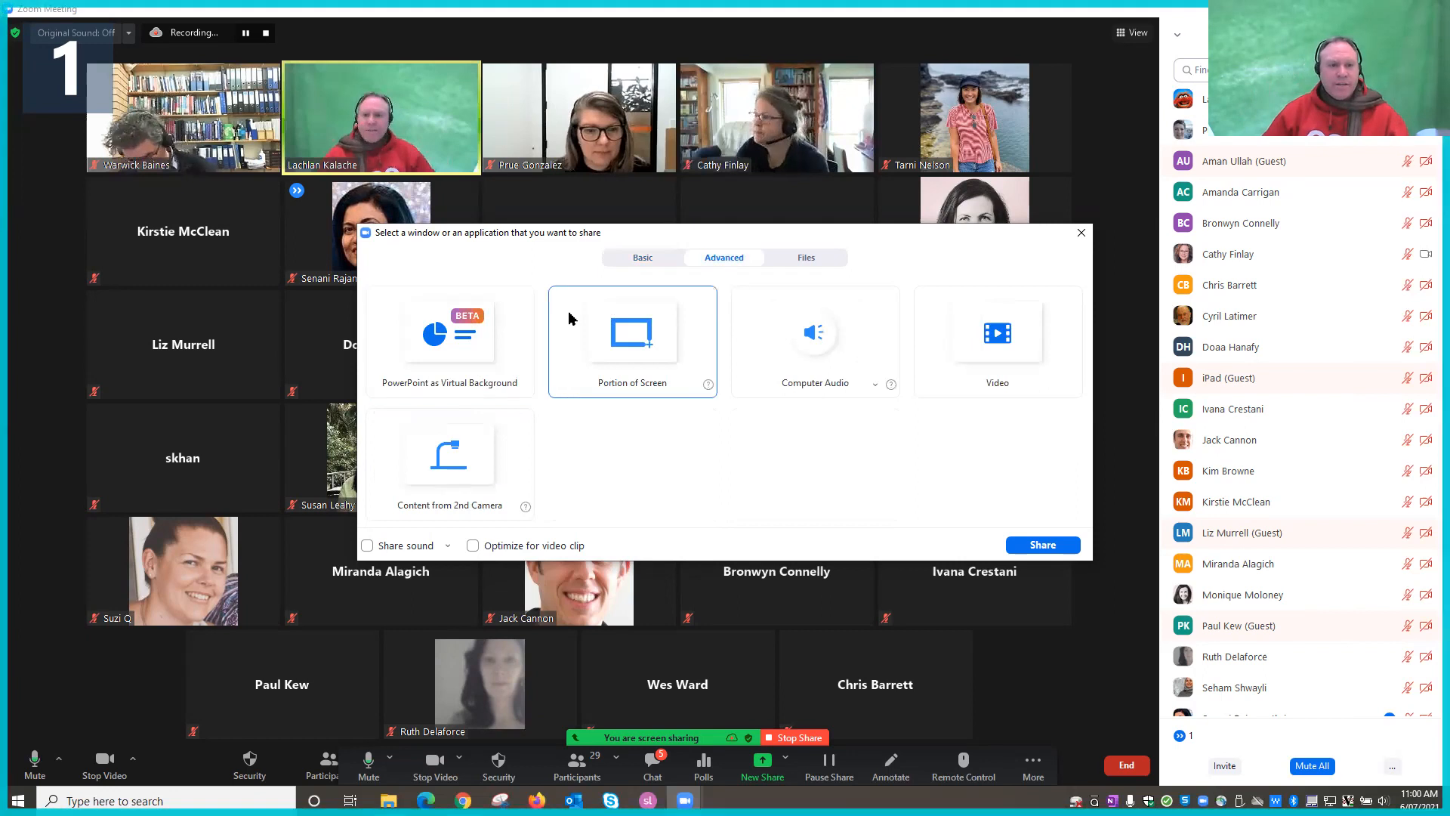
click(468, 345)
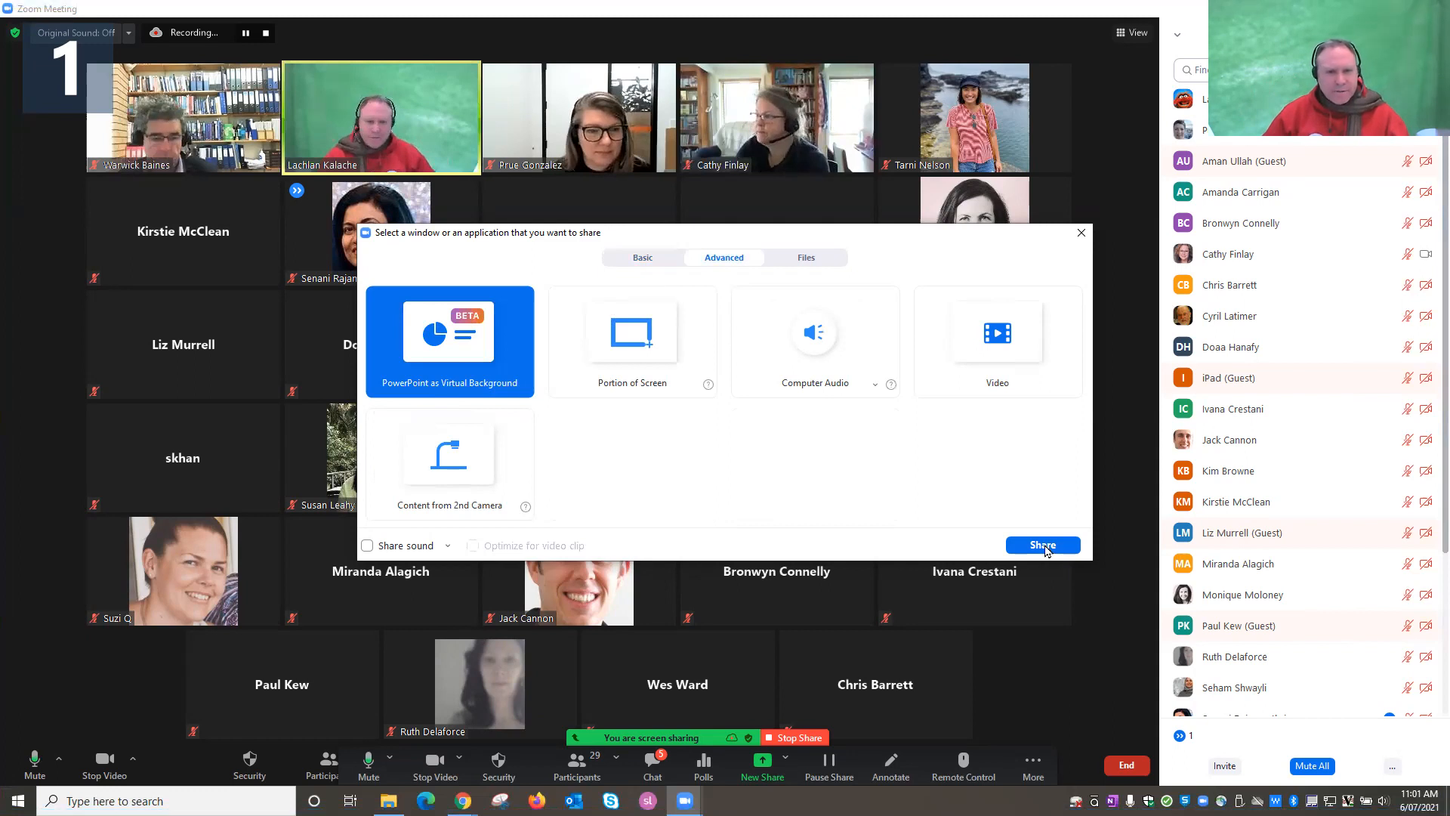
click(1043, 545)
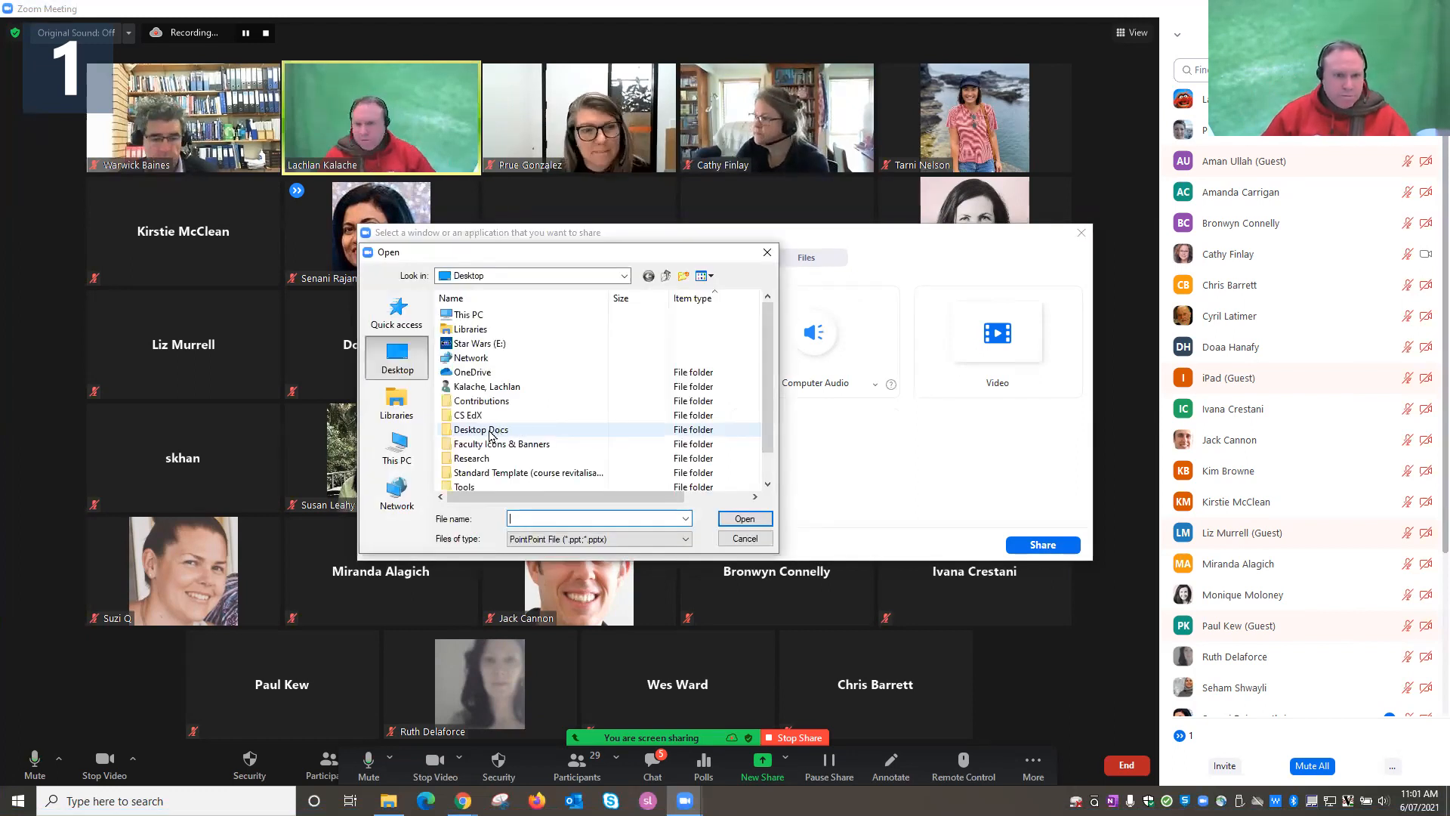
Open the Week 7 VARK Learning Styles presentation from Downloads and advance to the next slide.
click(599, 277)
click(599, 276)
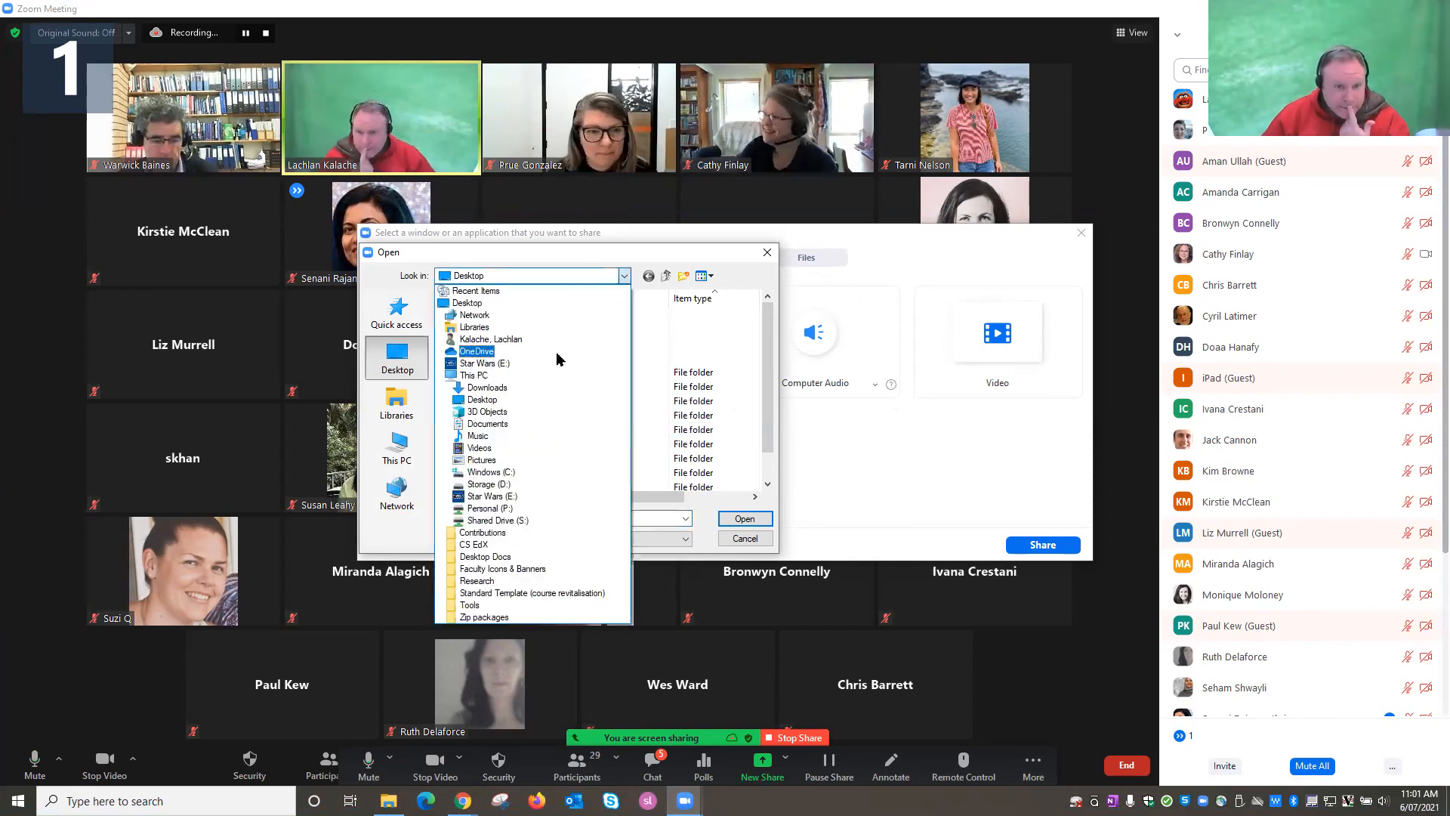
click(499, 387)
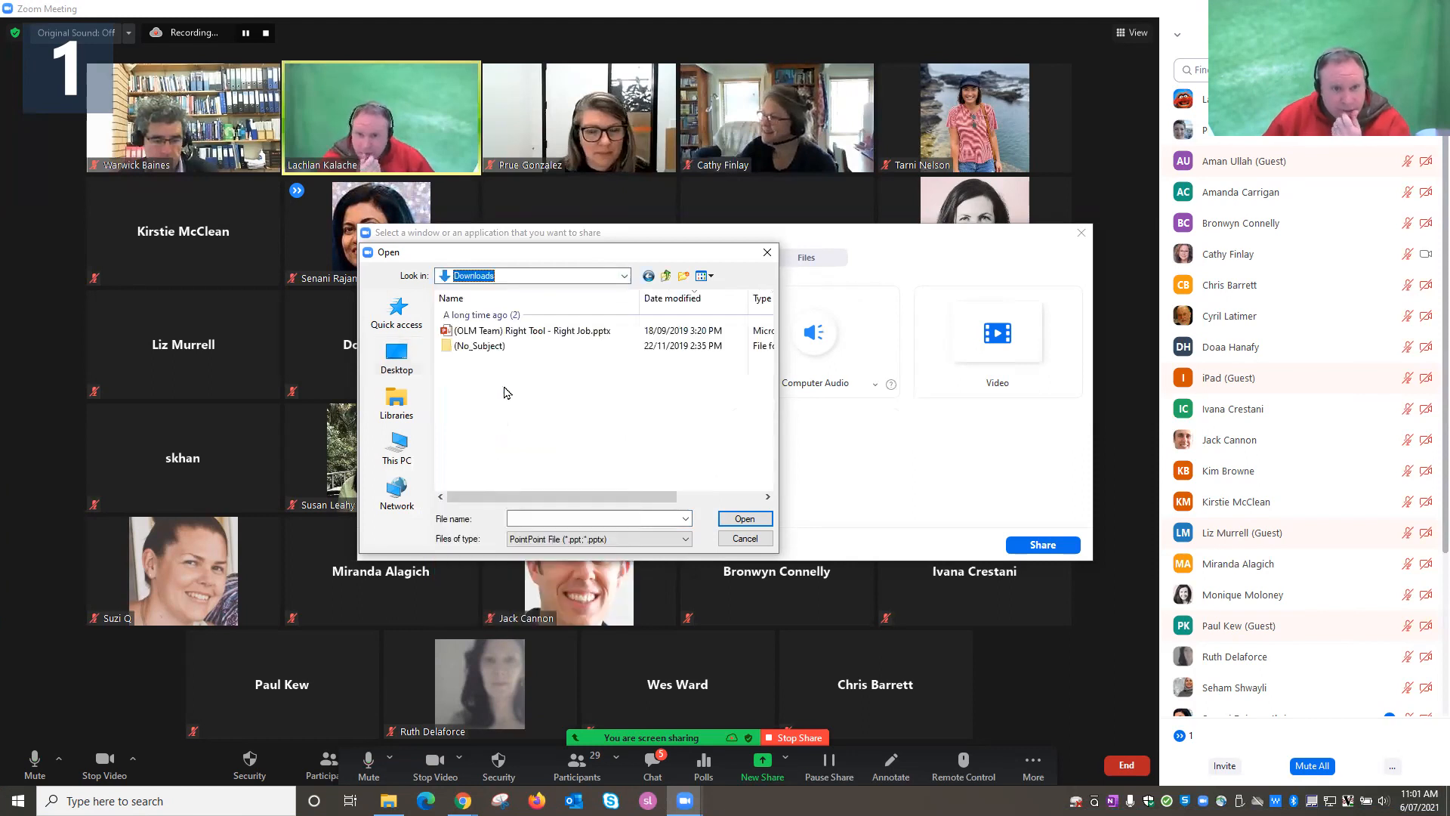
click(549, 345)
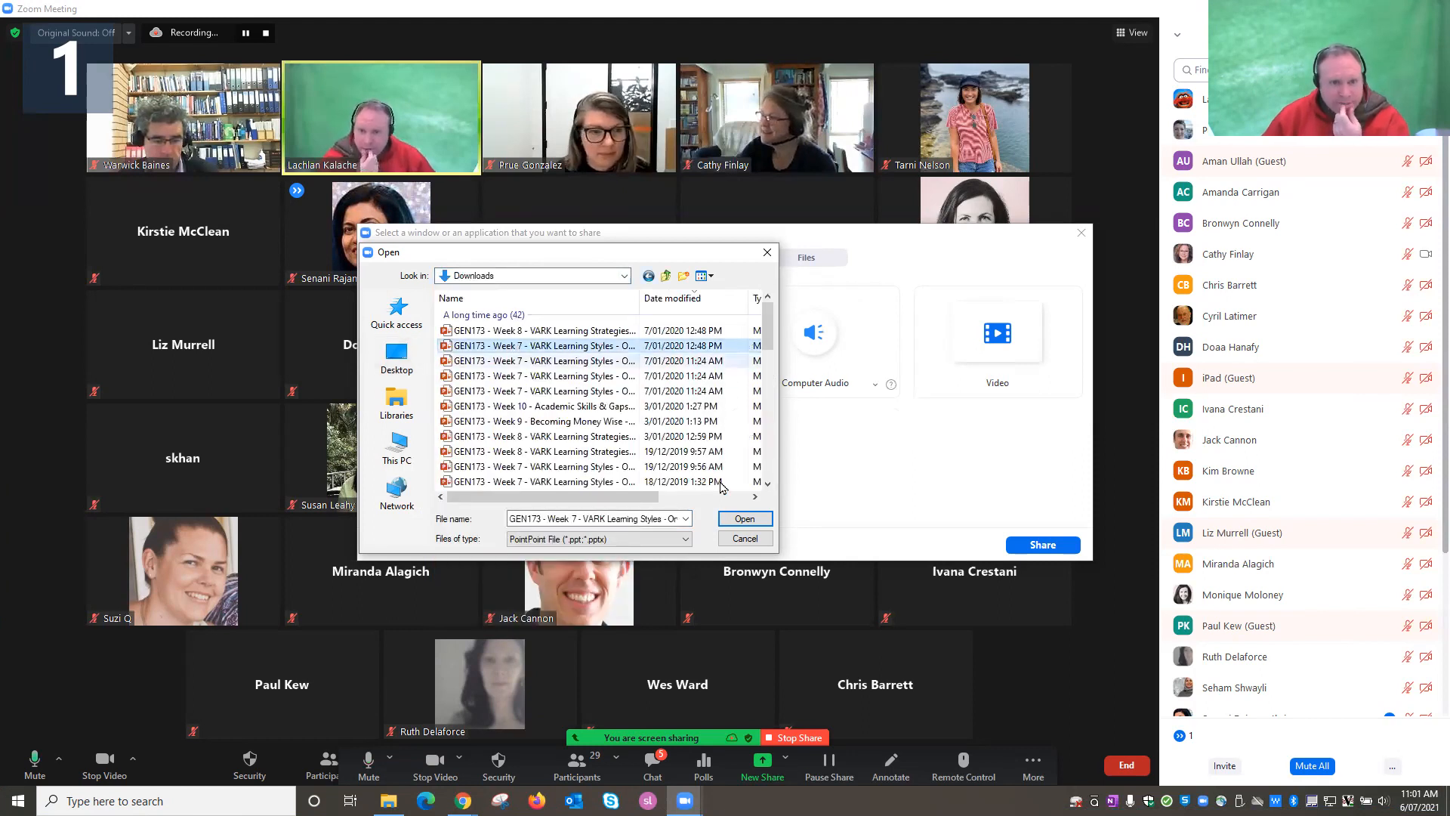
click(750, 518)
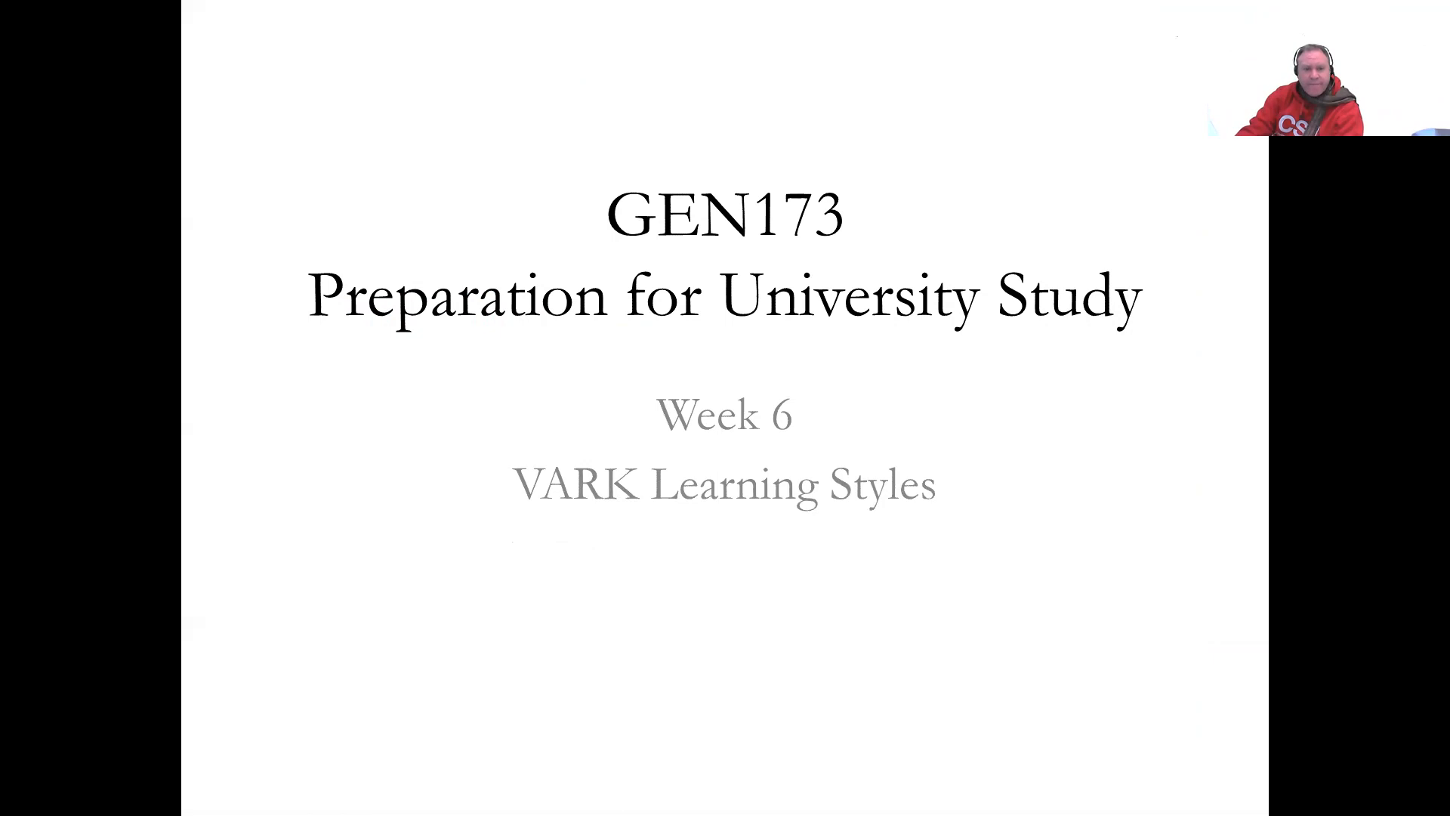
key(Right)
key(Right)
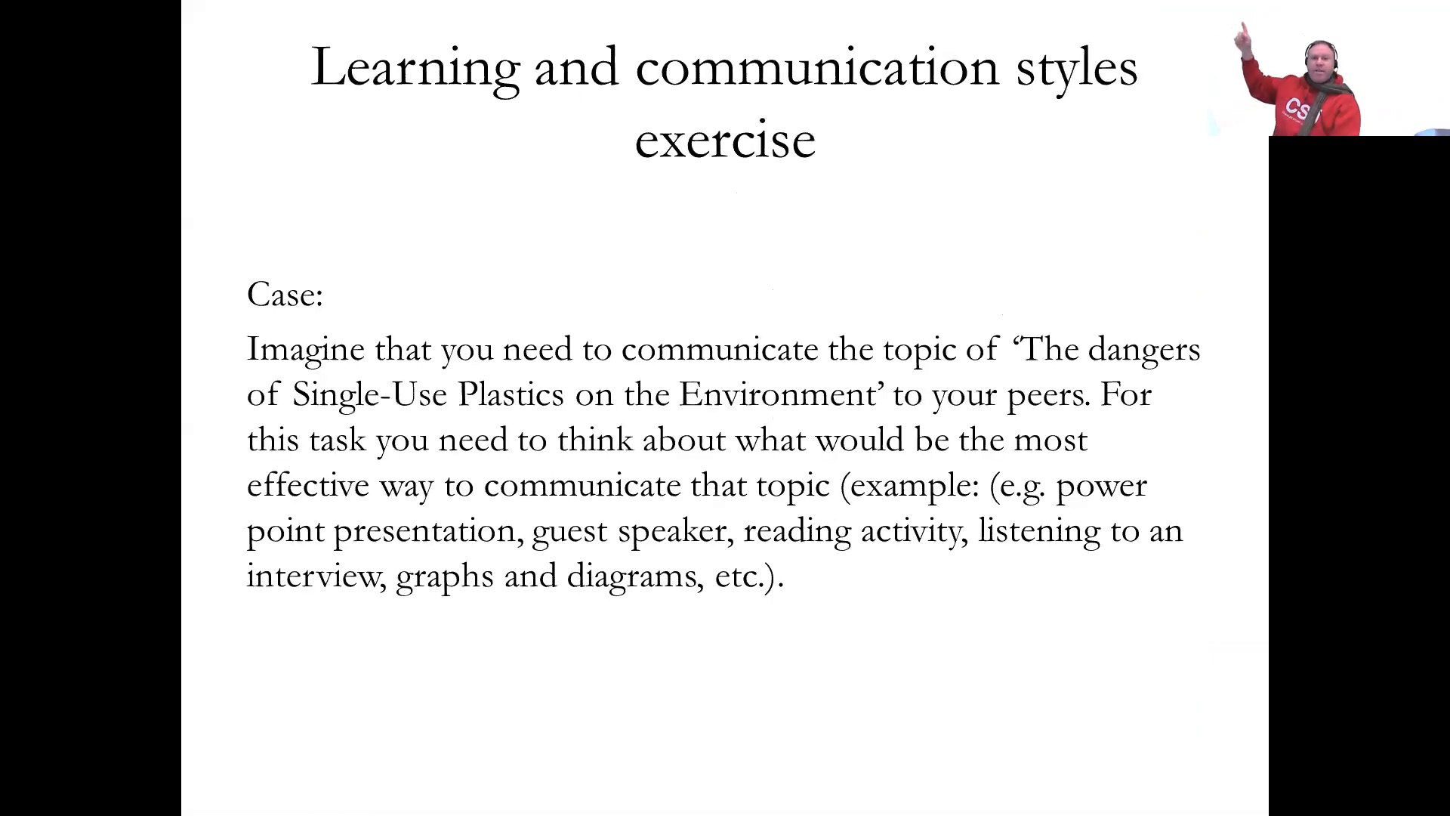